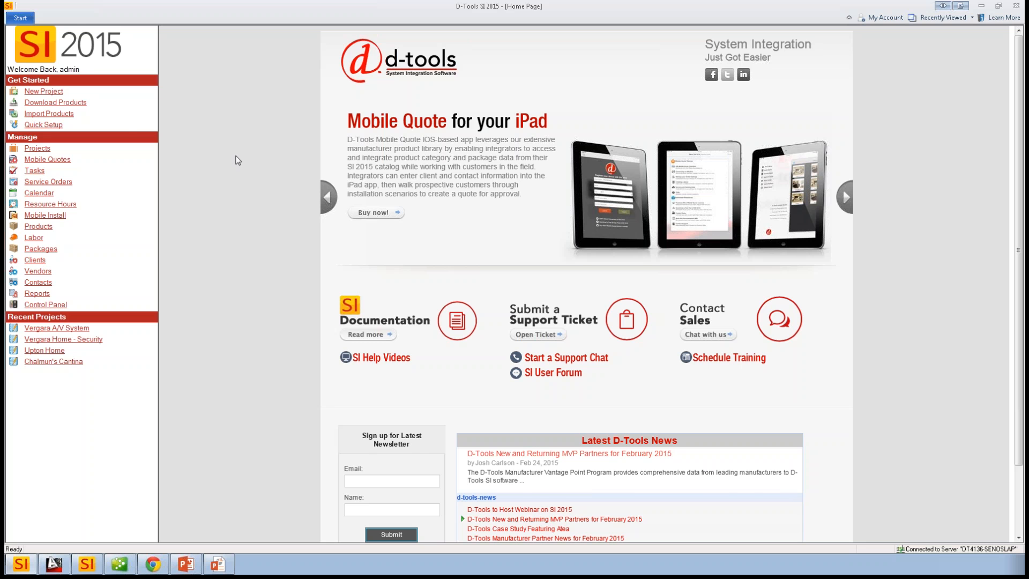
- Open task management and select the Upton Home project under its client
click(24, 19)
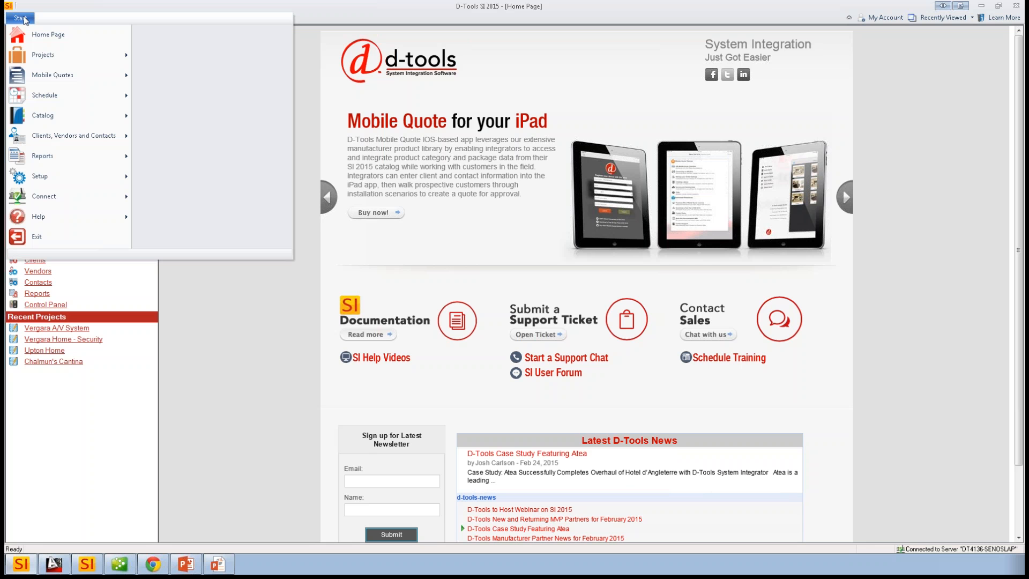
mouse_move(47, 98)
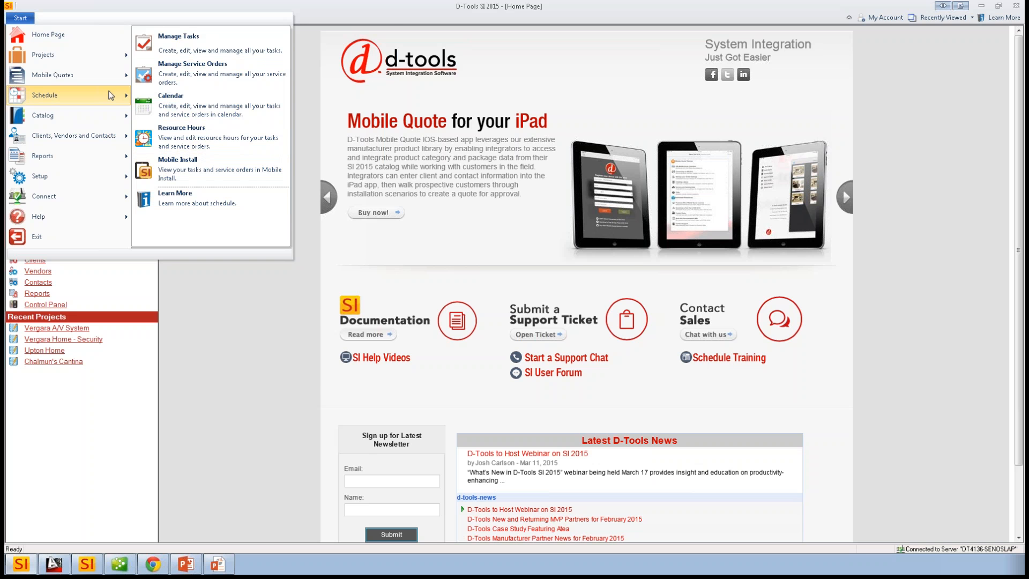
click(192, 36)
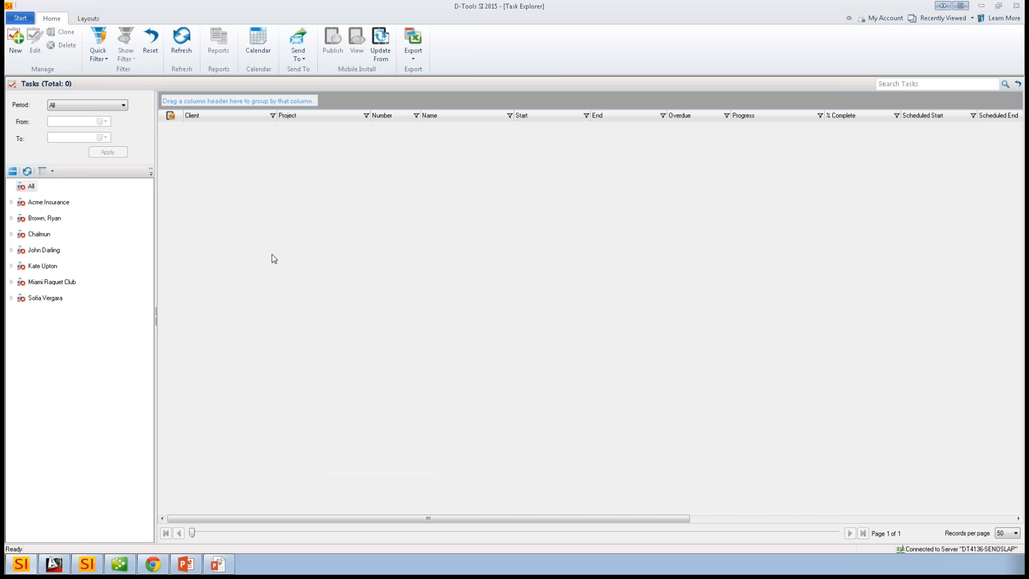
click(11, 266)
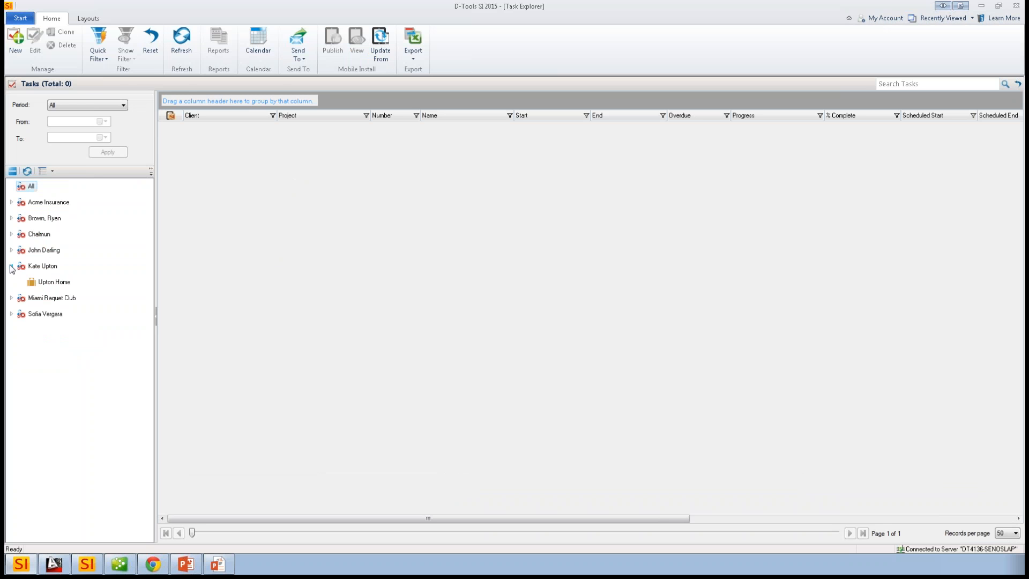
click(53, 282)
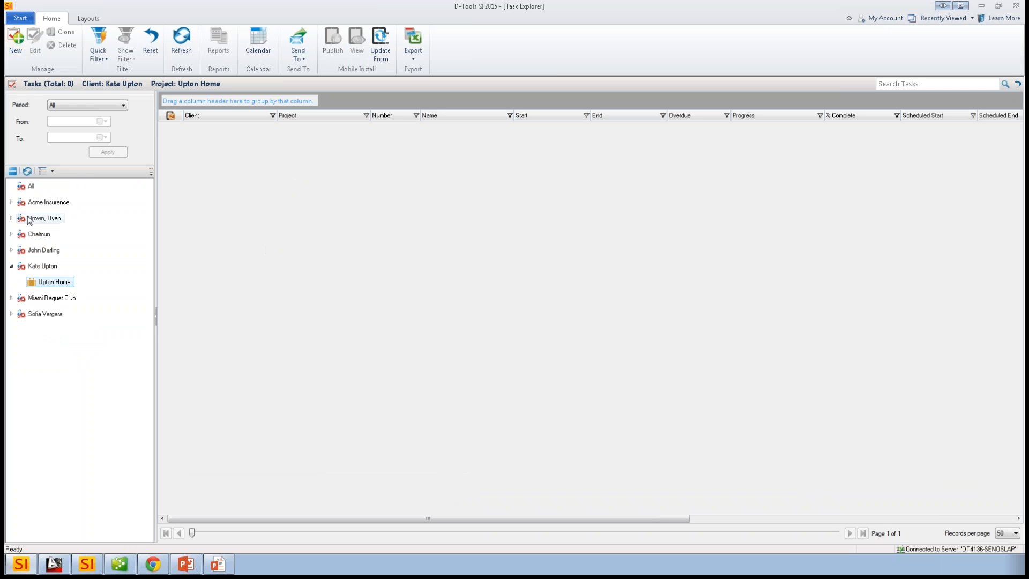
- Create a new task for the Upton Home project and name it "Install Speakers"
click(16, 43)
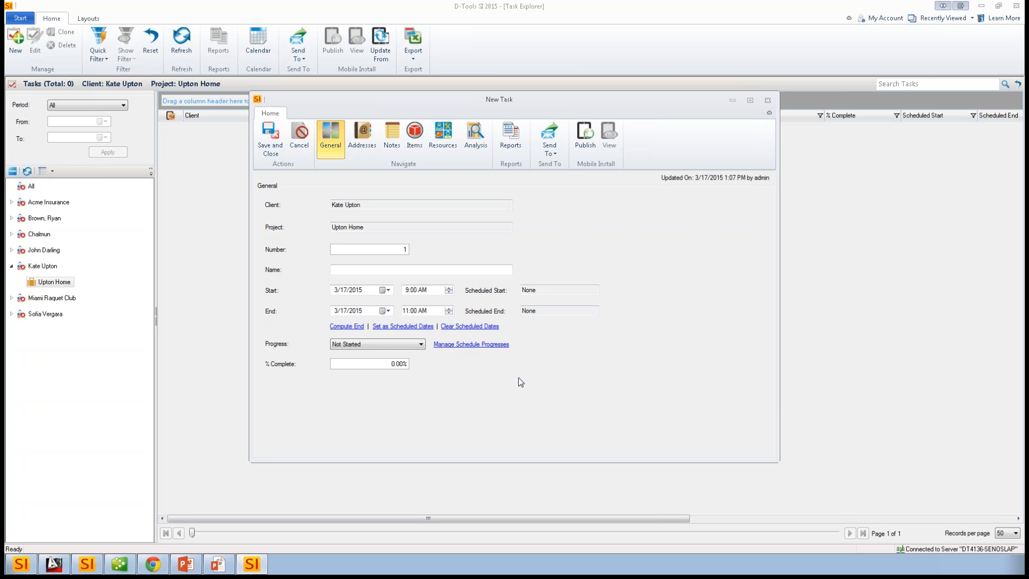
click(370, 270)
text(Install Speakers)
- Review the task's site address and notes, and check in the project for use in the task's items
click(364, 138)
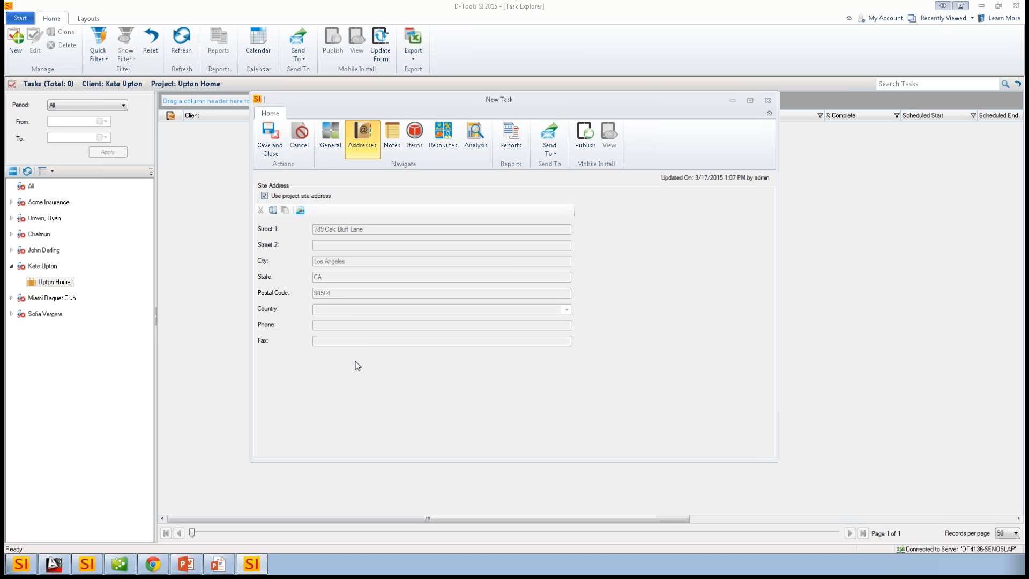
click(390, 137)
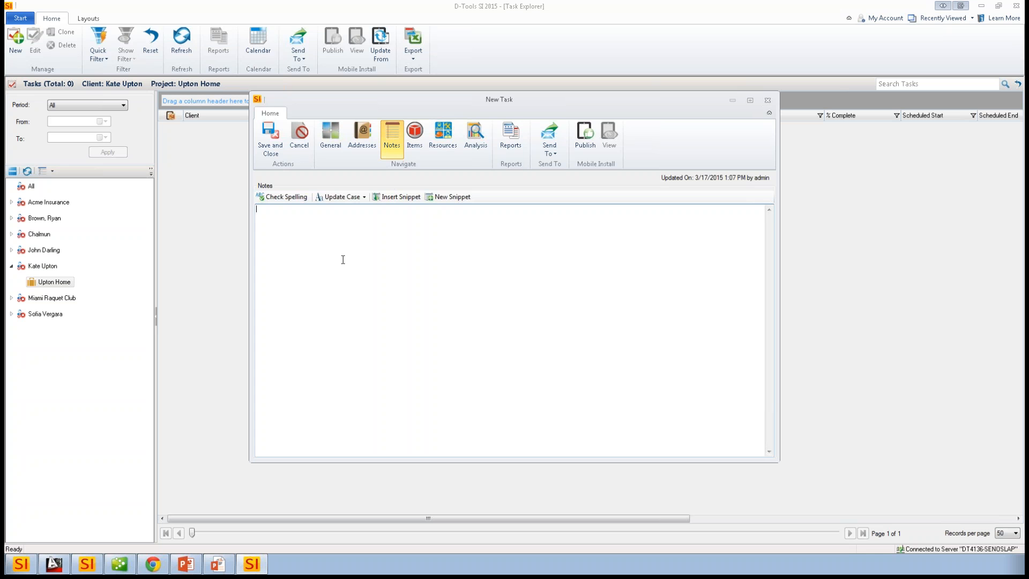
click(414, 137)
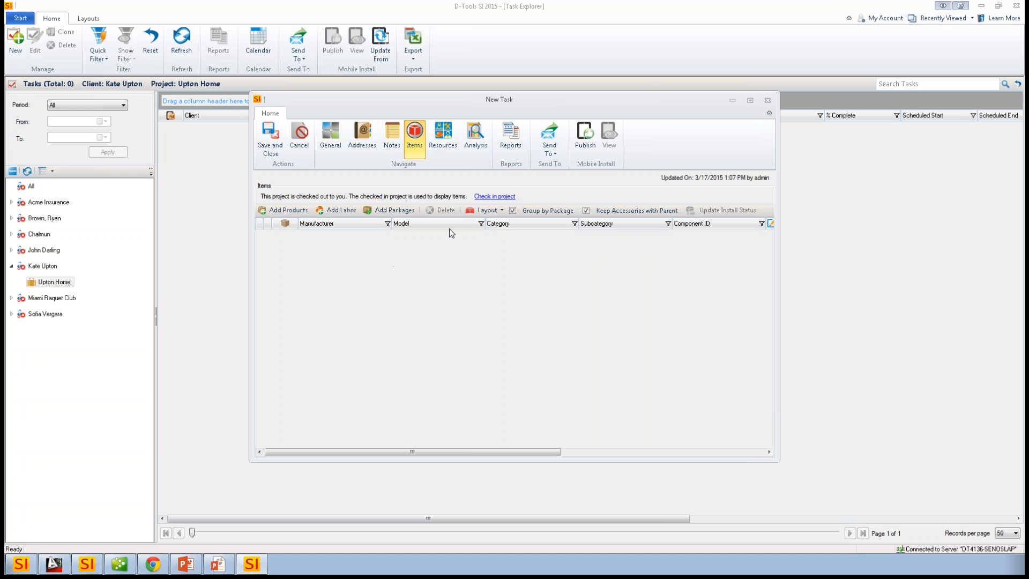
click(491, 198)
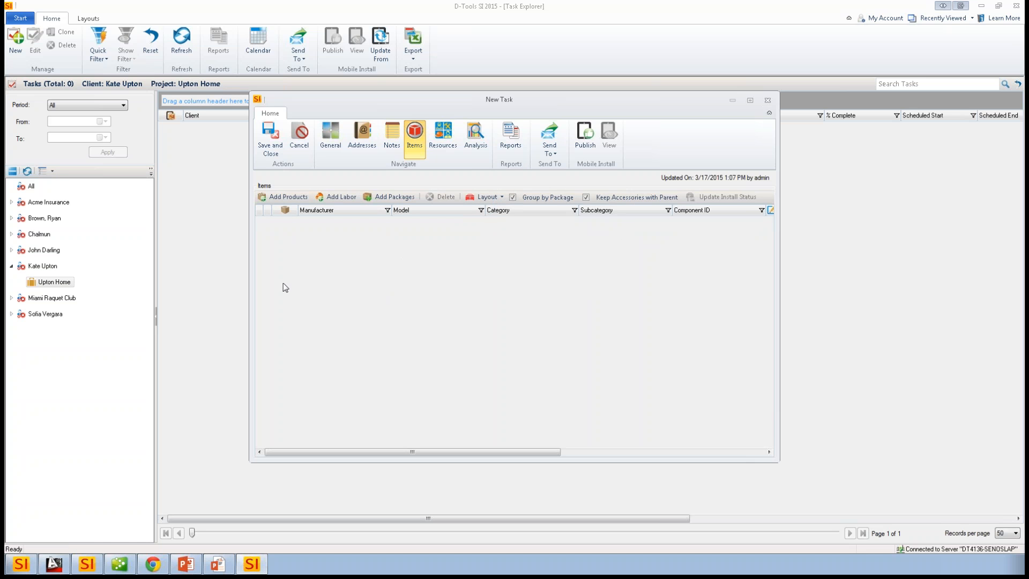
- Add the three Triad IR SILVER LCR-PAINT speakers and the two IR SILVER SUB-VENEER subwoofers, LCR-001 through SUB-004, to the task's items
click(285, 198)
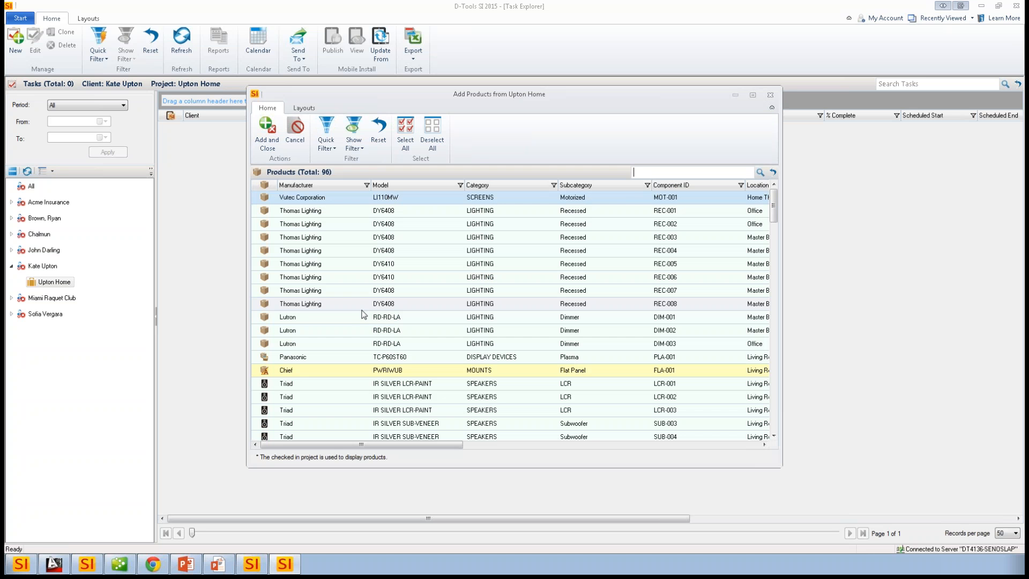
scroll(412, 294, down, 3)
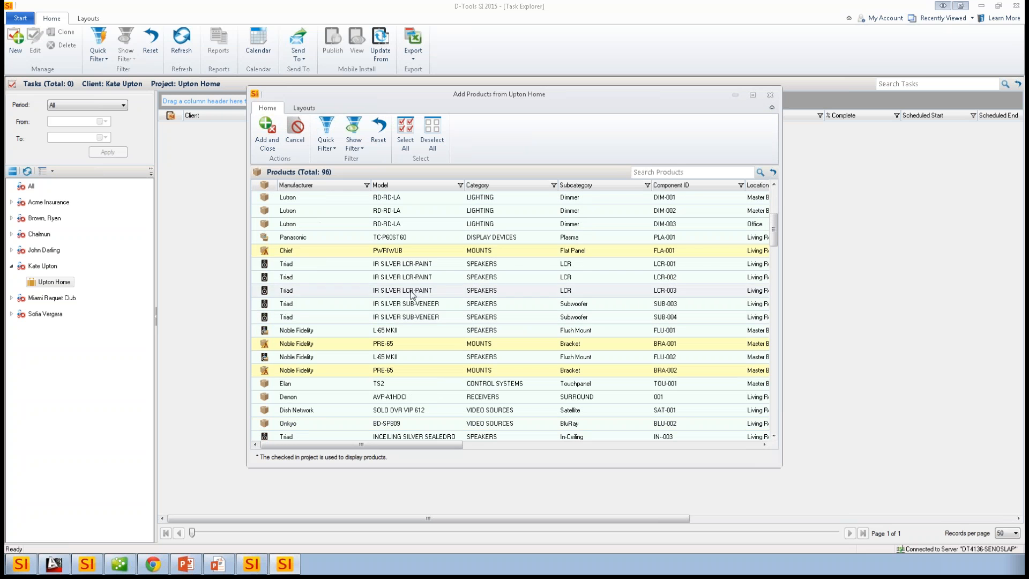
click(416, 265)
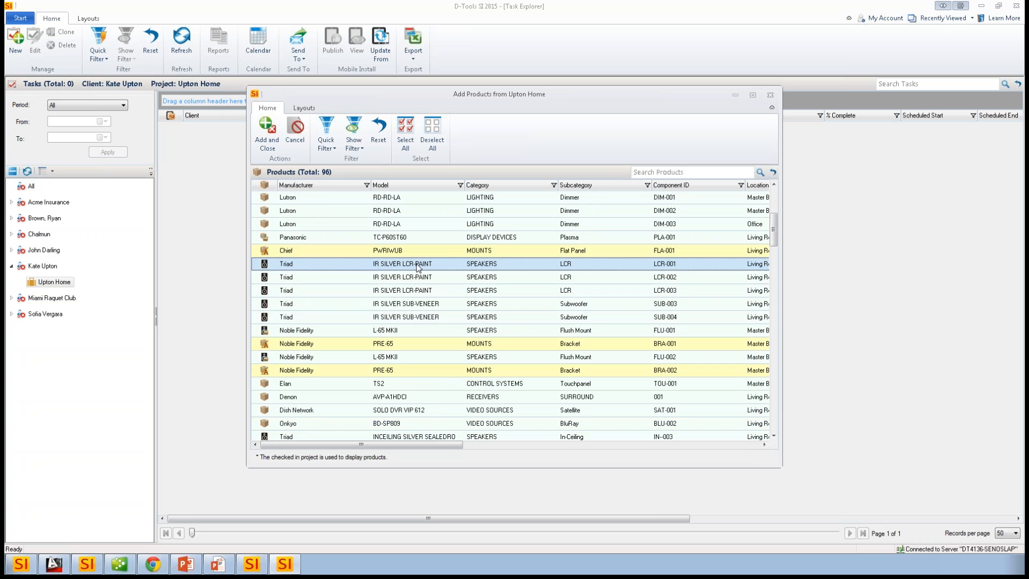
shift+click(419, 318)
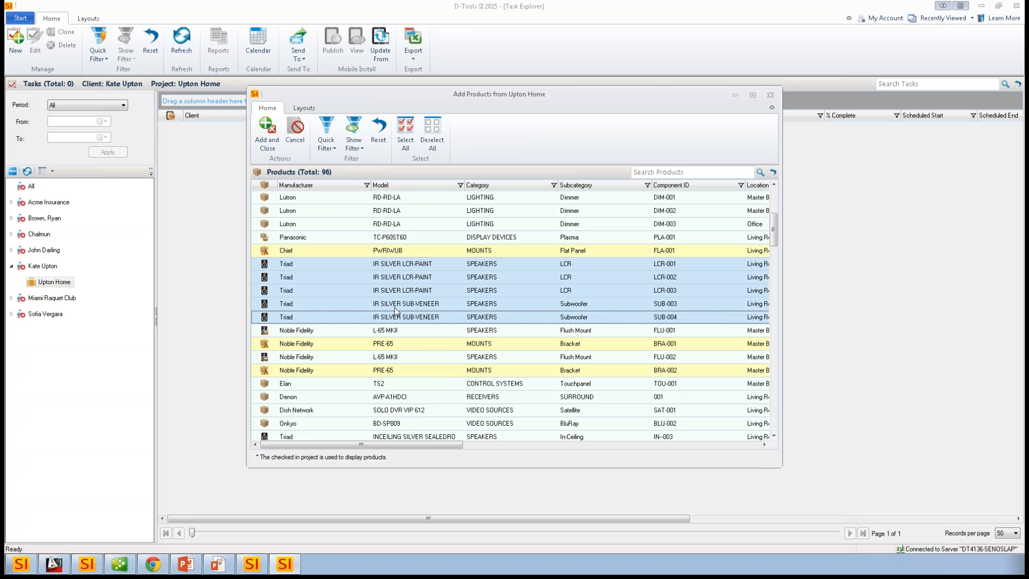
click(327, 146)
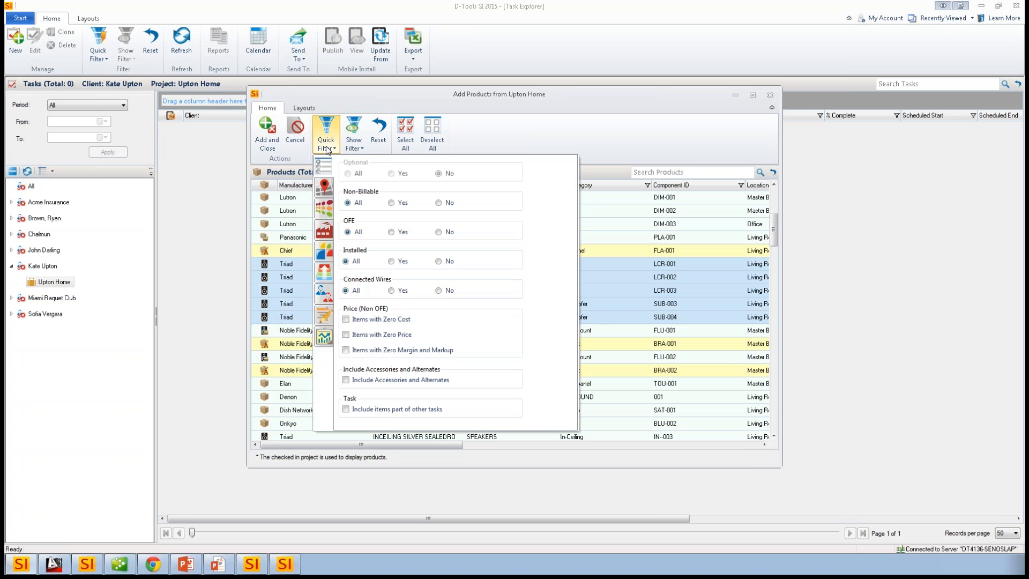
click(328, 187)
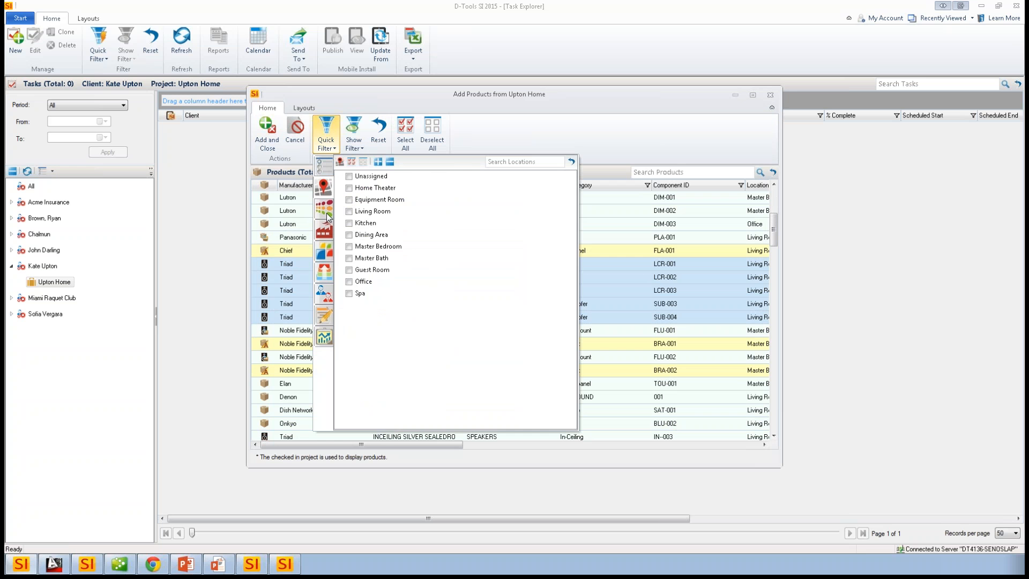
click(521, 133)
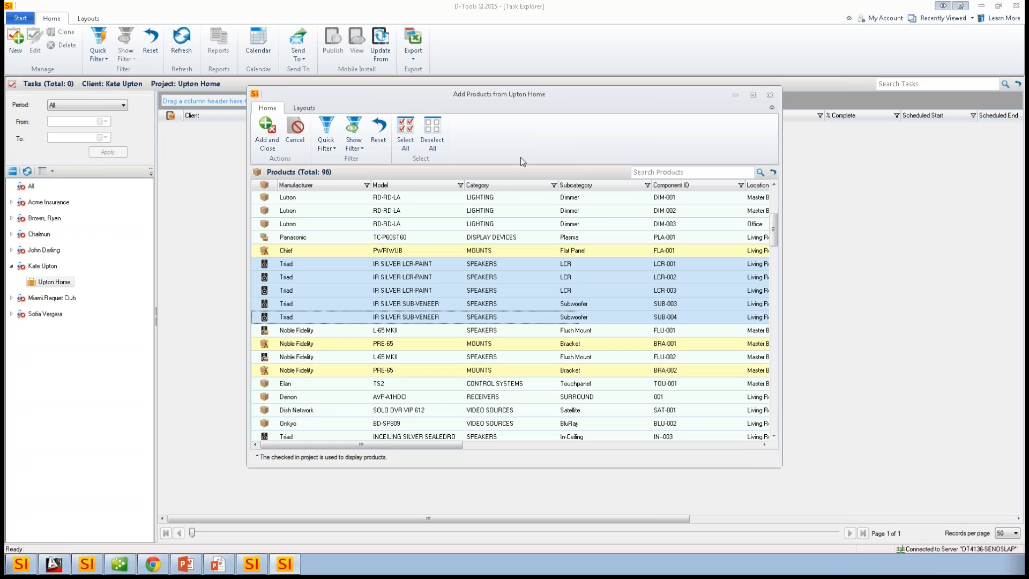
click(264, 131)
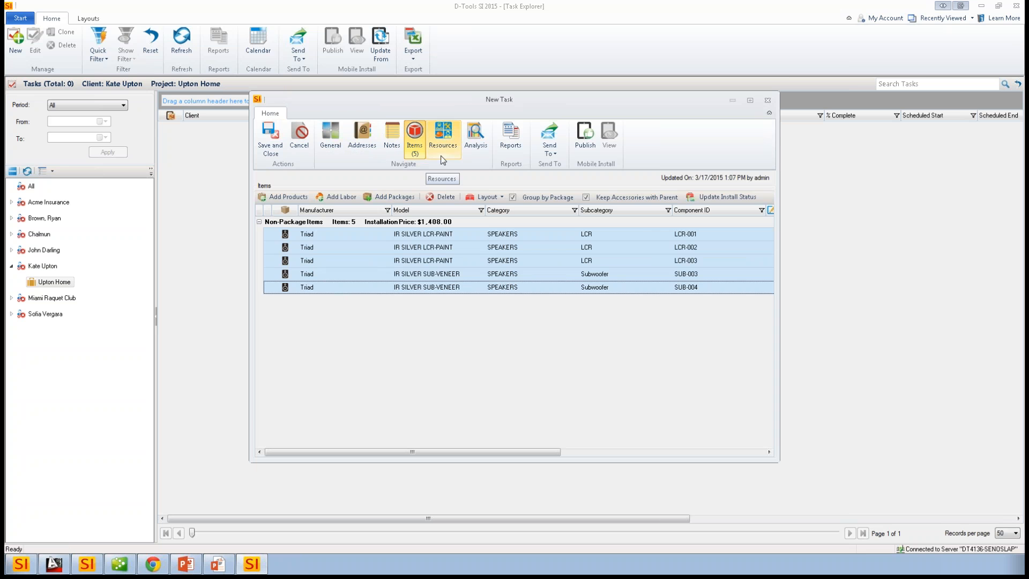
- Assign the first and last listed technicians with an $18.00 hourly cost as the task's resources
click(447, 139)
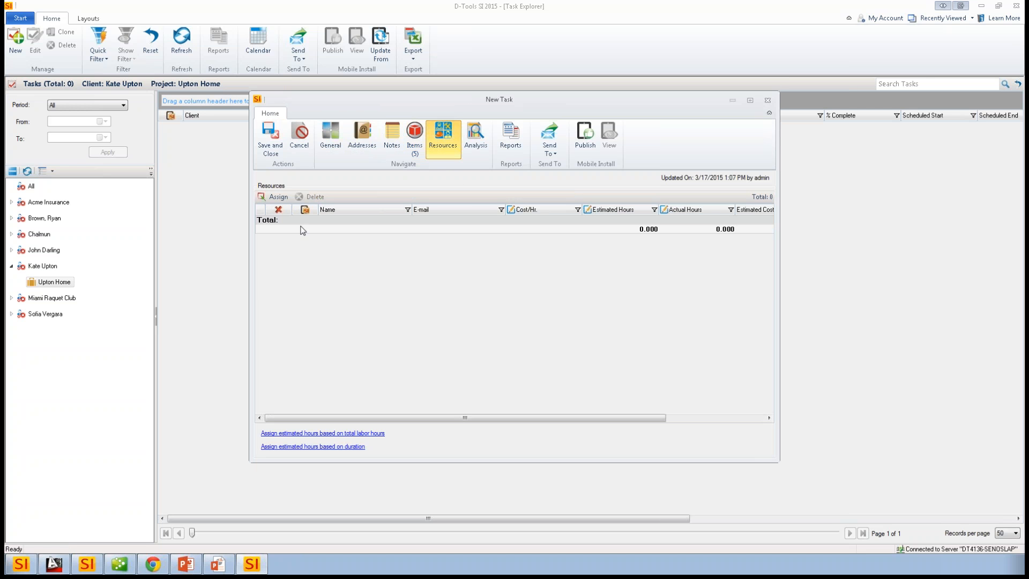
click(274, 196)
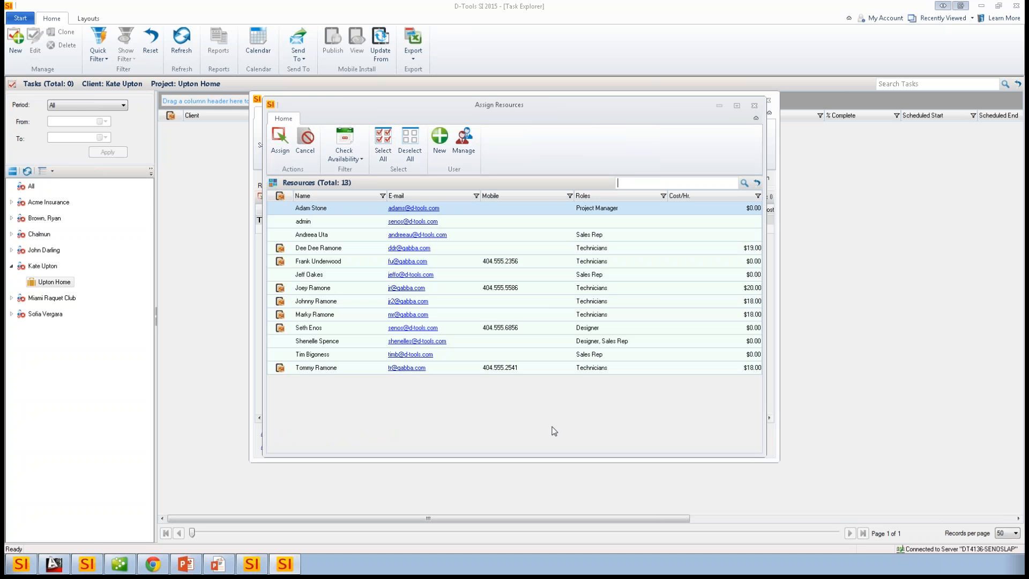
click(338, 302)
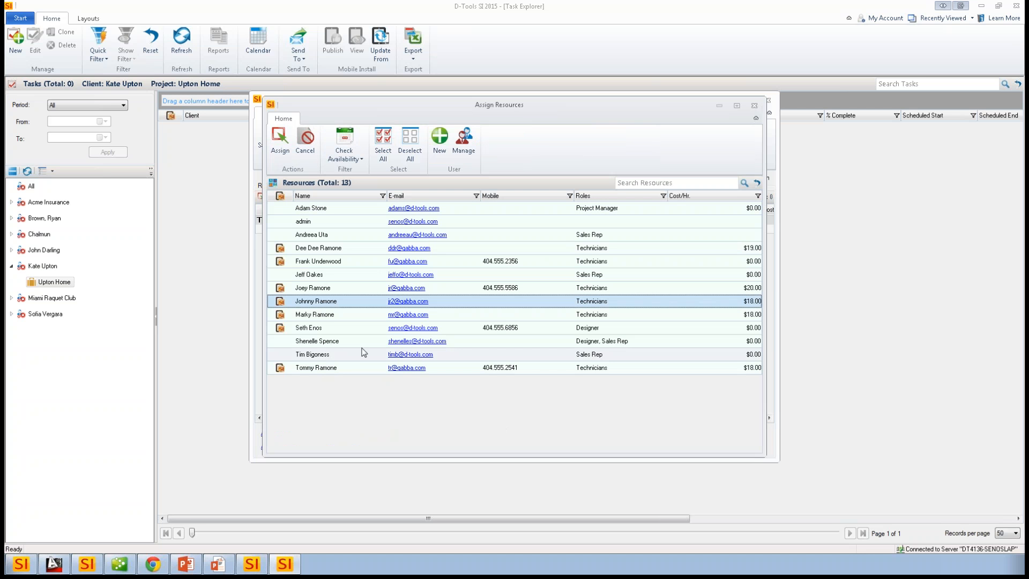
ctrl+click(329, 316)
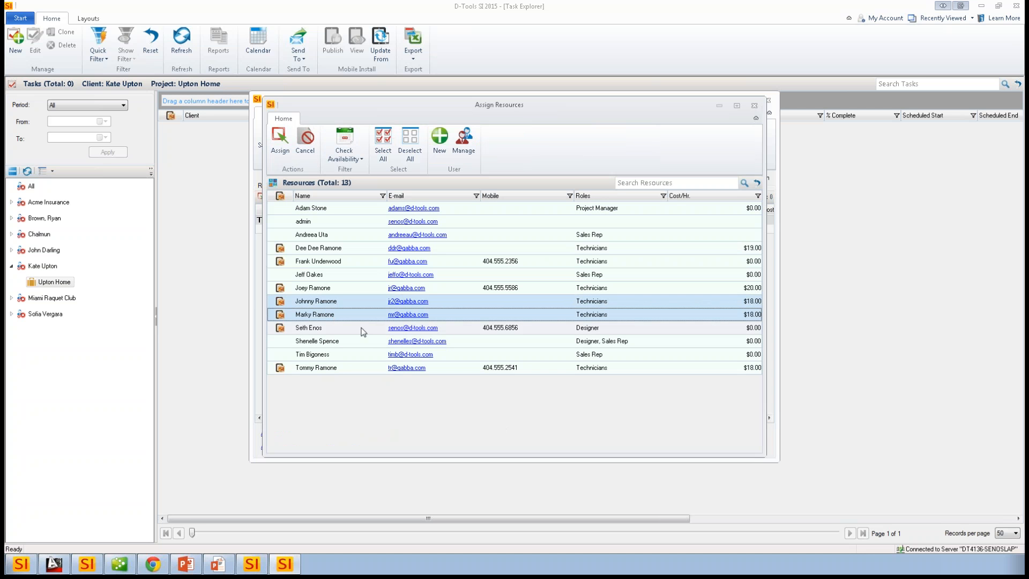
ctrl+click(333, 303)
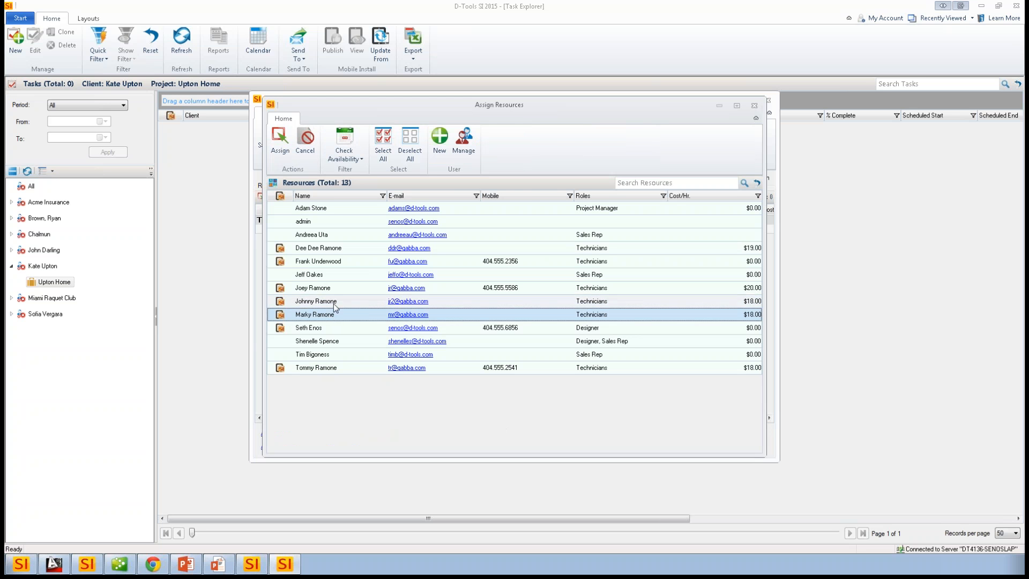
click(333, 303)
ctrl+click(339, 367)
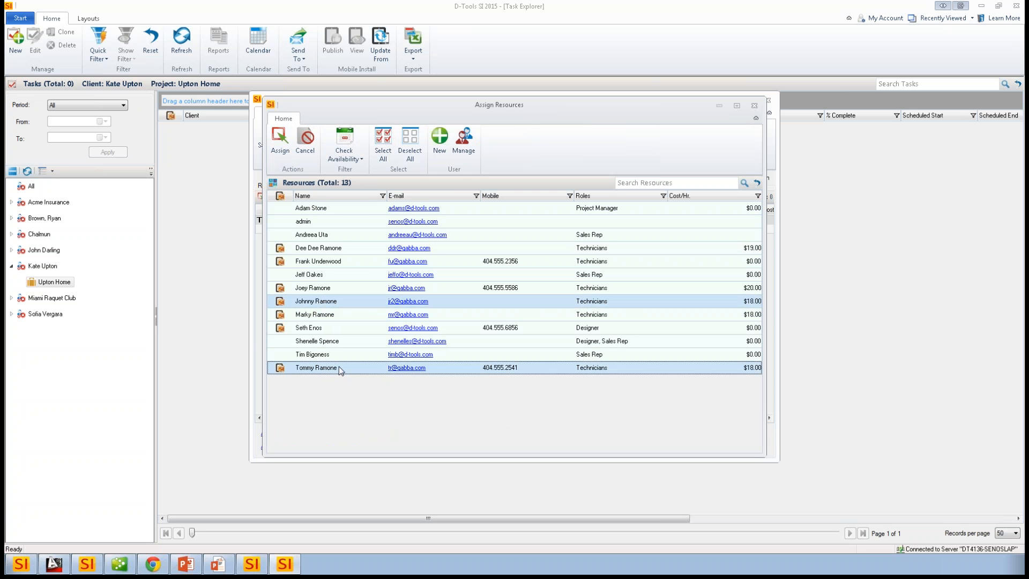
click(275, 145)
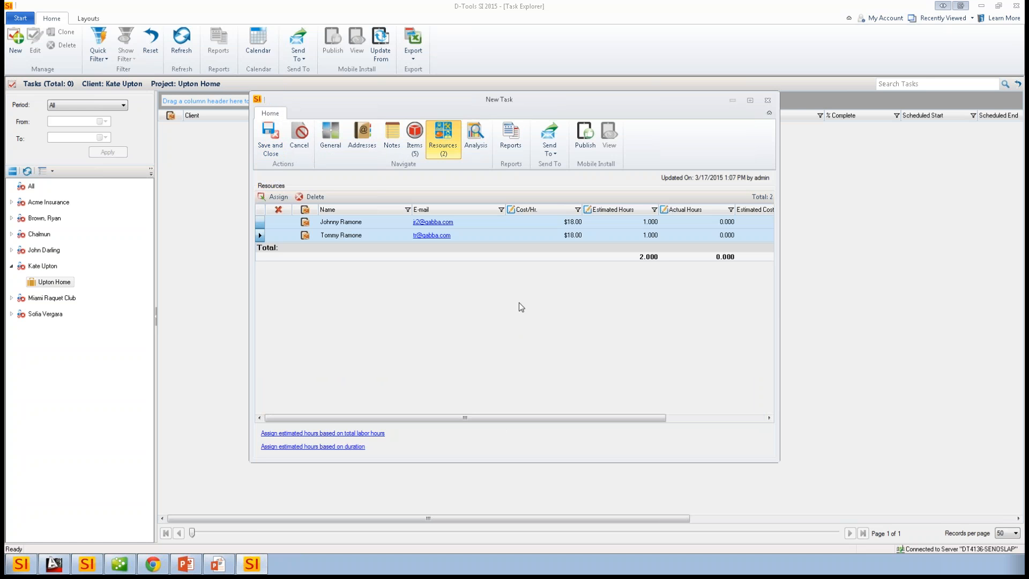
- Review the task's analysis and general details, and assign the resources' estimated hours based on total labor hours
click(478, 144)
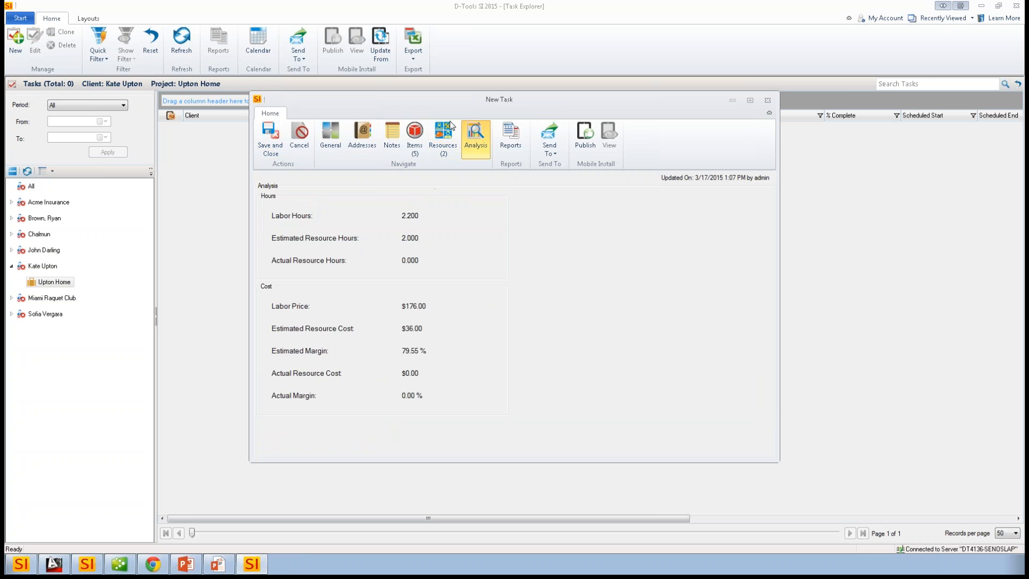
click(444, 140)
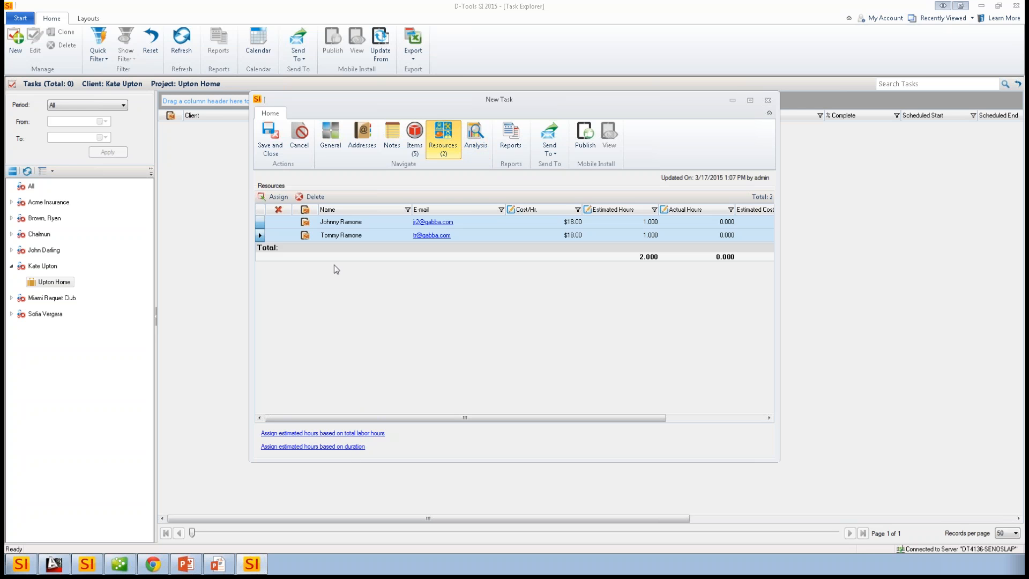
click(330, 138)
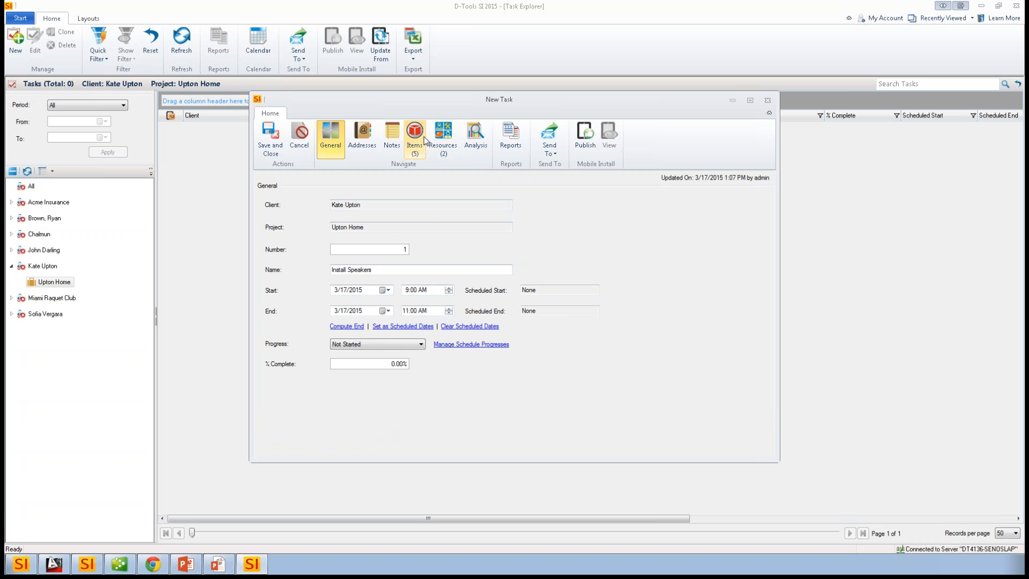
click(443, 138)
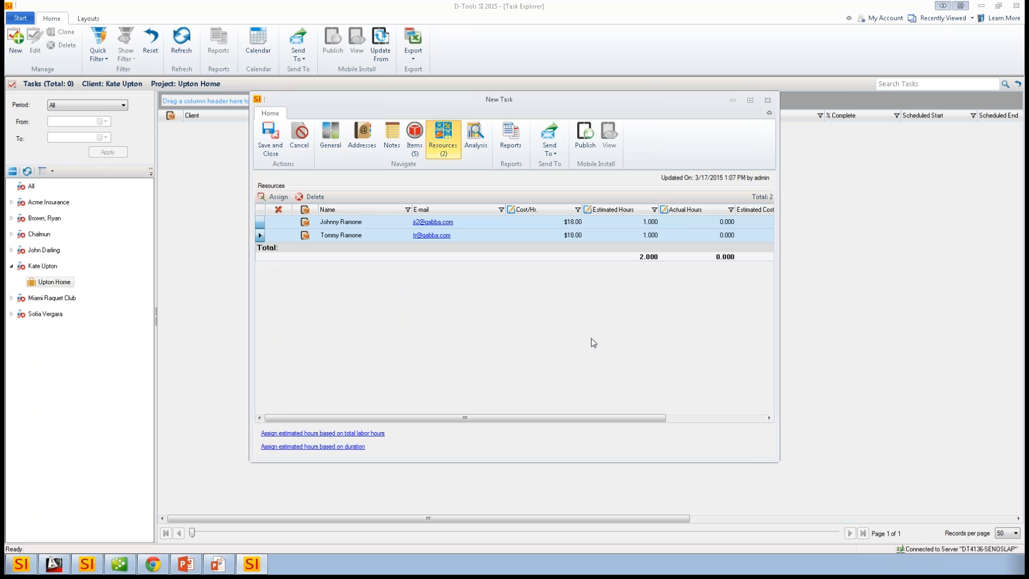
click(343, 433)
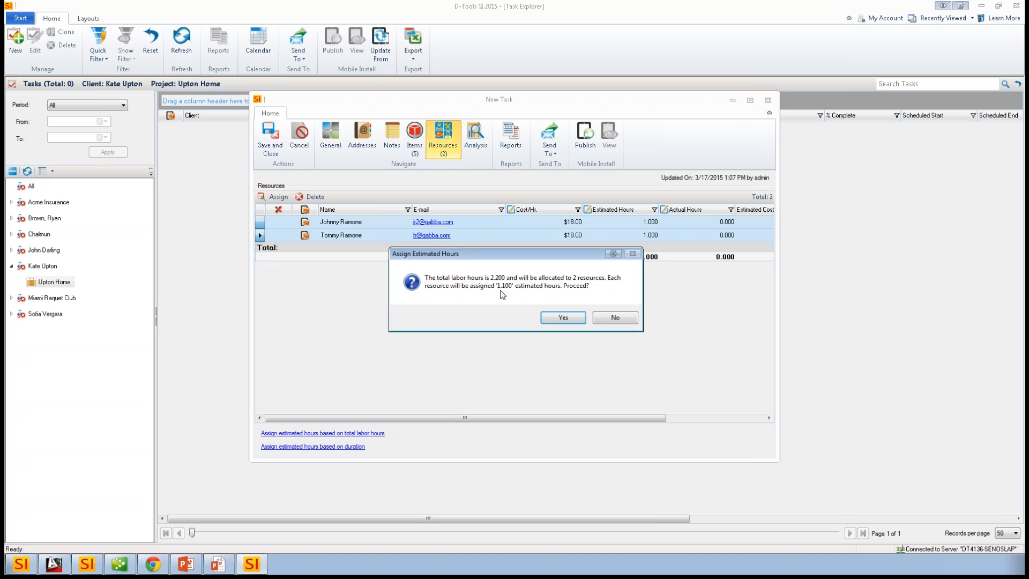
click(562, 317)
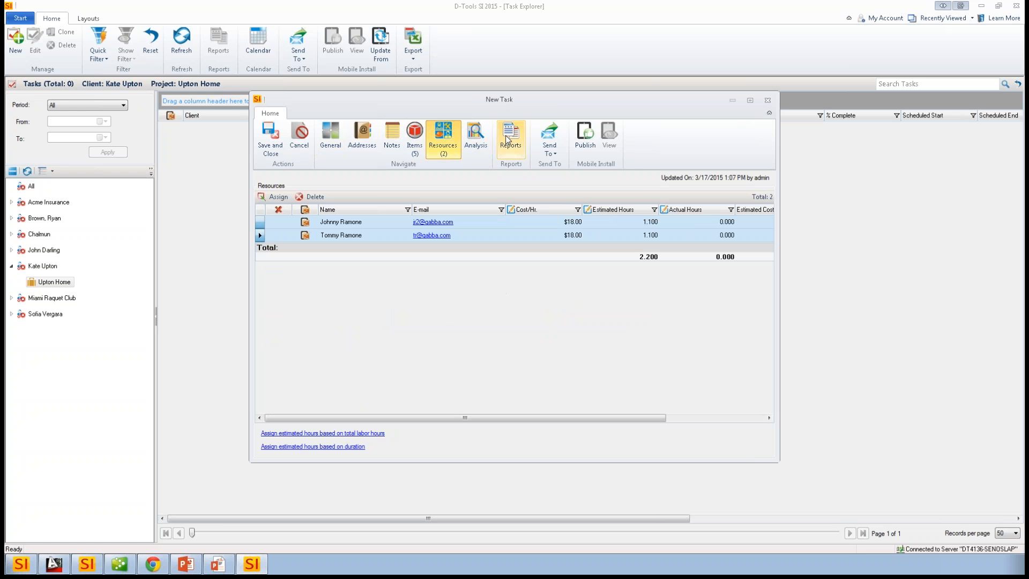
- Save the task and review the Outlook sending options and the other send destinations without sending anything
click(549, 154)
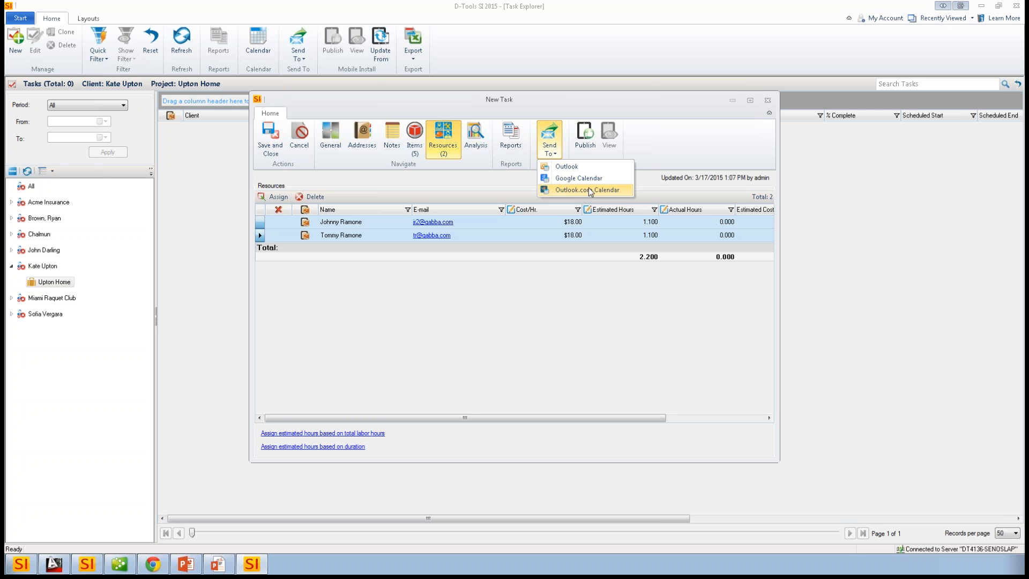
click(565, 167)
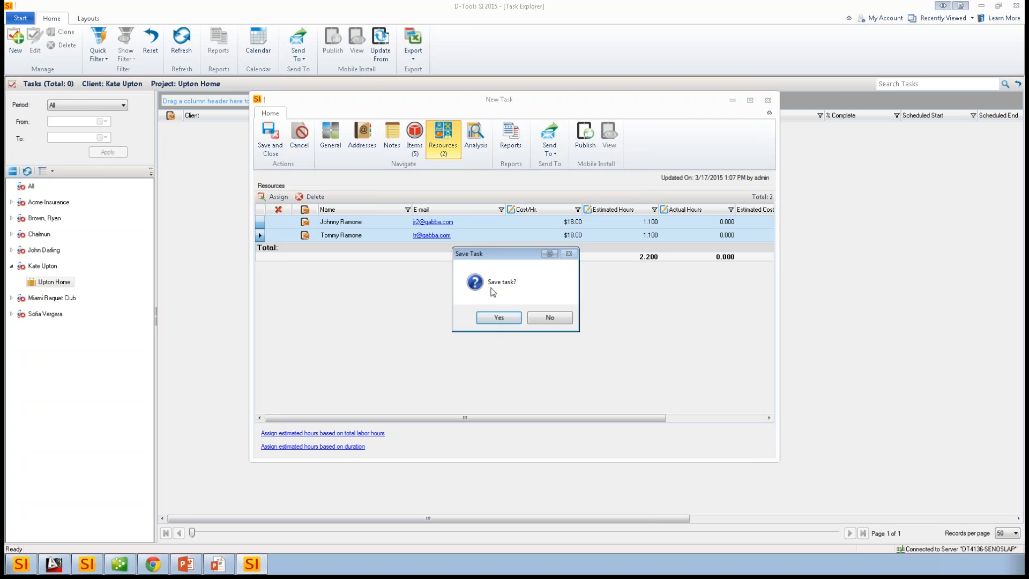
click(493, 317)
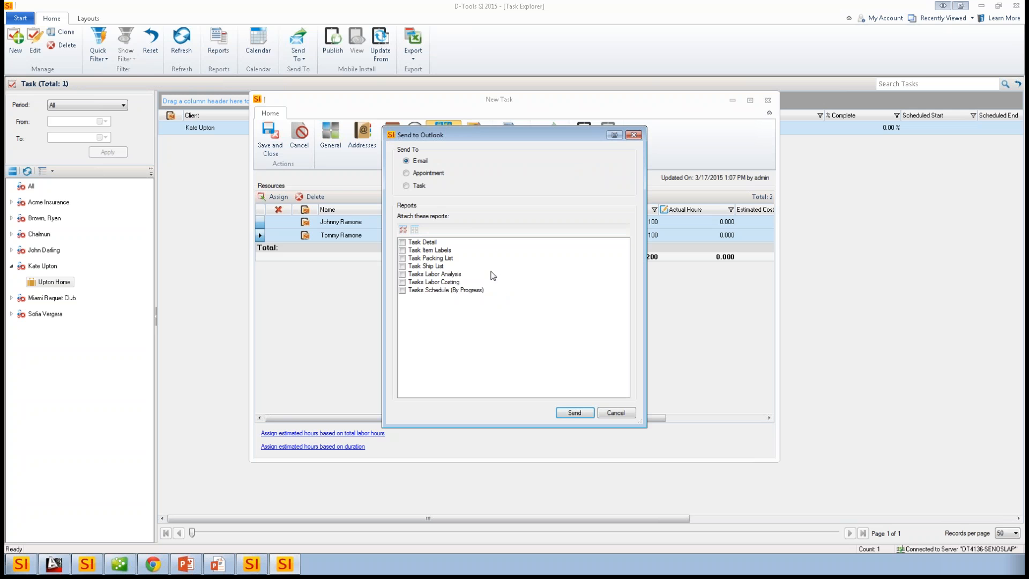
click(418, 176)
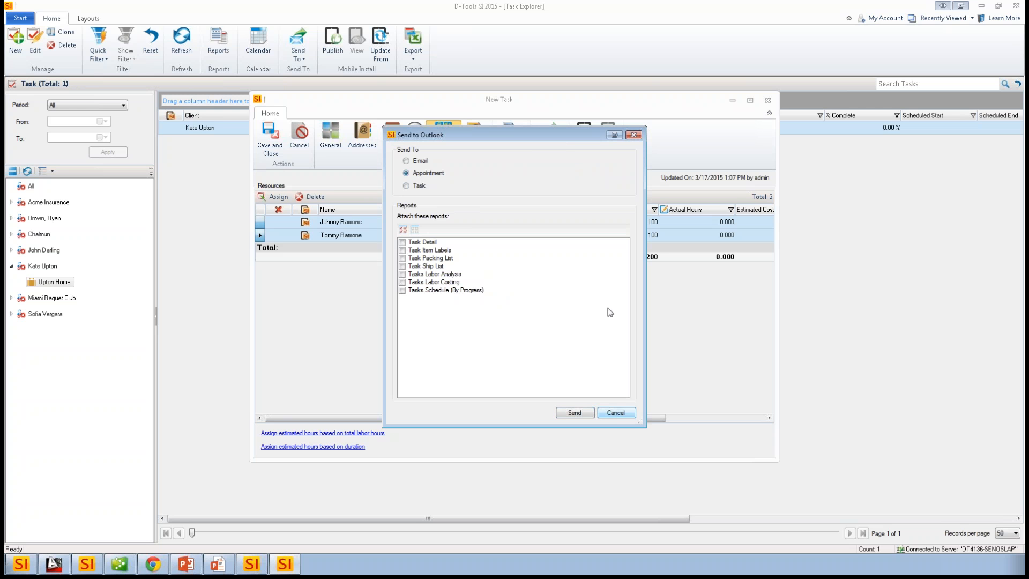
click(615, 415)
click(551, 147)
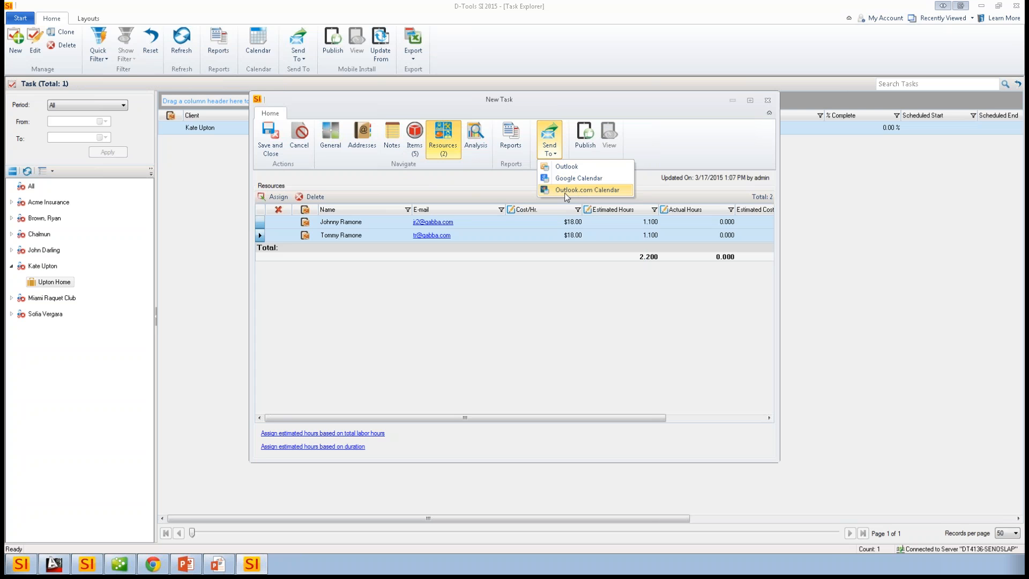
- Start publishing the task to Mobile Install and create the first listed resource as an installer, accepting an additional seat at $10/month
click(572, 353)
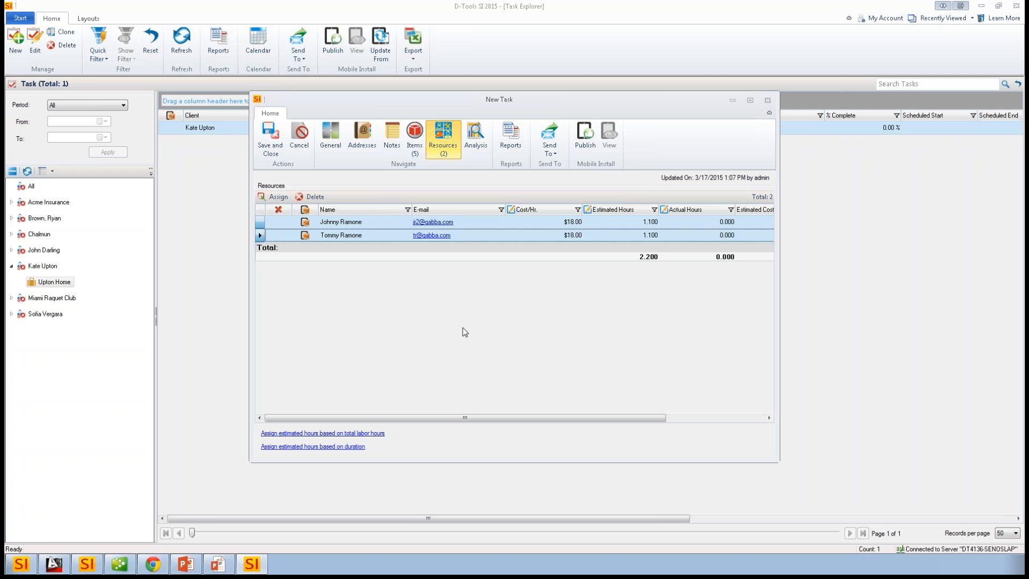
click(592, 148)
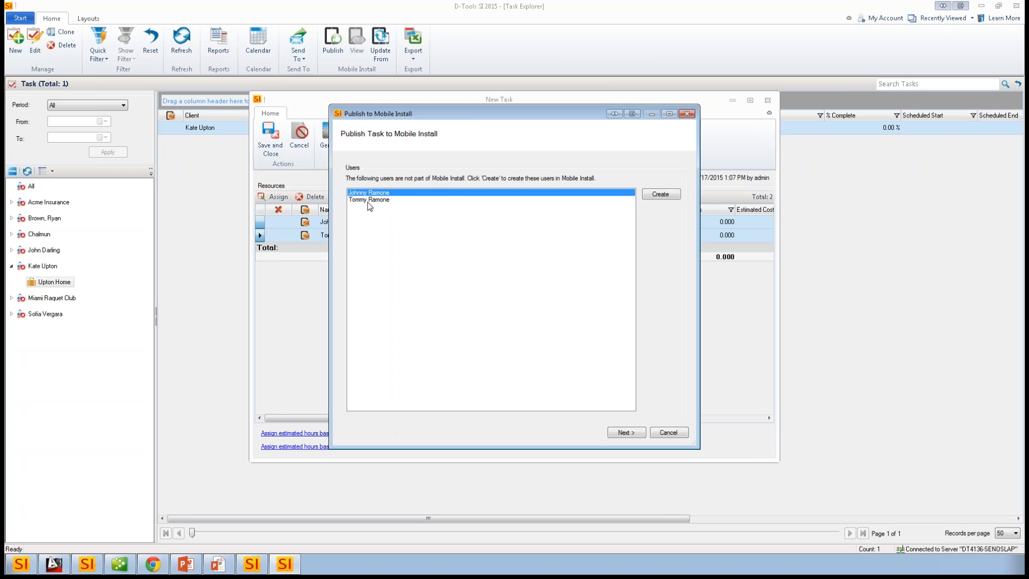
click(656, 195)
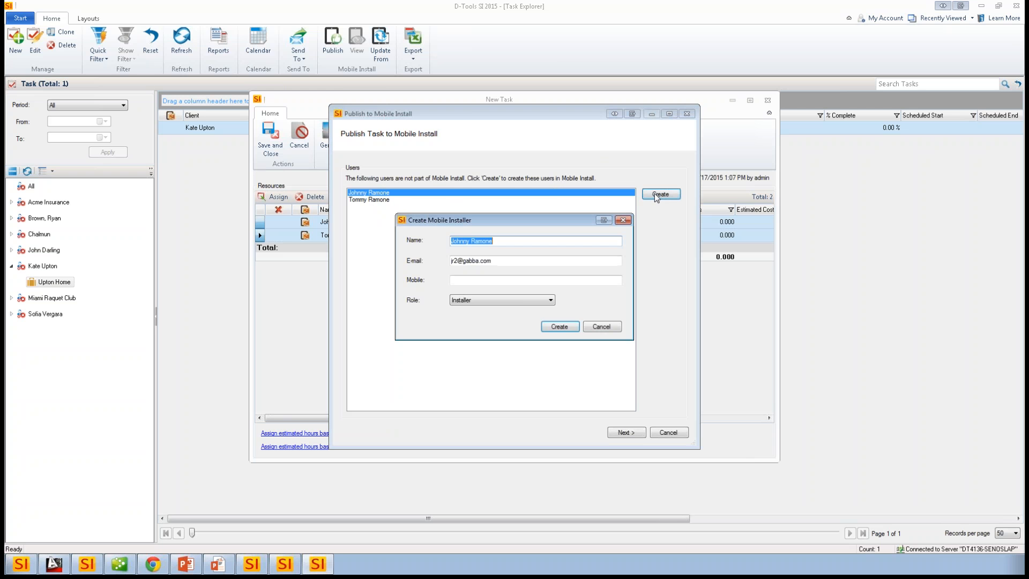
click(558, 327)
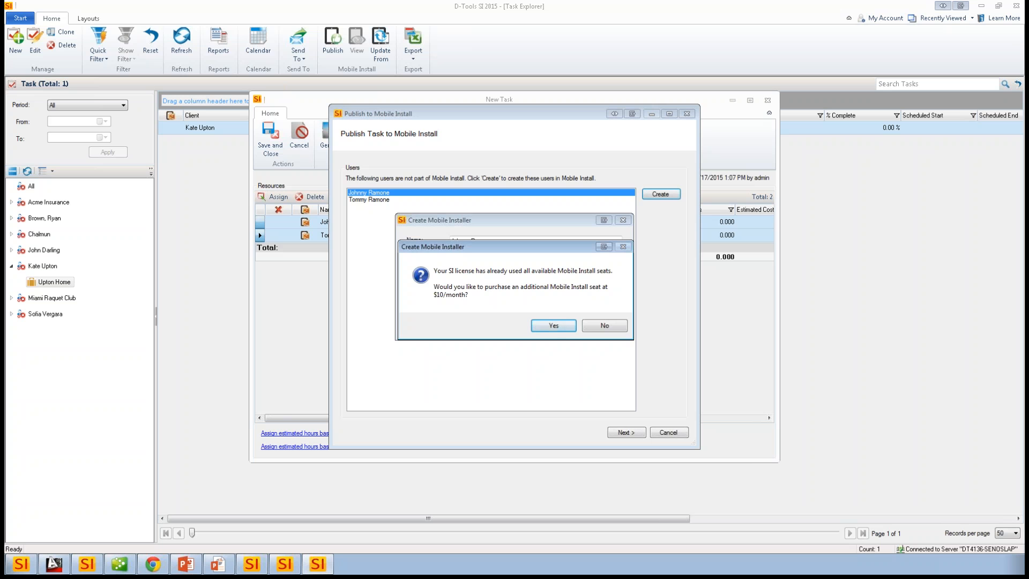
click(553, 326)
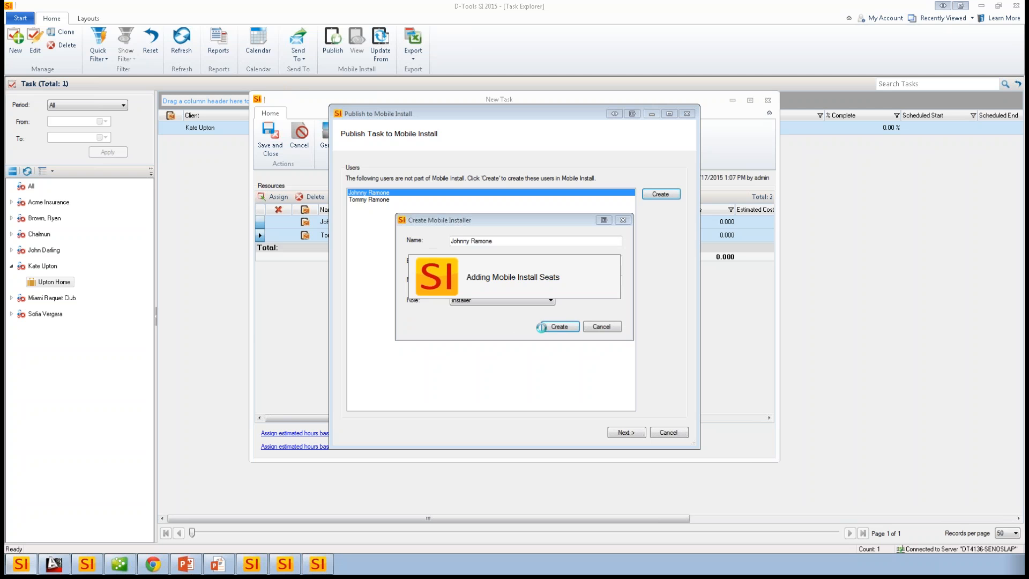
- Create the remaining resource as a mobile user with the Installer role, linking it to the existing mobile installer with the same e-mail
click(655, 195)
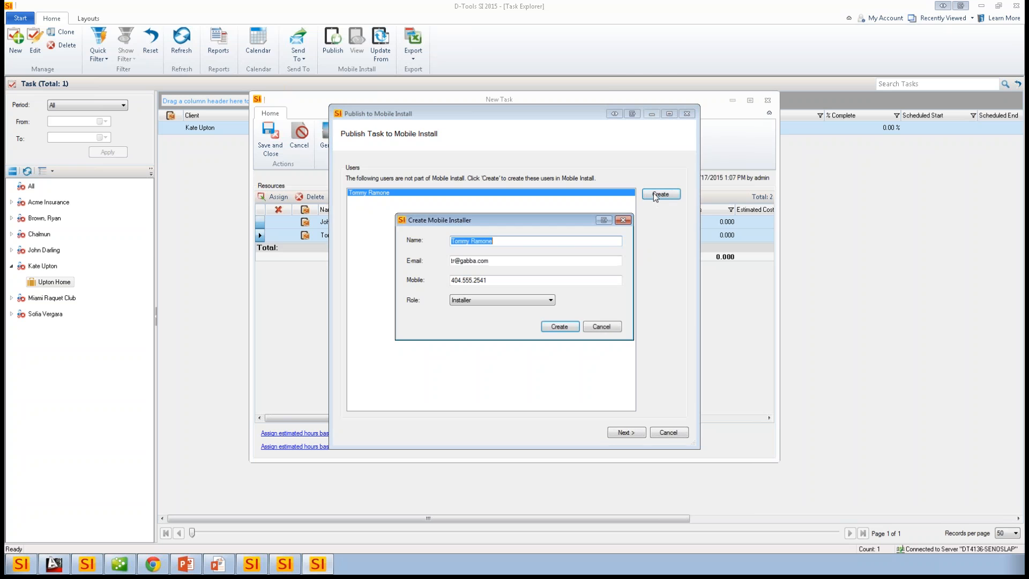
click(556, 327)
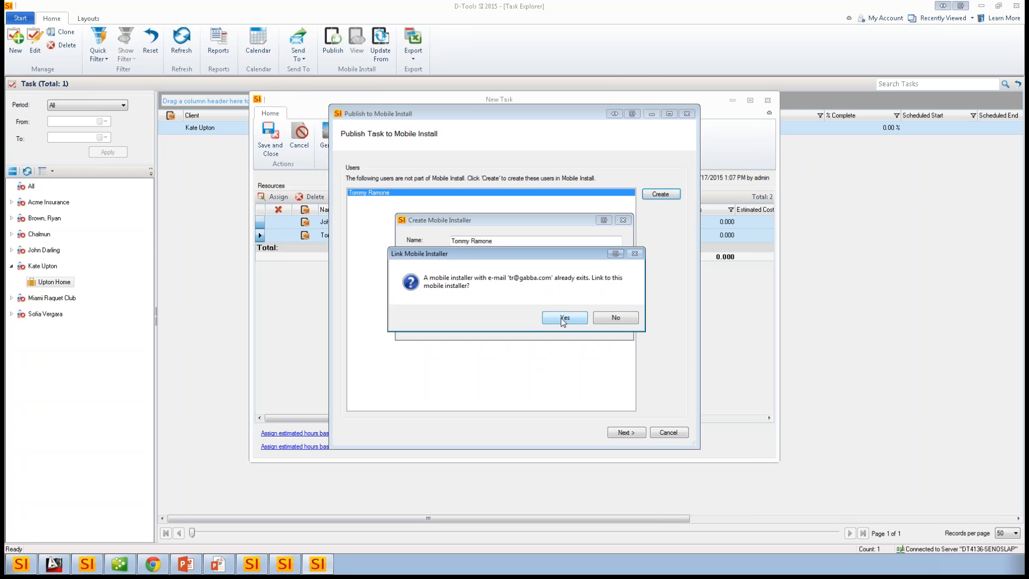
click(561, 321)
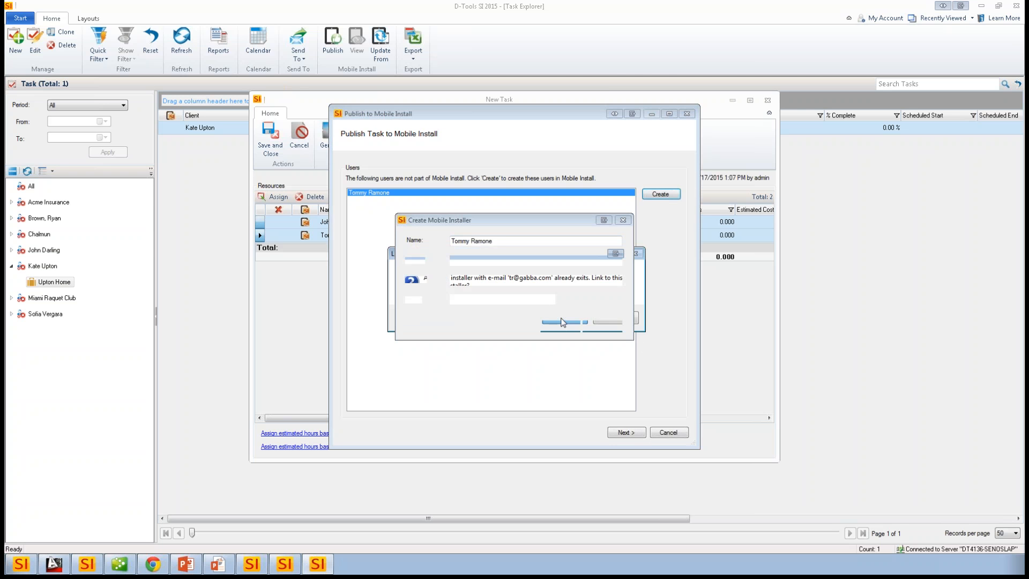
- Attach the Task Detail and Task Ship List reports, publish the task to Mobile Install, and save and close it
click(620, 435)
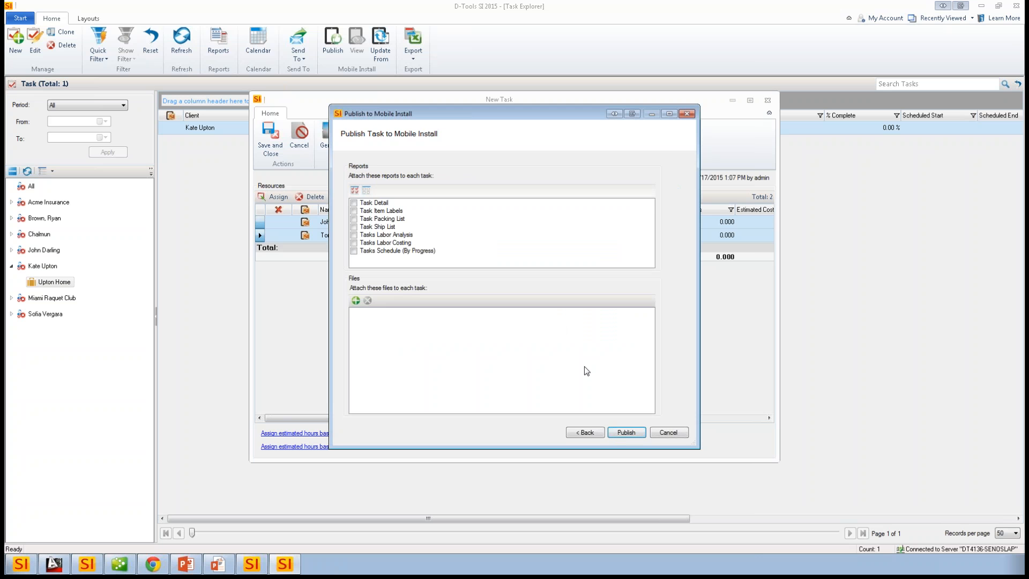
click(354, 203)
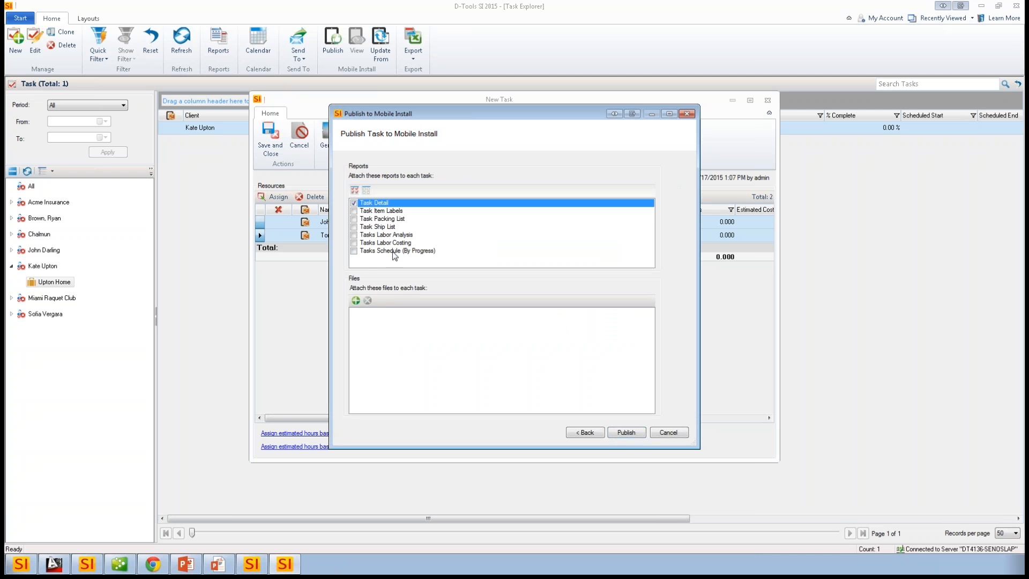
click(354, 227)
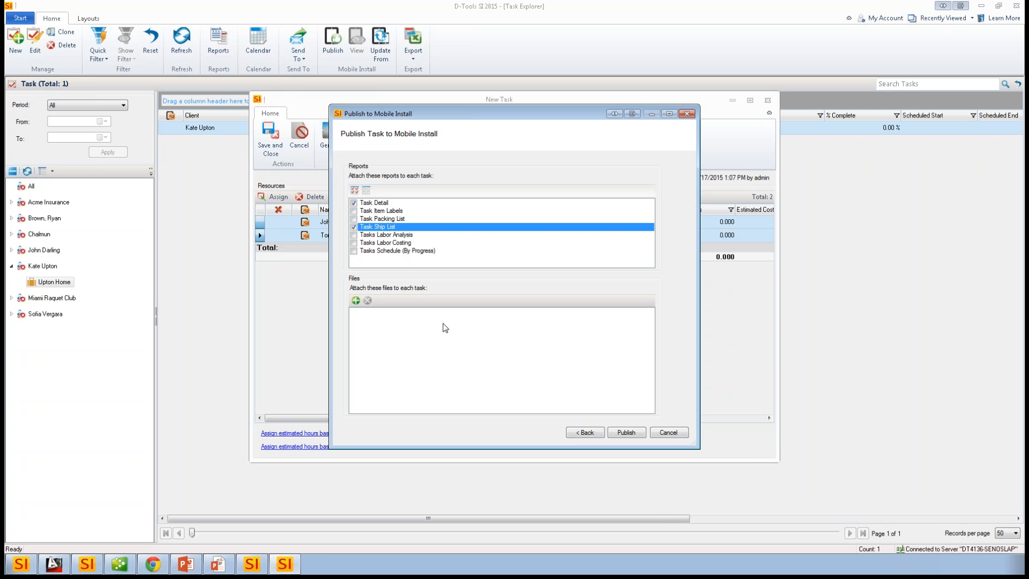
click(625, 432)
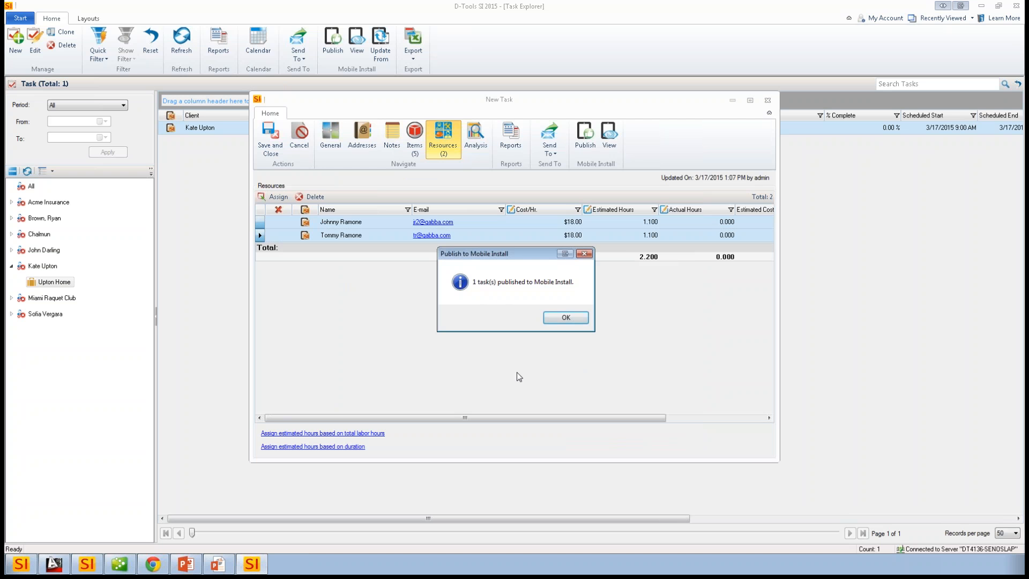
click(565, 319)
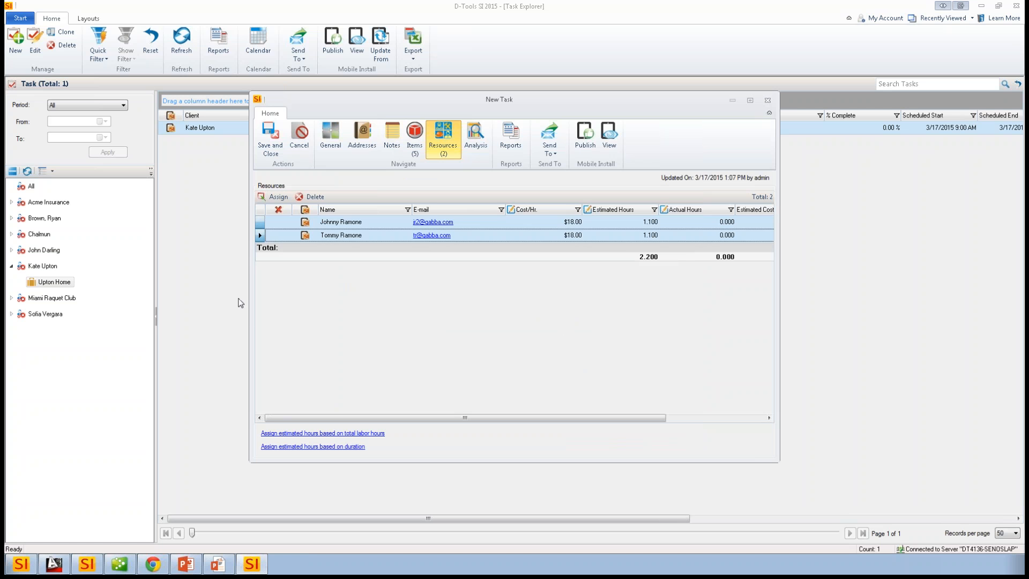
click(270, 149)
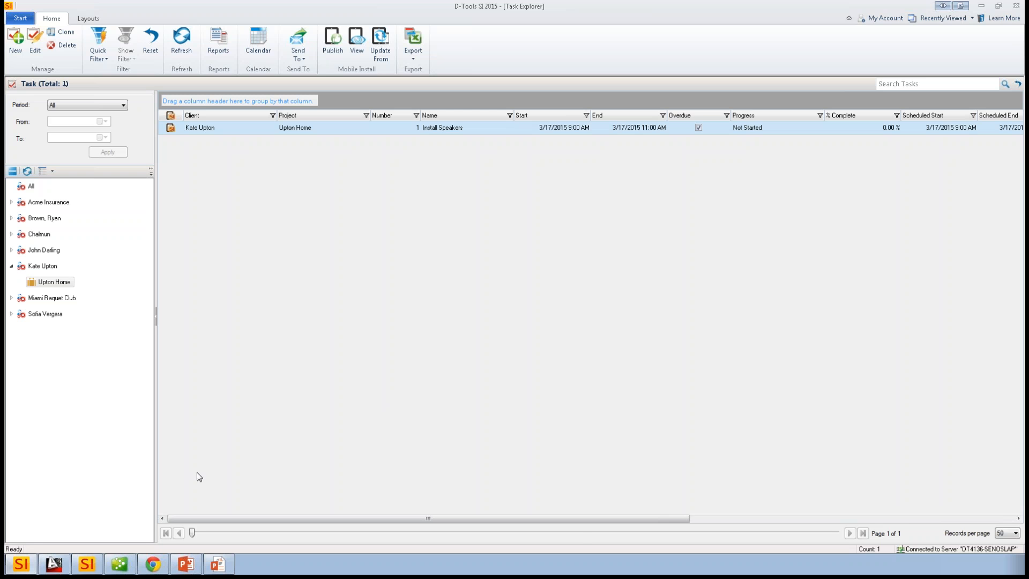
- Switch to the Mobile Install site in Chrome and filter the March 2015 calendar to the second and last listed installers
click(153, 564)
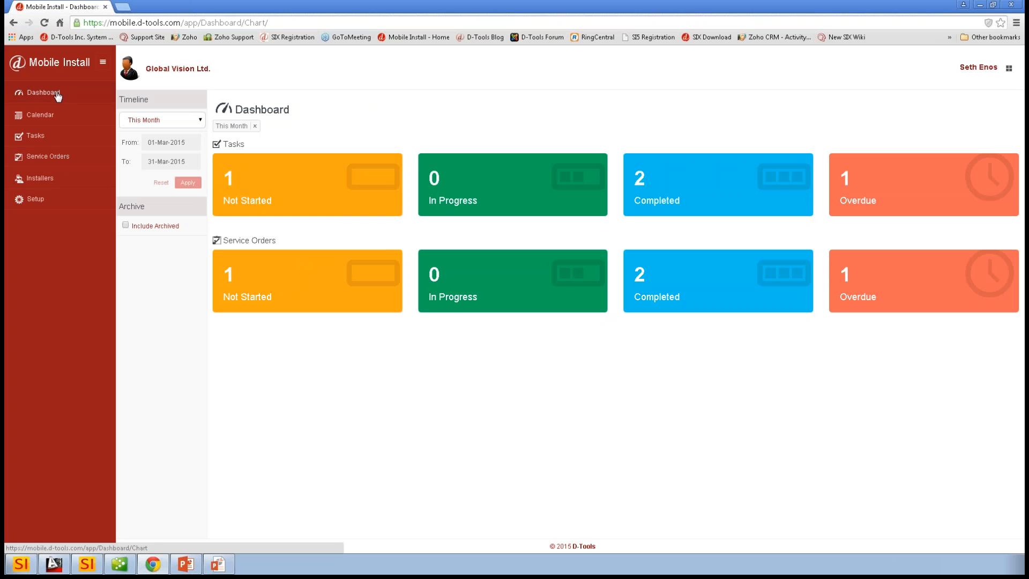
click(53, 115)
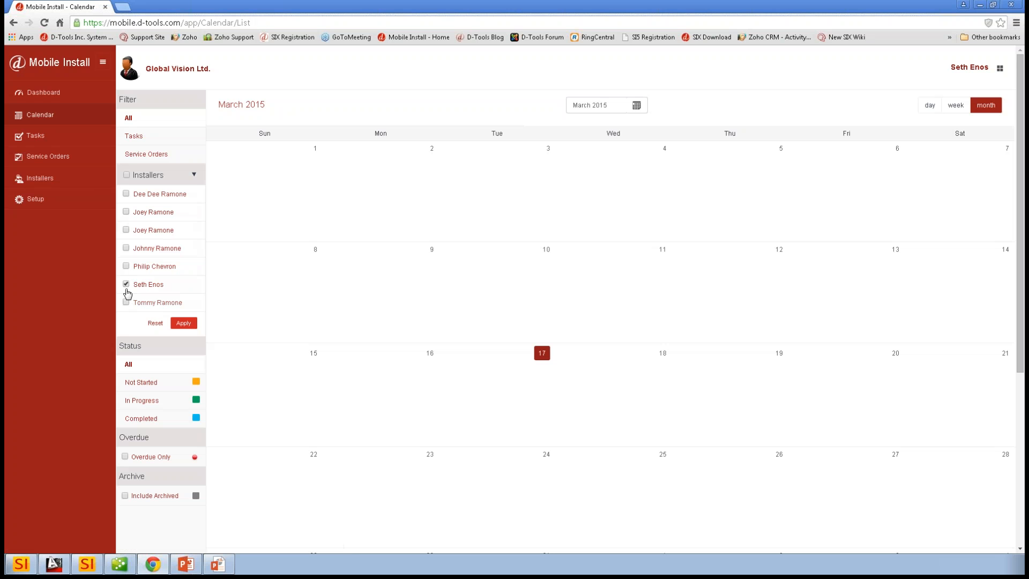
click(126, 284)
click(126, 212)
click(126, 247)
click(188, 325)
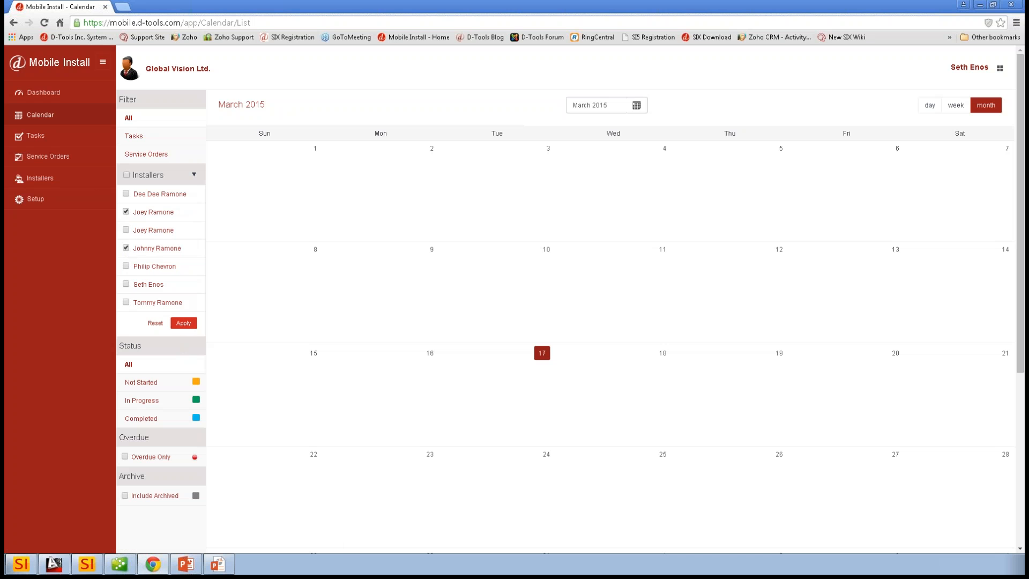
click(126, 247)
click(127, 302)
click(190, 326)
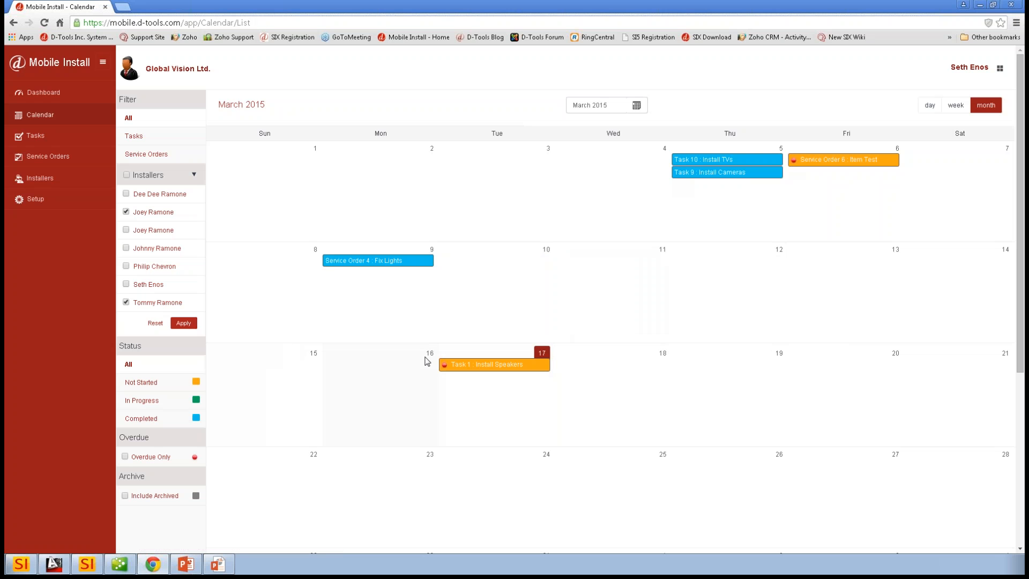
- Review the task list and open the Install Speakers task from the dashboard's Not Started tasks
click(44, 137)
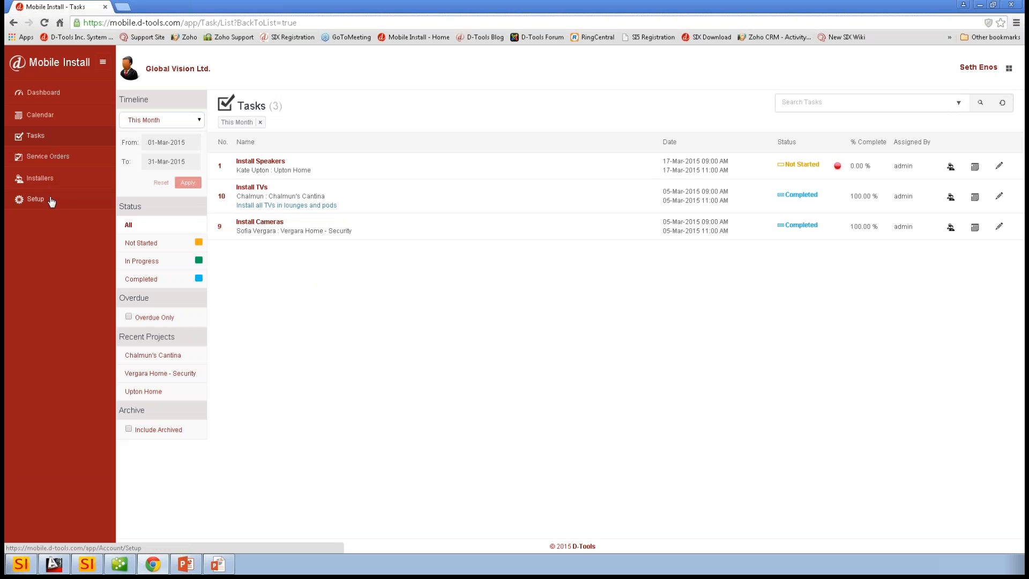
click(37, 96)
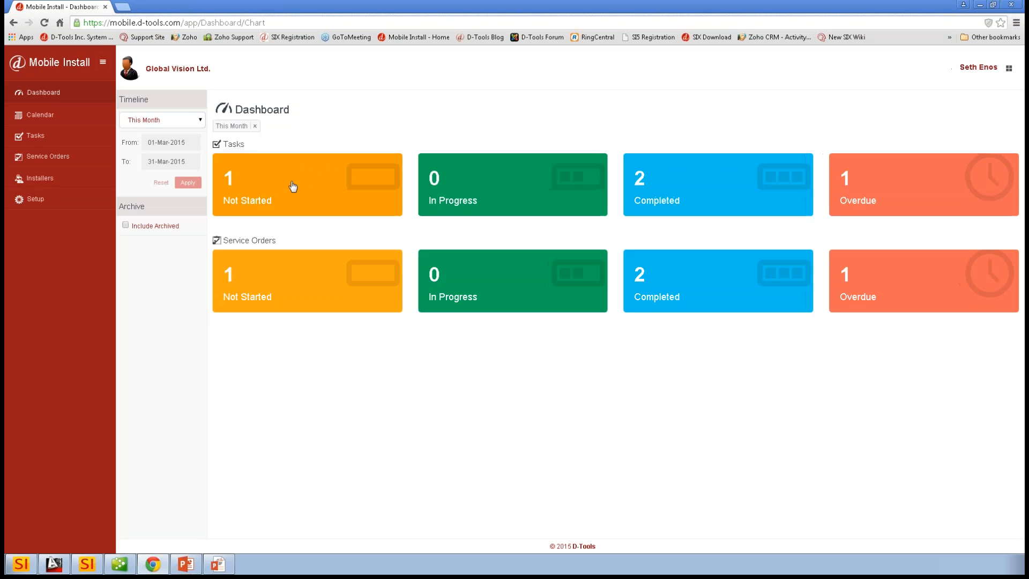
click(292, 187)
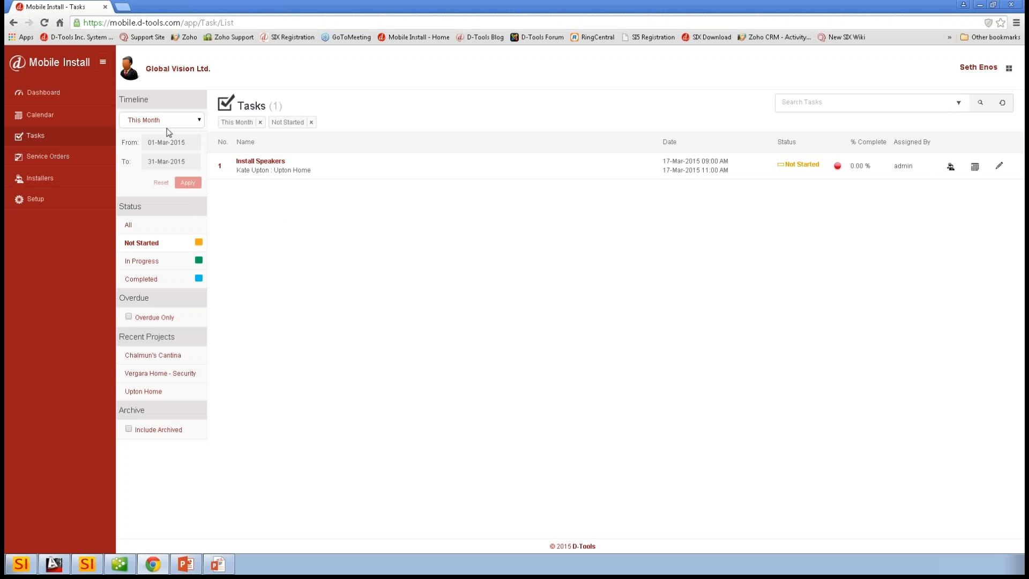
click(265, 165)
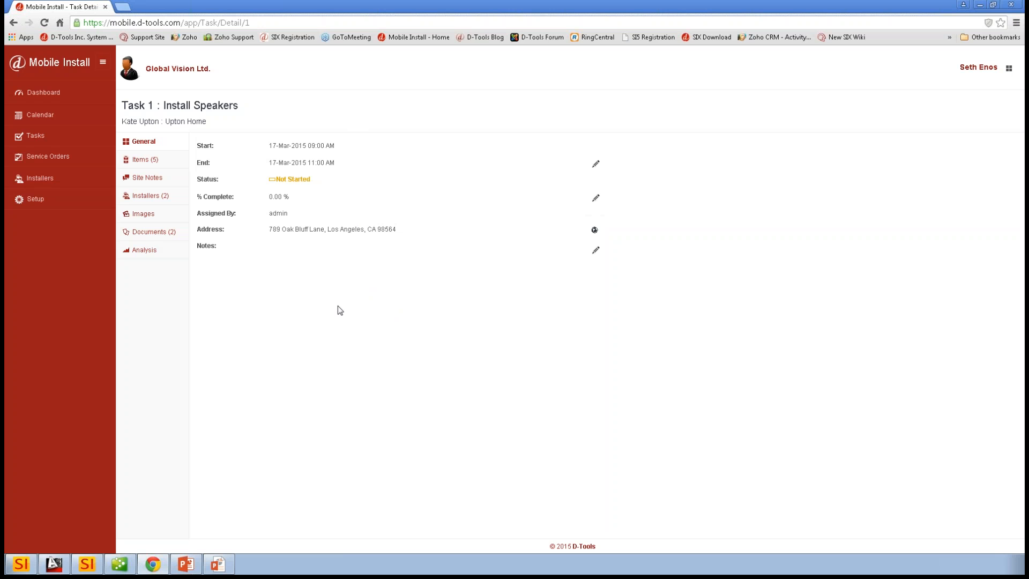
- Mark all of the Install Speakers task's items as installed
click(146, 160)
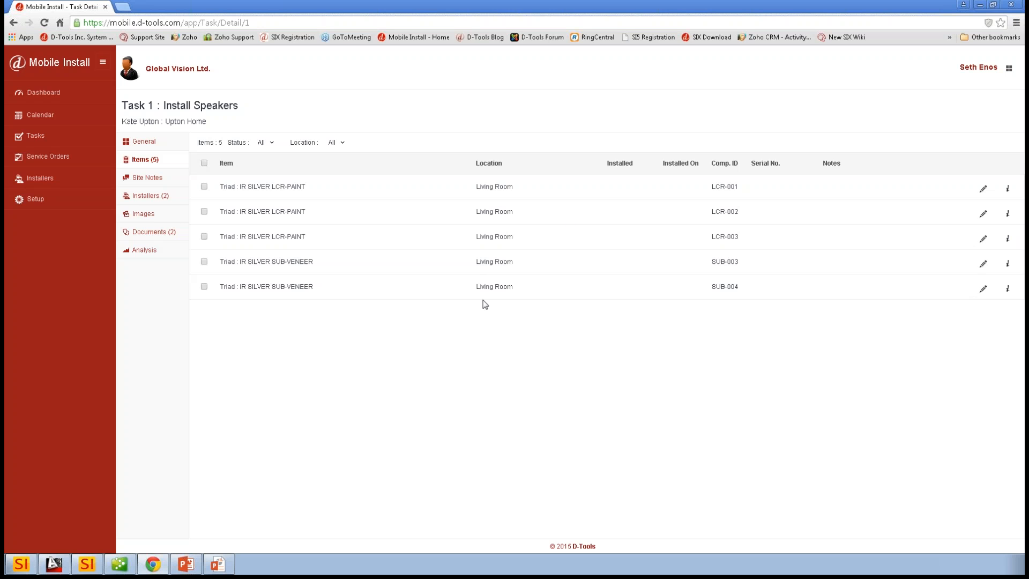
click(202, 162)
click(210, 164)
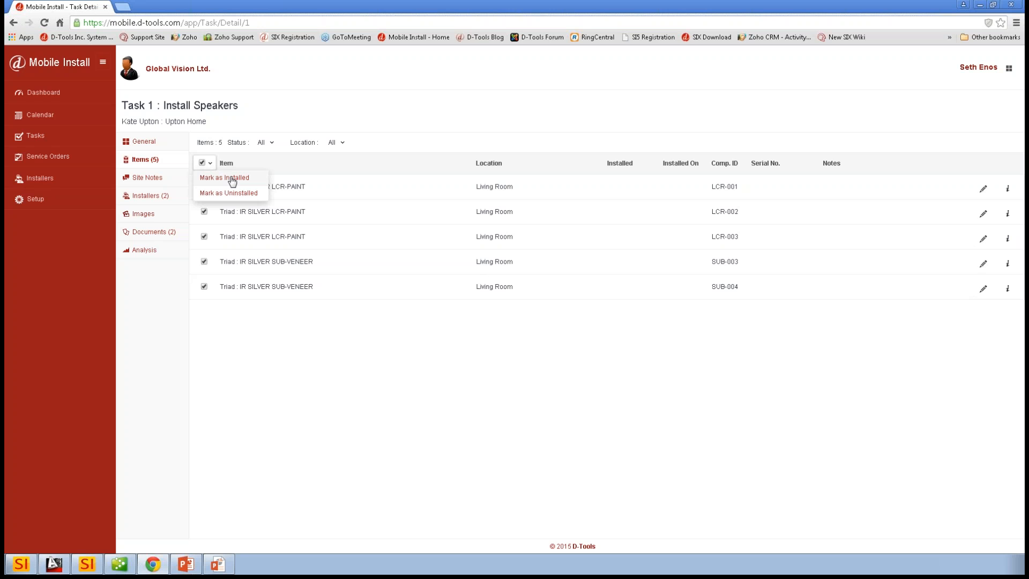
click(232, 180)
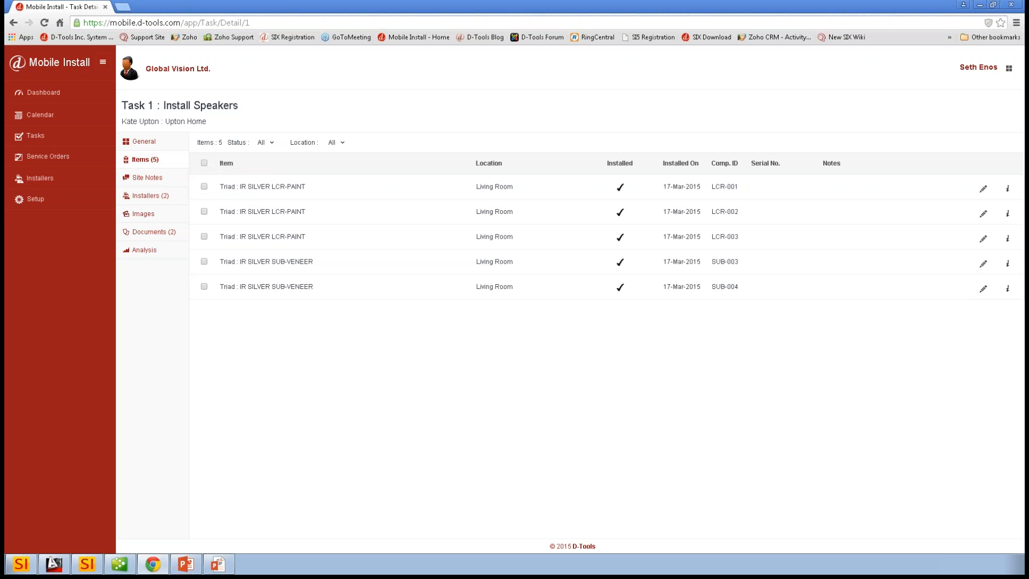
- Give item LCR-001 the serial number 85454874 and the note "Moved 2" to right", and save it
click(202, 165)
click(982, 189)
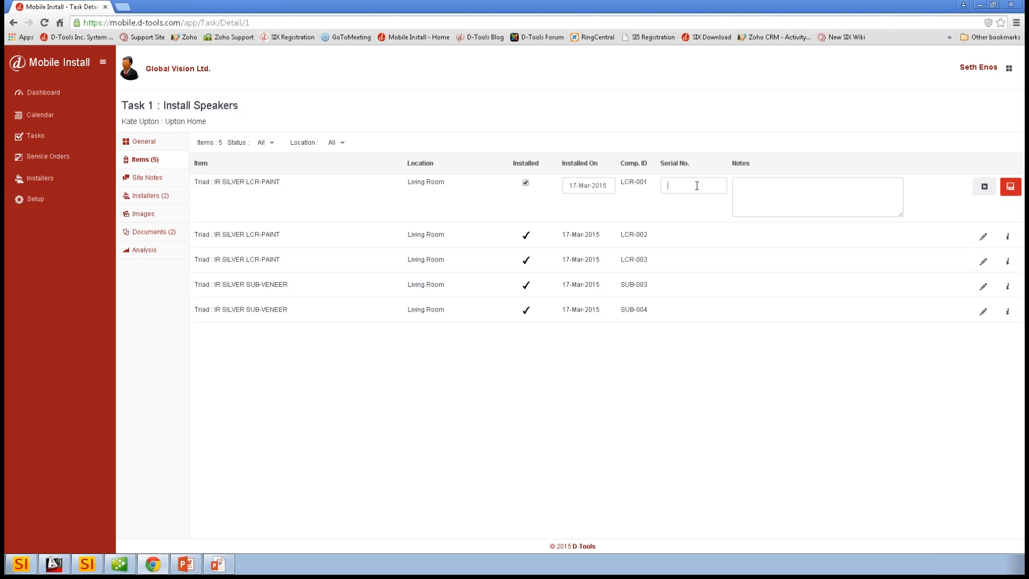
text(85454874)
text(Moved )
text(2" to right)
click(1009, 192)
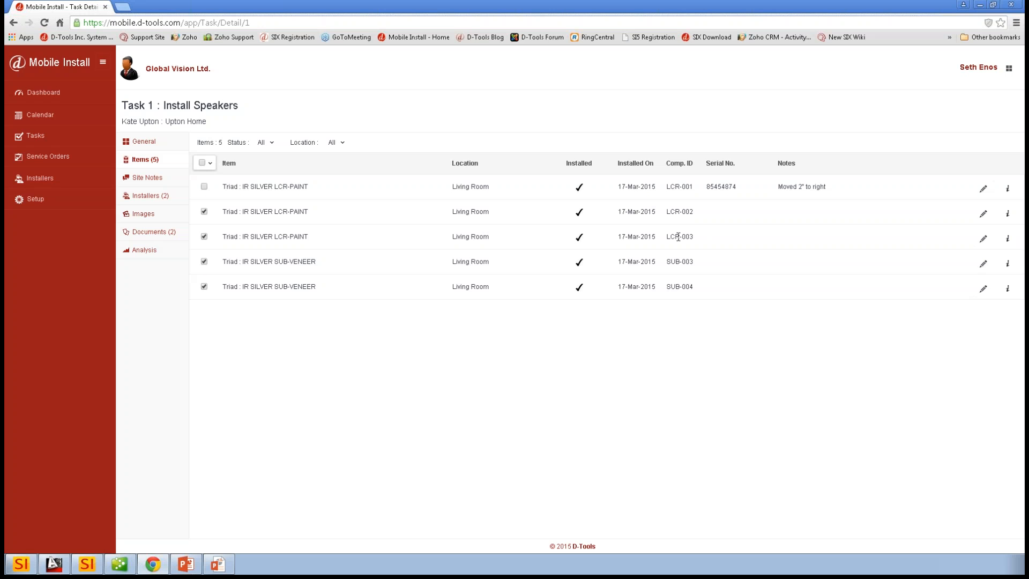
- Check the site notes, and set the actual hours of both installers on the task to 2
click(149, 180)
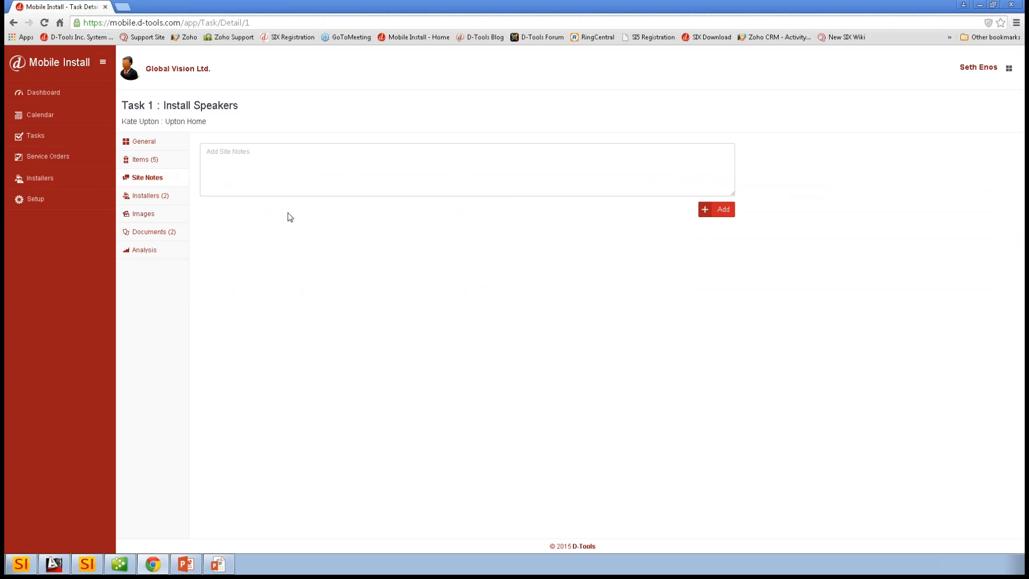
click(150, 197)
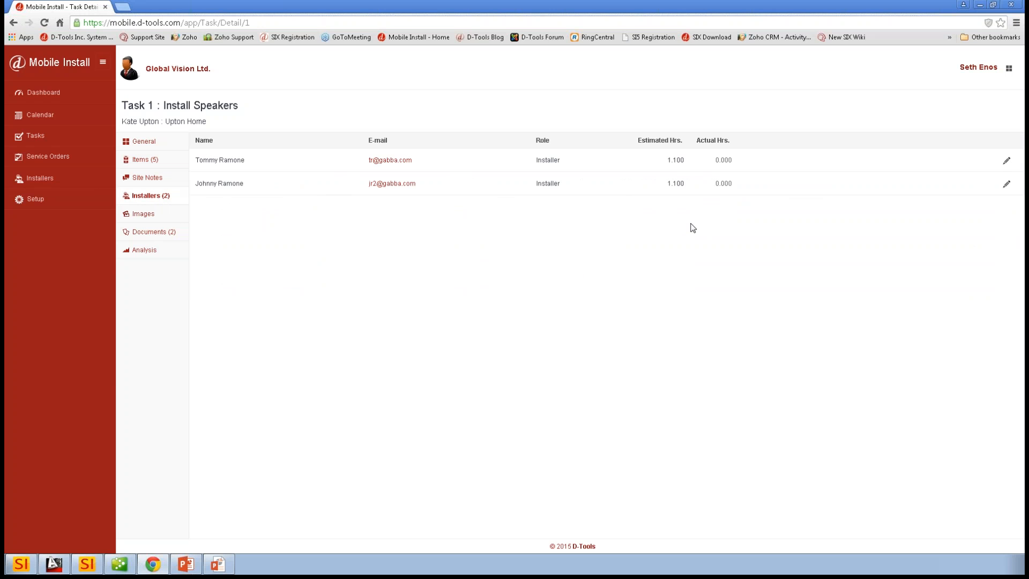
click(1007, 160)
drag(725, 160, 697, 160)
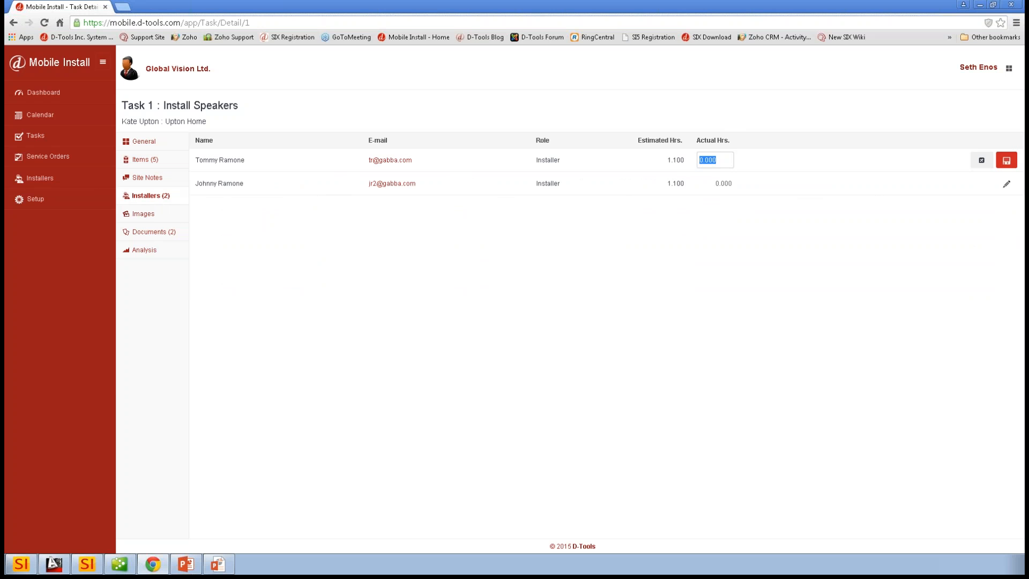
text(2)
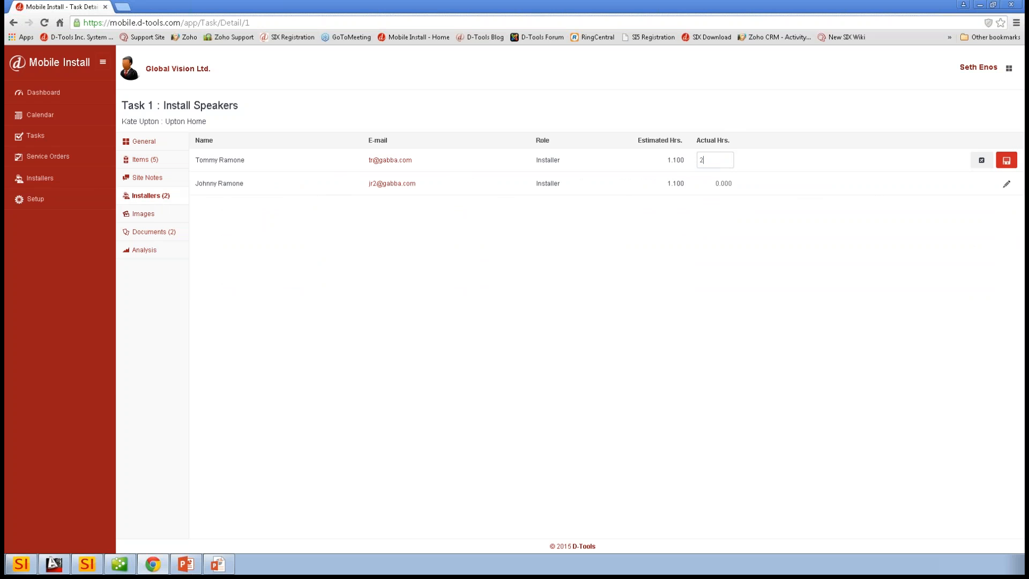
click(1006, 159)
click(1007, 184)
drag(719, 184, 571, 180)
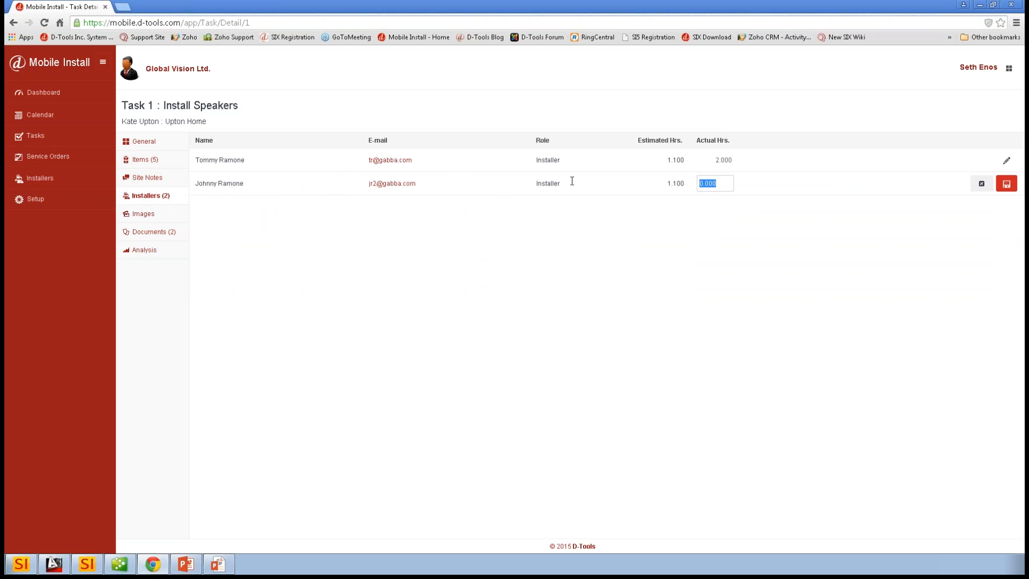
text(2)
click(1007, 184)
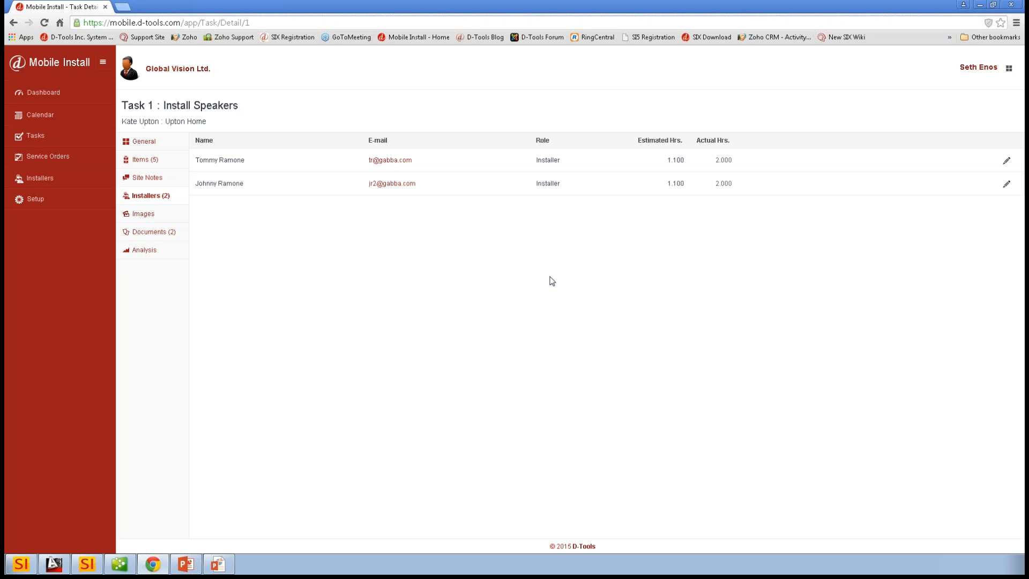
- Review the task's images, attached documents and hours analysis
click(153, 219)
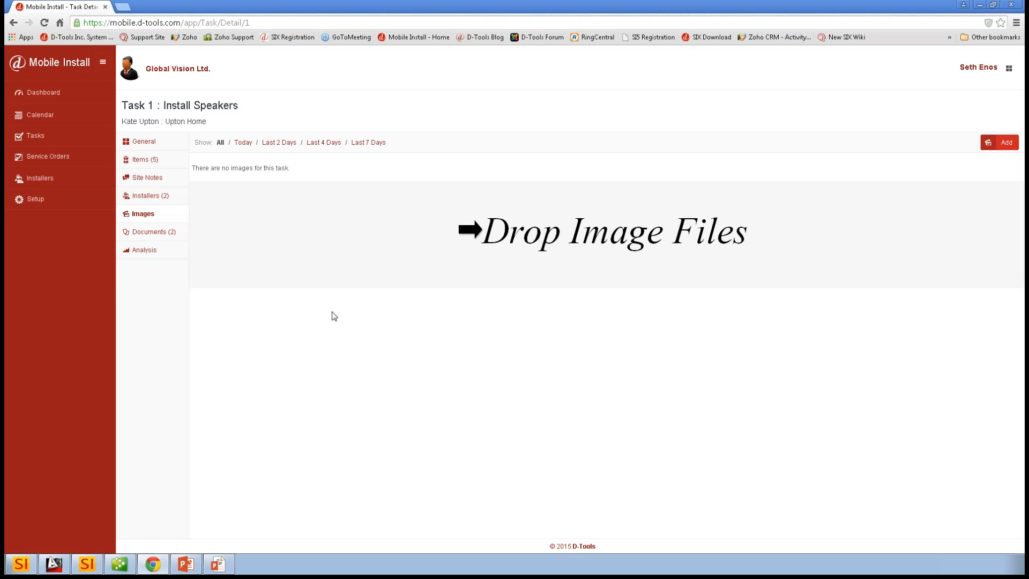
click(153, 231)
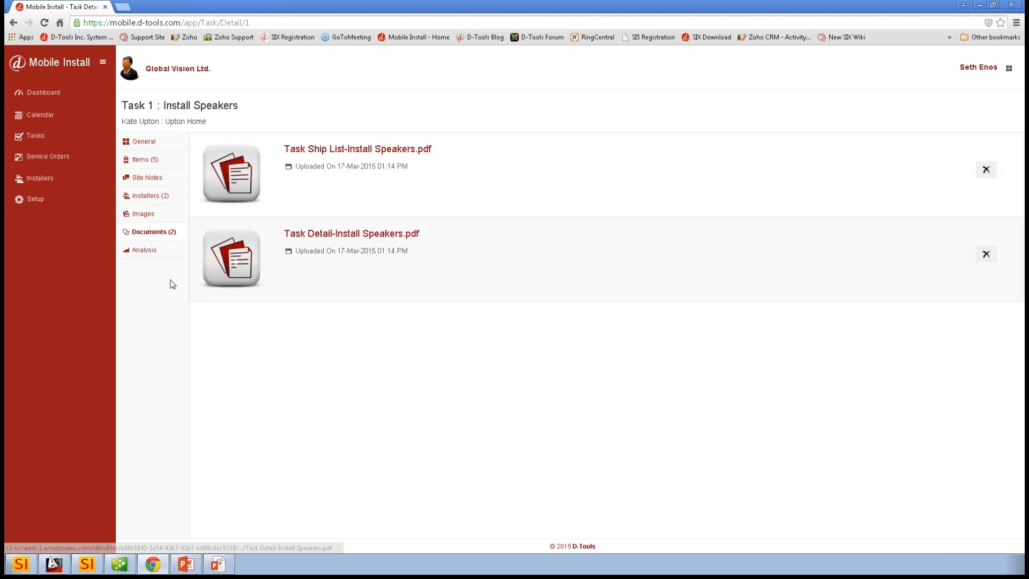
click(147, 255)
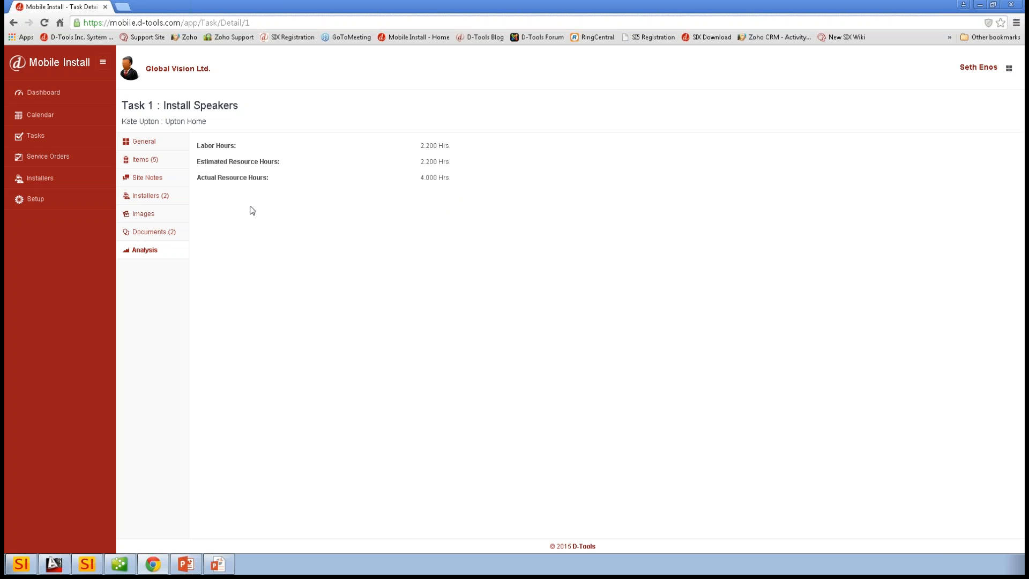
- Set the Install Speakers task's status to Completed in its general details and save the change
click(144, 142)
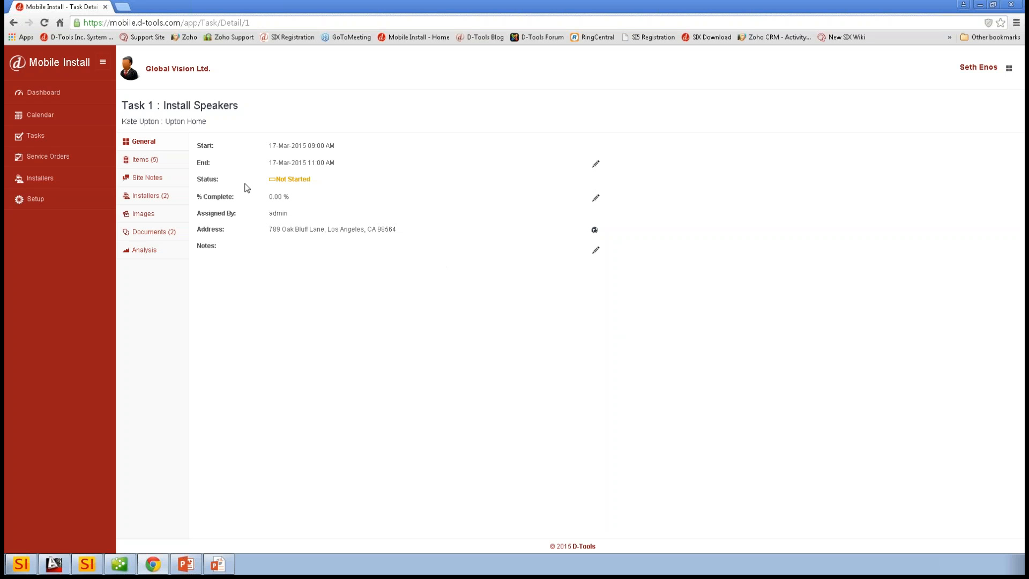
click(597, 199)
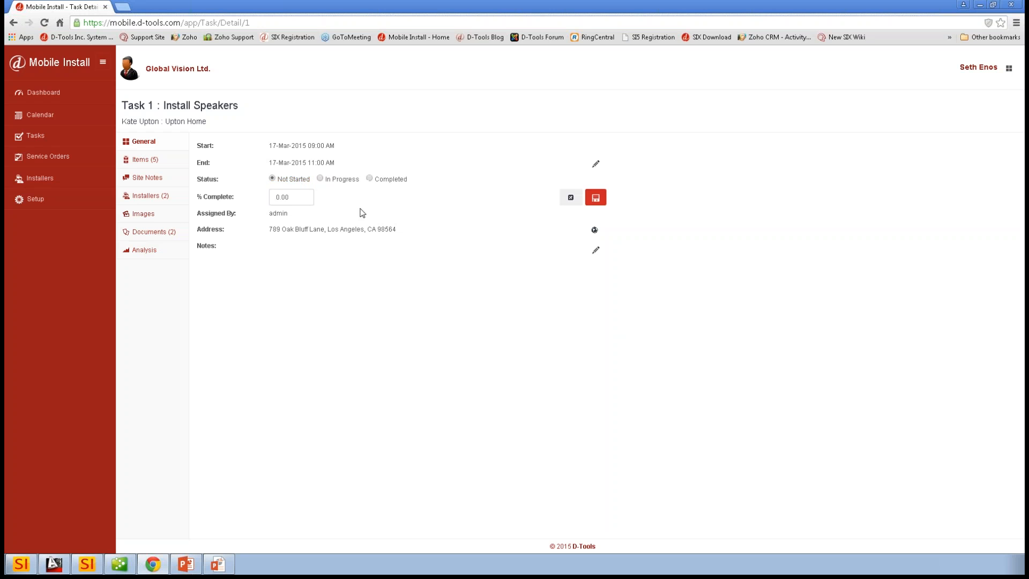
click(369, 178)
click(595, 198)
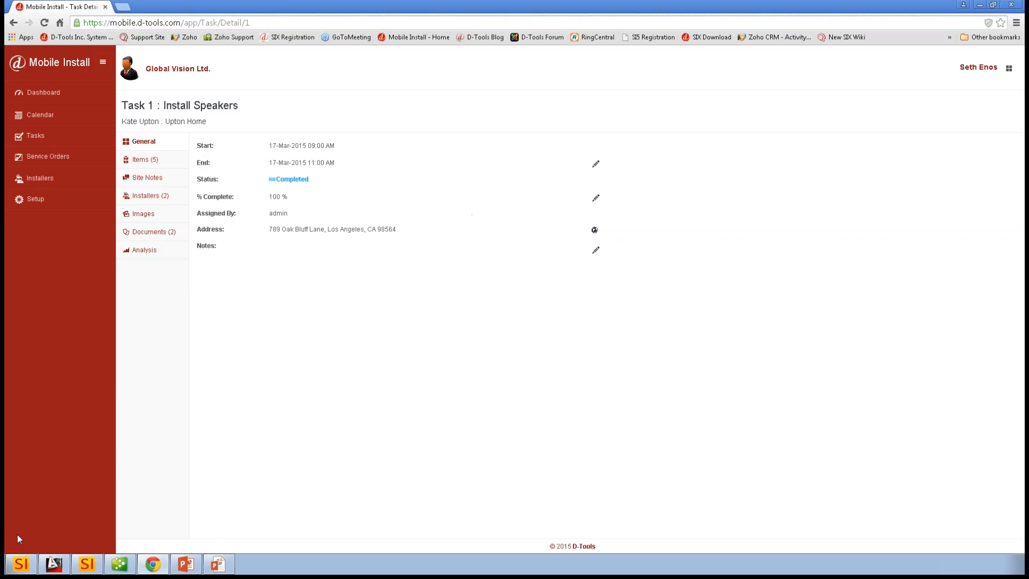
- Switch to D-Tools SI and update the Install Speakers task from Mobile Install
click(26, 566)
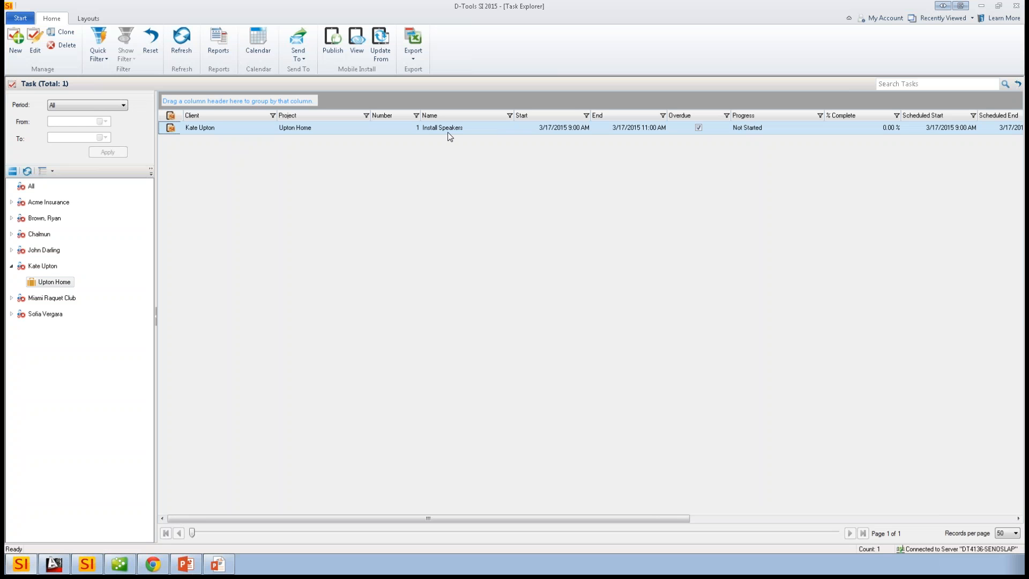
click(386, 129)
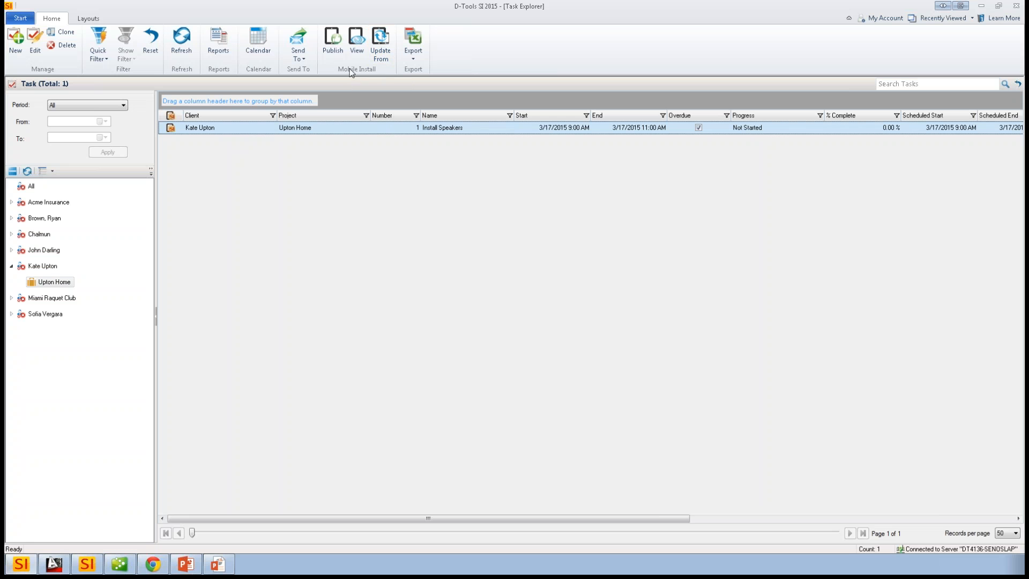
click(386, 50)
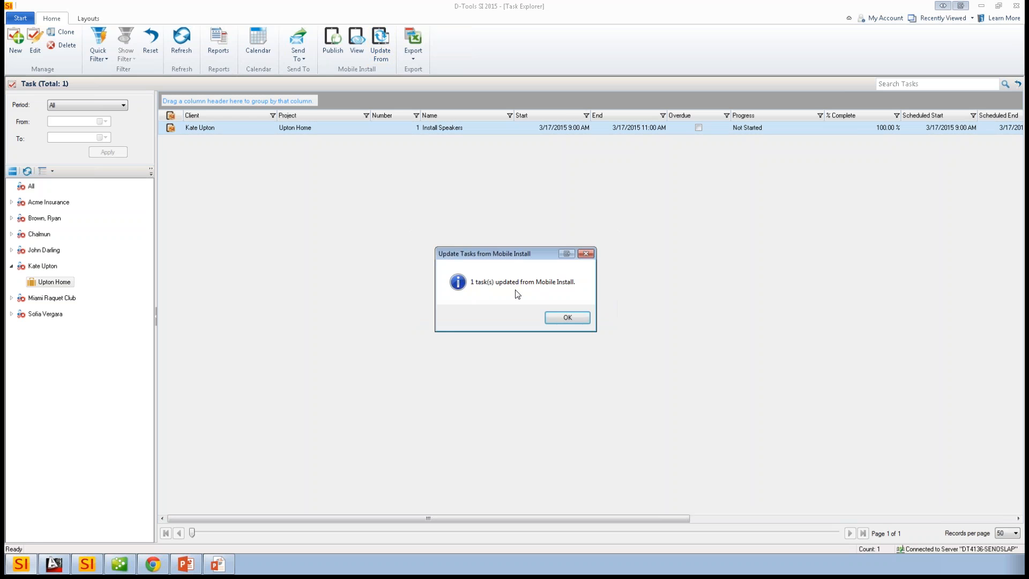
click(567, 319)
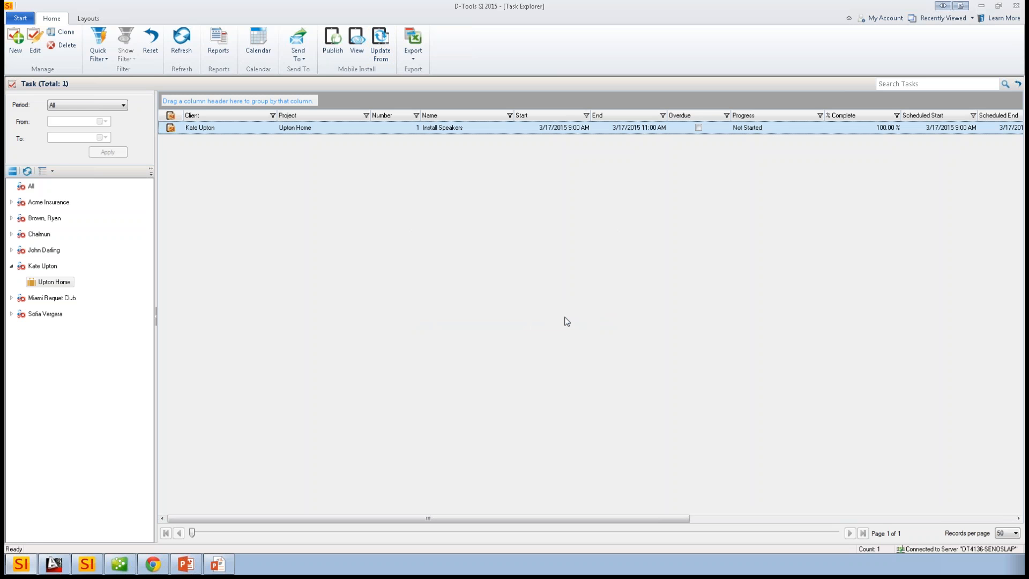
- Open the Install Speakers task for editing and set its progress to Completed
double_click(375, 128)
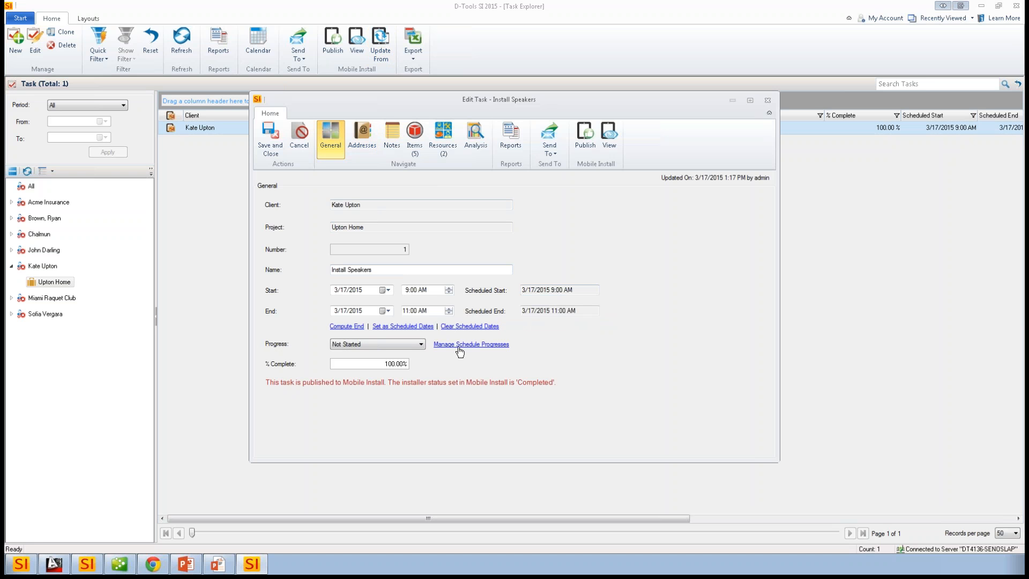
click(420, 344)
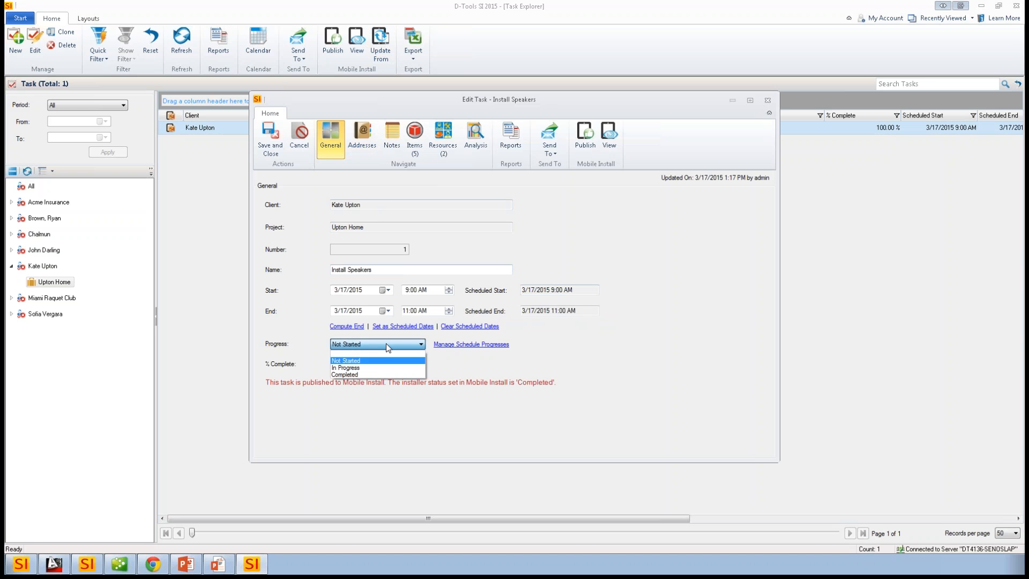
click(439, 360)
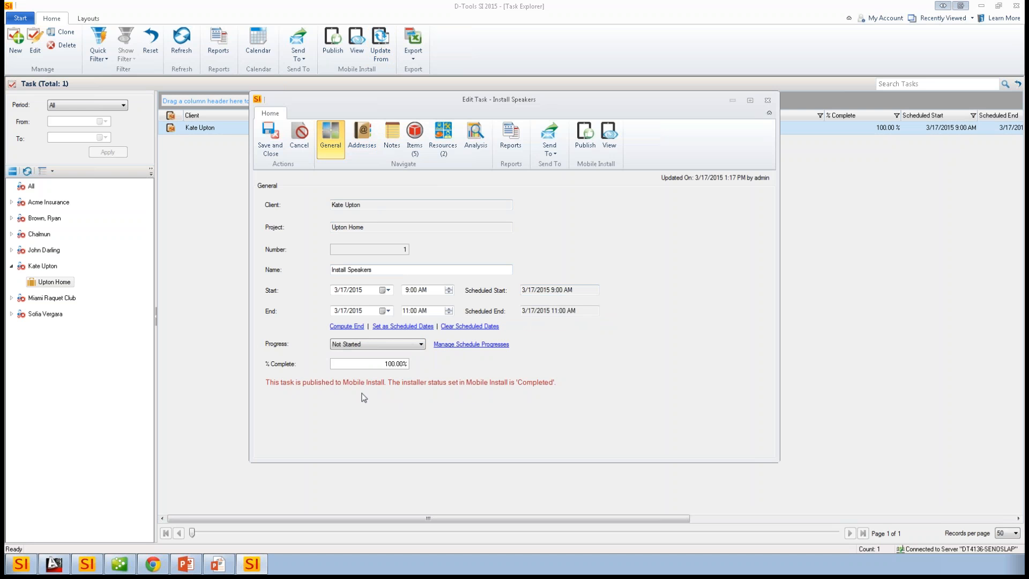
click(417, 346)
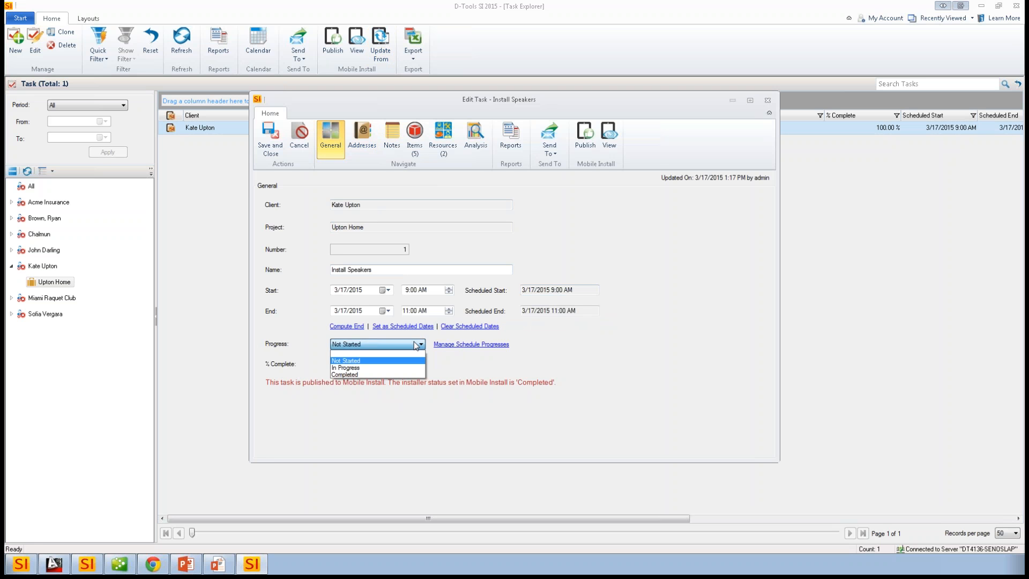
click(342, 375)
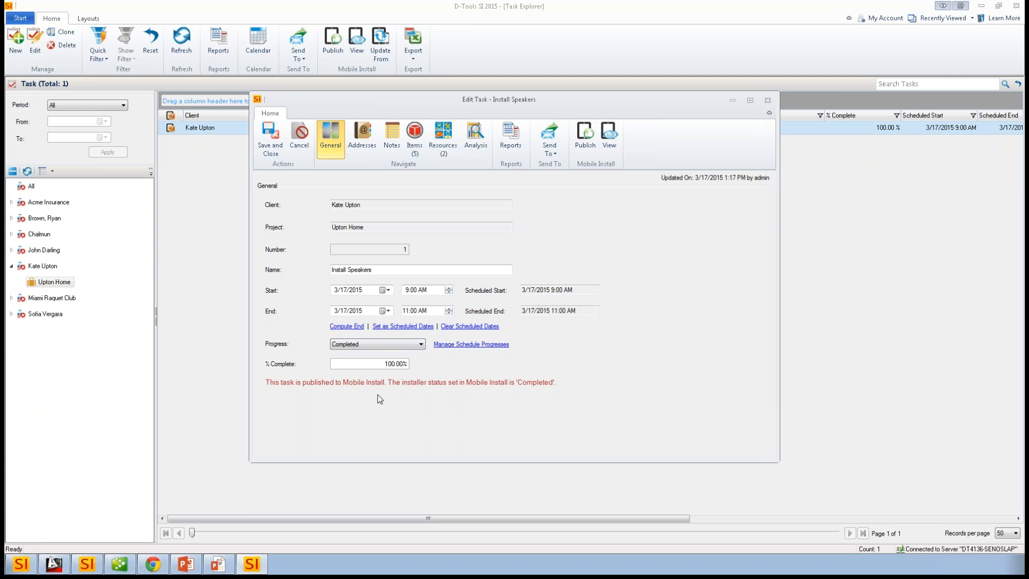
- Check the task's item installation details and its resources' hours, and save and close the task
click(414, 139)
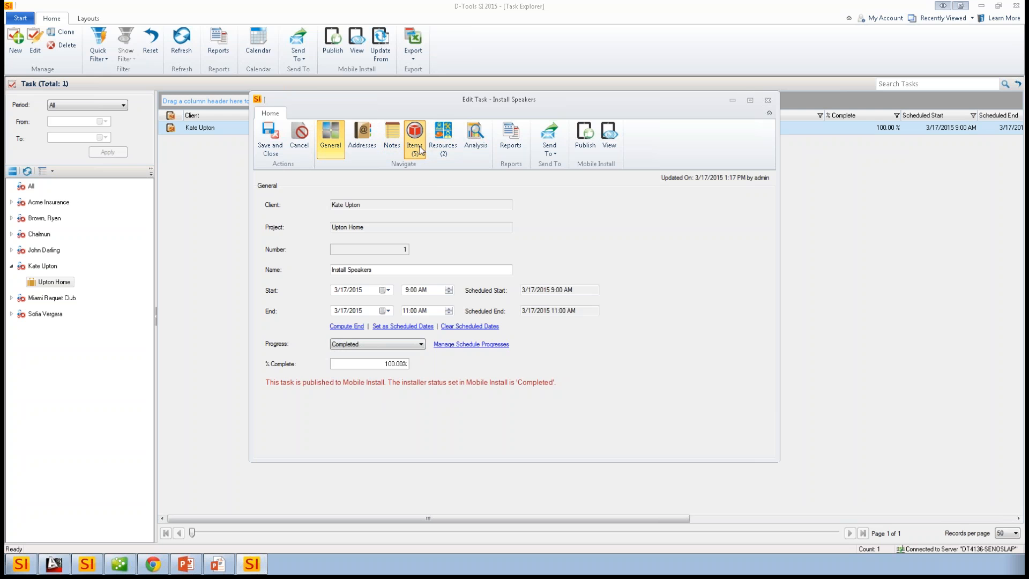
drag(468, 455, 703, 455)
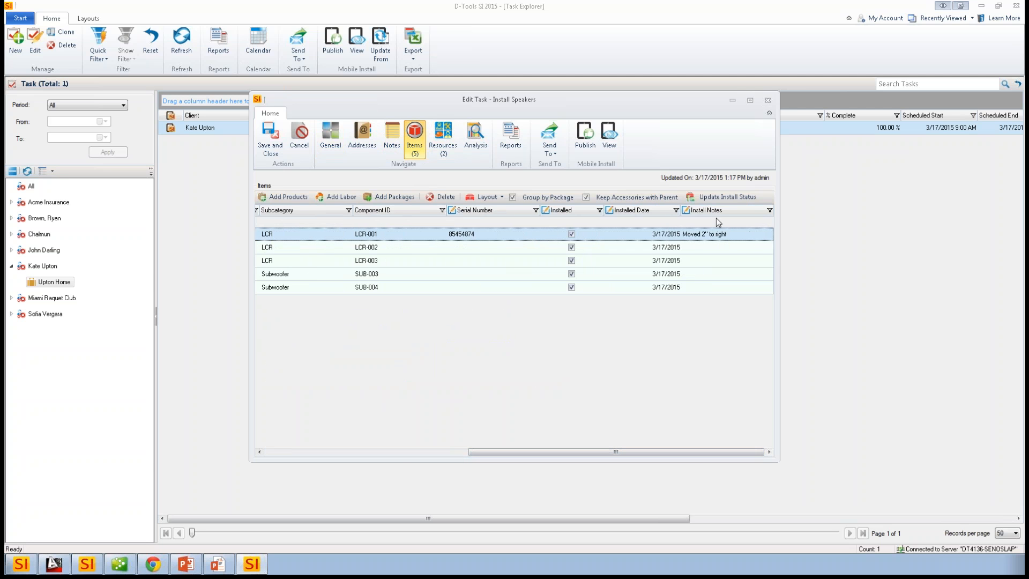
drag(608, 453, 474, 287)
drag(490, 453, 286, 446)
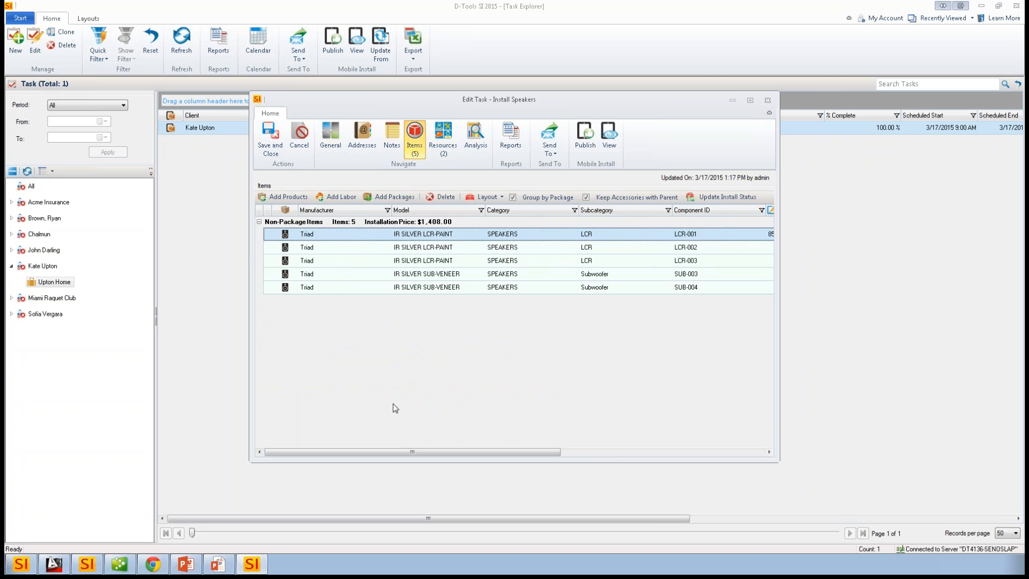
click(451, 147)
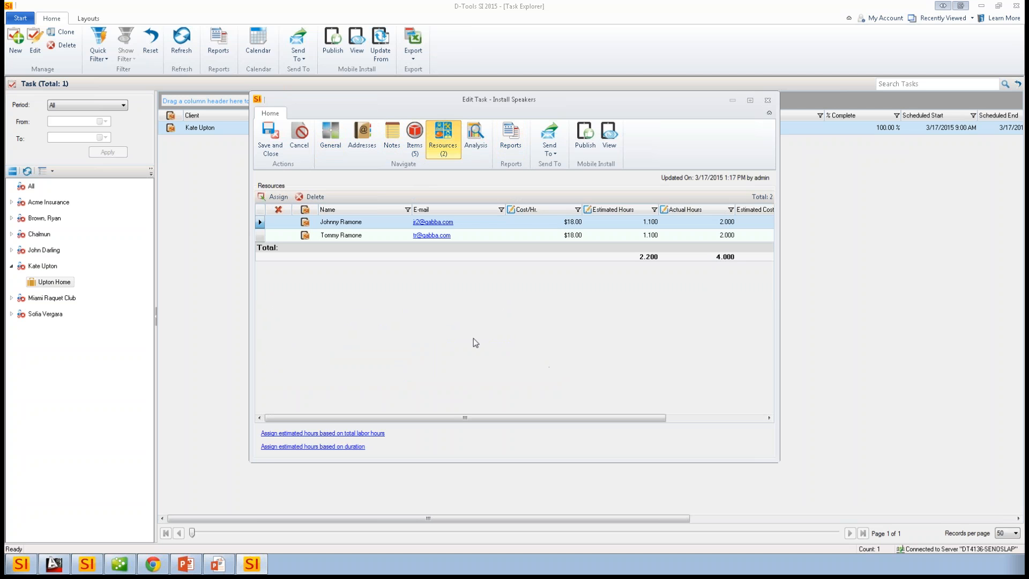
click(270, 139)
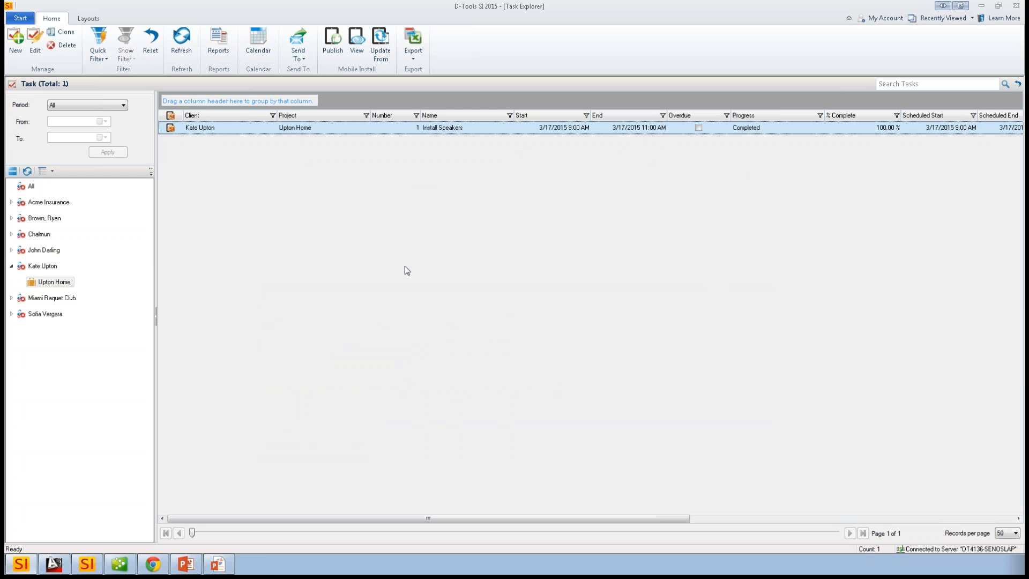
- Open the service orders list and filter it to the Upton Home project
click(21, 19)
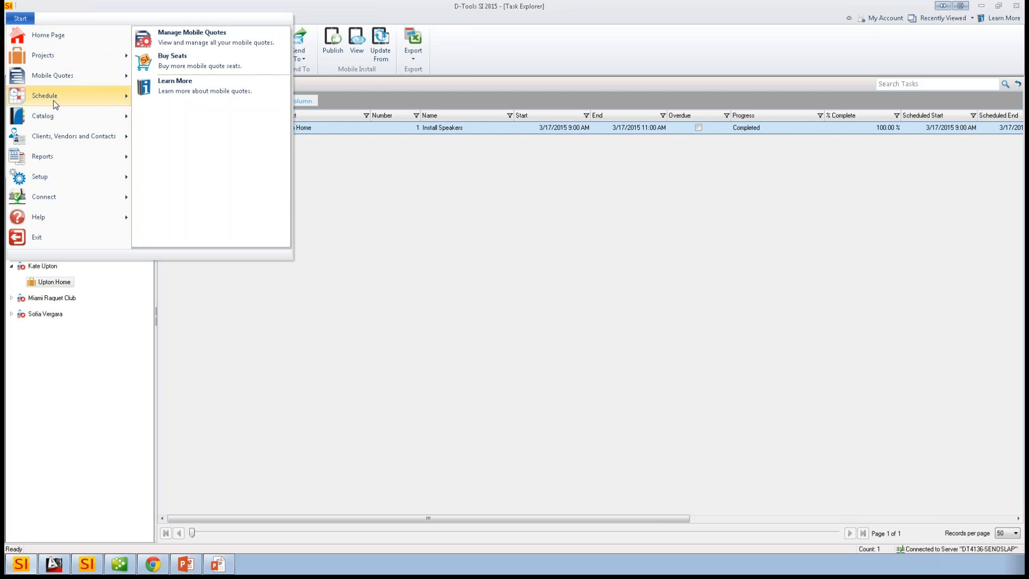
mouse_move(56, 103)
click(209, 80)
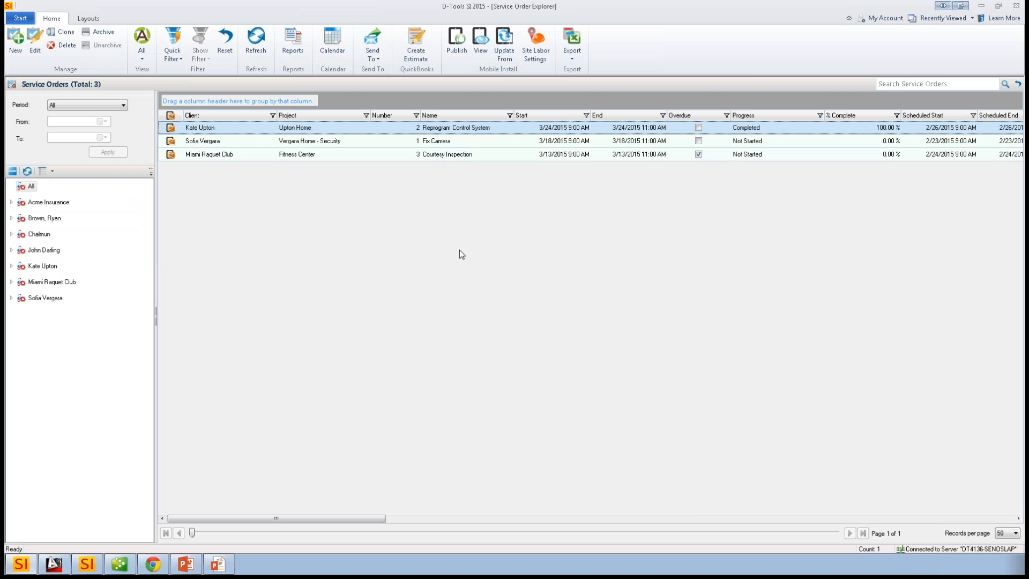
click(11, 266)
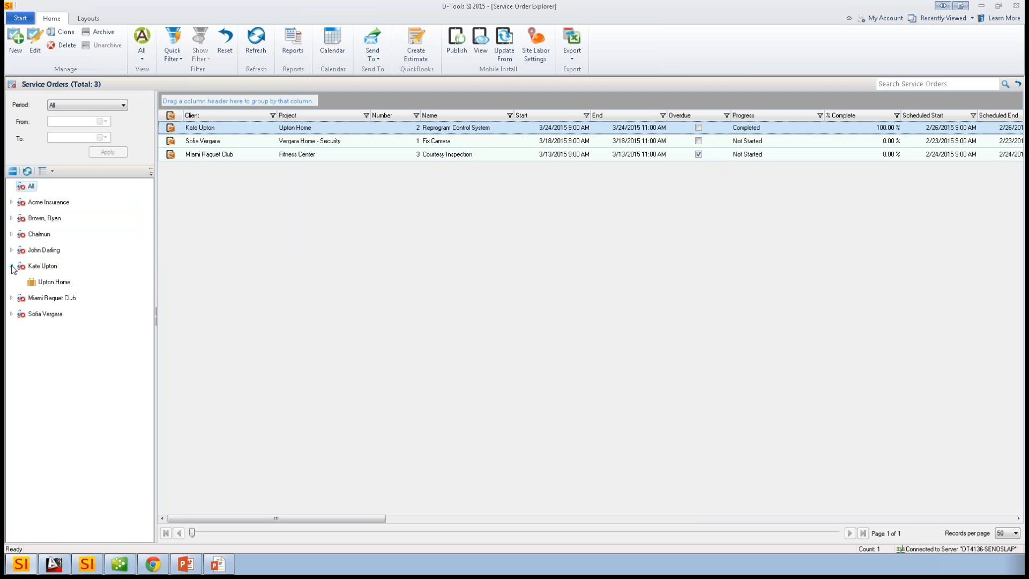
click(33, 282)
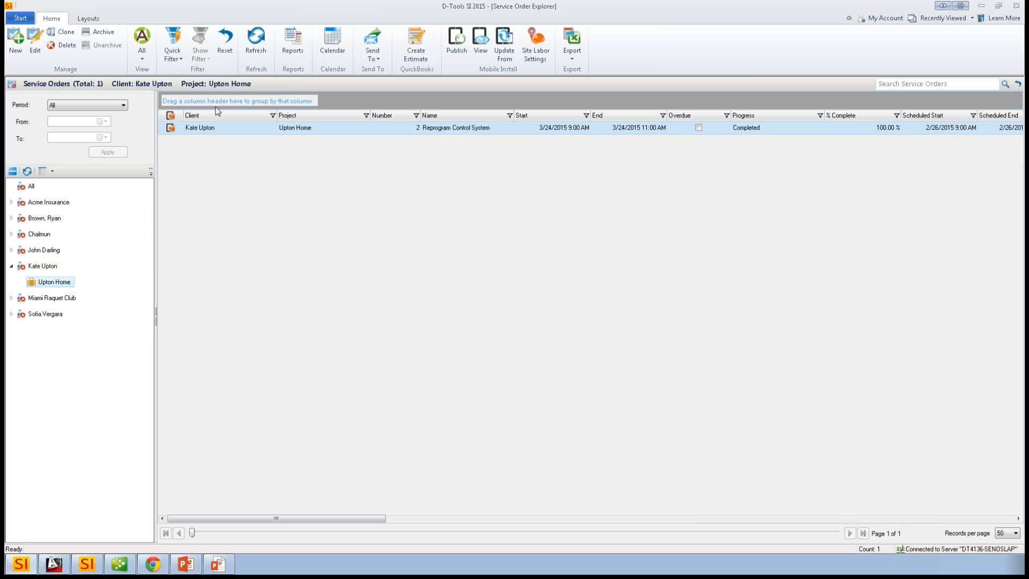
- Create a service order for Upton Home named "Do something" with the start date 3/18/2015
click(15, 41)
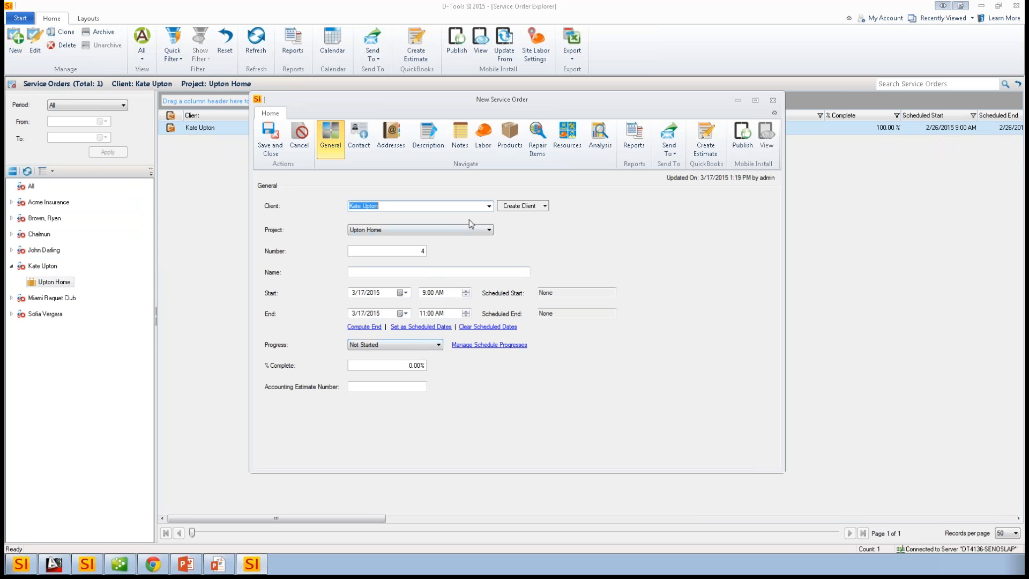
click(385, 272)
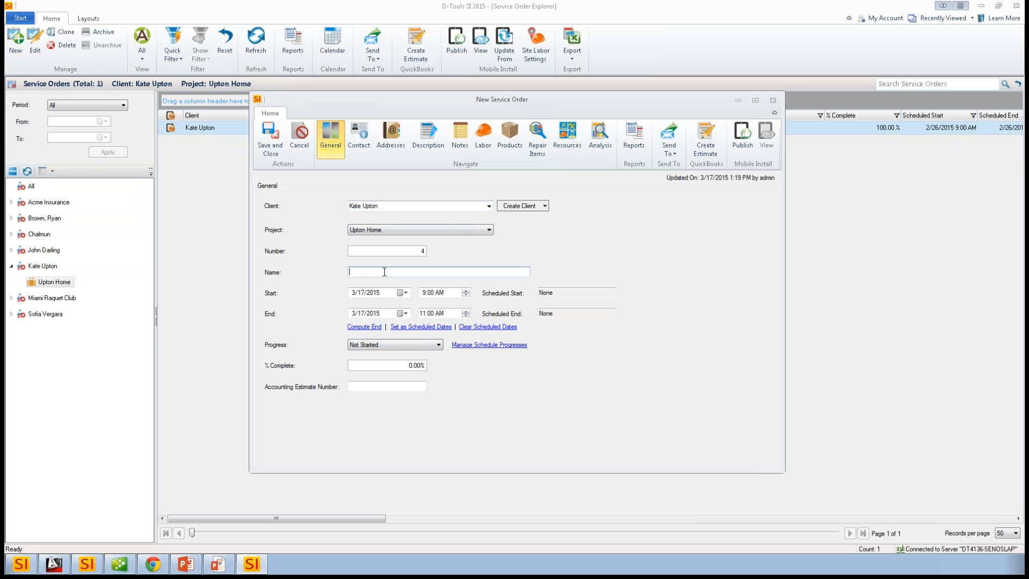
text(Do something)
drag(398, 276, 96, 288)
click(402, 293)
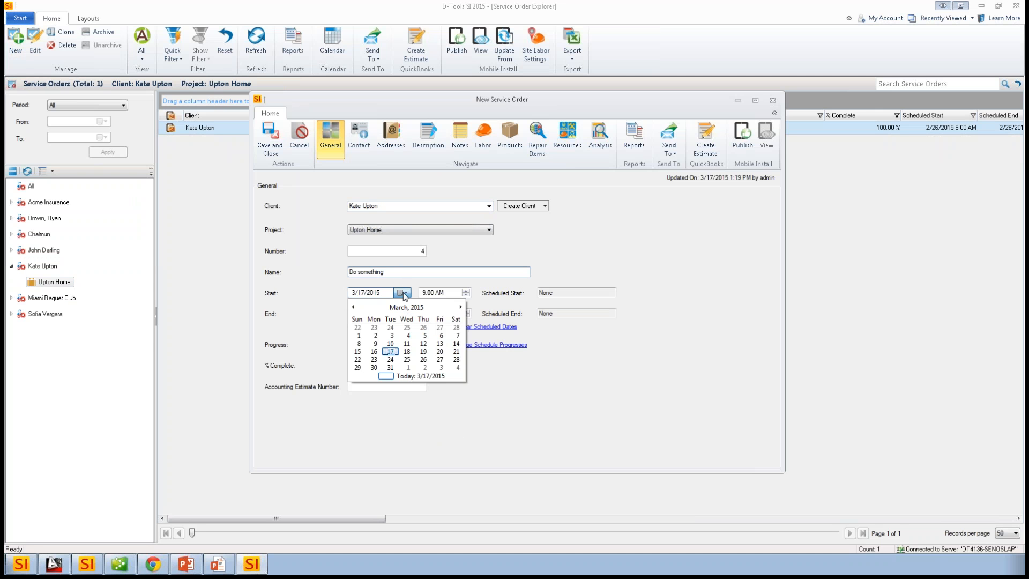
click(407, 352)
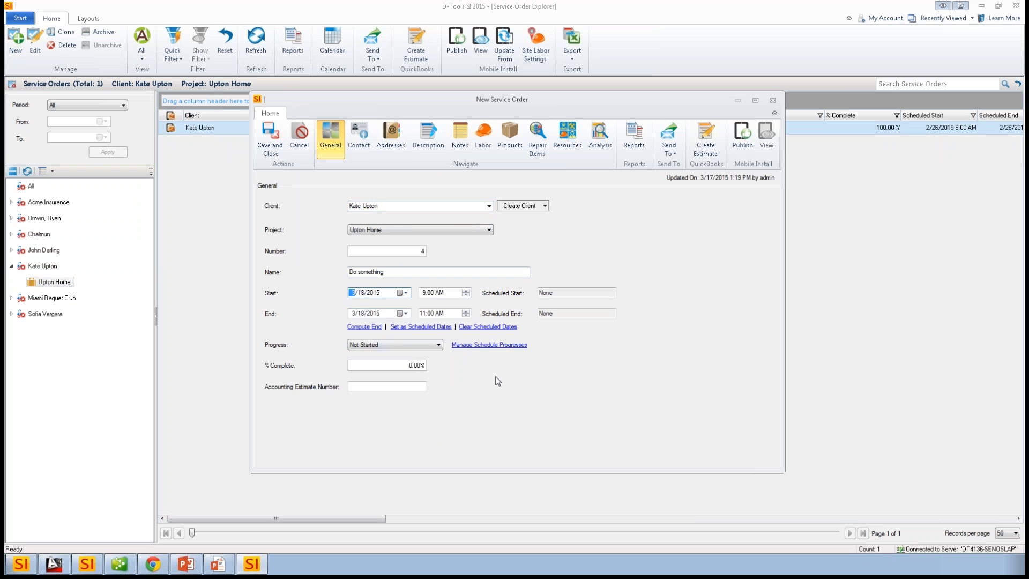
- Review the new service order's contact, addresses, description and notes
click(359, 142)
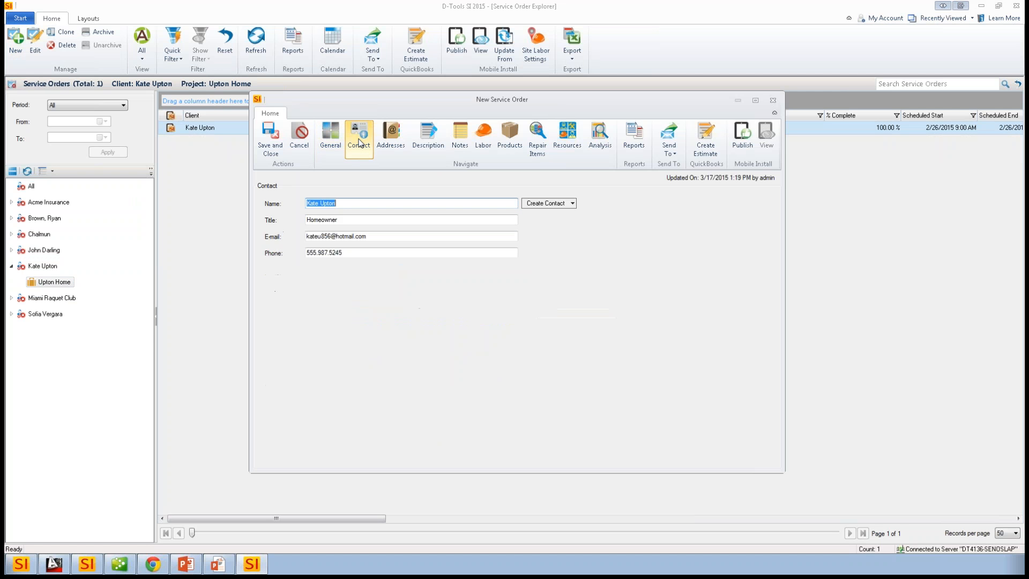
click(393, 143)
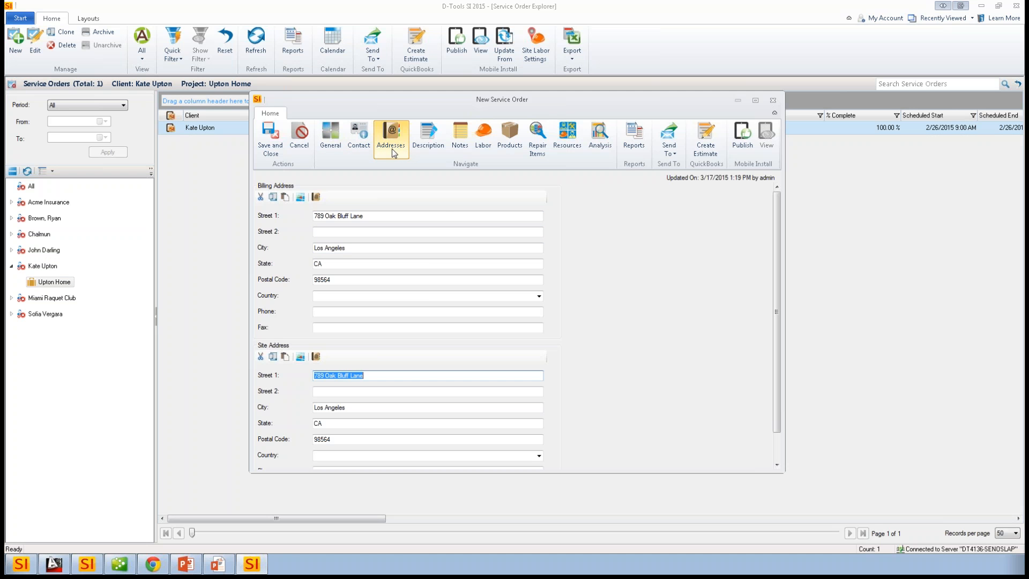
click(432, 144)
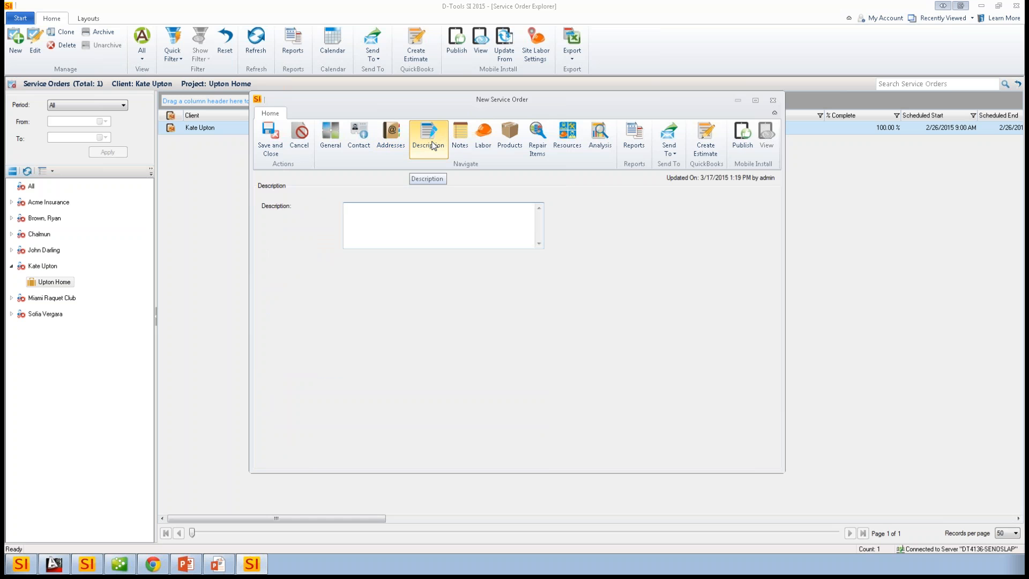
click(464, 142)
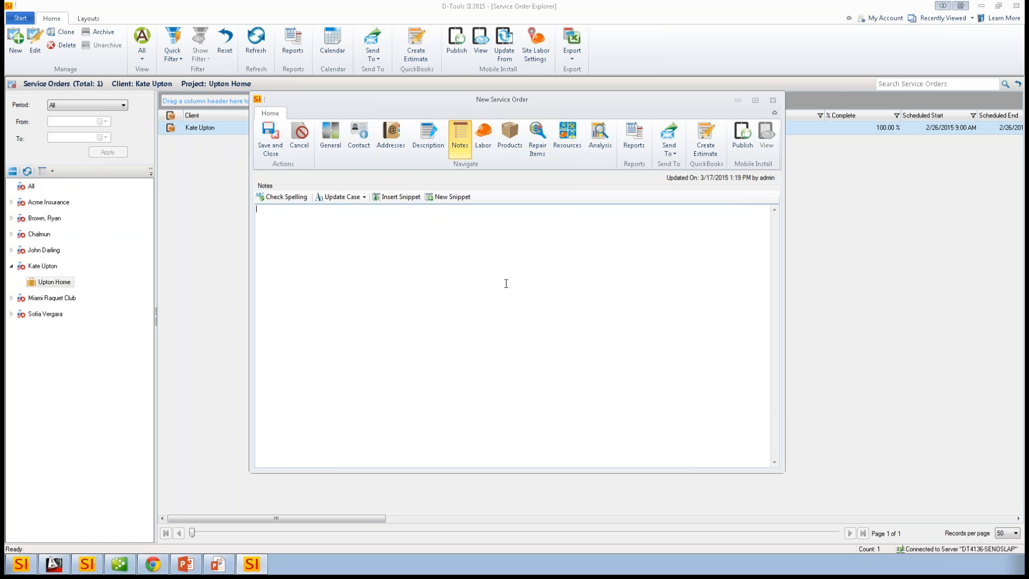
- Add the Global Vision Ltd Service Call labor item to the service order
click(483, 138)
click(273, 196)
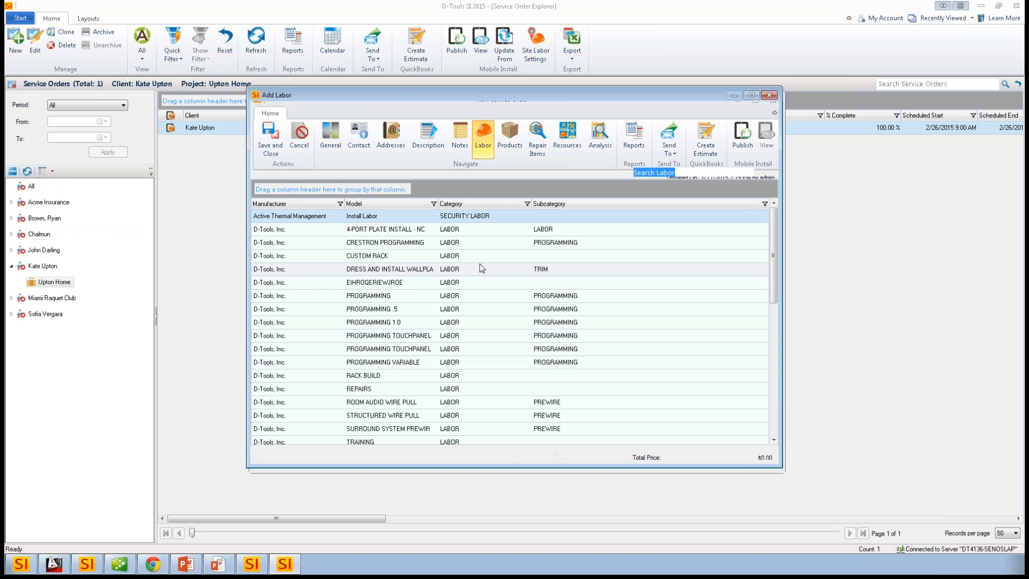
scroll(504, 285, down, 5)
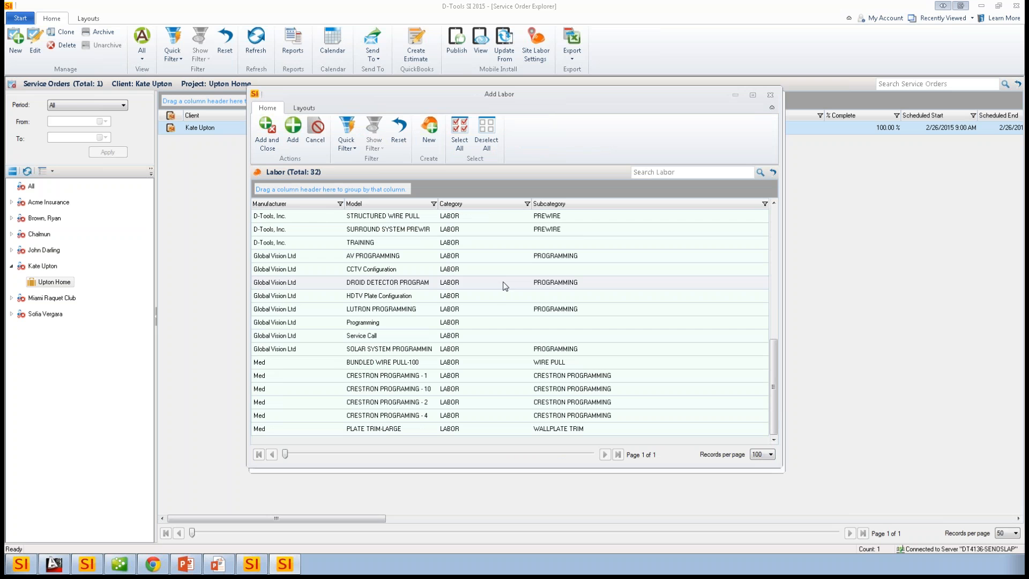
click(391, 337)
click(267, 143)
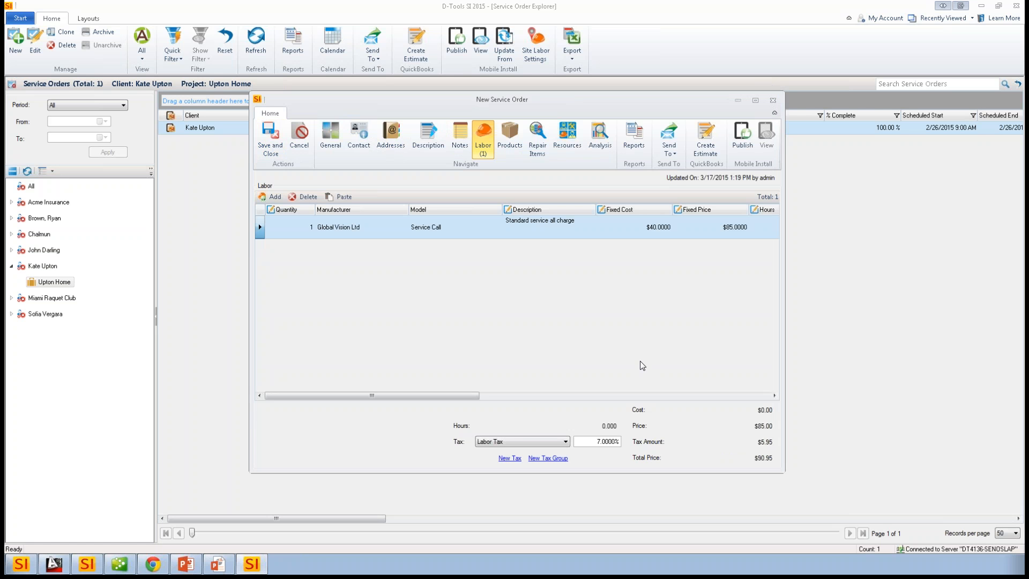
- Assign the last technician in the resources list to the service order
click(566, 135)
click(265, 198)
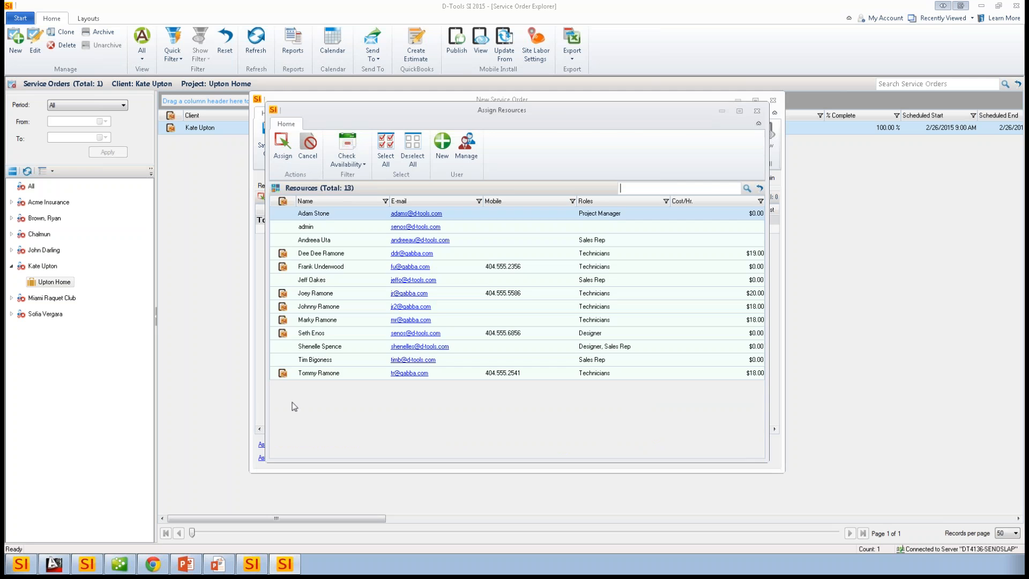
click(314, 374)
click(282, 143)
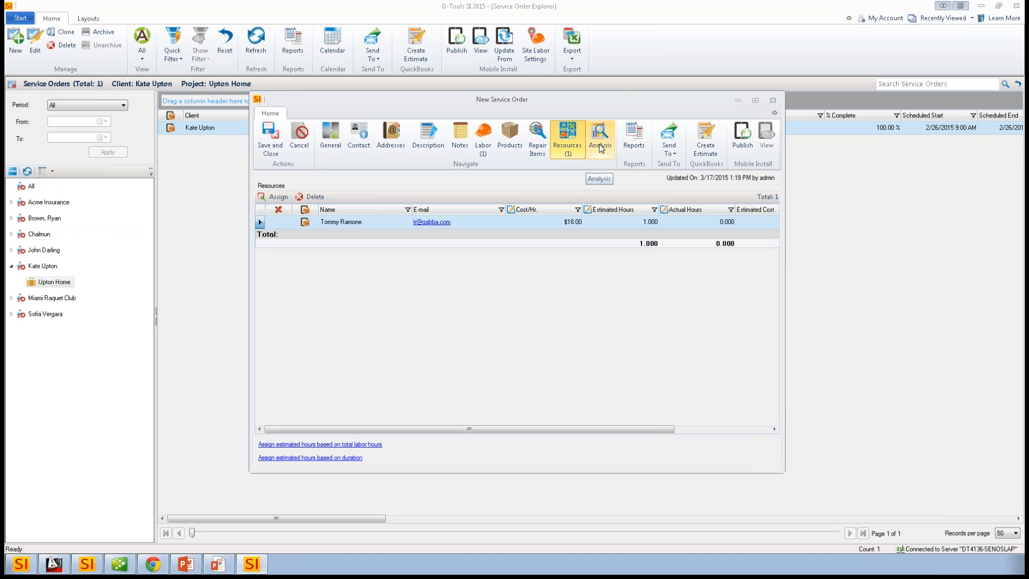
- Save the new service order, publish it to Mobile Install with the GVL Service Order report attached, and close it
click(669, 153)
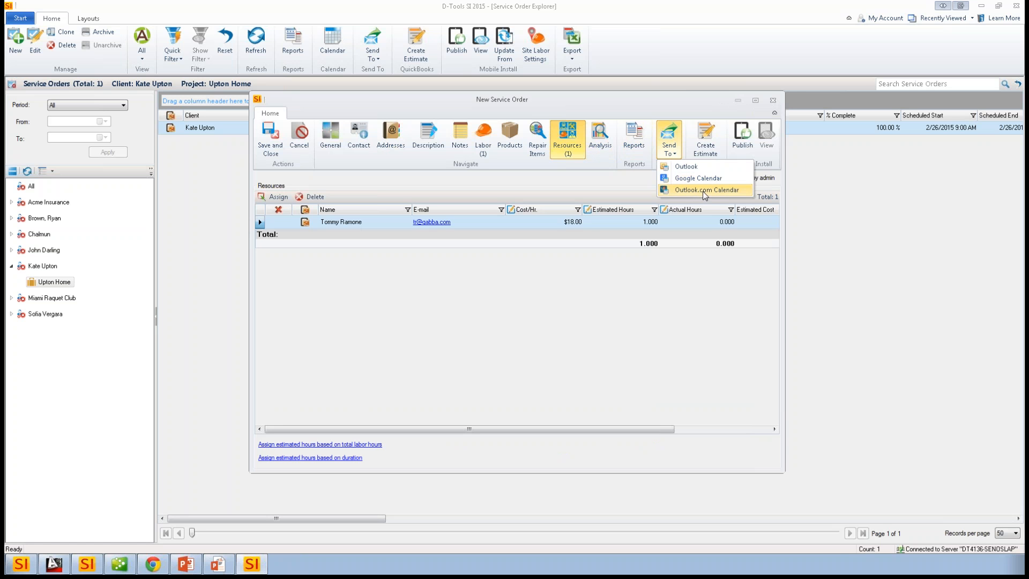
click(696, 104)
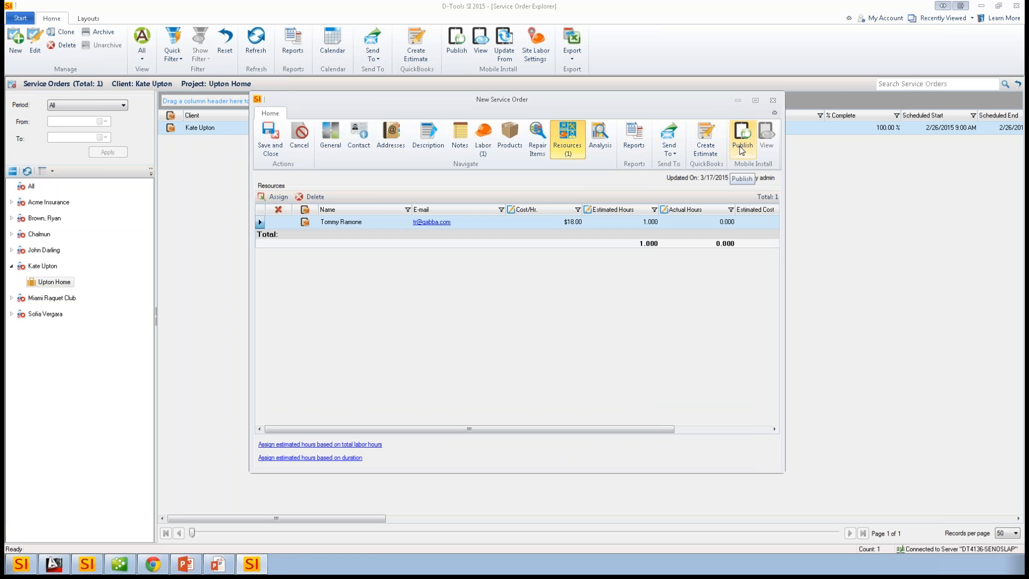
click(742, 149)
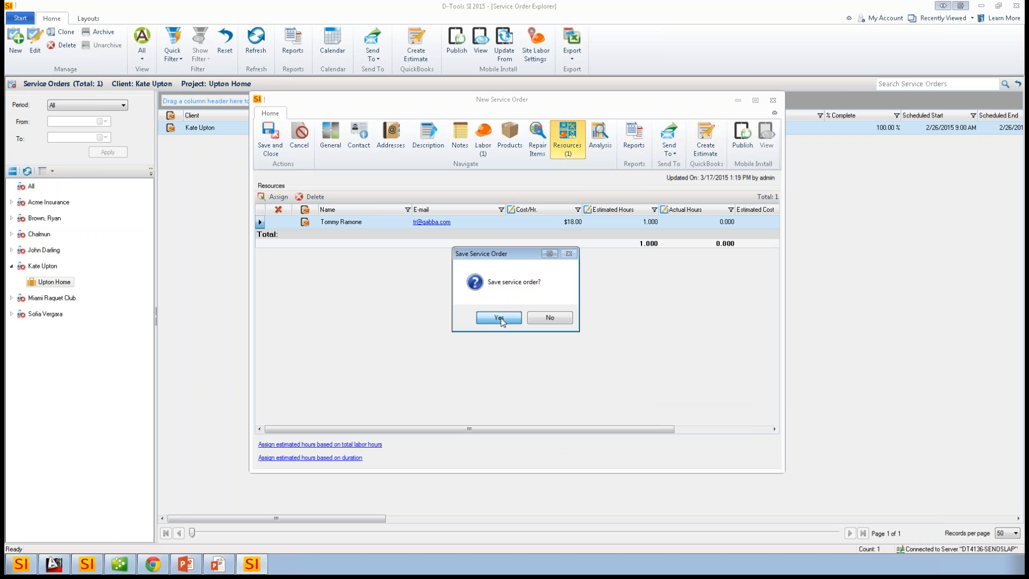
key(Return)
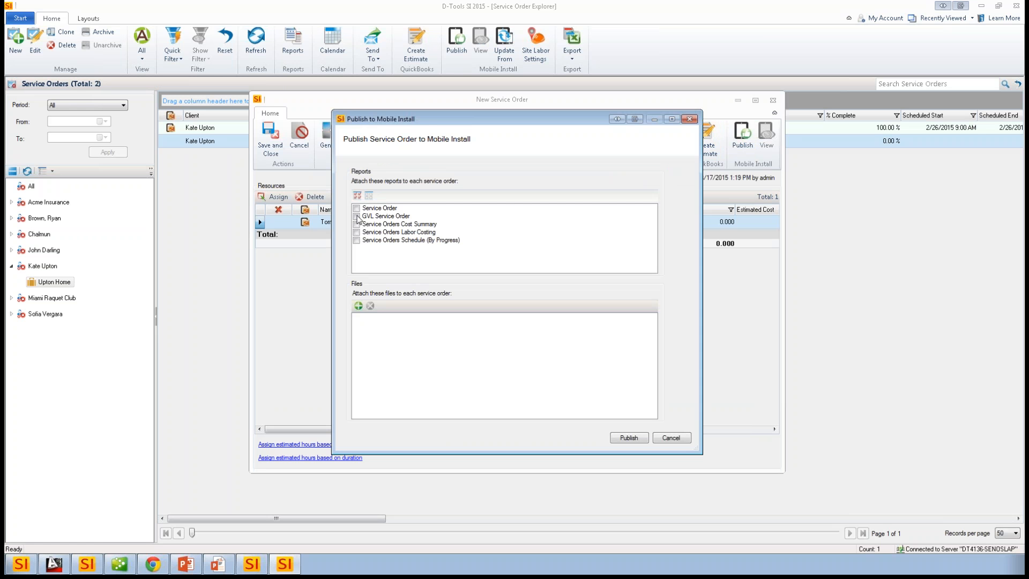
click(357, 216)
click(628, 438)
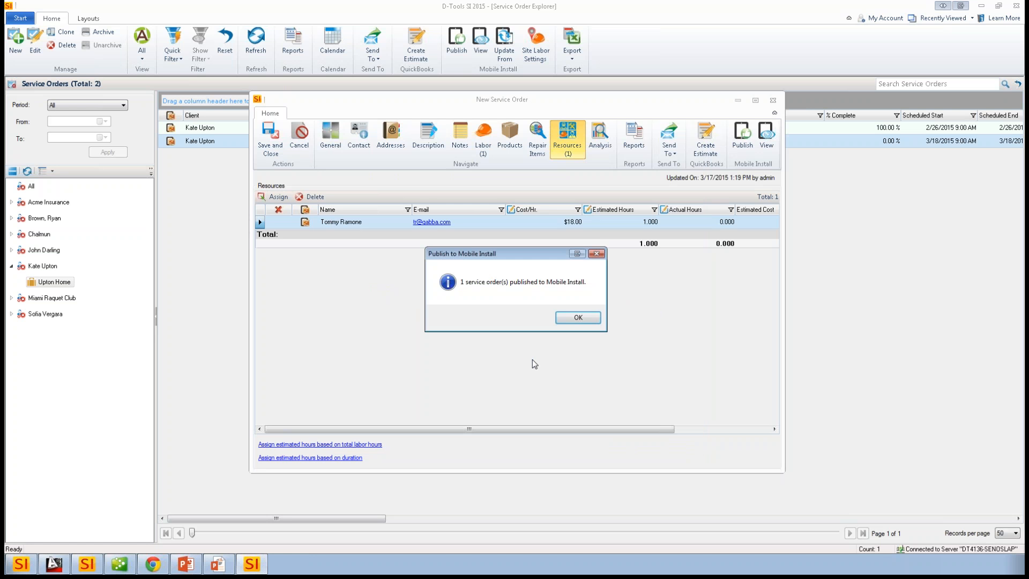
click(578, 317)
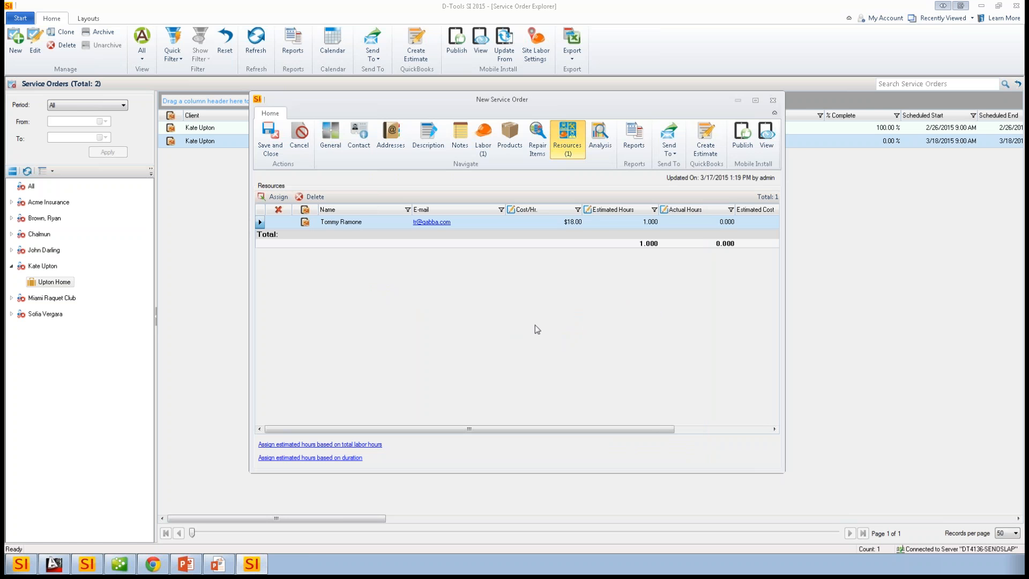
click(265, 150)
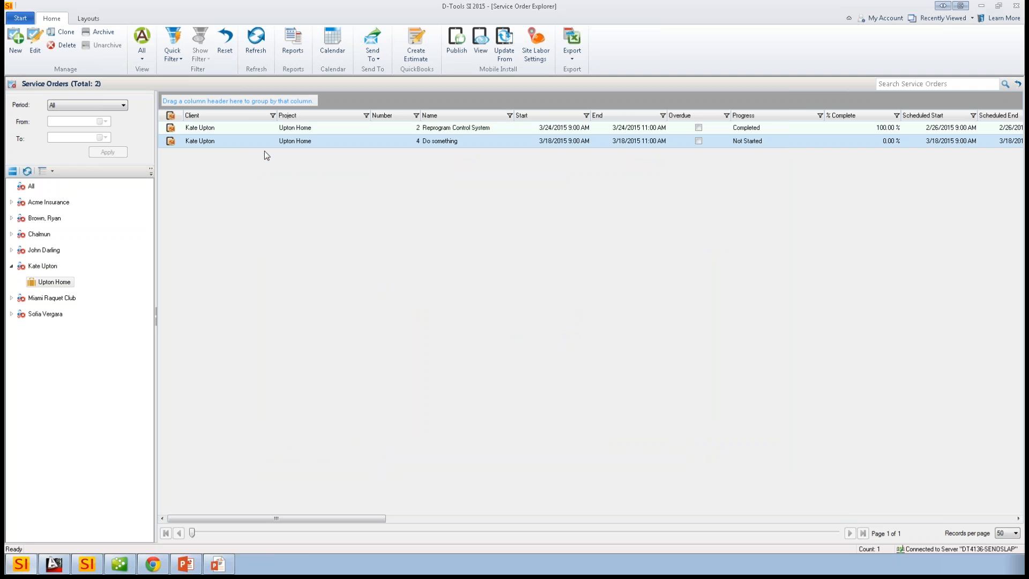
- Switch to Mobile Install in Chrome and open the "Do something" service order
click(154, 564)
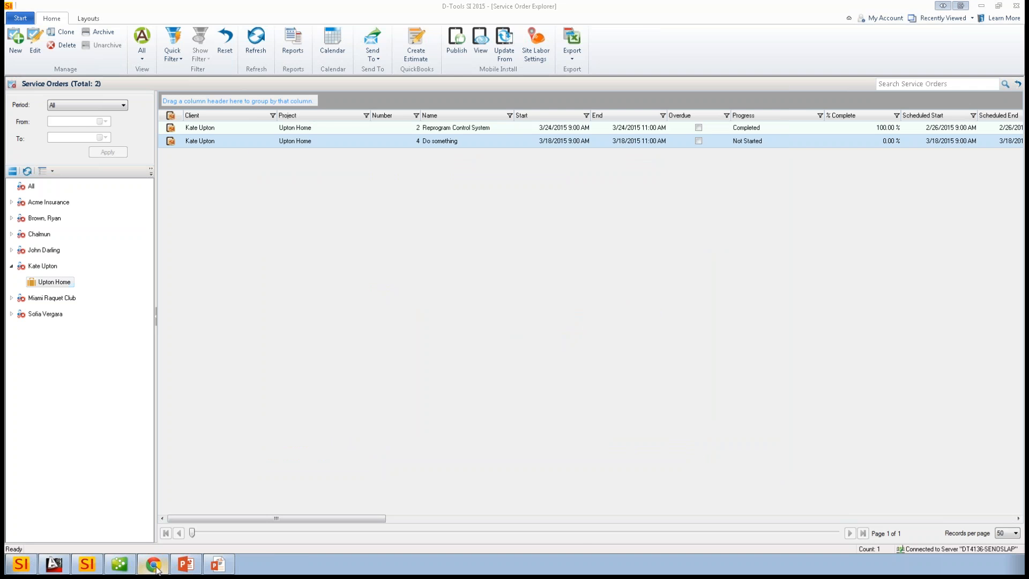
click(94, 99)
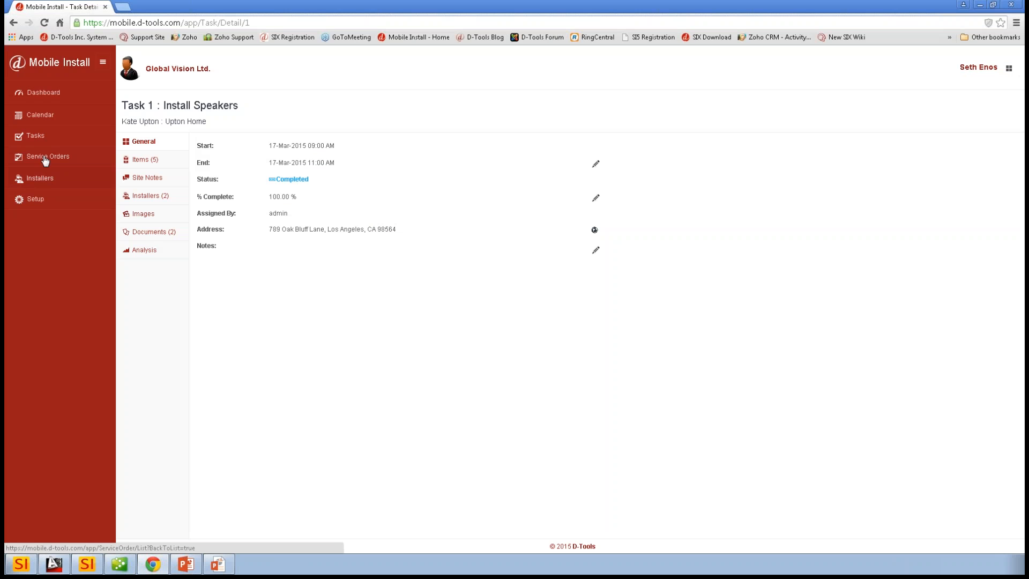
click(45, 157)
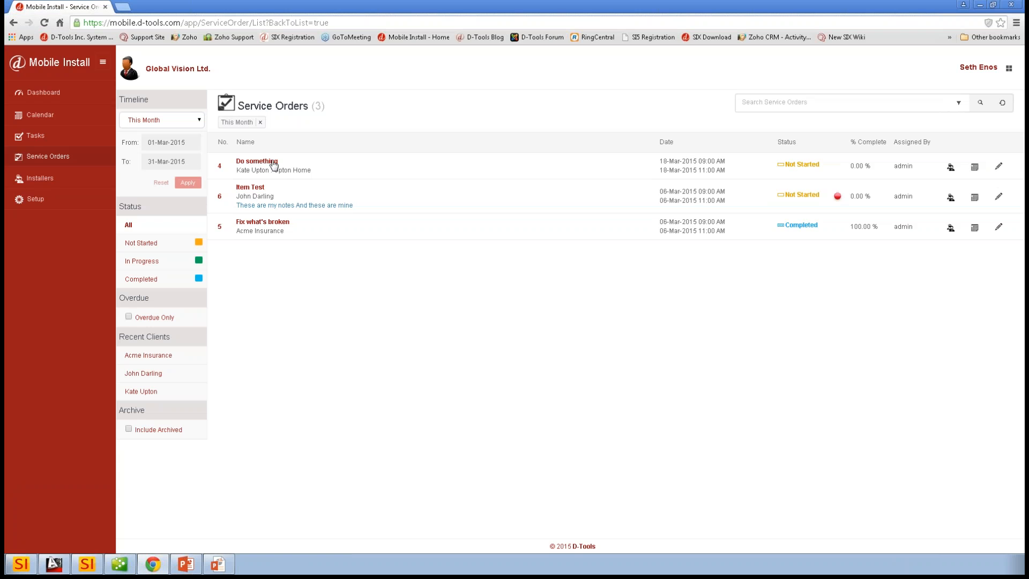
click(269, 162)
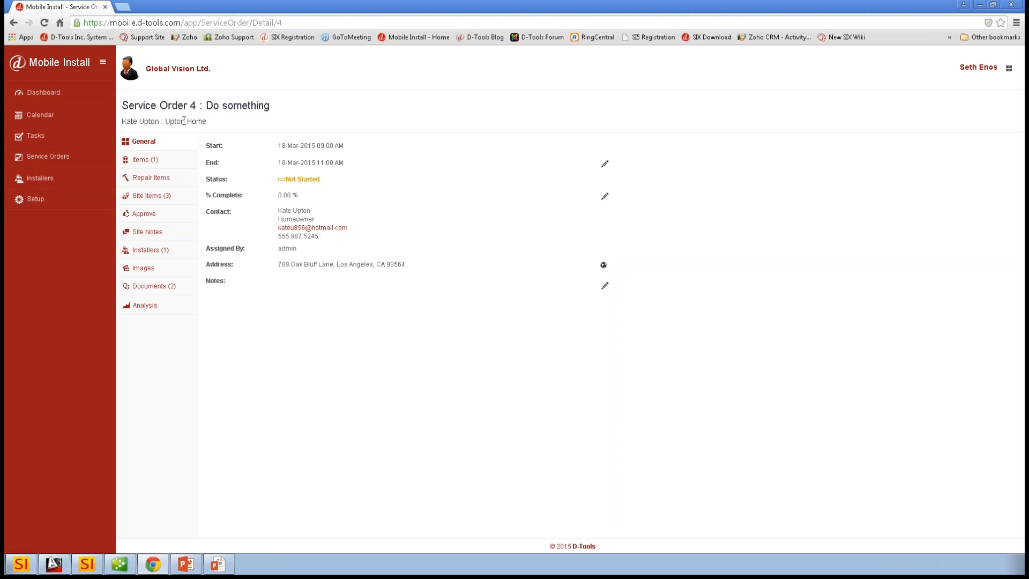
- Review the items, repair items and general details of the "Do something" service order
click(155, 160)
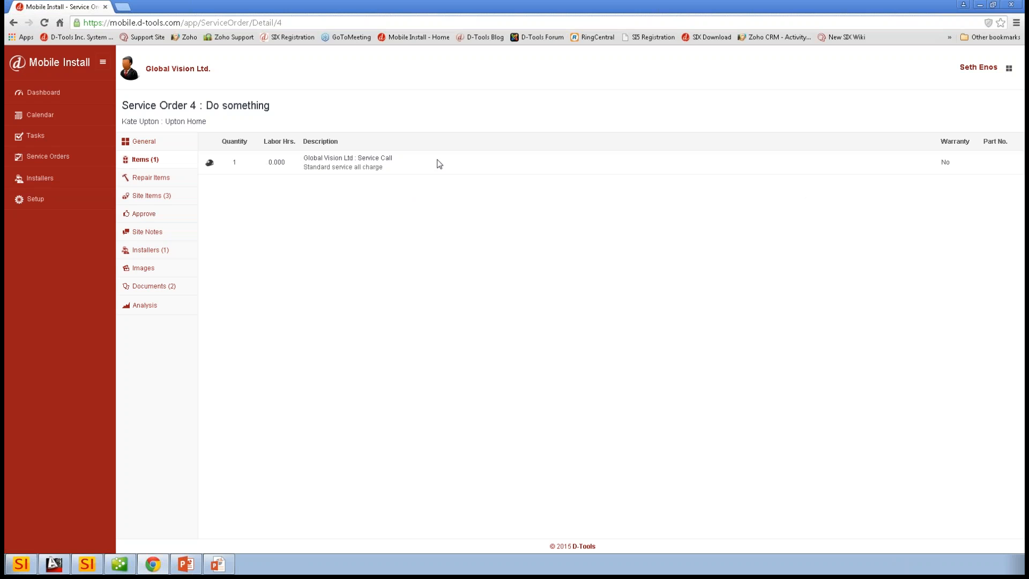
click(141, 183)
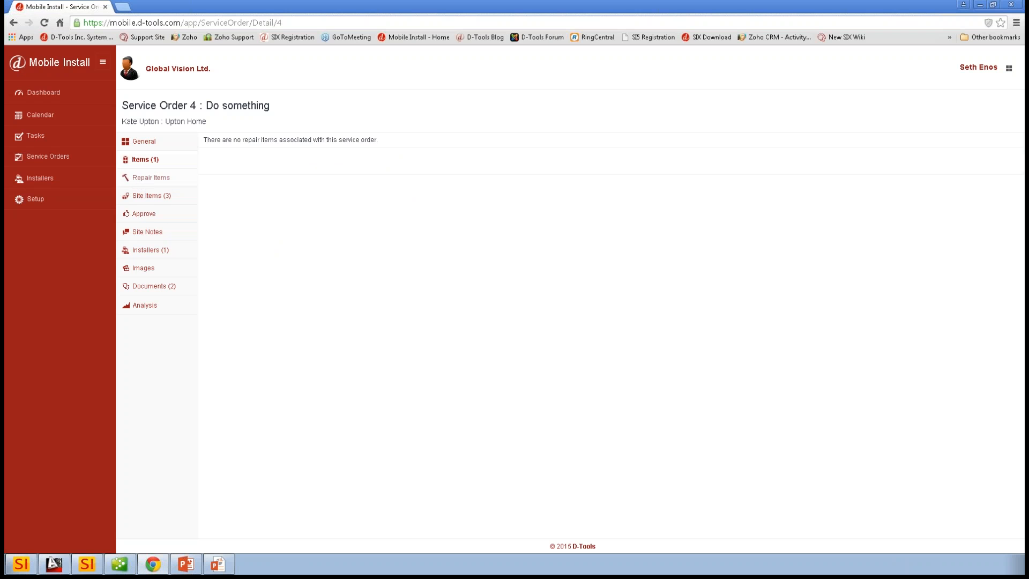
click(150, 142)
- Delete the dome camera product and both labor entries from the service order's site items
click(150, 199)
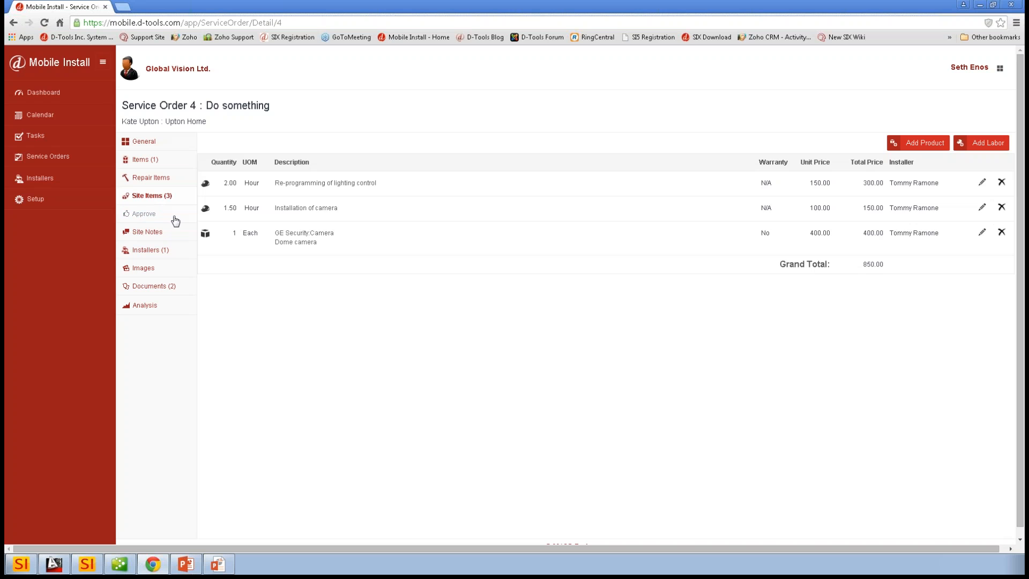
click(151, 197)
click(1001, 232)
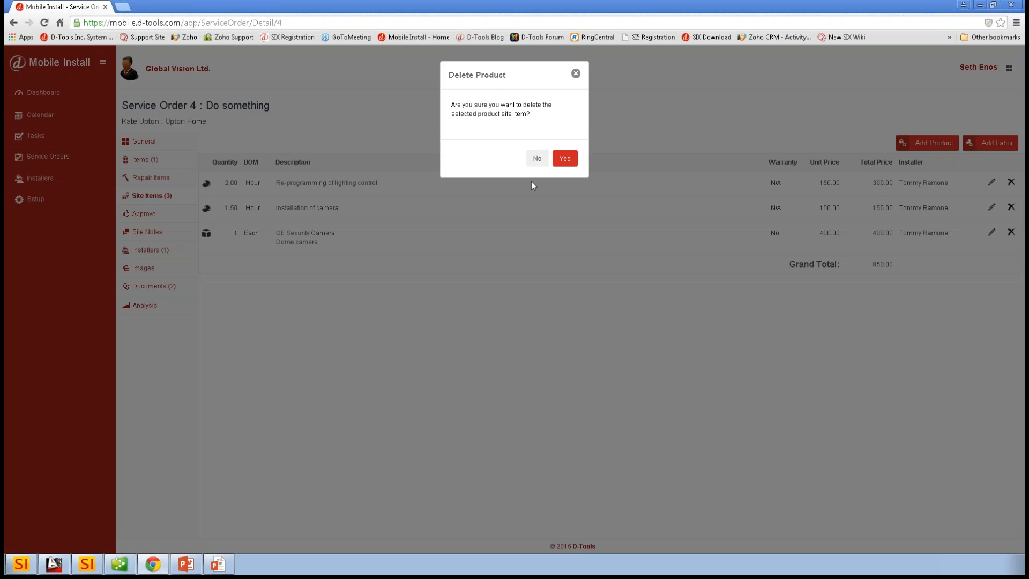
click(564, 158)
click(1010, 207)
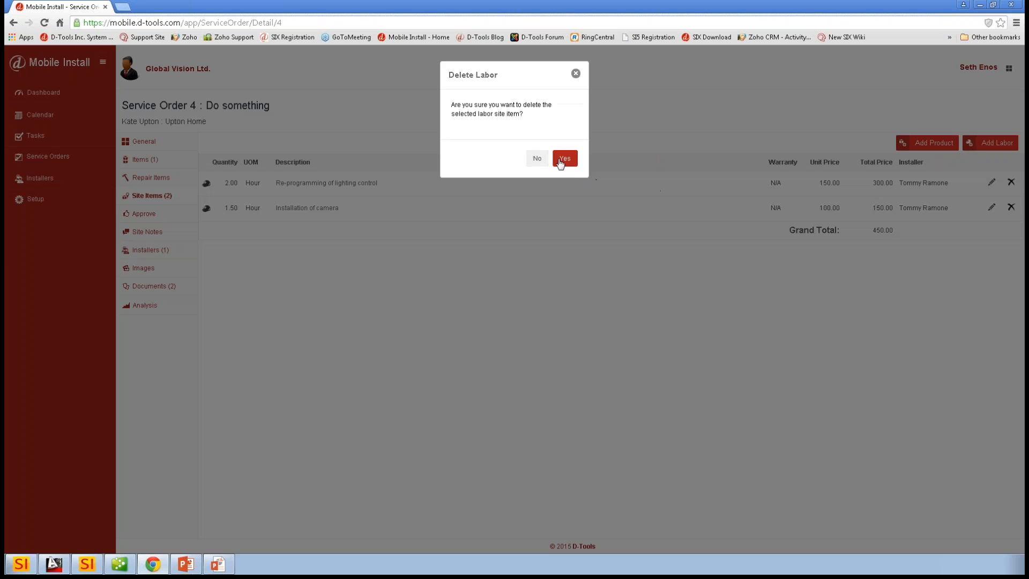
click(565, 157)
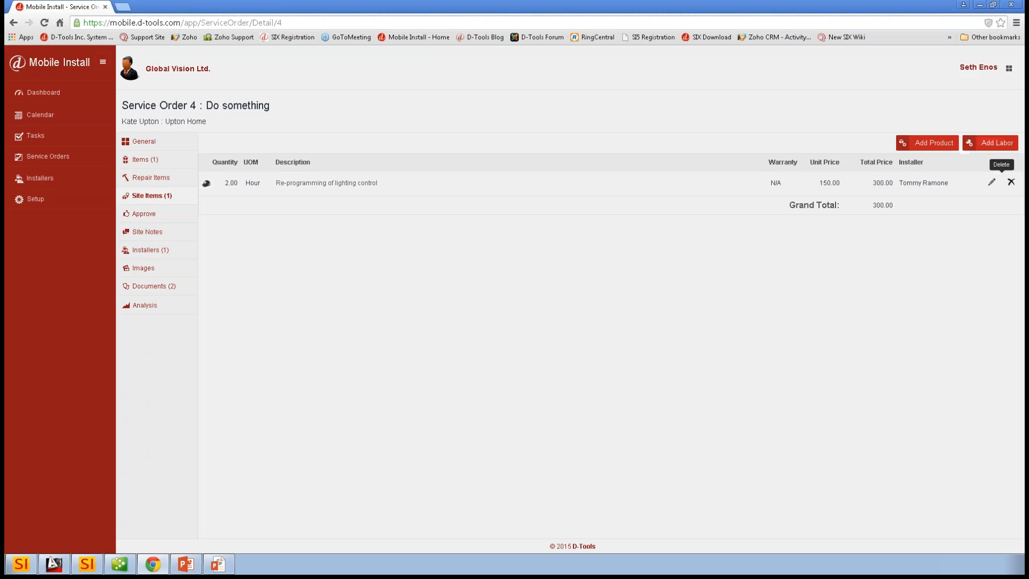
click(1011, 182)
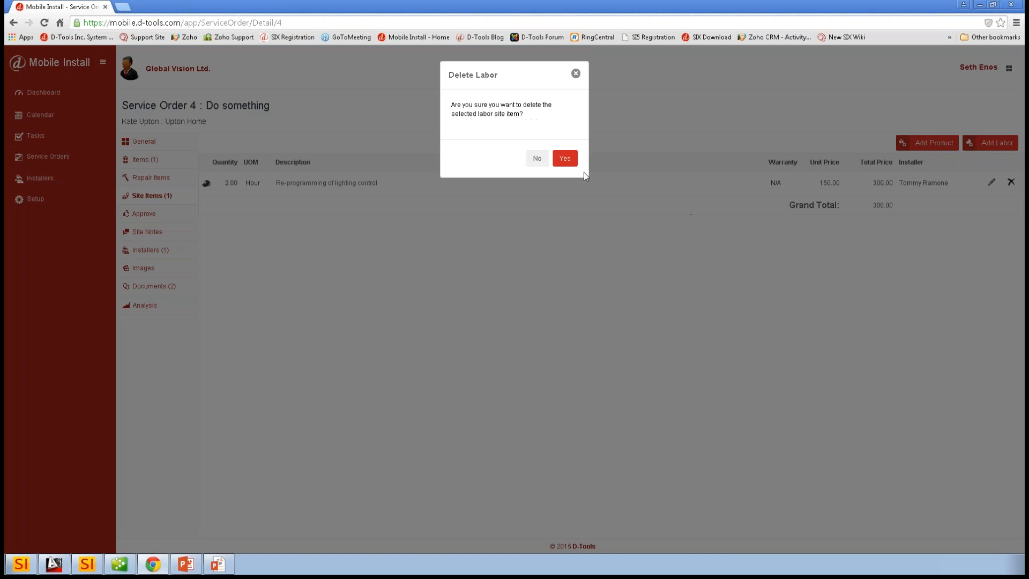
click(564, 157)
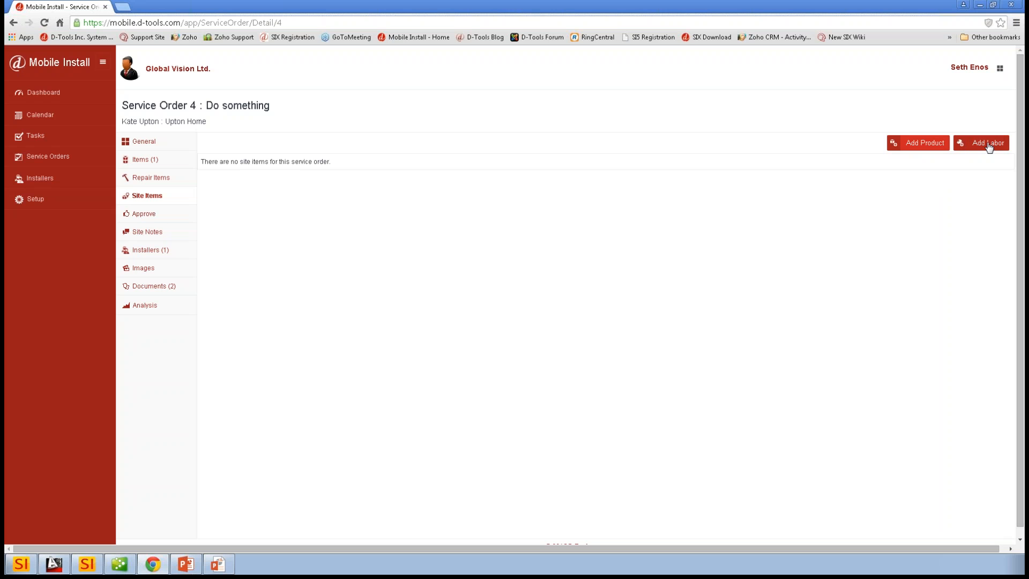
- Switch to D-Tools SI and review the site labor price settings for Mobile Install
click(23, 571)
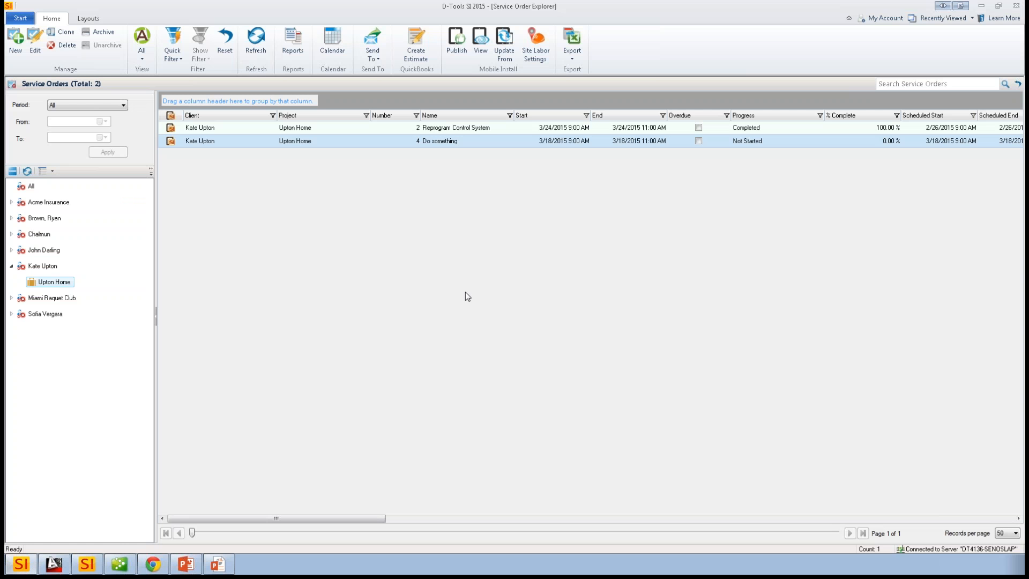
click(536, 54)
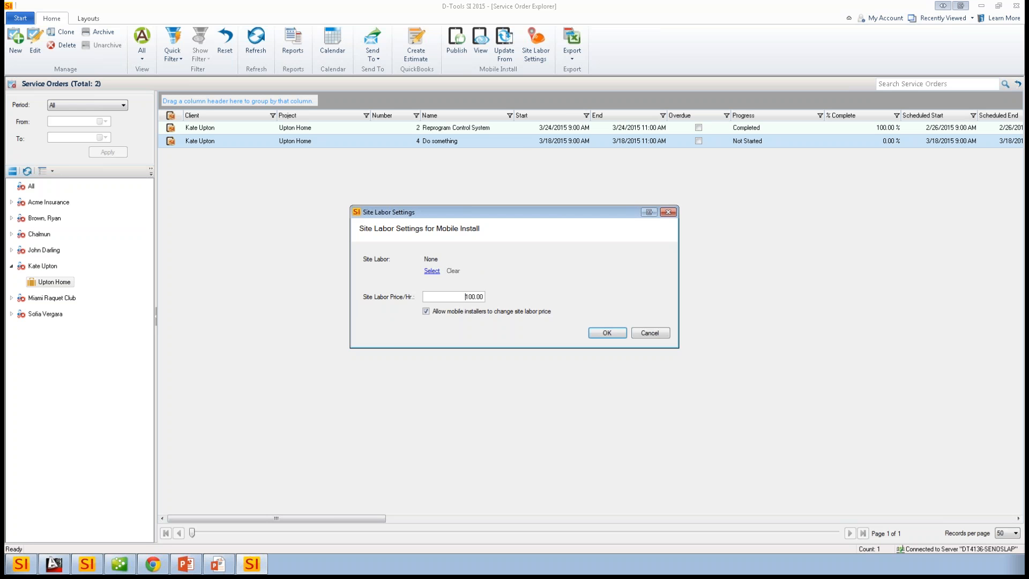
double_click(479, 297)
click(607, 334)
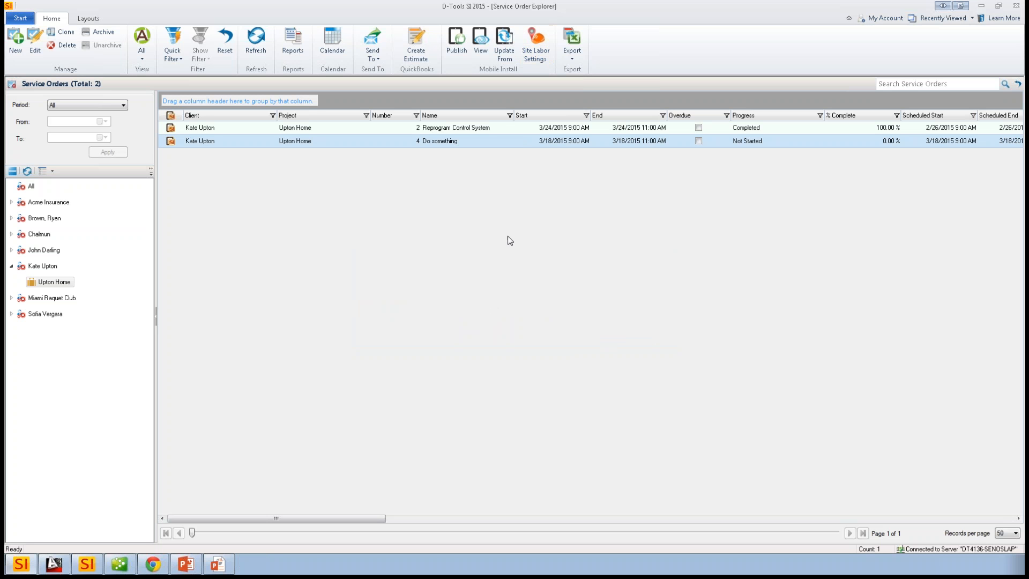
- Return to Mobile Install in Chrome and add a 1-hour labor site item described as "Fixed camera" at 100.00
click(153, 563)
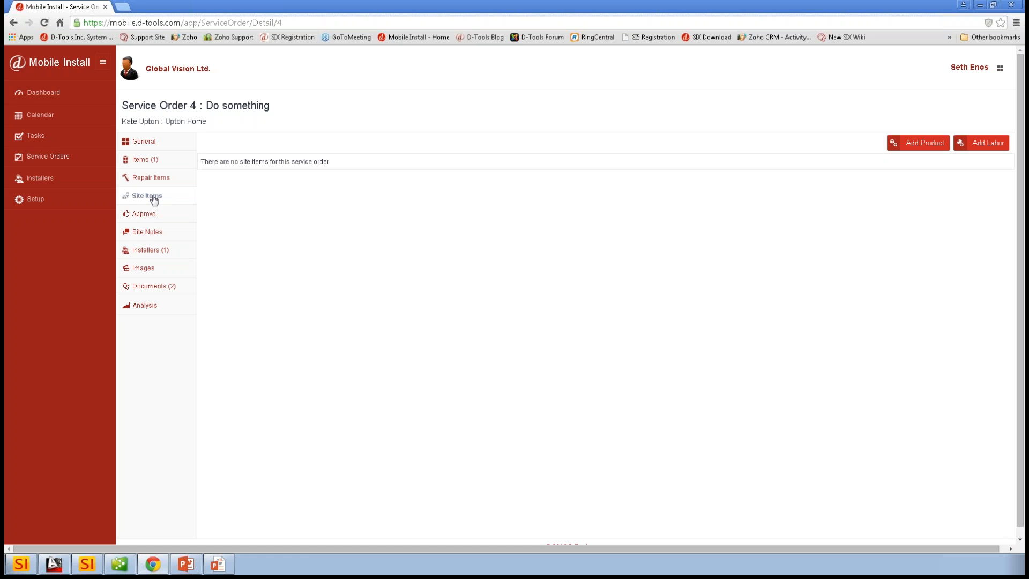
click(981, 144)
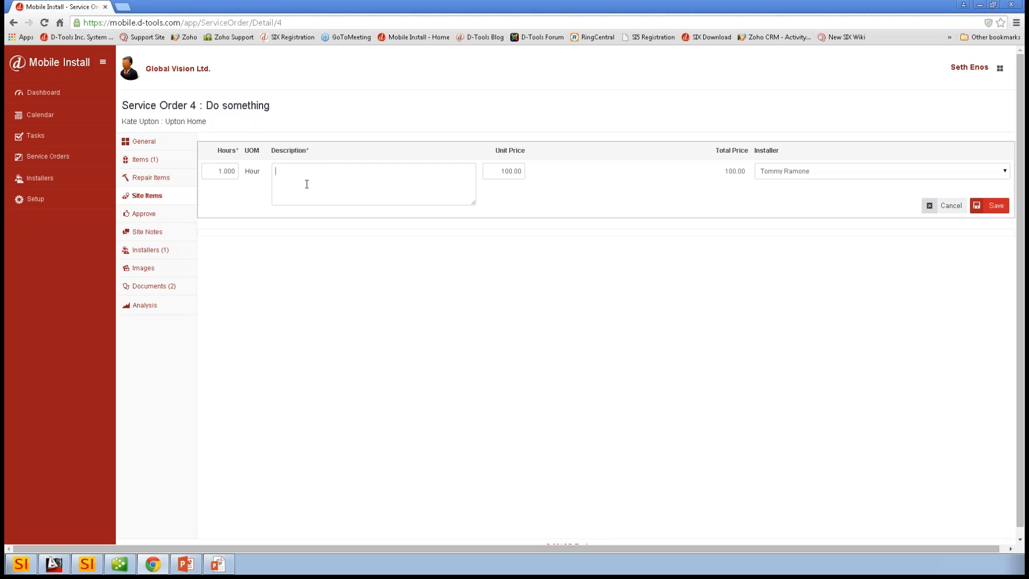
text(Fixed camera)
click(505, 171)
click(995, 210)
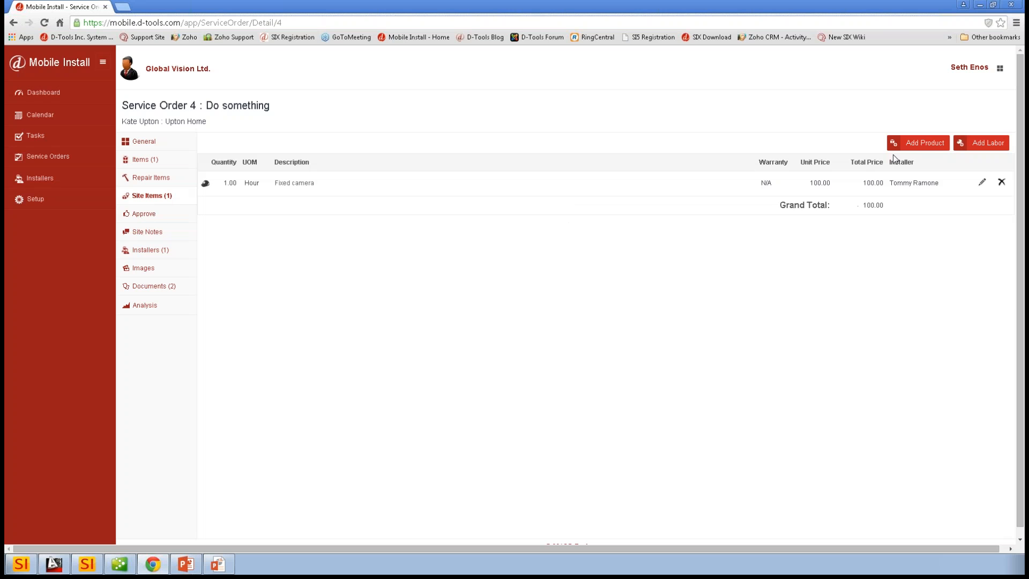
- Add one "GE Security:Dome Camera" product site item described as "Sold an additional camera" with a unit price of 400
click(918, 143)
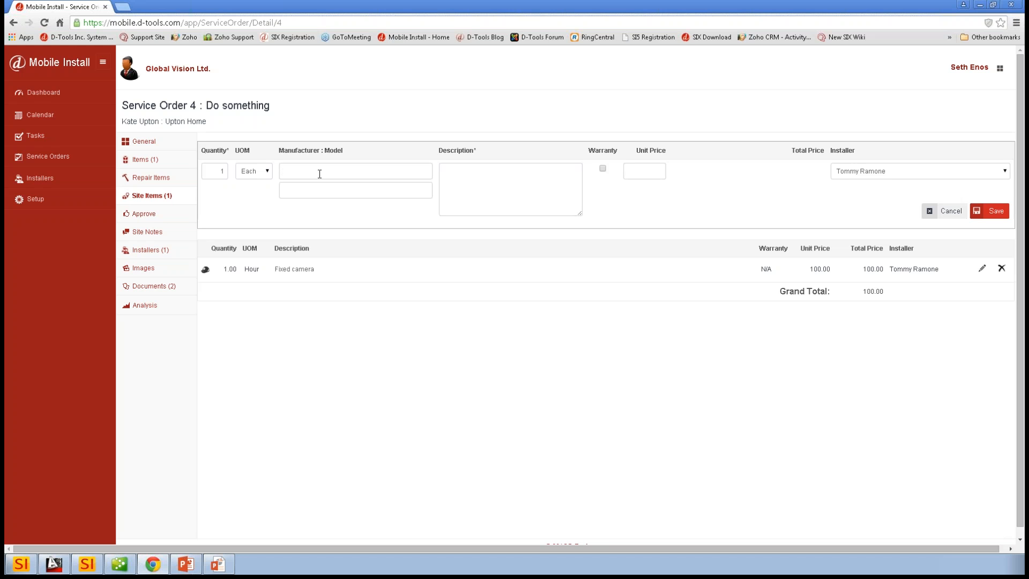
text(ge)
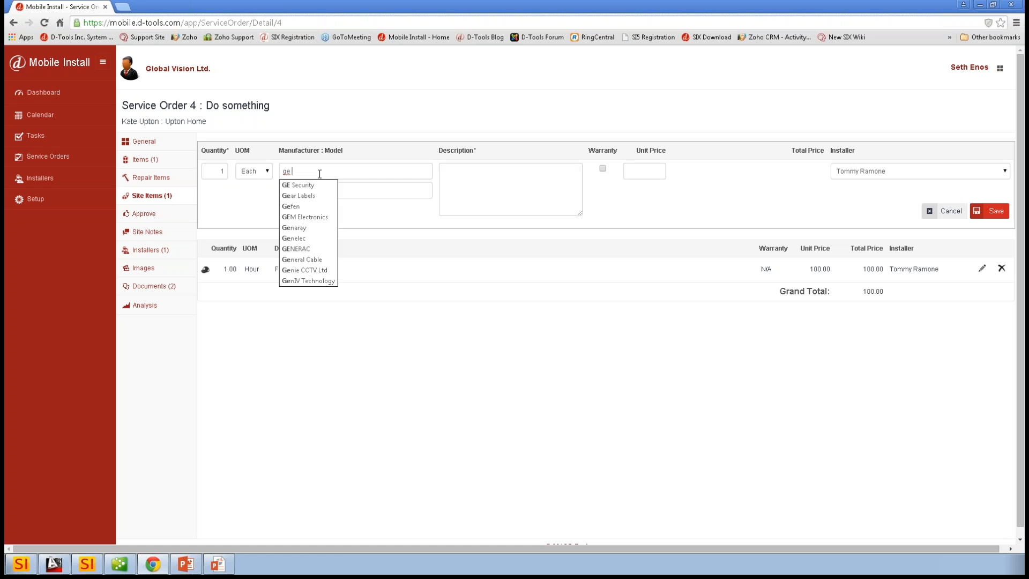
click(295, 186)
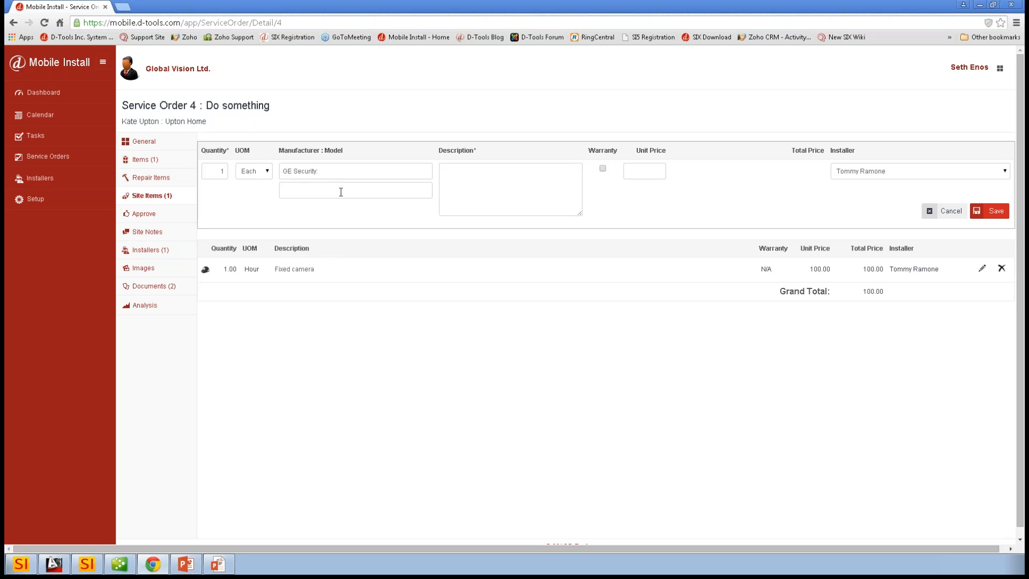
text(:Dome Camera)
text(Sold an)
text( additional)
text( camera)
click(643, 177)
text(400)
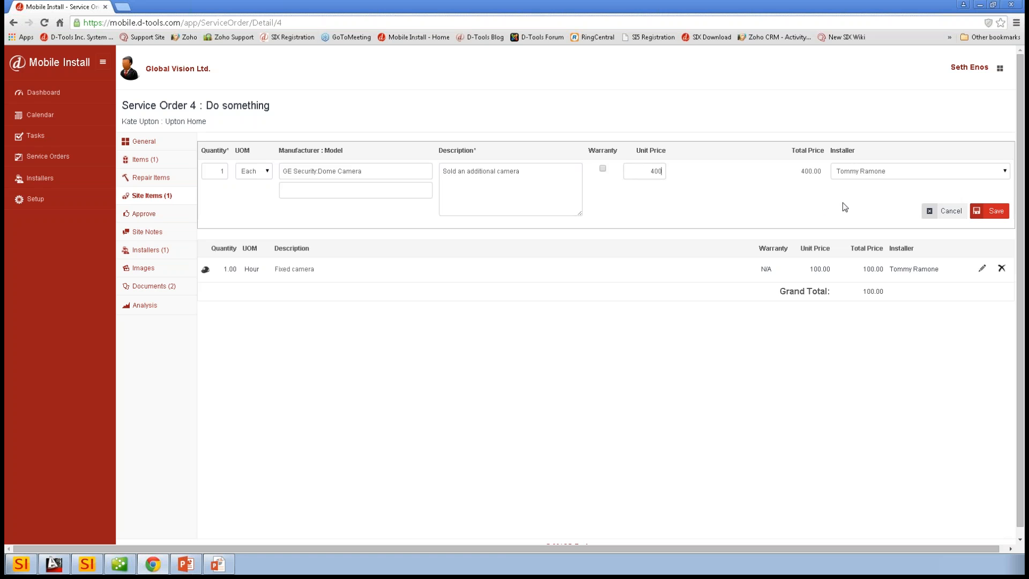
click(995, 211)
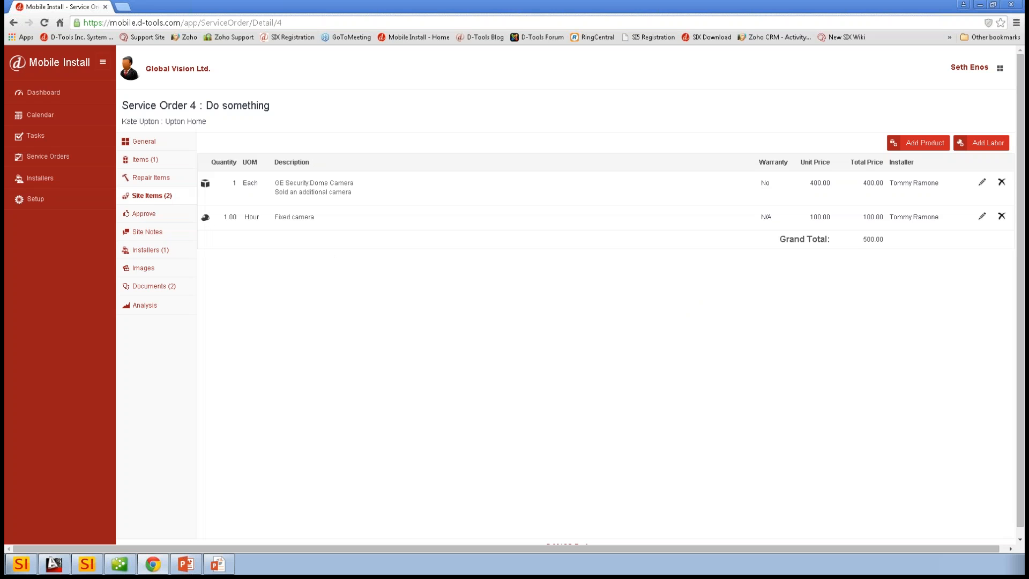
- Replace the approval signature on the service order with a new freehand signature and save it
click(151, 217)
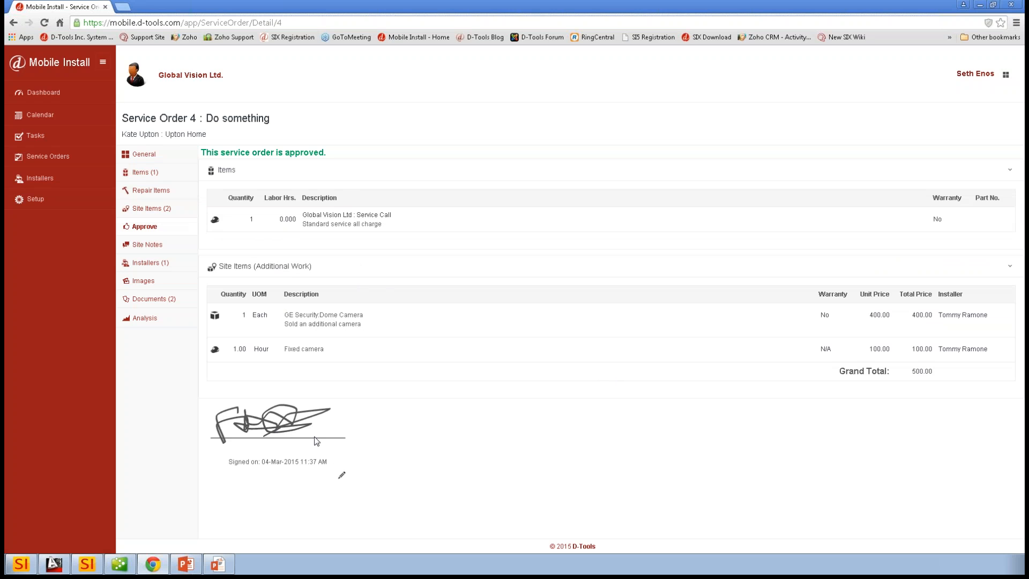
click(342, 478)
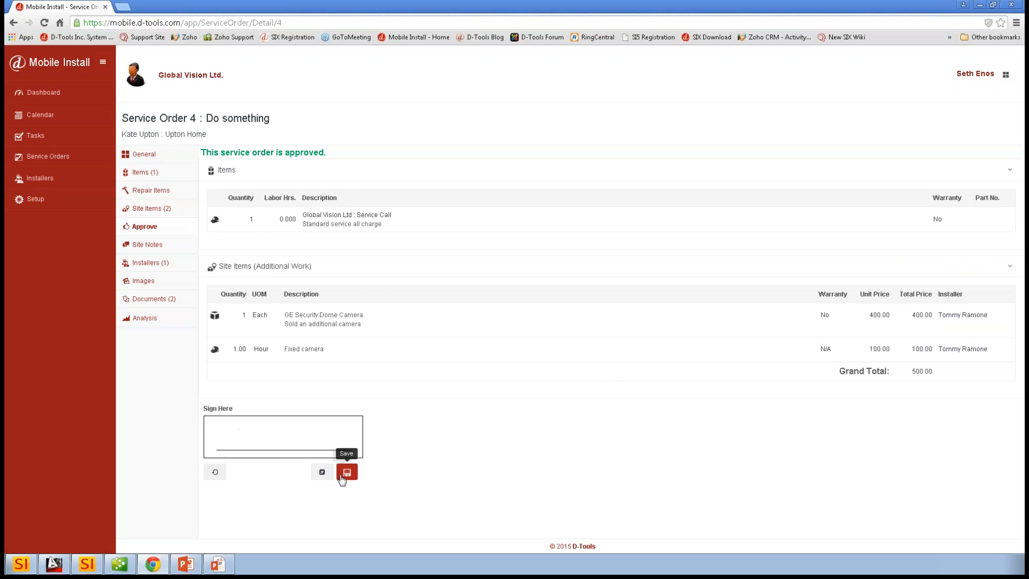
mouse_move(250, 432)
mouse_down()
mouse_move(231, 419)
mouse_move(228, 439)
mouse_move(308, 431)
mouse_move(291, 443)
mouse_move(317, 450)
mouse_up()
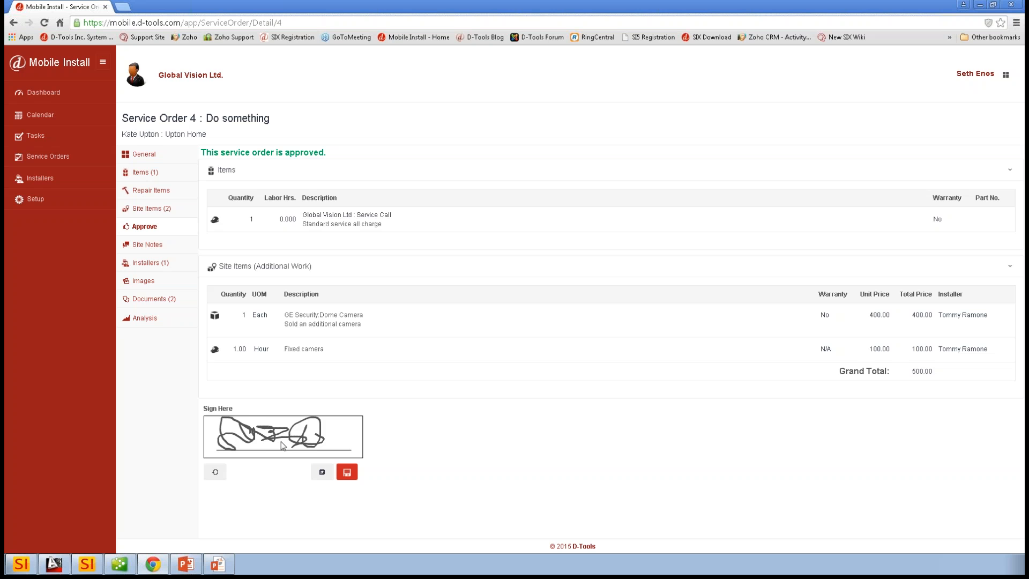
click(347, 472)
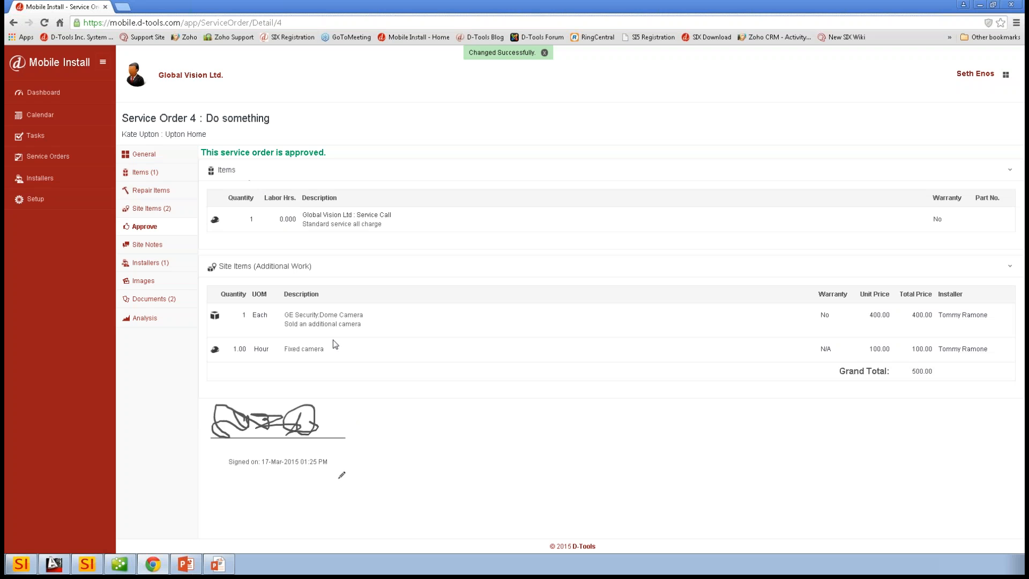
- Review the service order's site notes, assigned installers and attached documents in Mobile Install
click(149, 246)
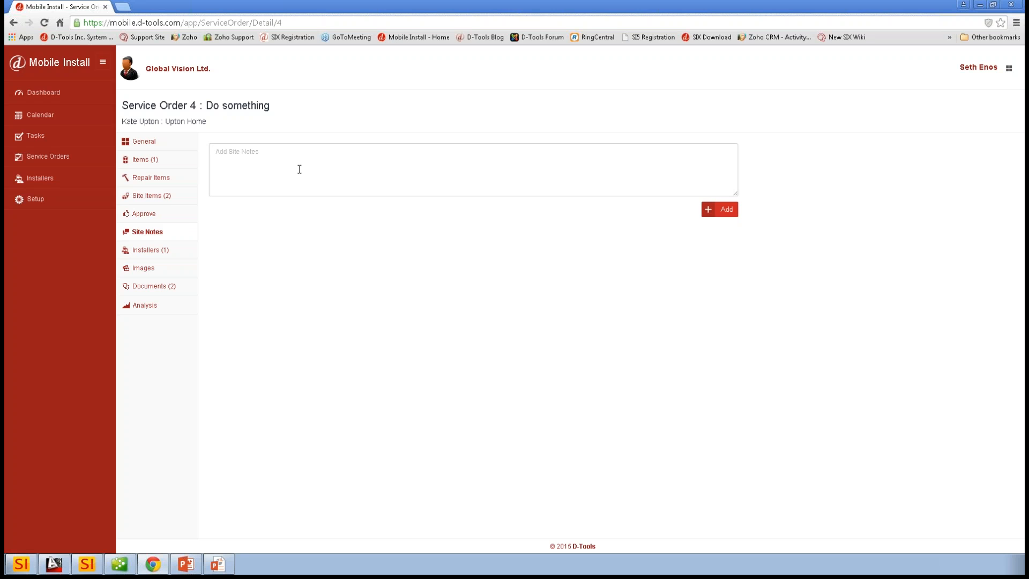
click(146, 250)
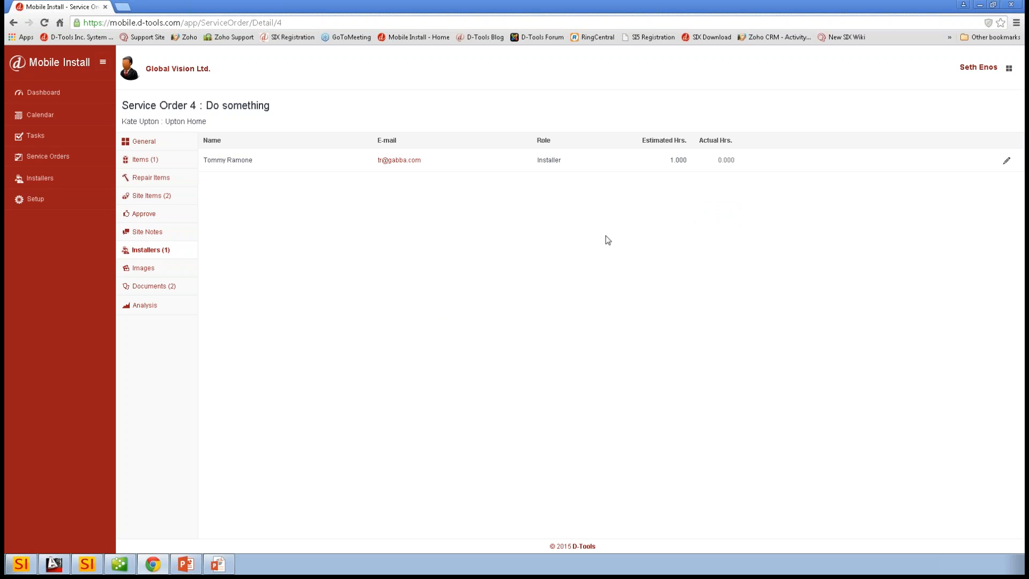
click(147, 287)
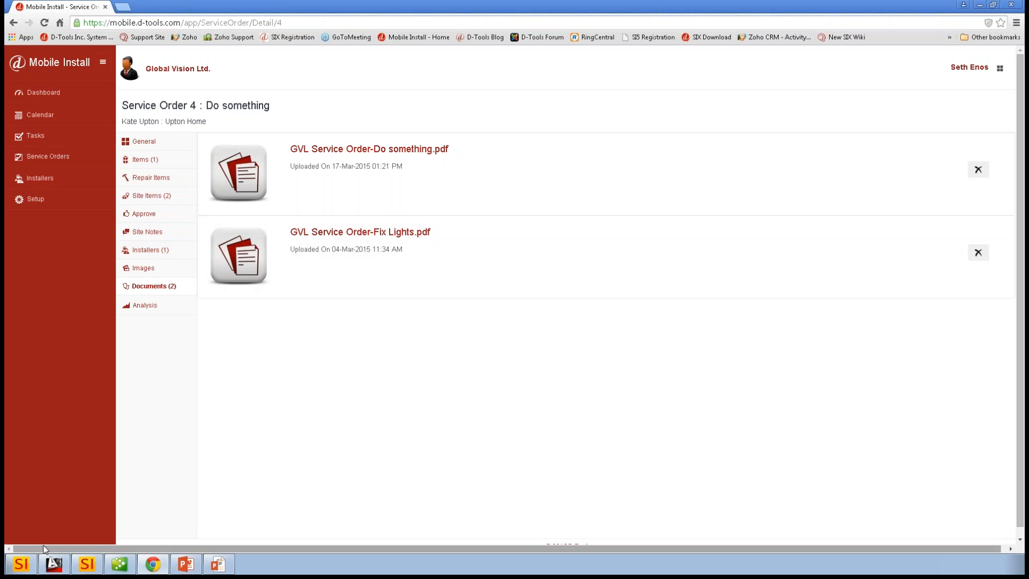
- Switch to D-Tools SI and update the service orders from Mobile Install
click(25, 566)
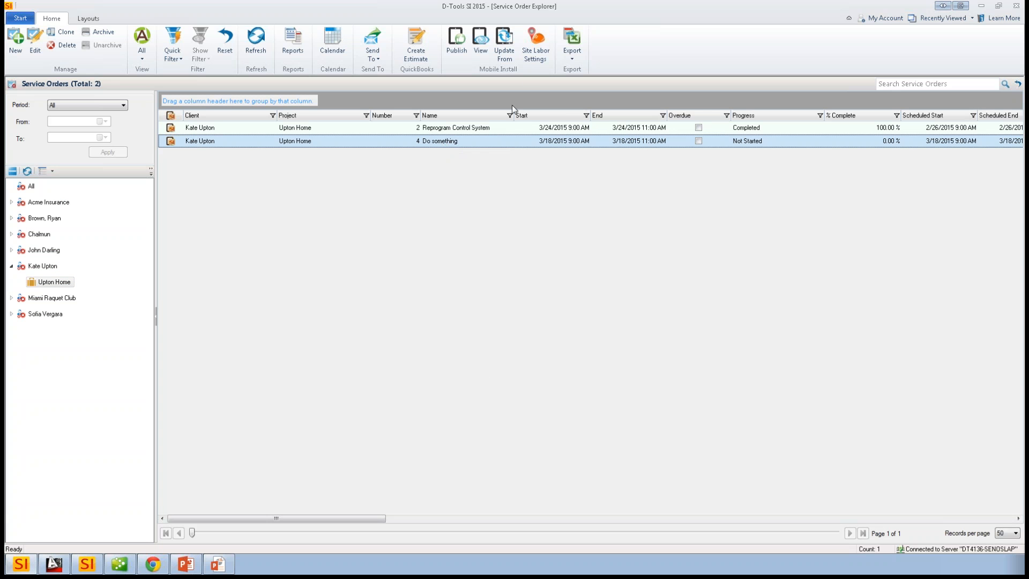
click(506, 51)
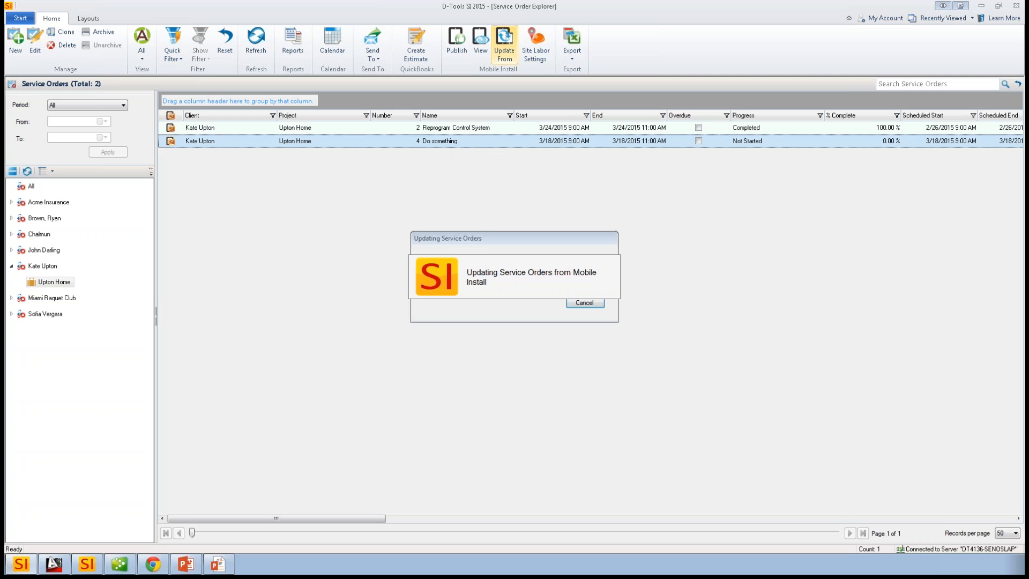
click(579, 320)
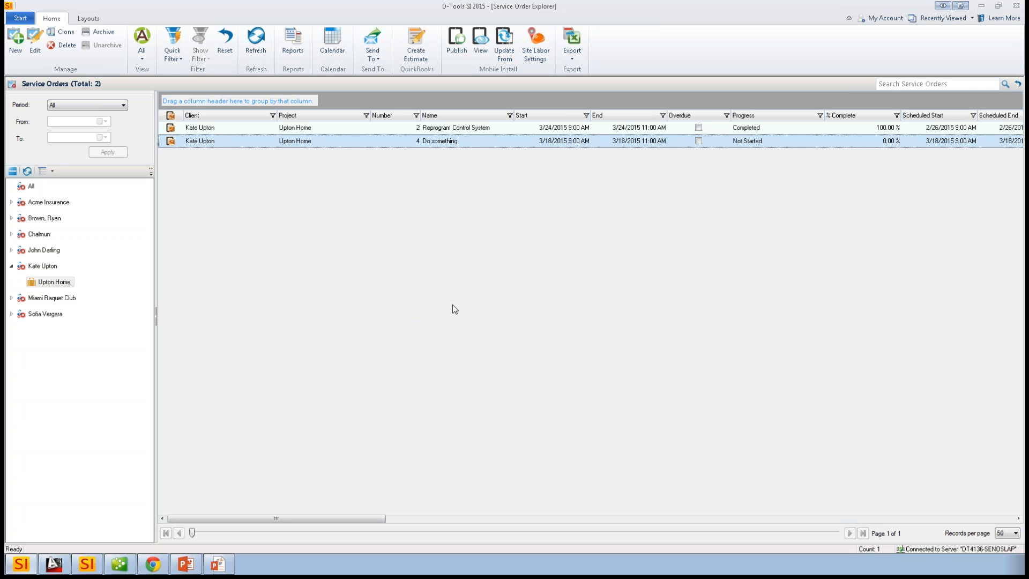
- Open the "Do something" service order in a wider window and examine its site items
double_click(439, 141)
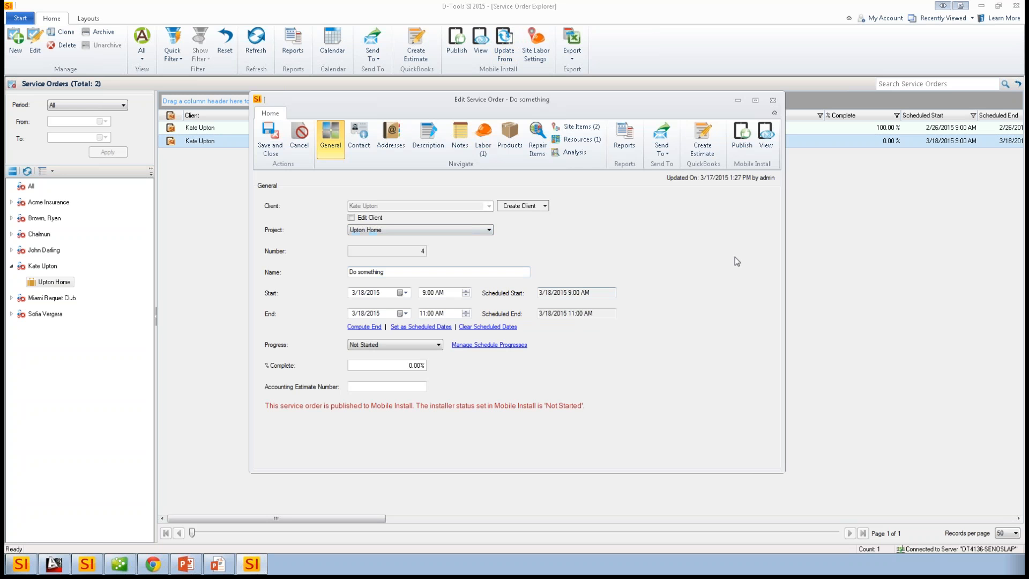
drag(784, 239, 946, 239)
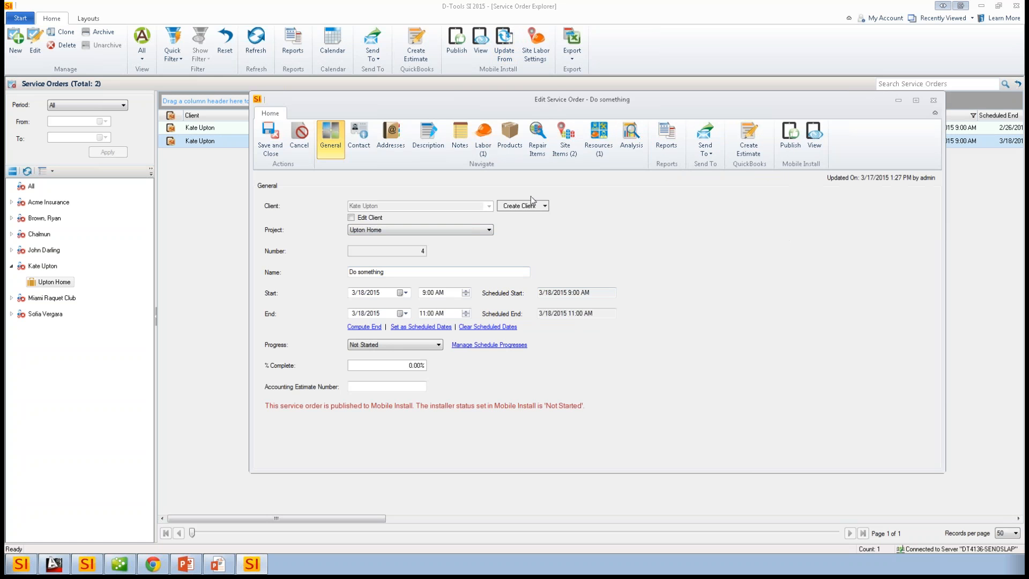
drag(555, 102, 495, 101)
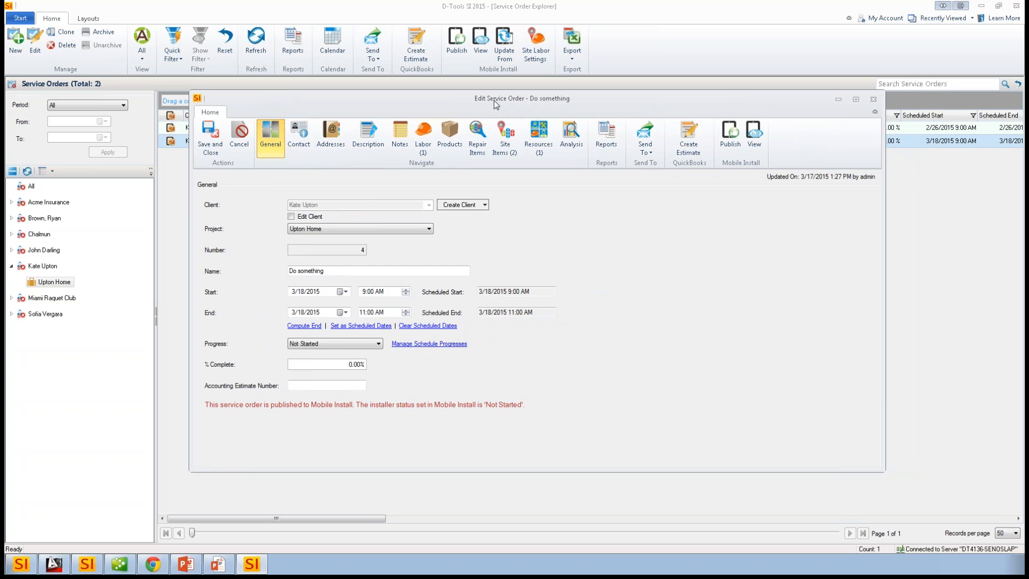
click(504, 138)
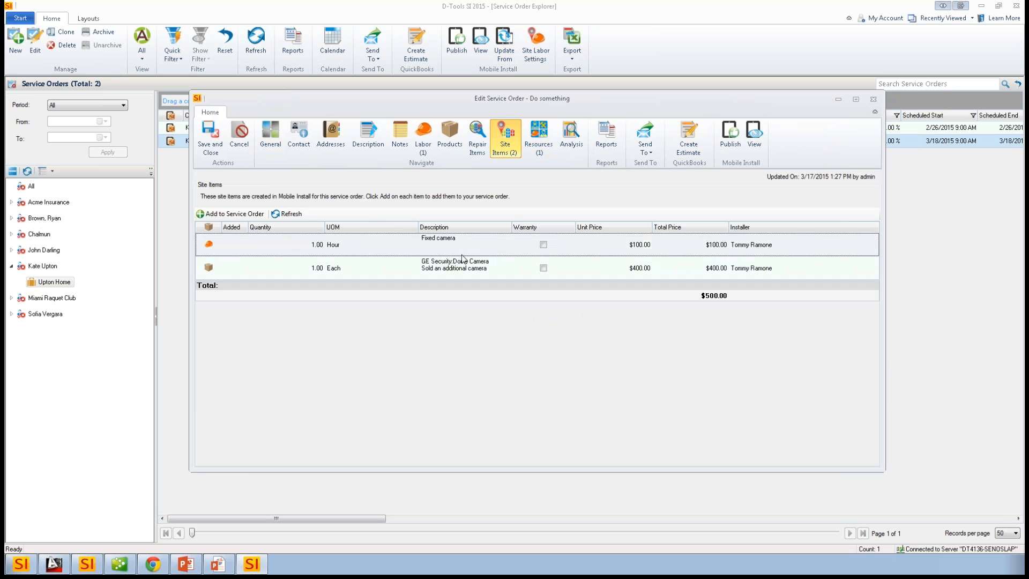
click(439, 250)
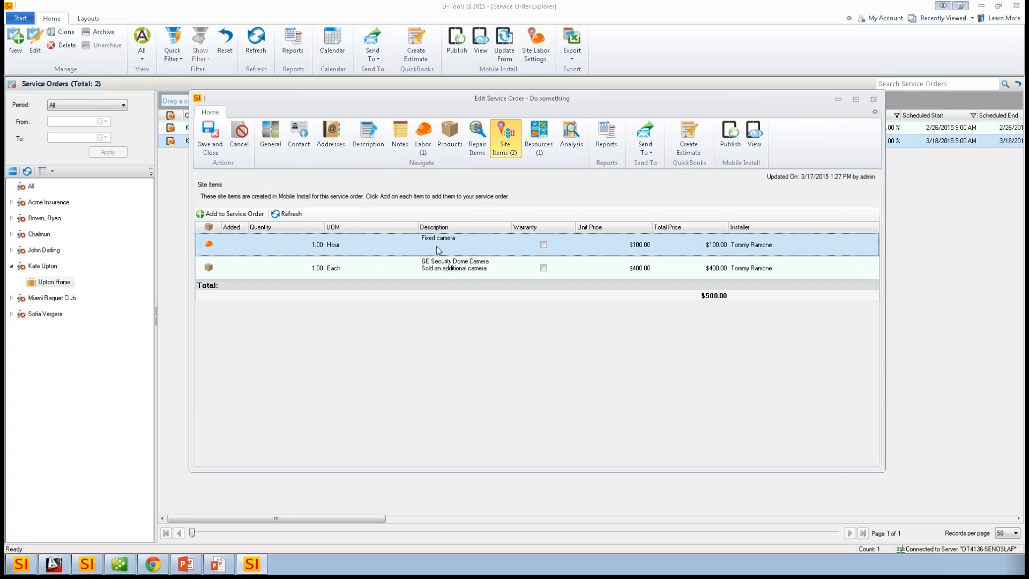
- Start adding the "GE Security:Dome Camera" site item to the service order and filter the product catalog to manufacturer Ge Security
click(459, 275)
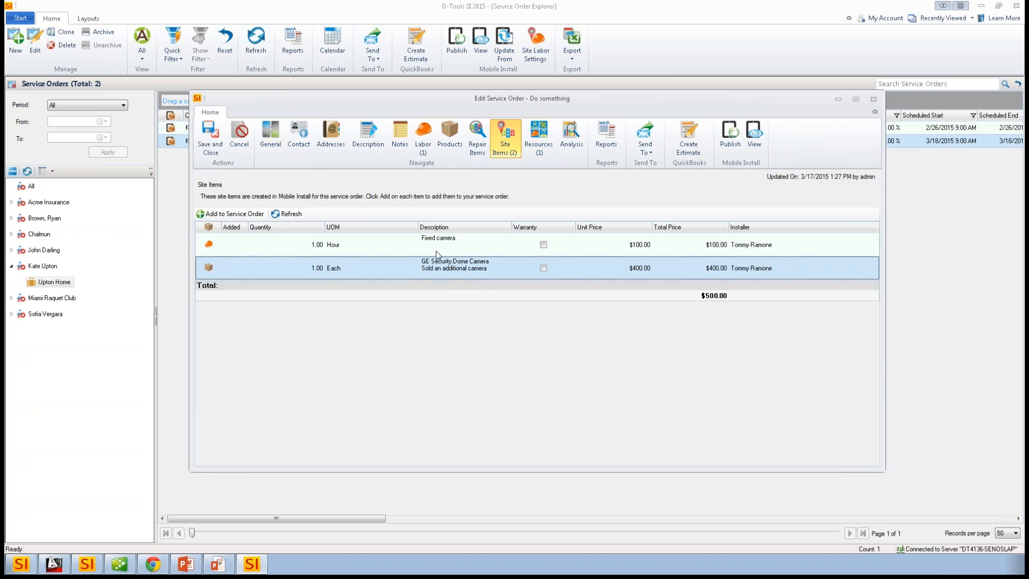
click(236, 214)
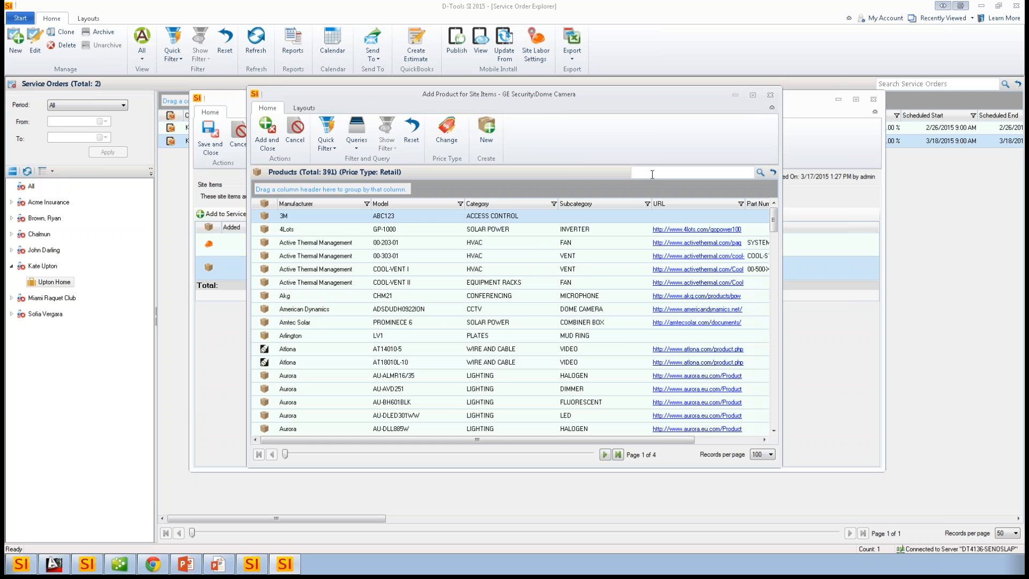
click(326, 131)
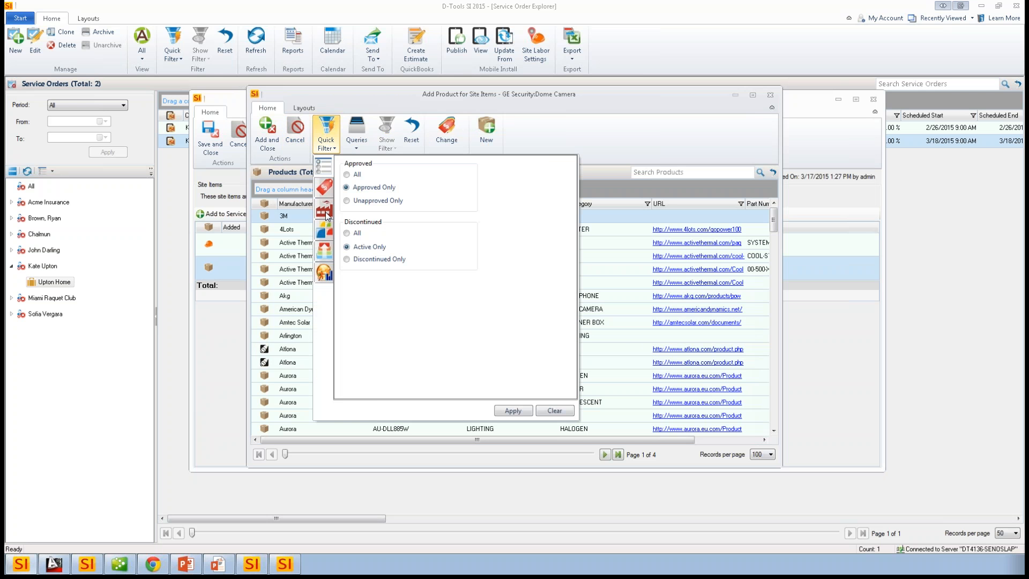
click(324, 212)
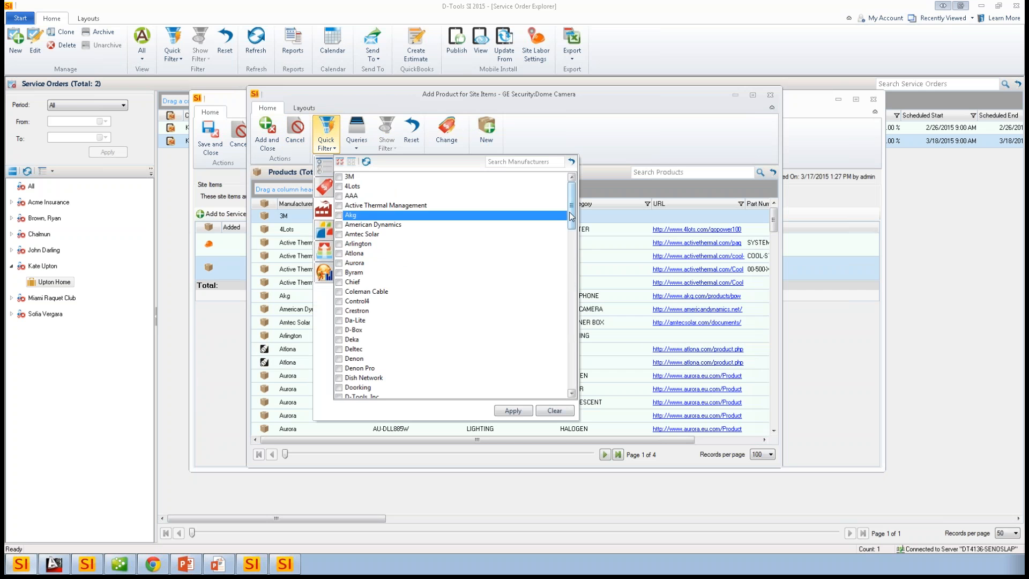
drag(571, 216, 568, 252)
click(339, 282)
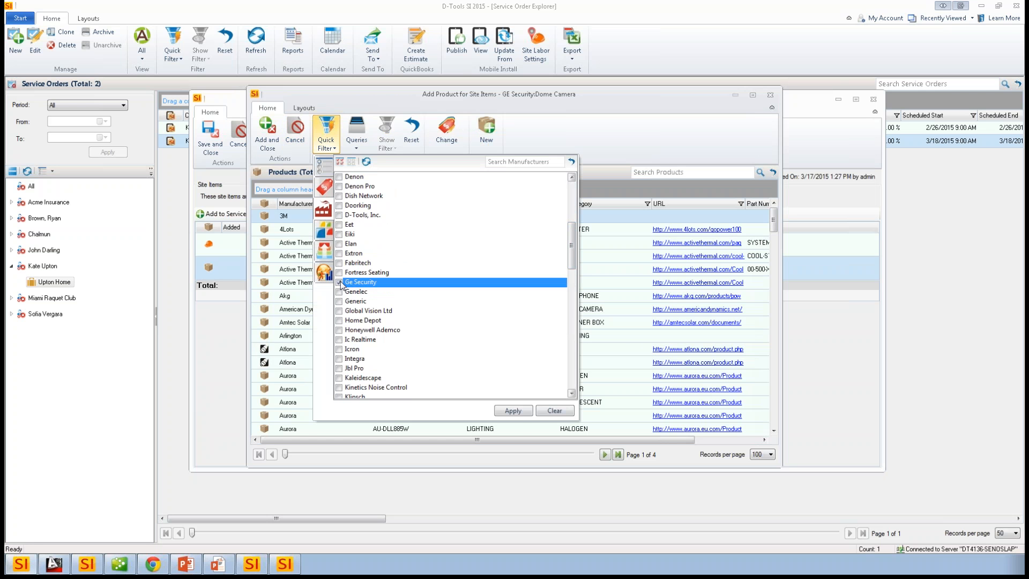
click(517, 412)
- Choose the Ge Security TVD-DOME-HR camera as the site item's product and add it to the service order
click(532, 326)
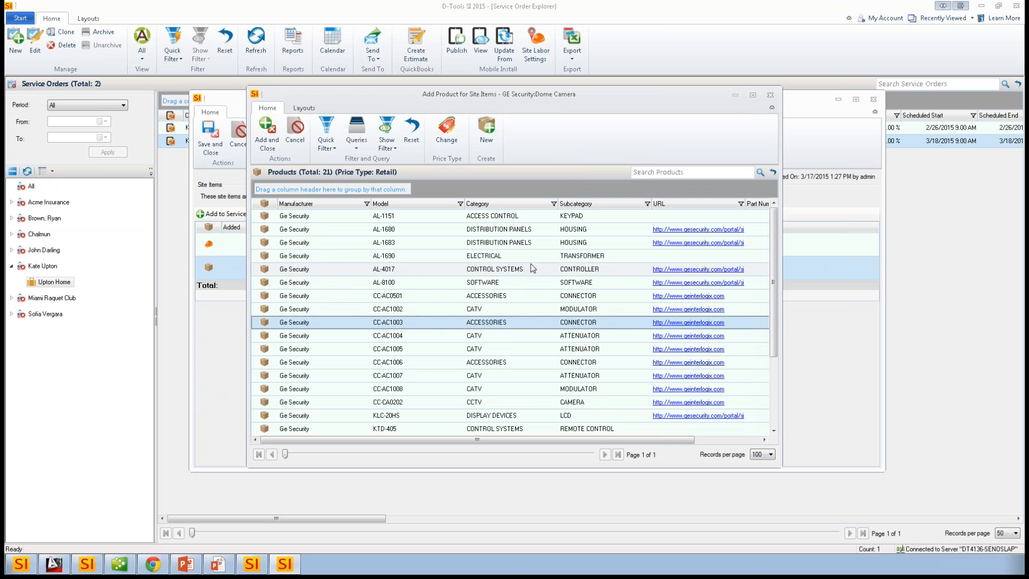
scroll(529, 328, down, 1)
scroll(560, 406, down, 1)
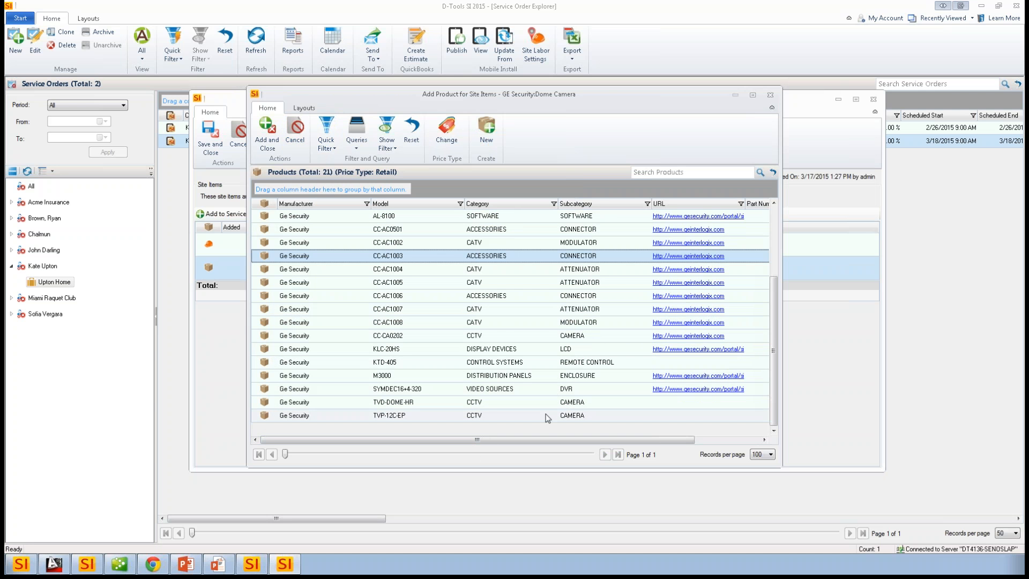
click(510, 403)
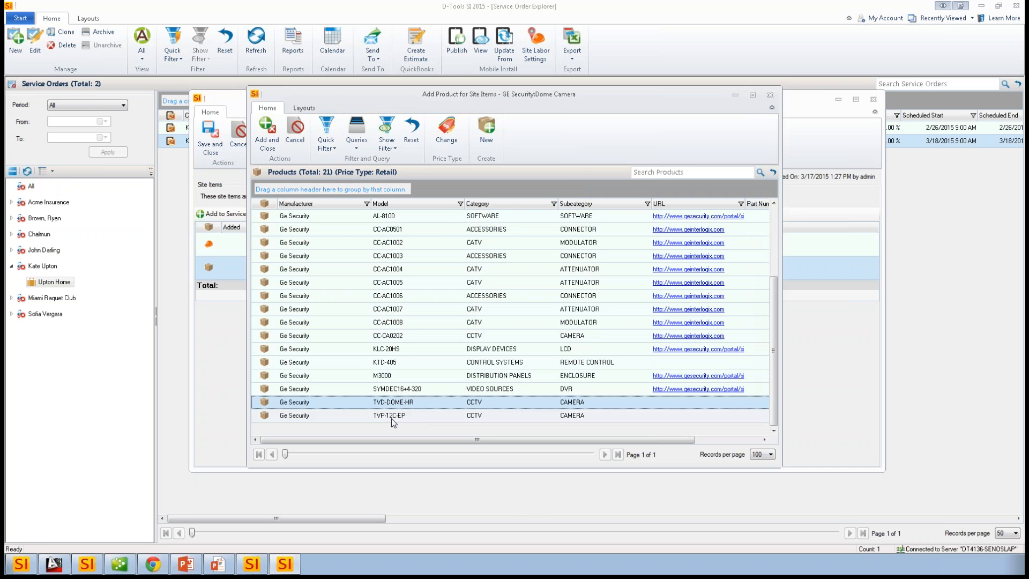
click(266, 143)
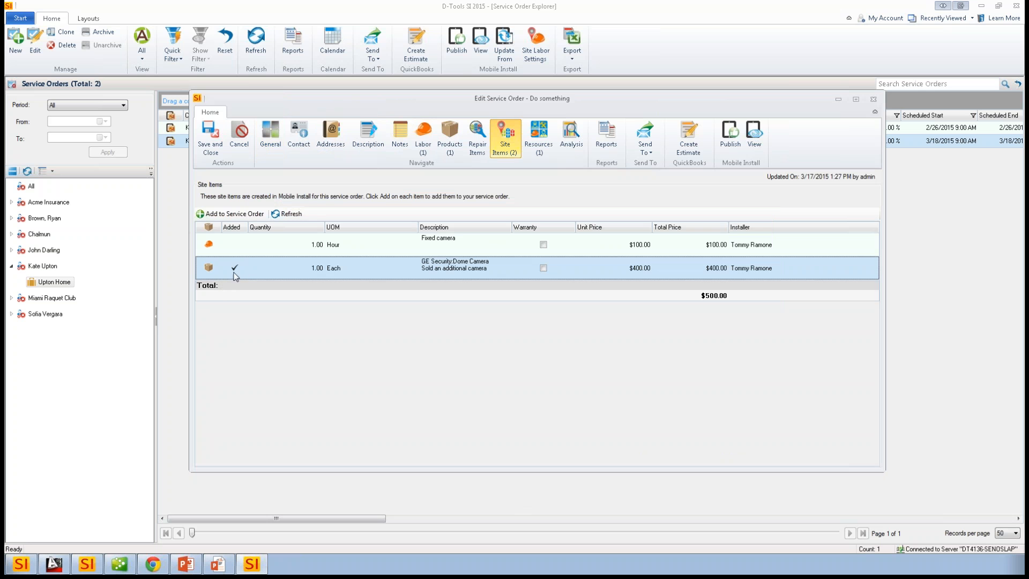
- Check the product list of the service order, then save and close the order
click(449, 138)
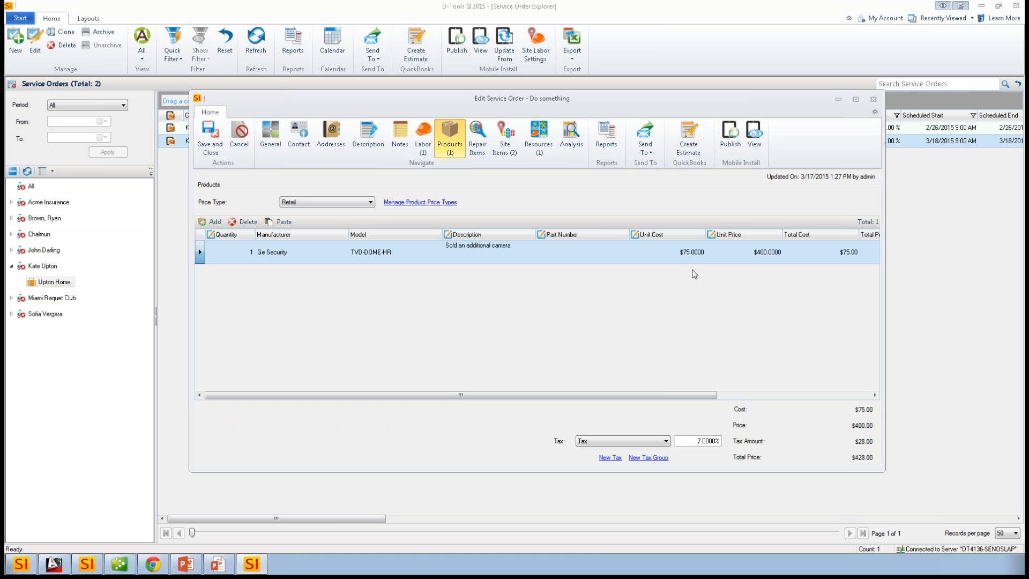
click(539, 332)
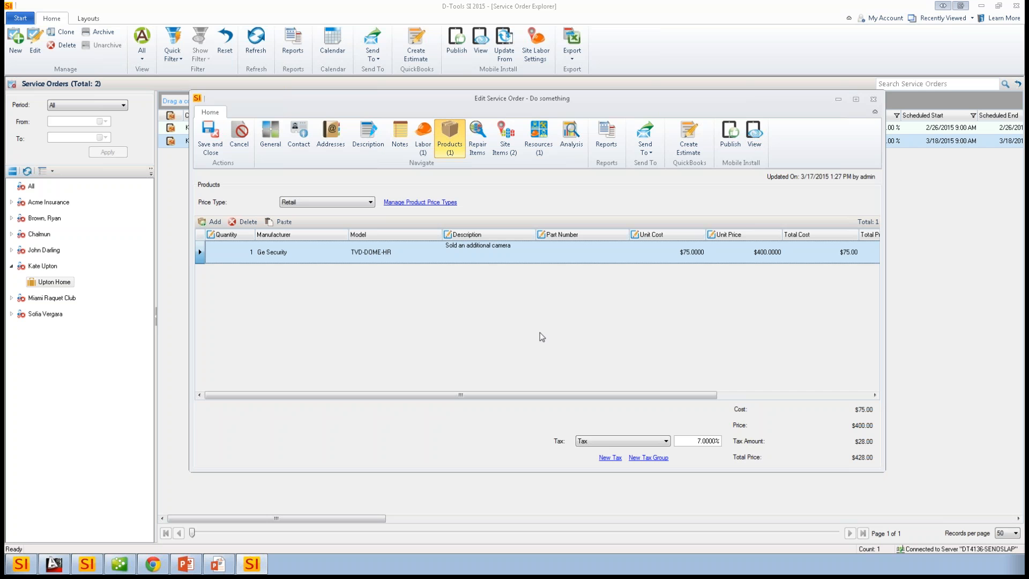
click(210, 136)
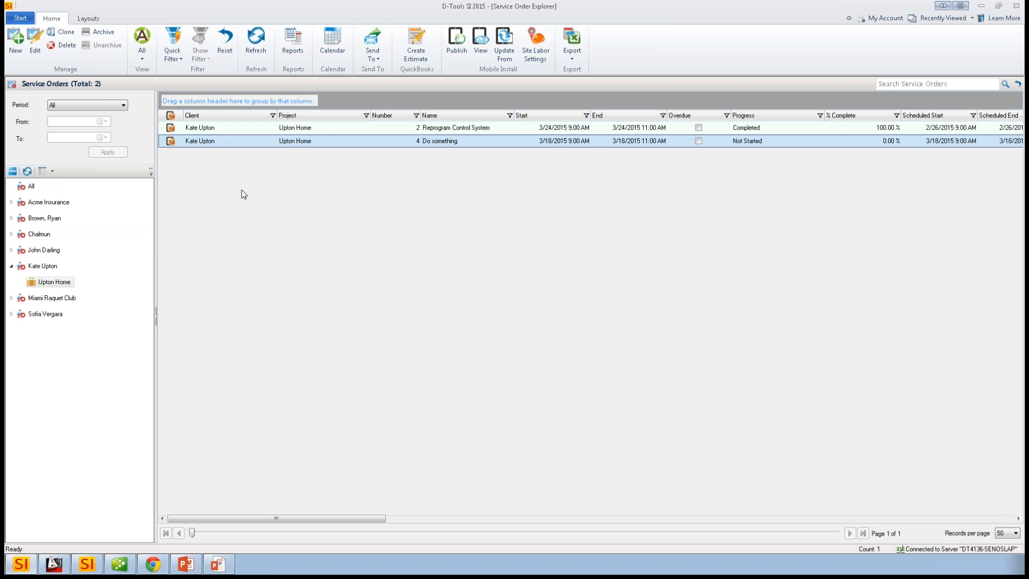
- Open the schedule calendar in month view and show only the schedule of the service order's assigned installer
click(22, 19)
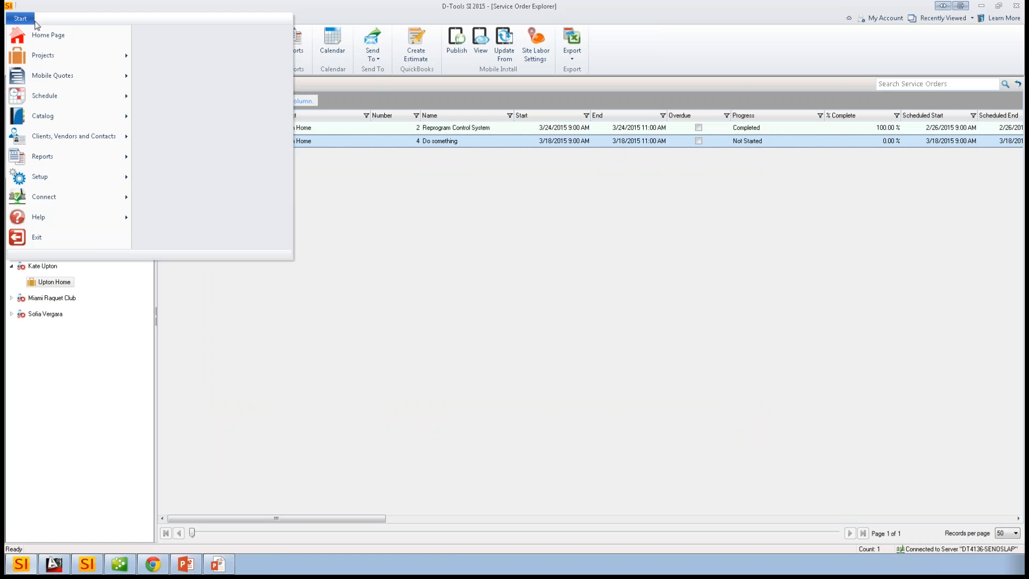
mouse_move(70, 100)
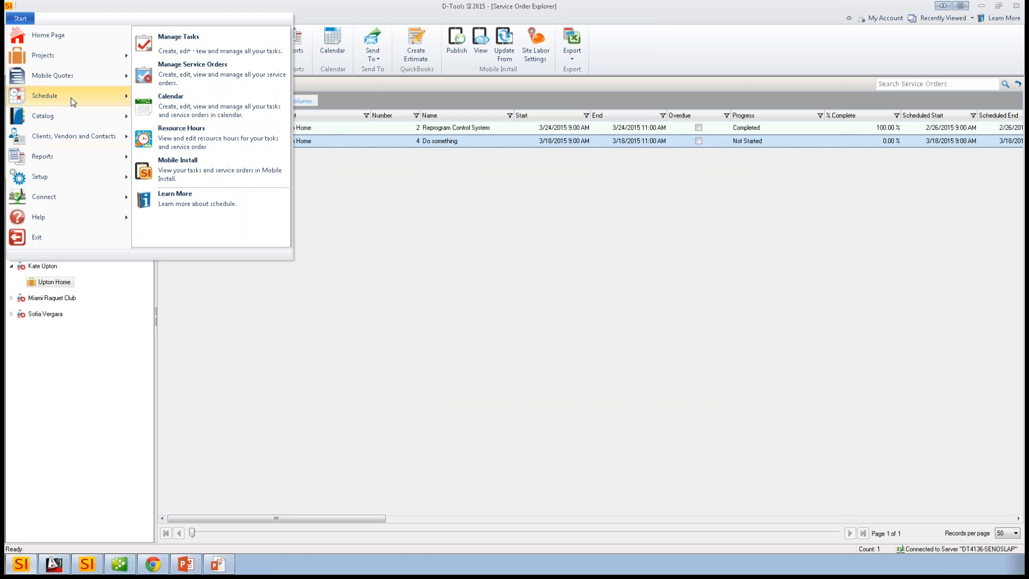
click(207, 110)
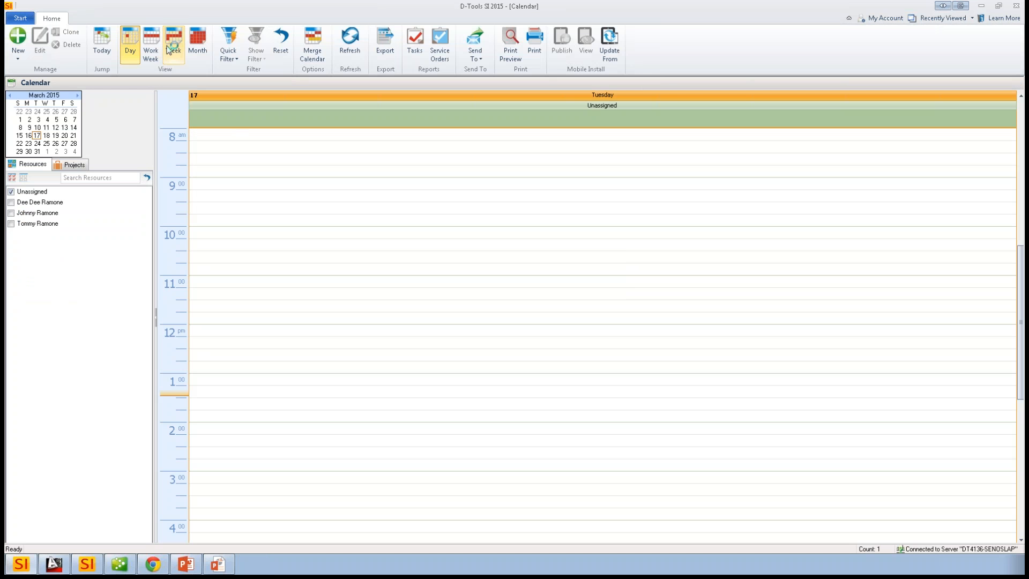
click(197, 42)
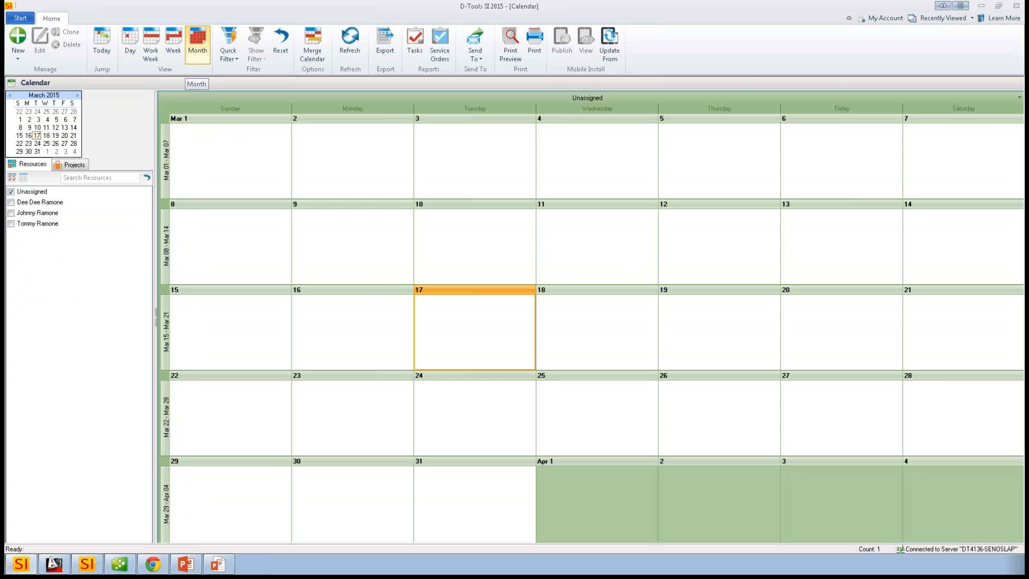
click(10, 191)
click(11, 224)
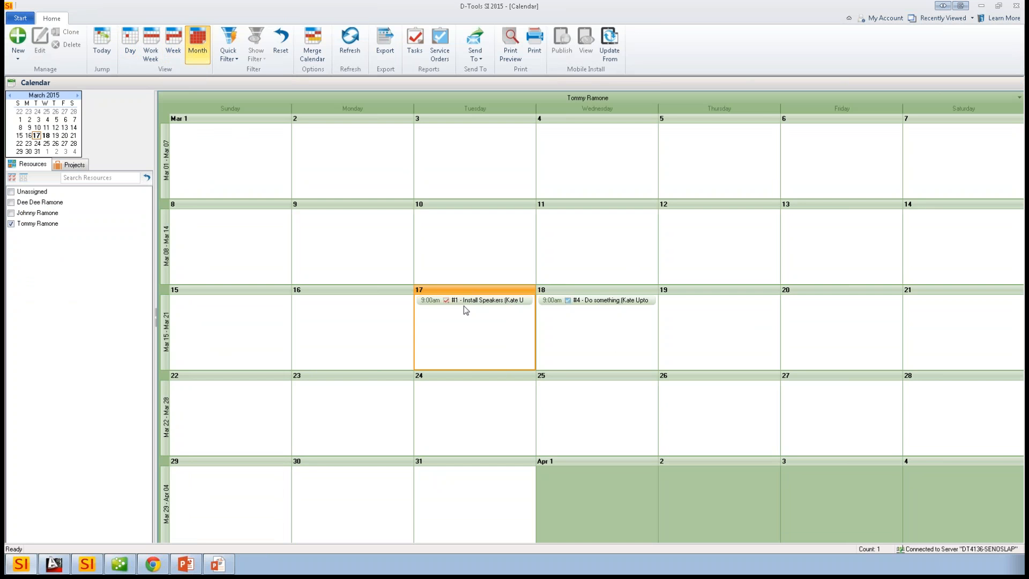
- View the "Do something" service order from its March 18 calendar entry and close it without changes
click(597, 301)
drag(695, 312, 586, 305)
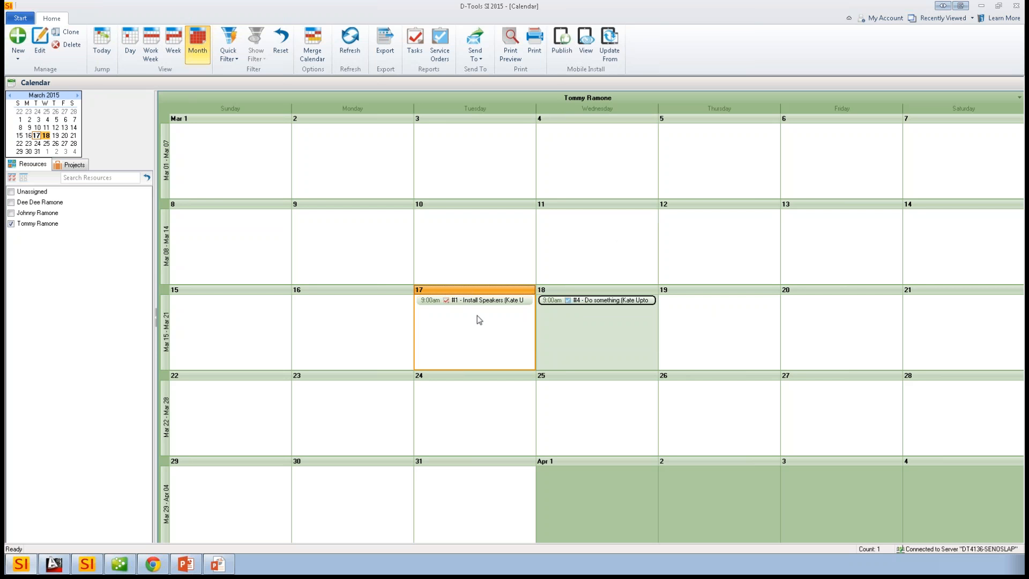
double_click(604, 301)
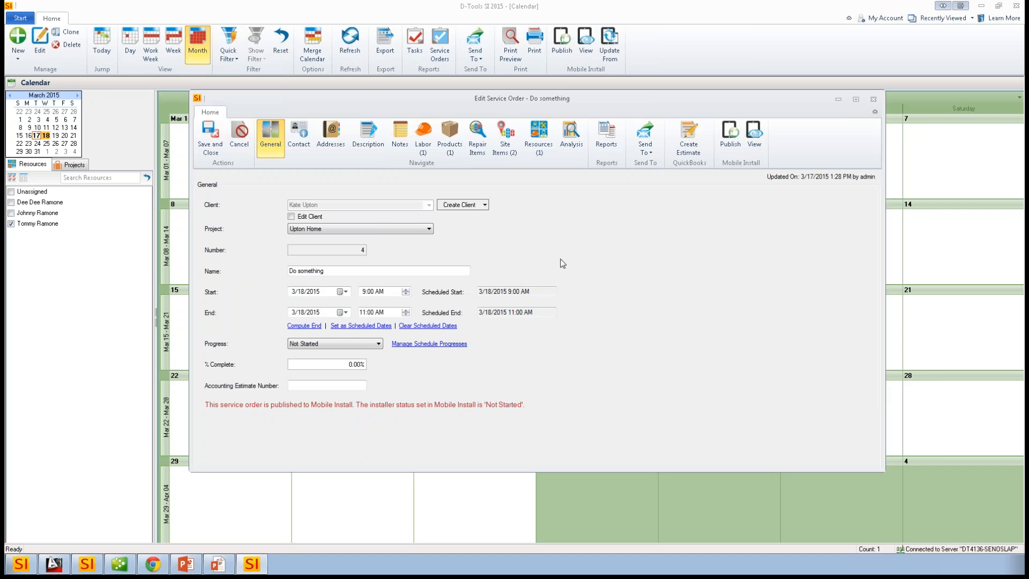
click(873, 98)
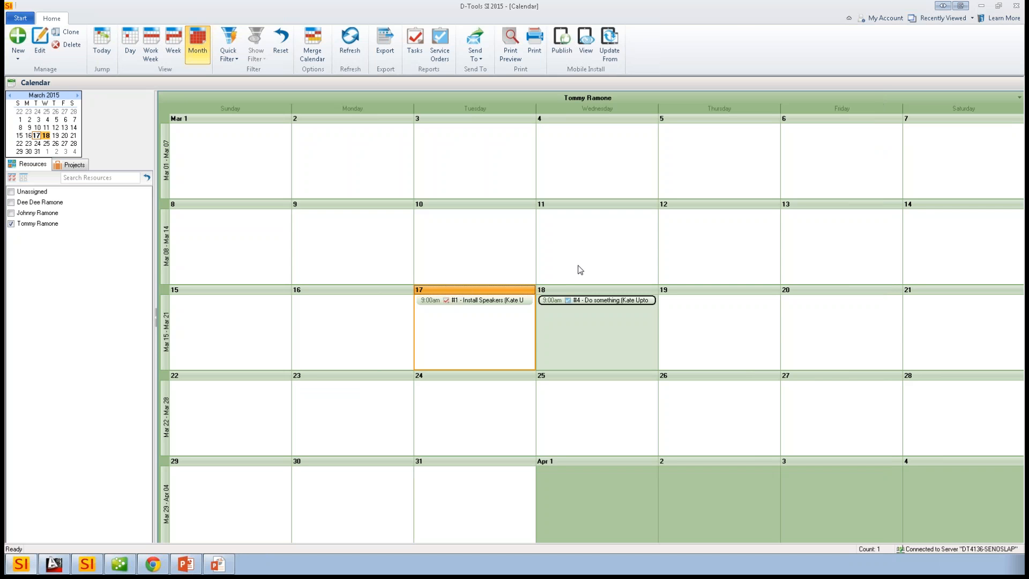
click(335, 268)
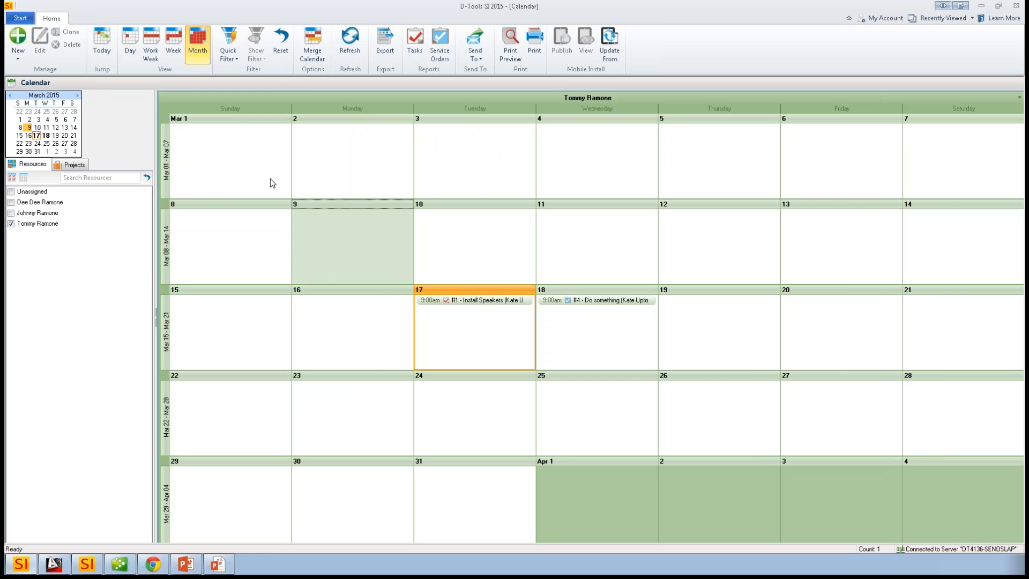
- Open the Resource Hours overview to view the installers' hours for tasks and service orders
click(22, 19)
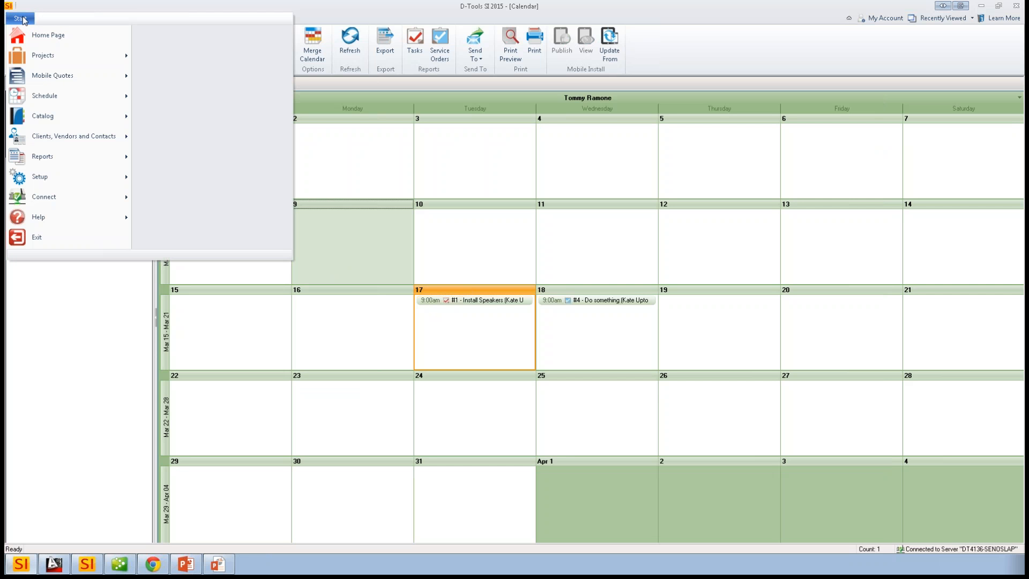
mouse_move(83, 99)
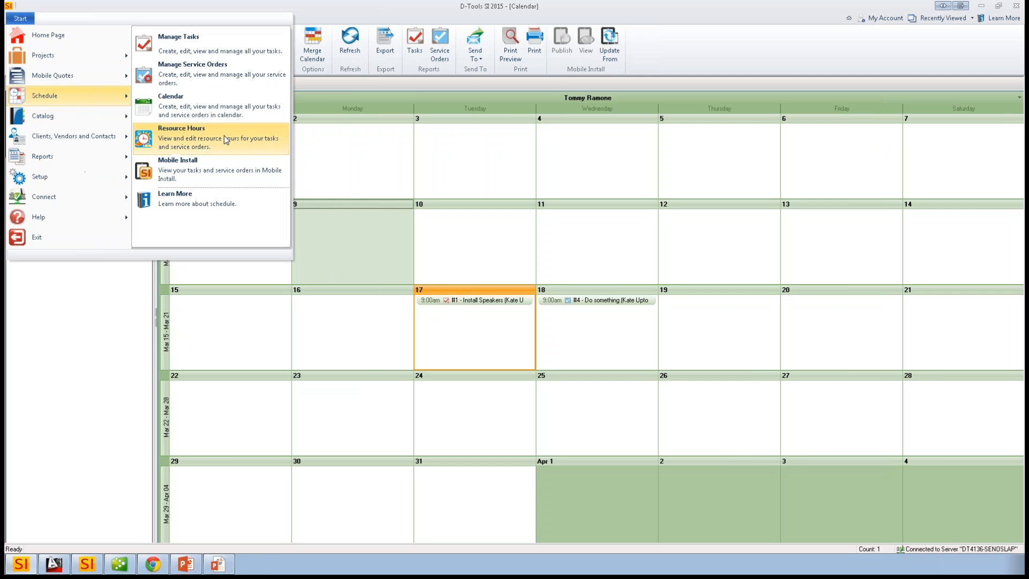
click(225, 140)
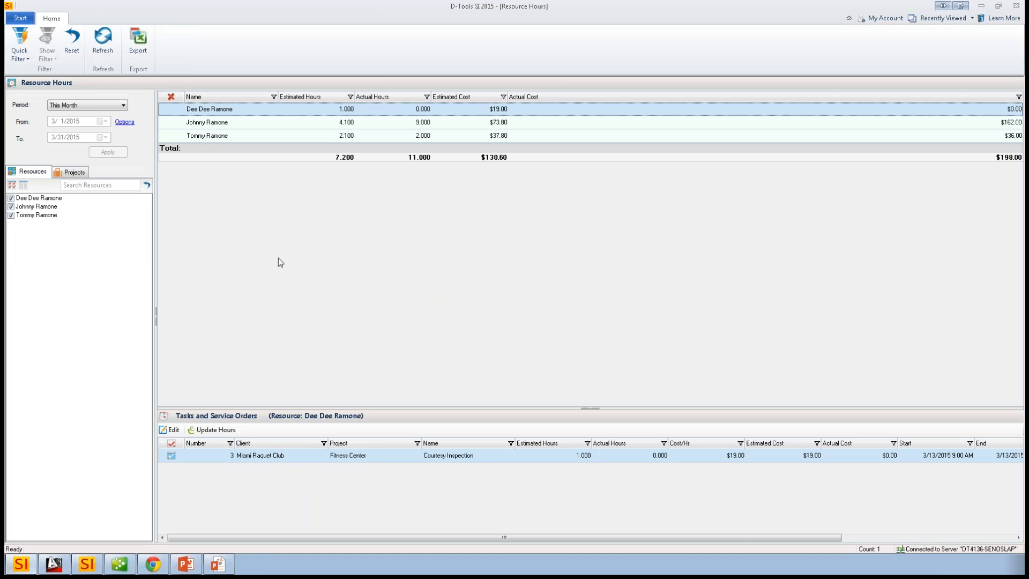
- View the tasks and service orders of the last listed installer and the project list, then return to the home page
click(271, 134)
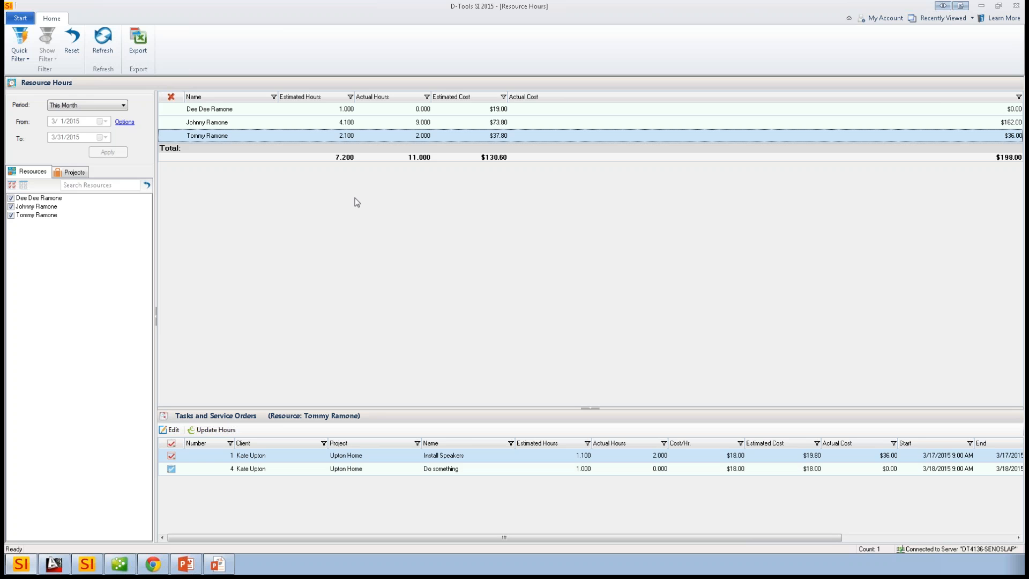
click(71, 171)
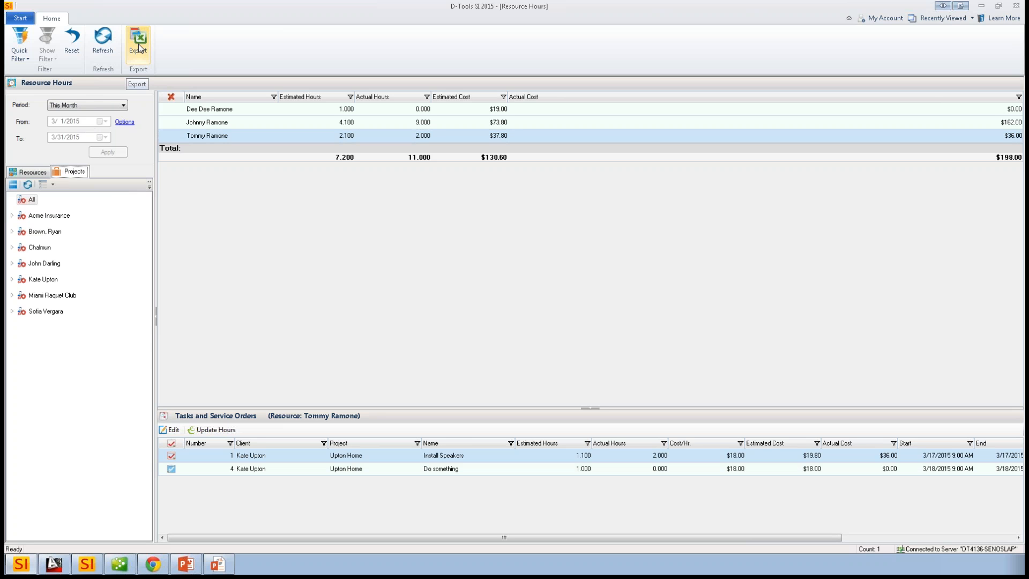
click(28, 20)
click(45, 35)
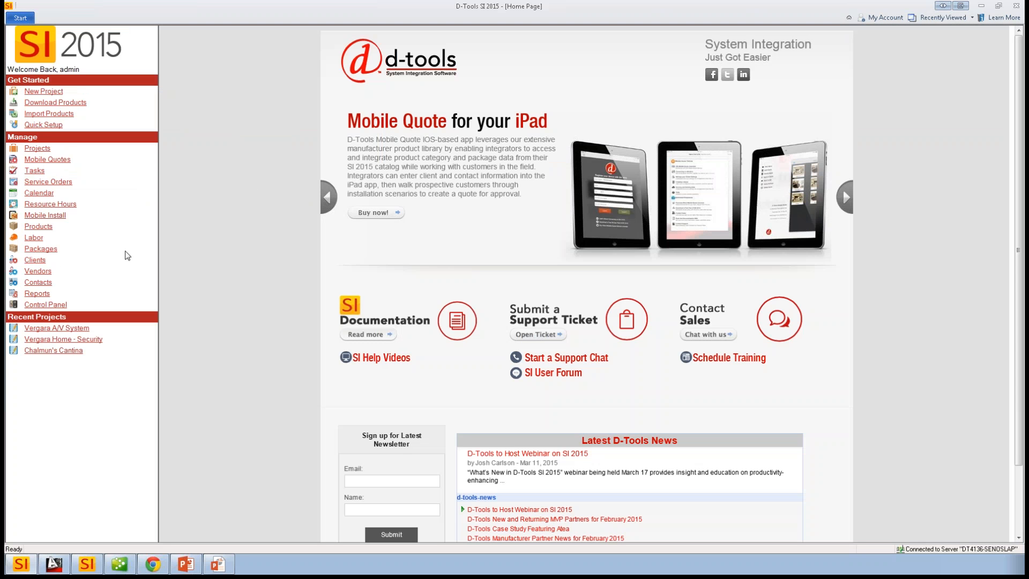
- Check out the Upton Home project from the project list and open it in the Project Editor
key(alt+Tab)
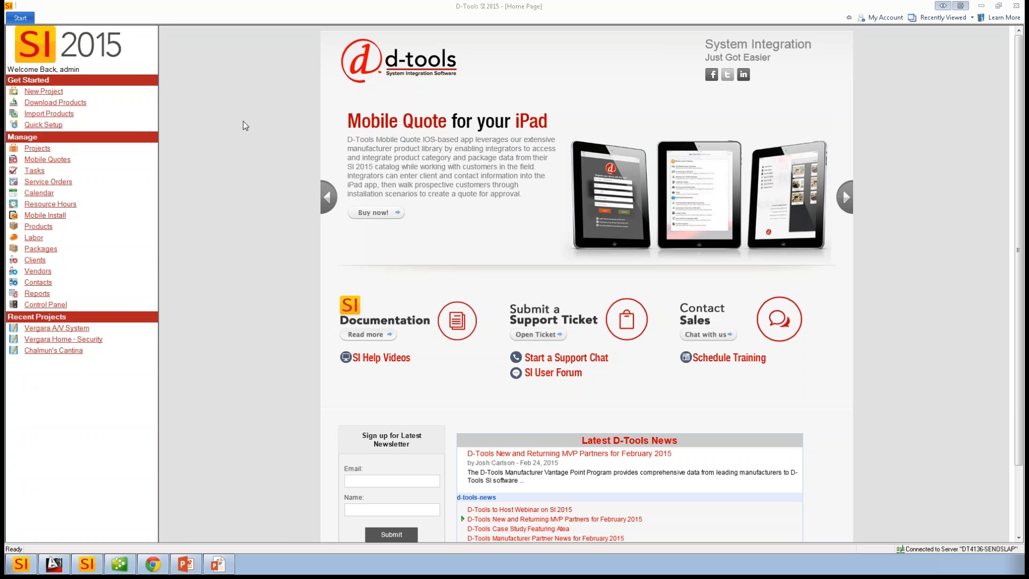
click(19, 18)
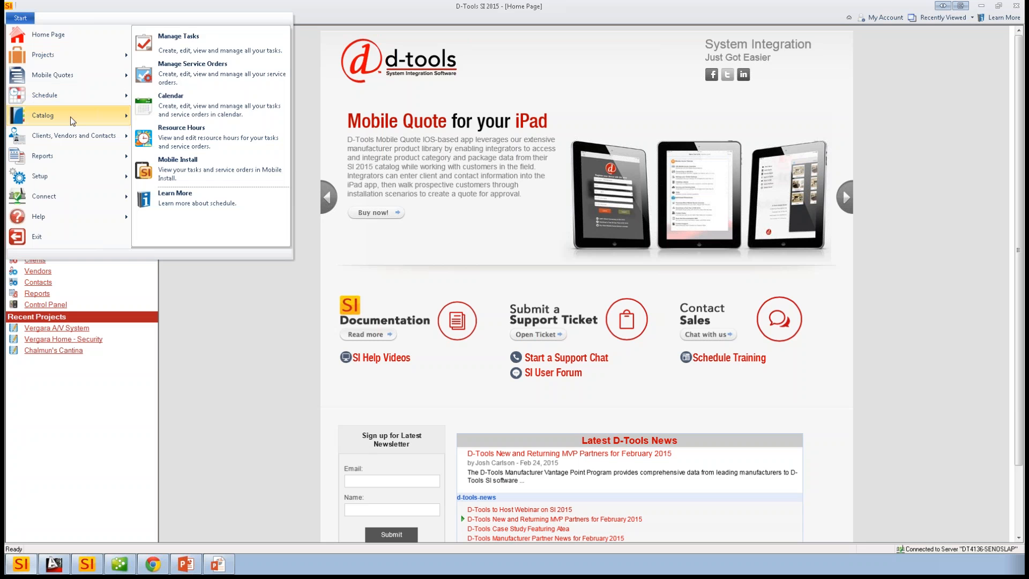
mouse_move(81, 56)
click(172, 52)
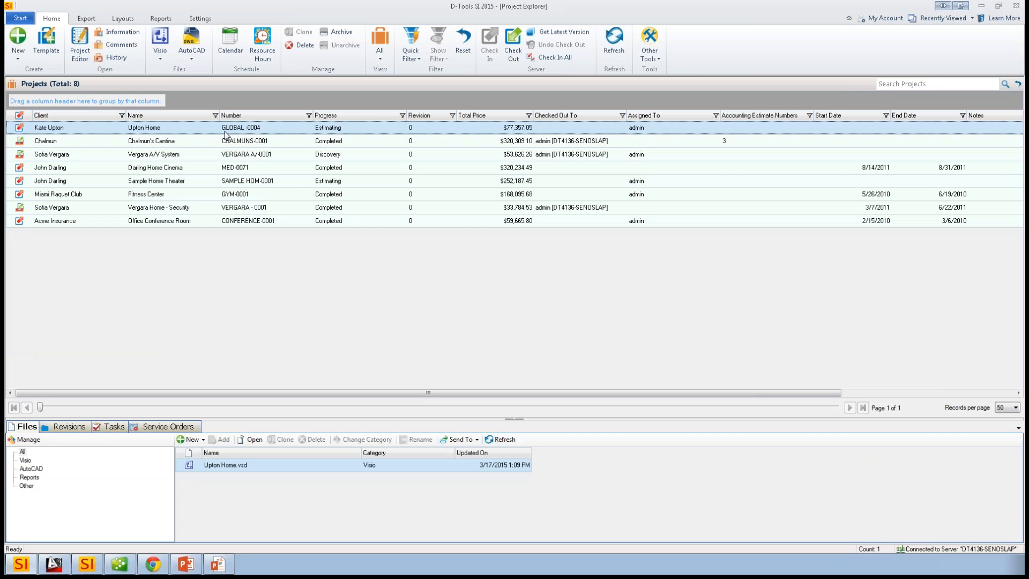
double_click(225, 132)
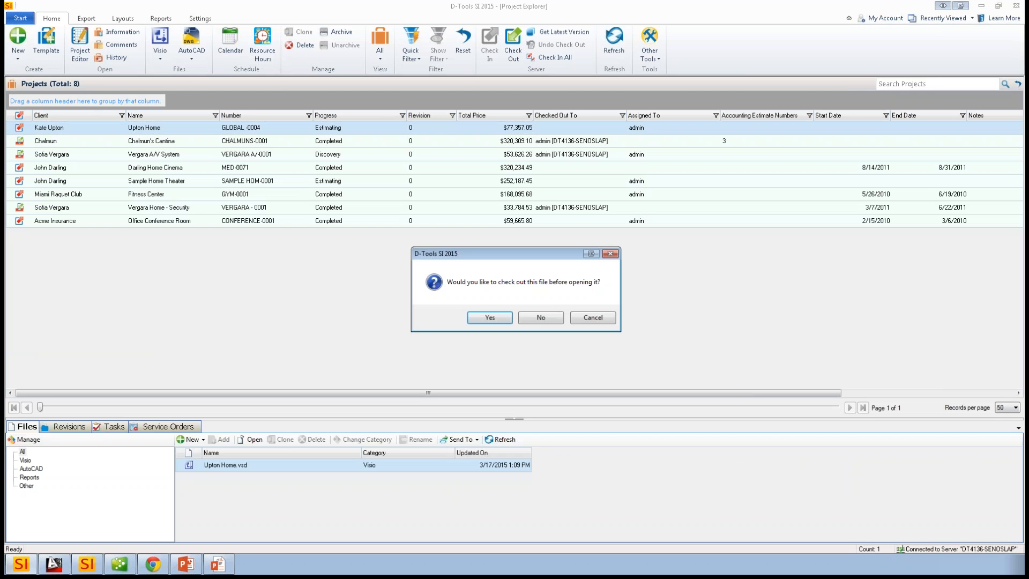
click(490, 319)
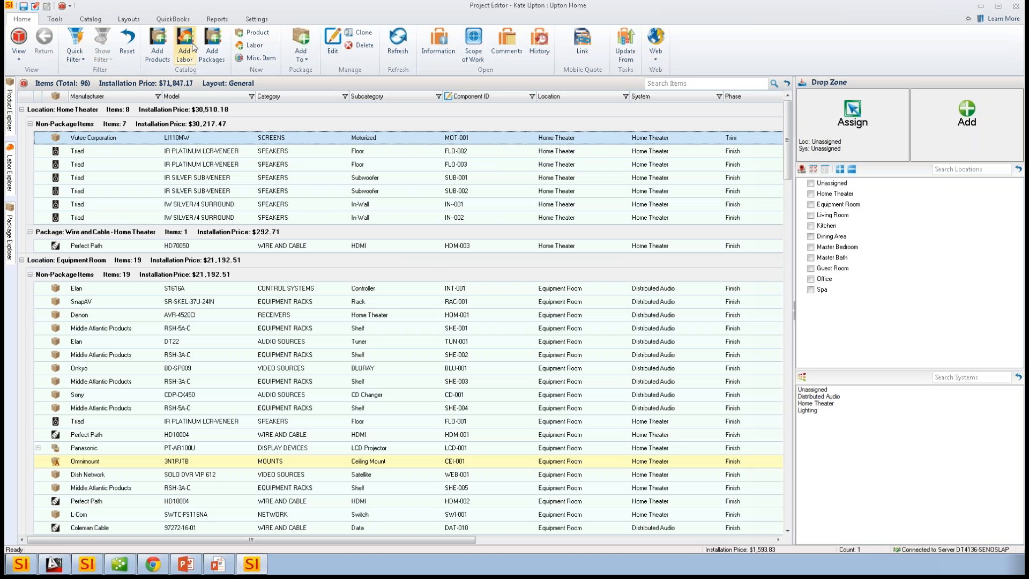
- Check the QuickBooks inventory for the Home Theater items FLO-002 (IR PLATINUM LCR-VENEER) and SUB-001 (IR SILVER SUB-VENEER)
click(177, 19)
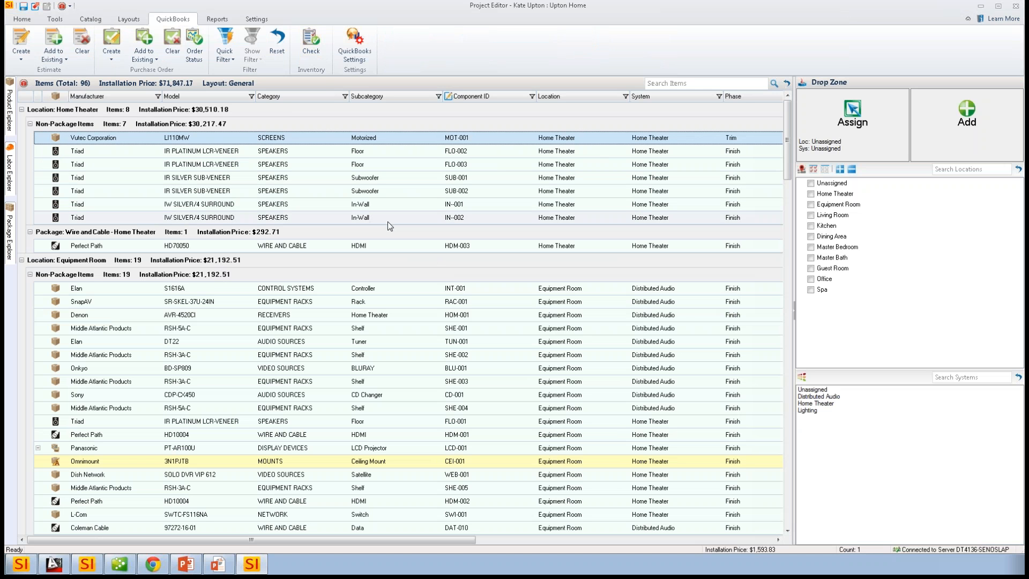
click(225, 151)
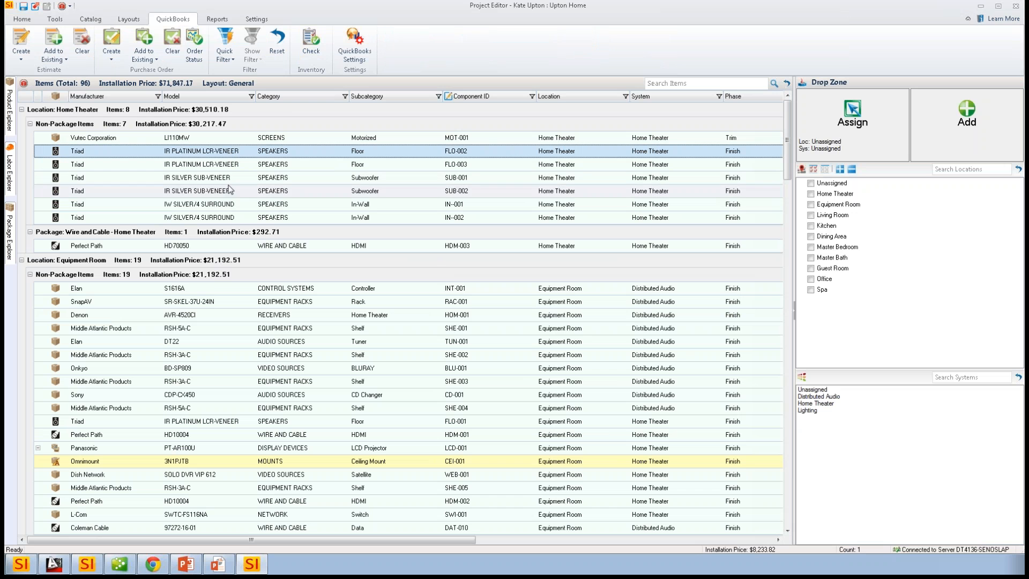
ctrl+click(231, 178)
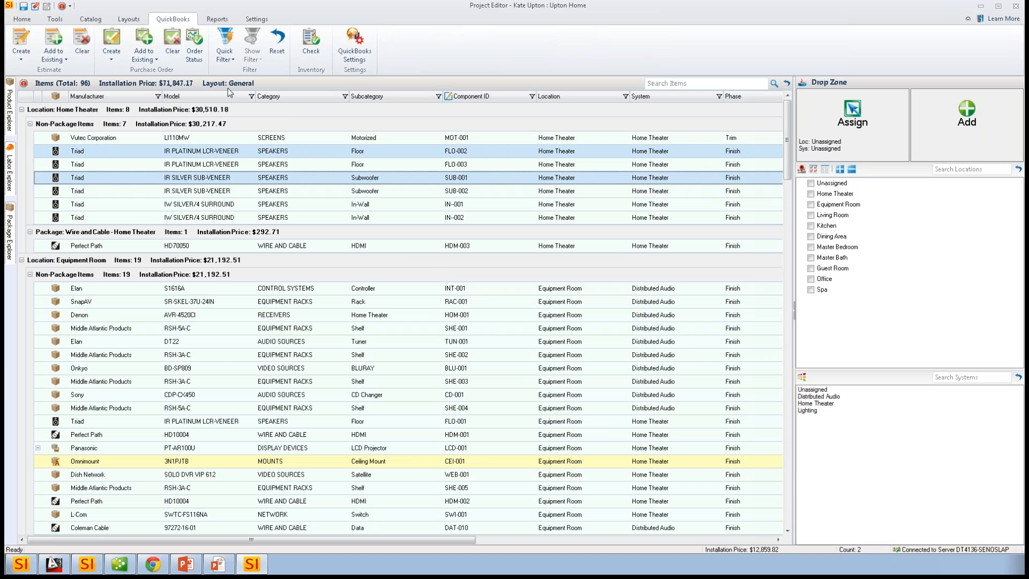
click(310, 44)
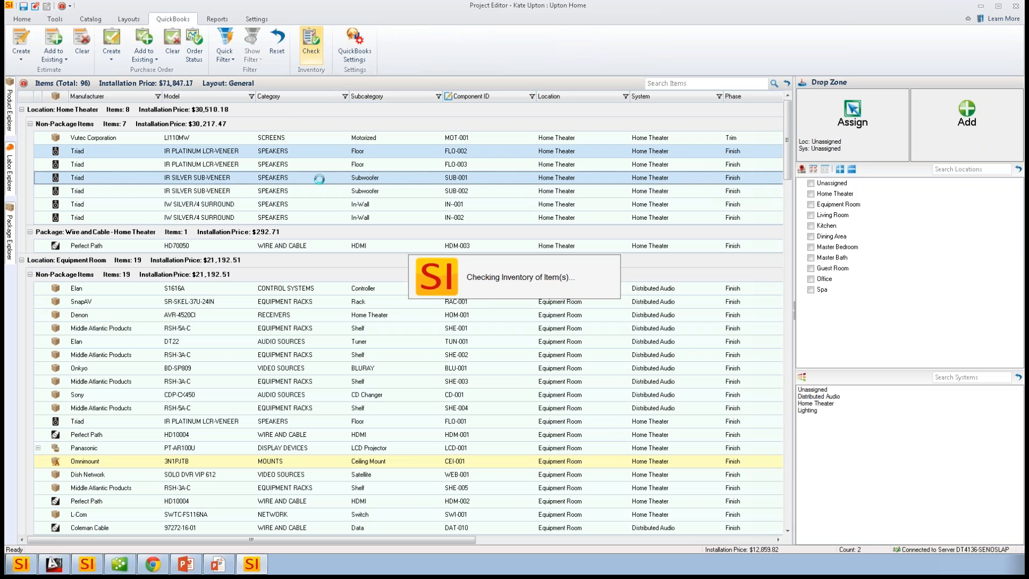
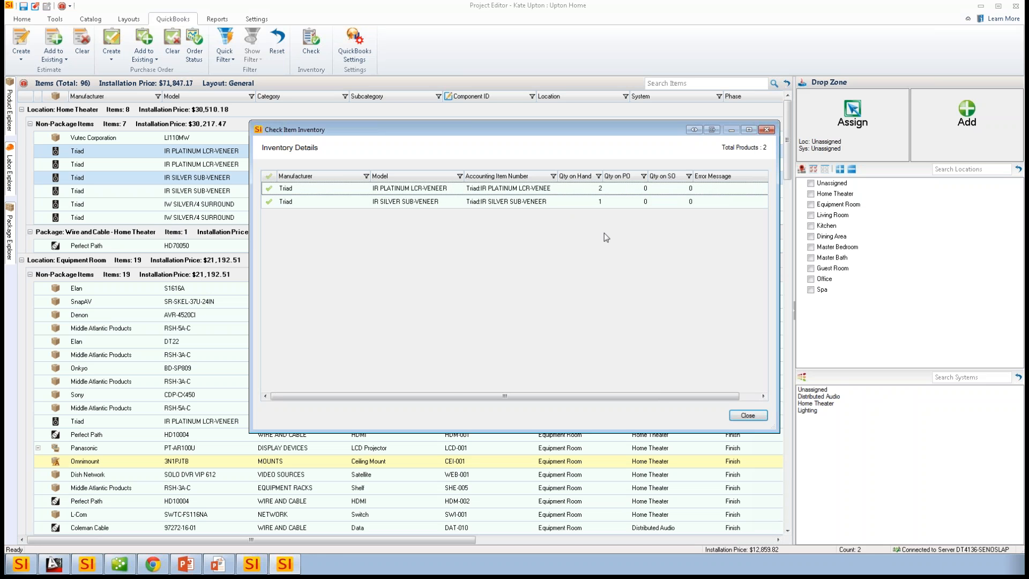
- Close the inventory check, create a QuickBooks estimate for the Upton Home project grouped by System, and save the project
click(747, 415)
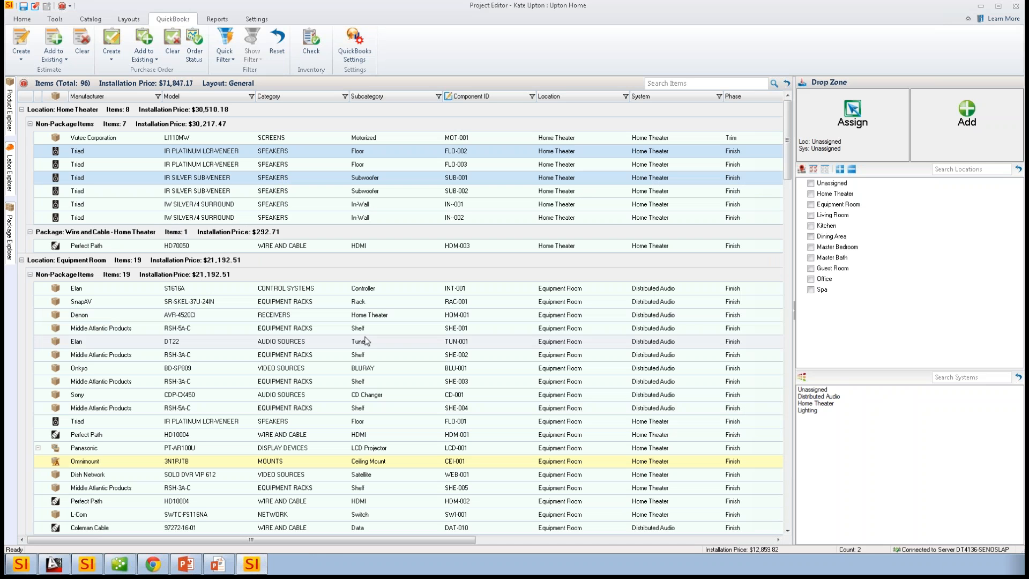
click(353, 204)
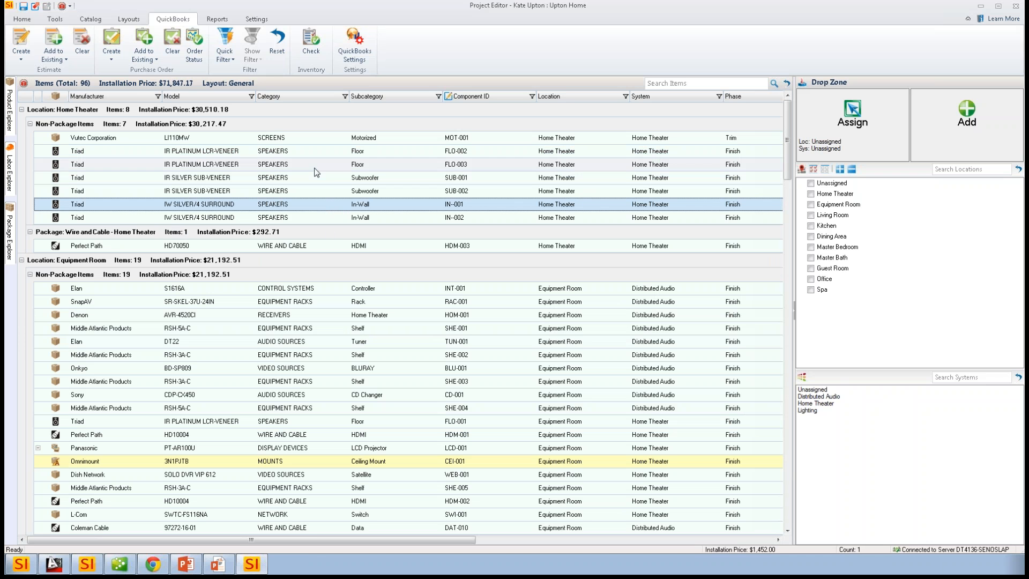
click(24, 57)
click(34, 84)
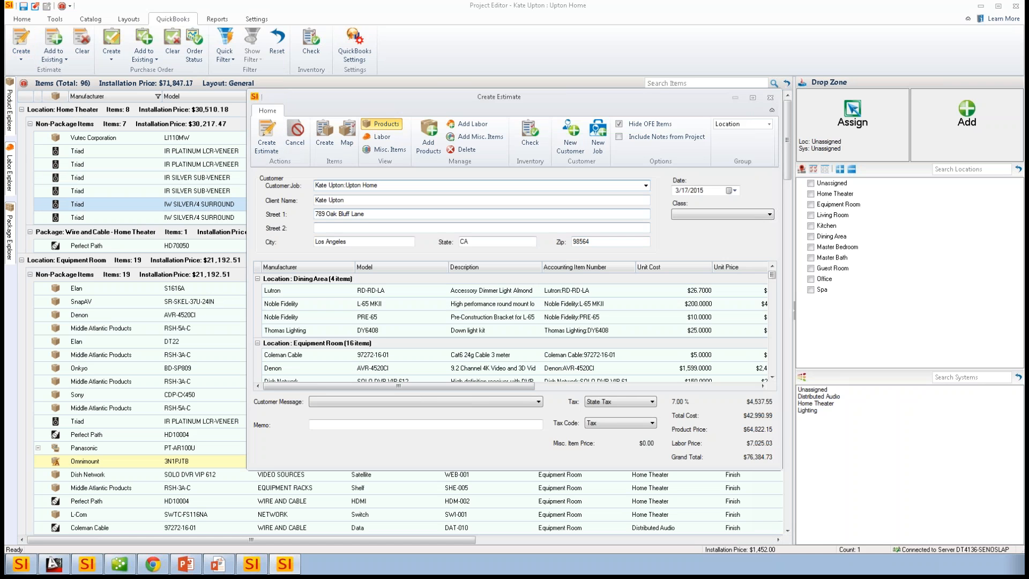
click(769, 123)
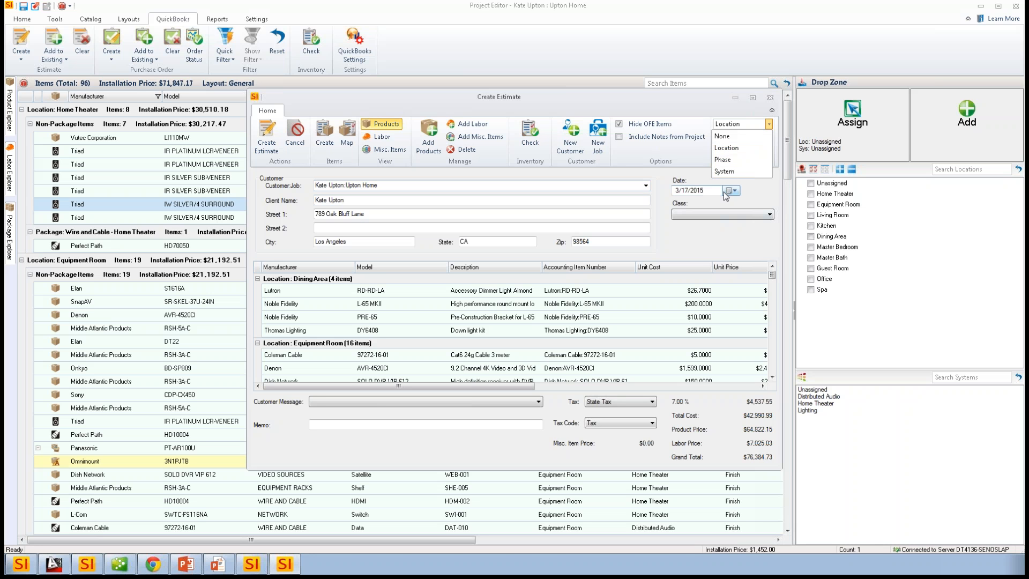
click(726, 172)
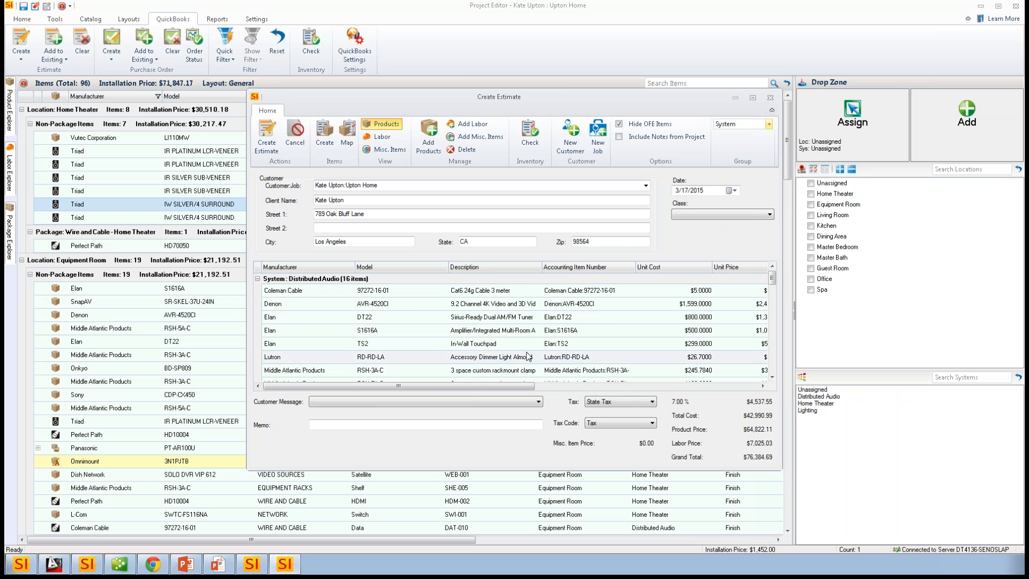
click(266, 137)
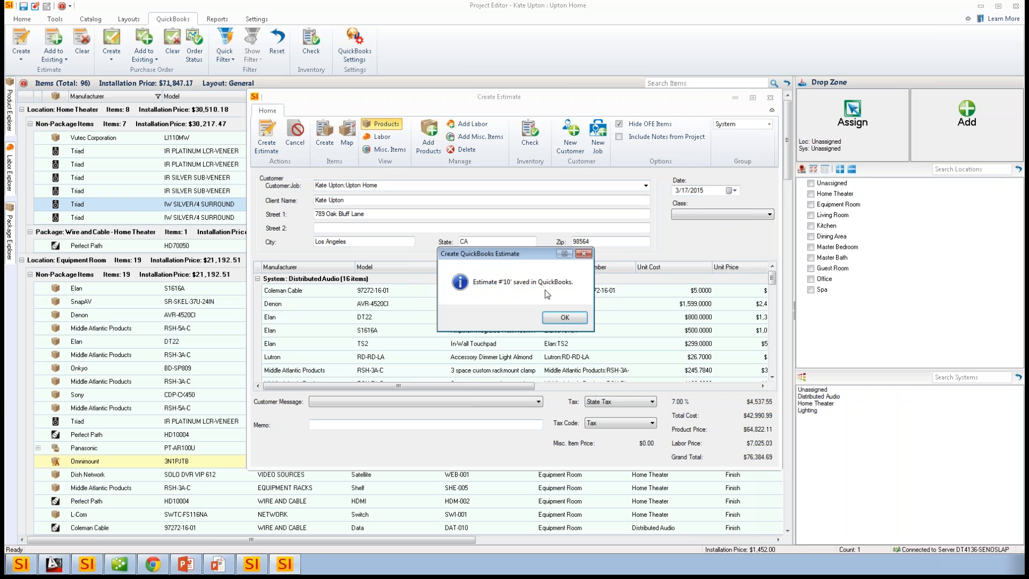
click(564, 318)
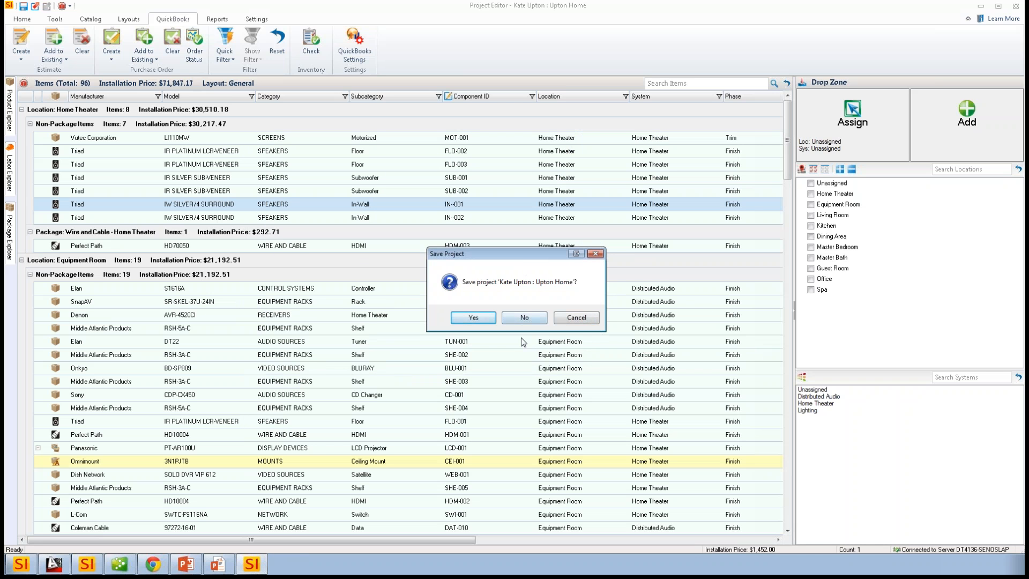
click(473, 318)
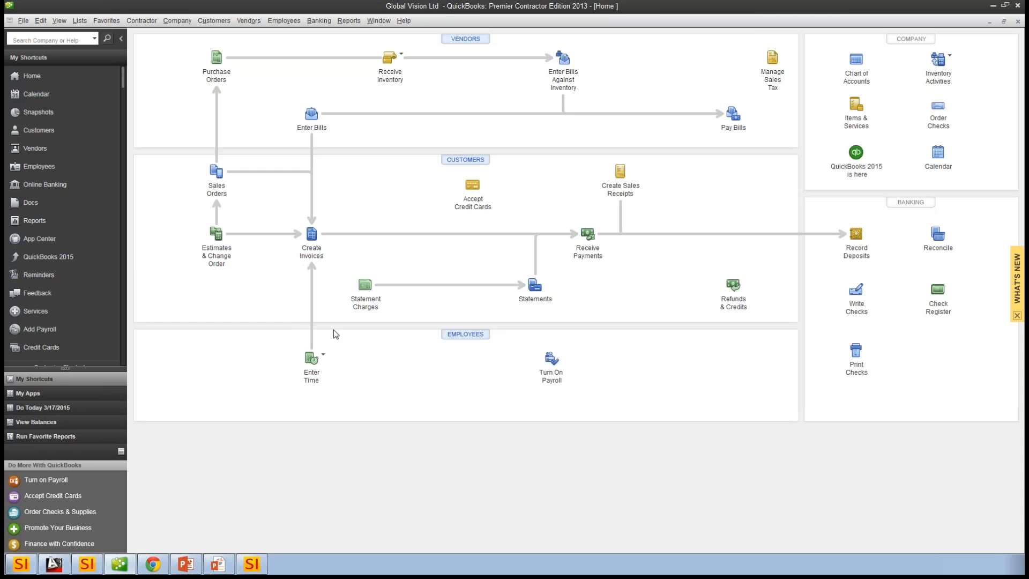
- Switch to QuickBooks and examine the newly created Upton Home estimate, including its Distributed Audio and Home Theater system headings
click(210, 253)
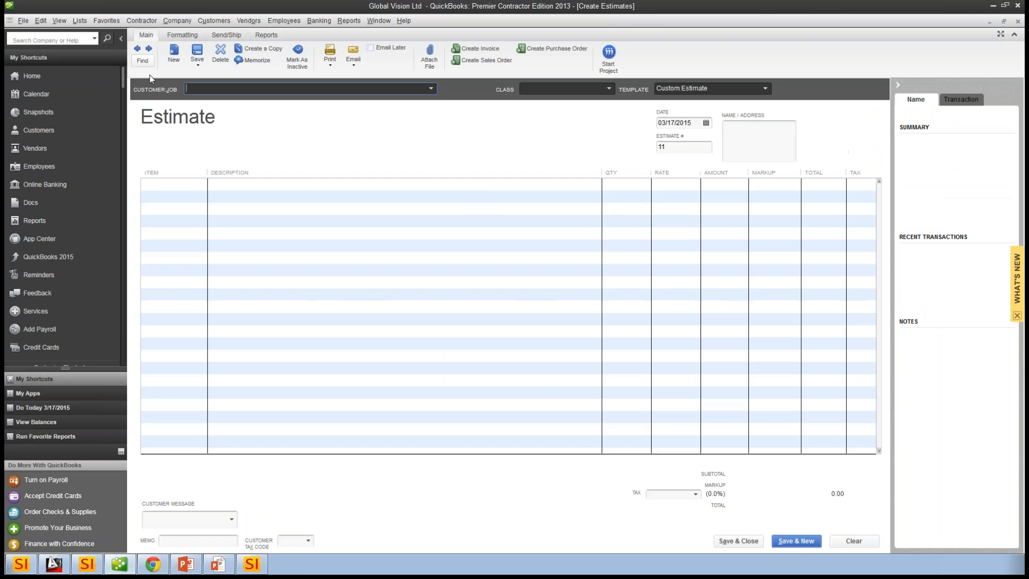
click(137, 48)
click(302, 184)
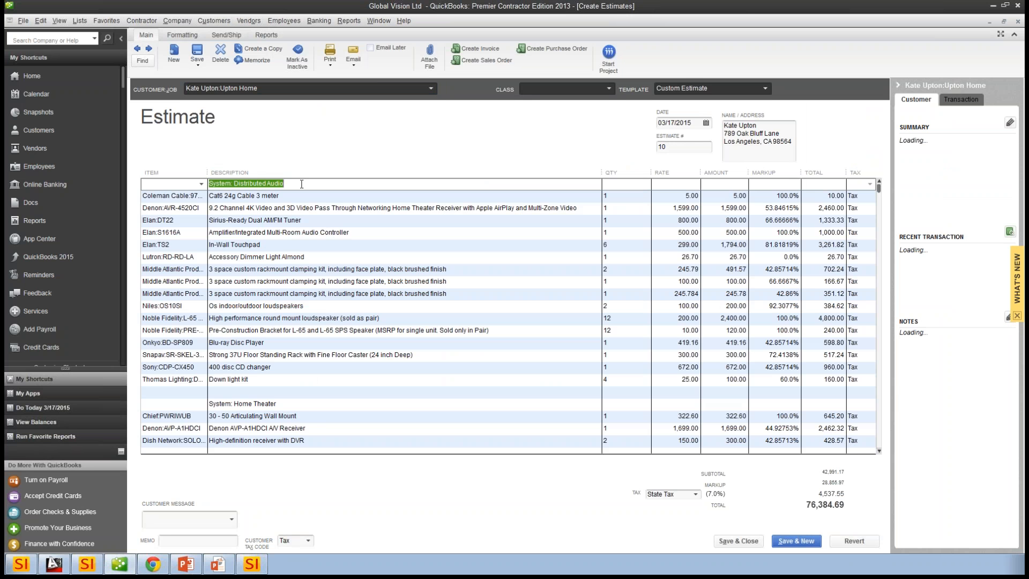
click(287, 402)
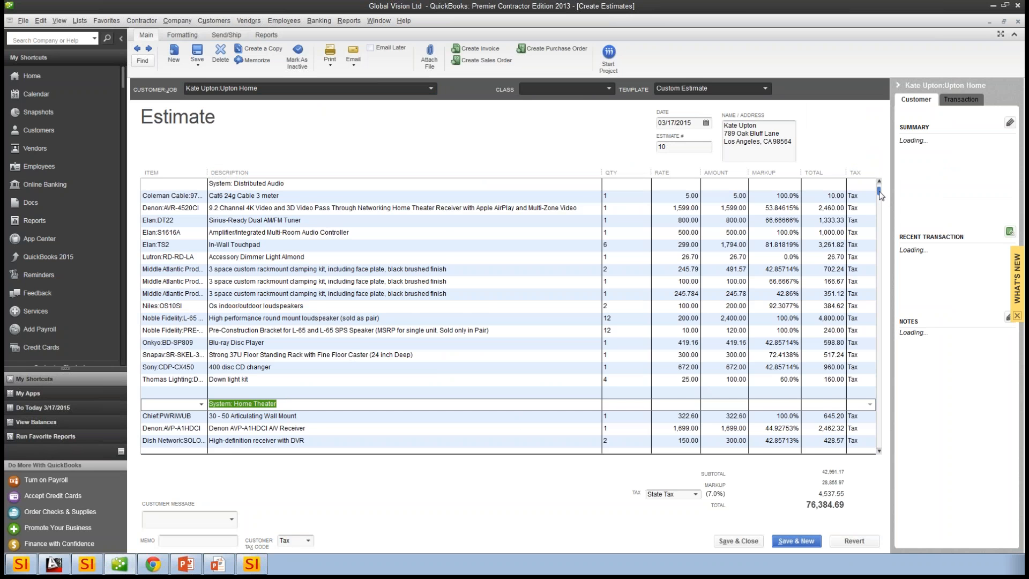
mouse_move(879, 191)
mouse_down()
mouse_move(881, 261)
mouse_move(880, 187)
mouse_up()
- Review the previous estimate's Dining Area and Equipment Room location headings, and switch back to the Project Editor
click(137, 48)
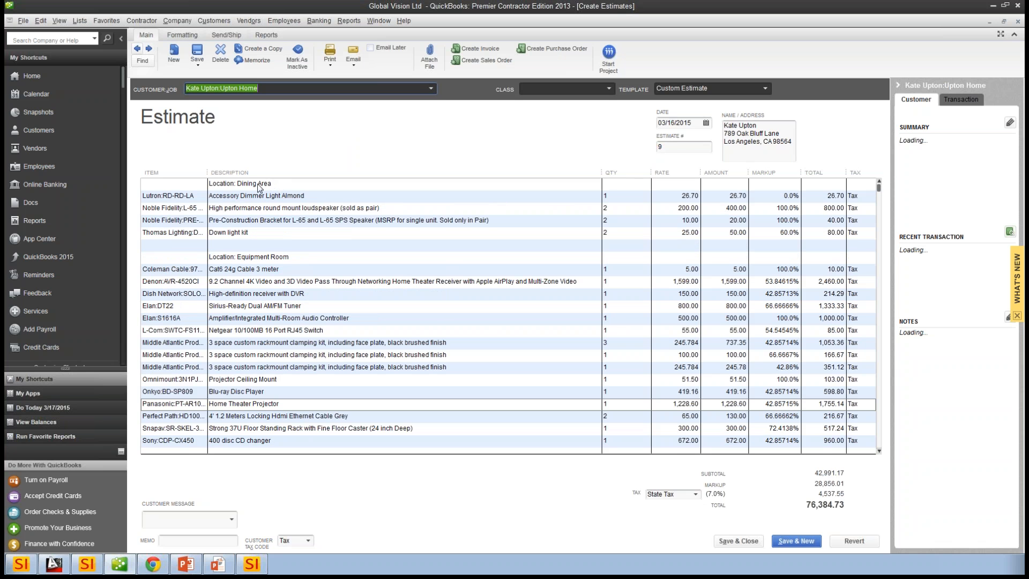
click(258, 183)
click(299, 257)
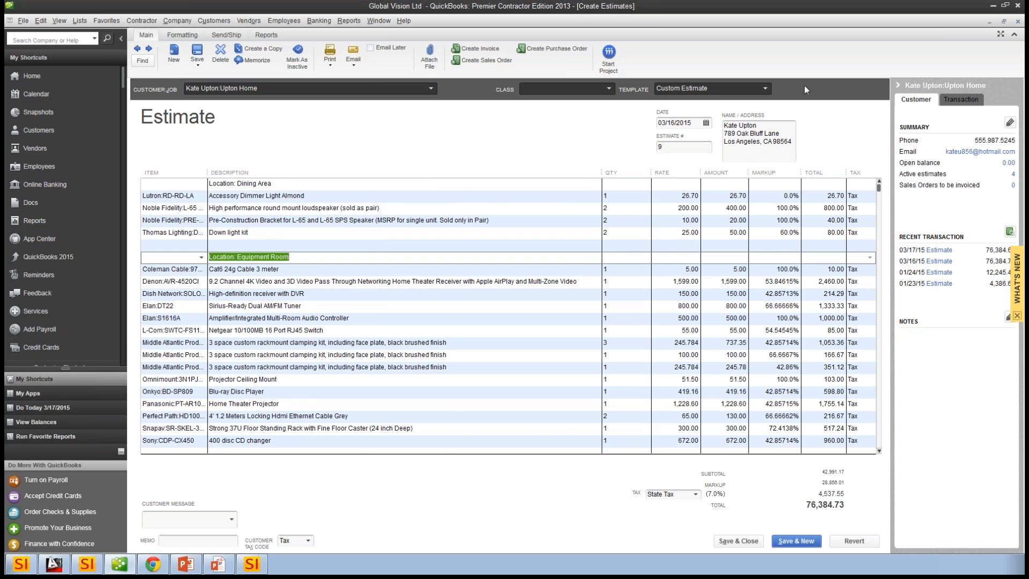
click(992, 5)
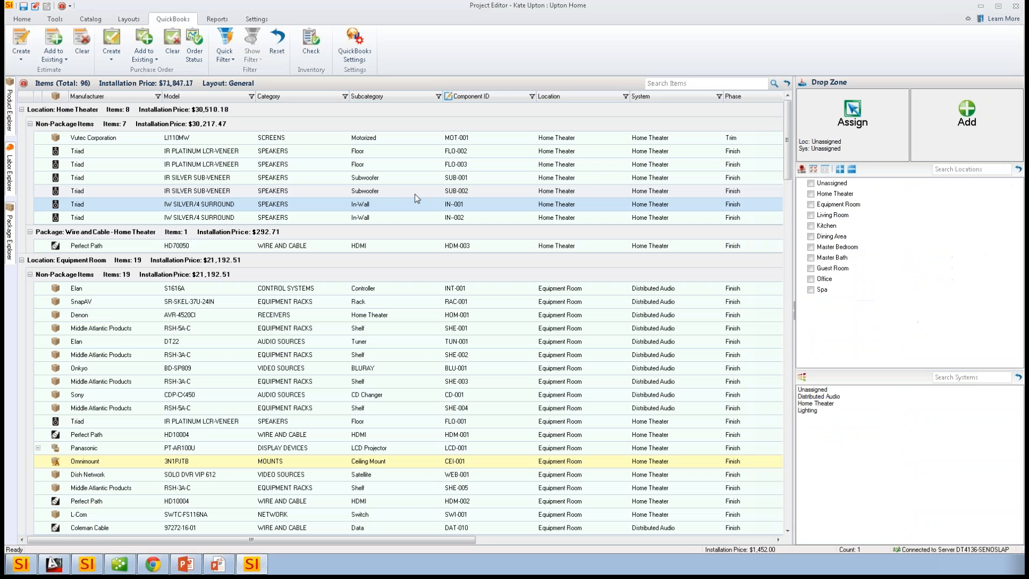
- Review the product, misc parts, labor and miscellaneous item names in the QuickBooks estimate settings, and leave without saving
click(241, 141)
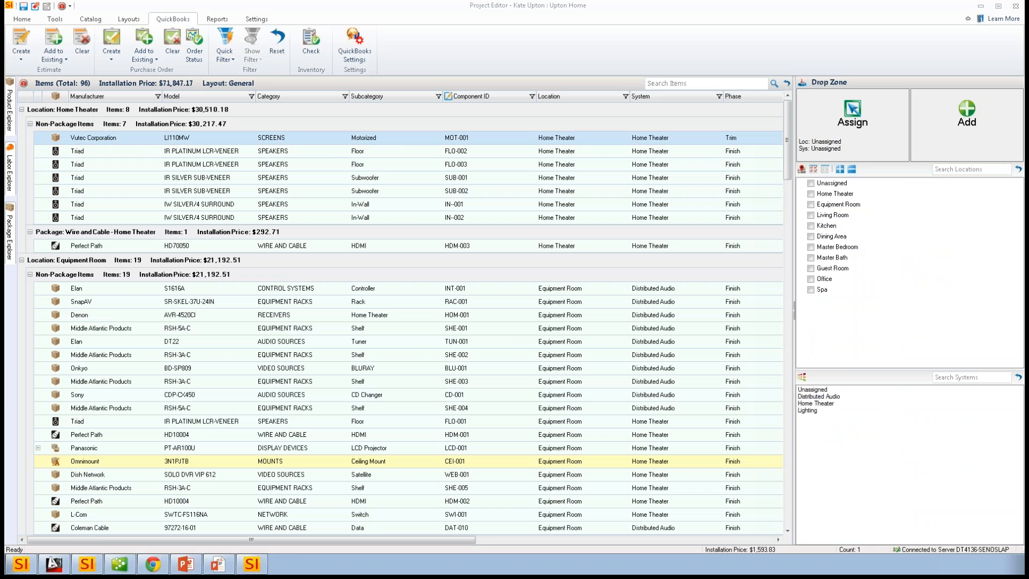
click(356, 45)
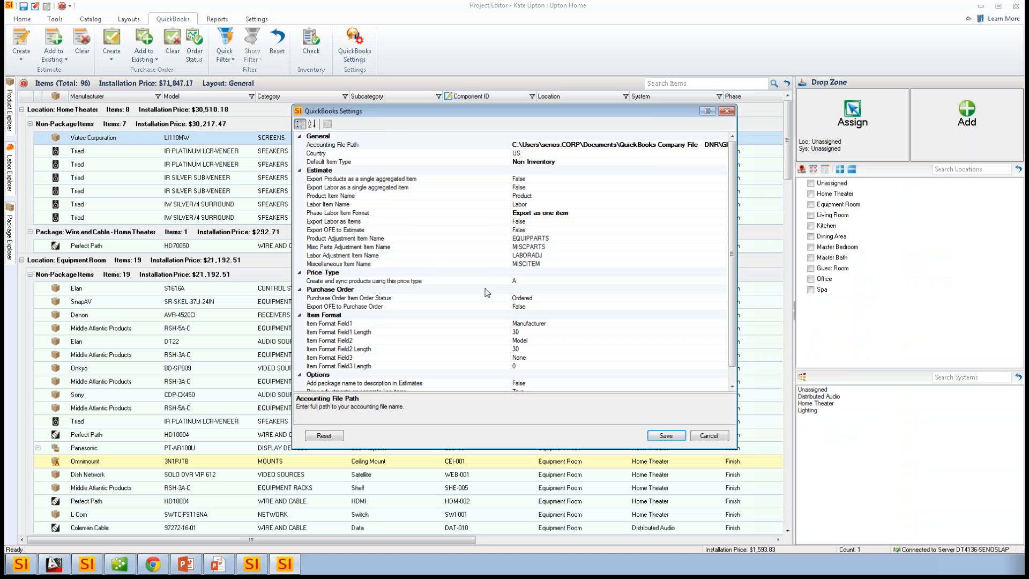
click(384, 239)
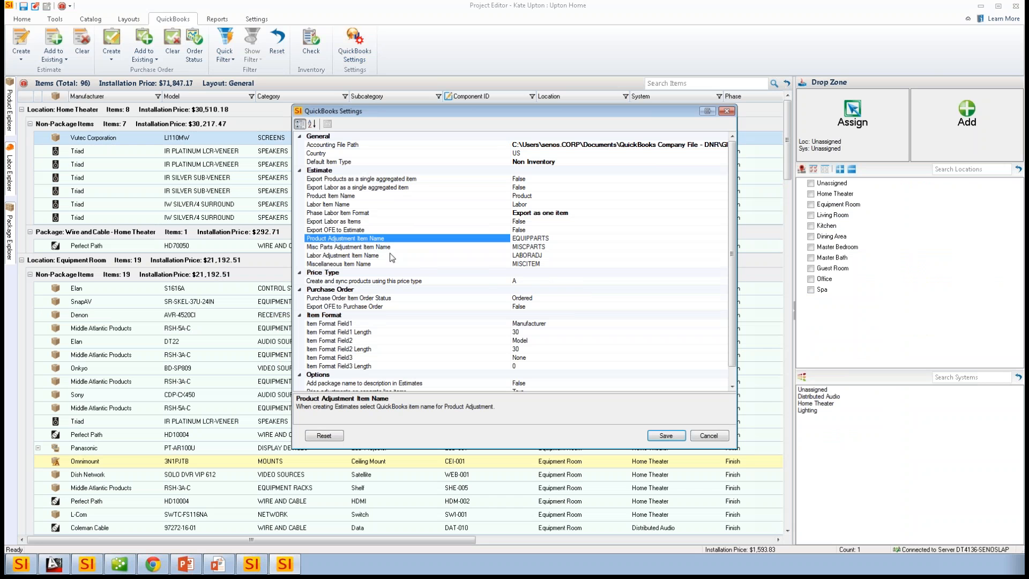
click(390, 247)
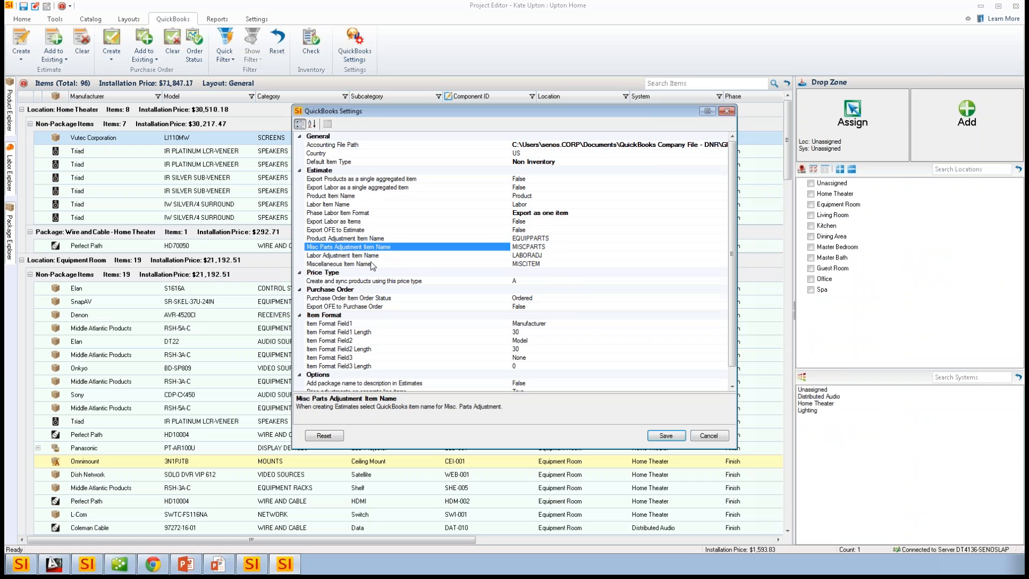
click(378, 257)
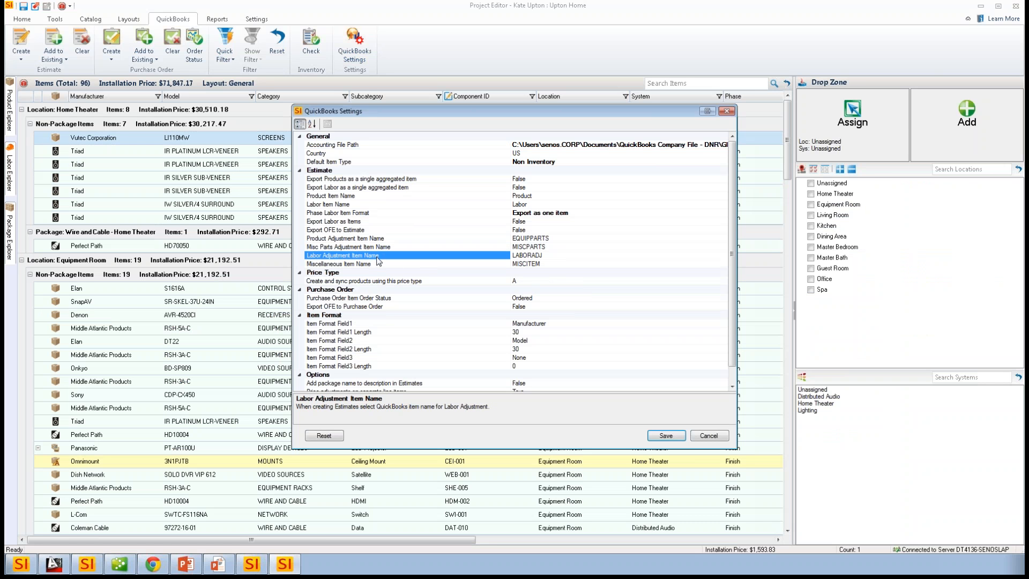
click(368, 265)
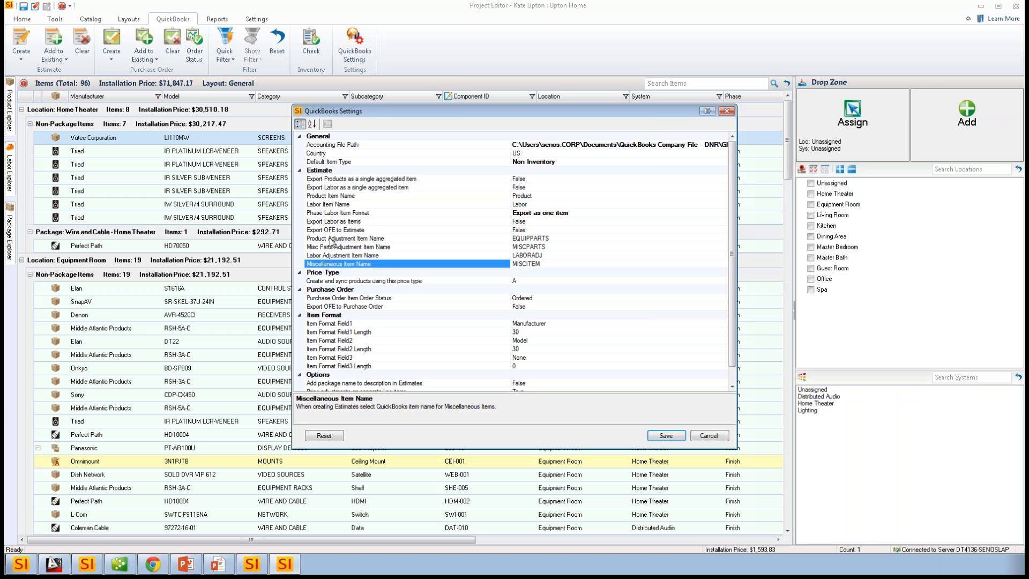
click(549, 239)
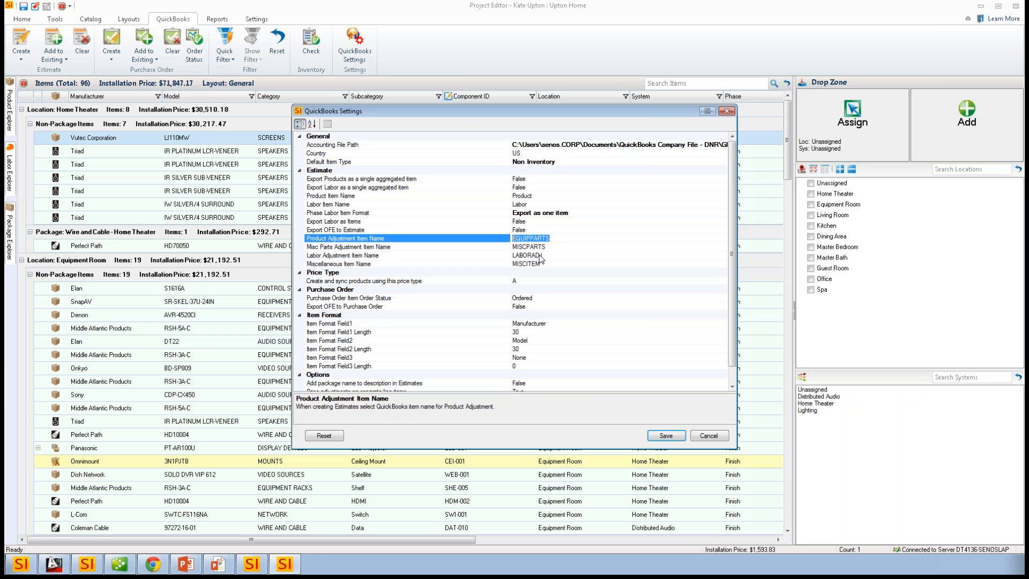
click(557, 239)
click(706, 436)
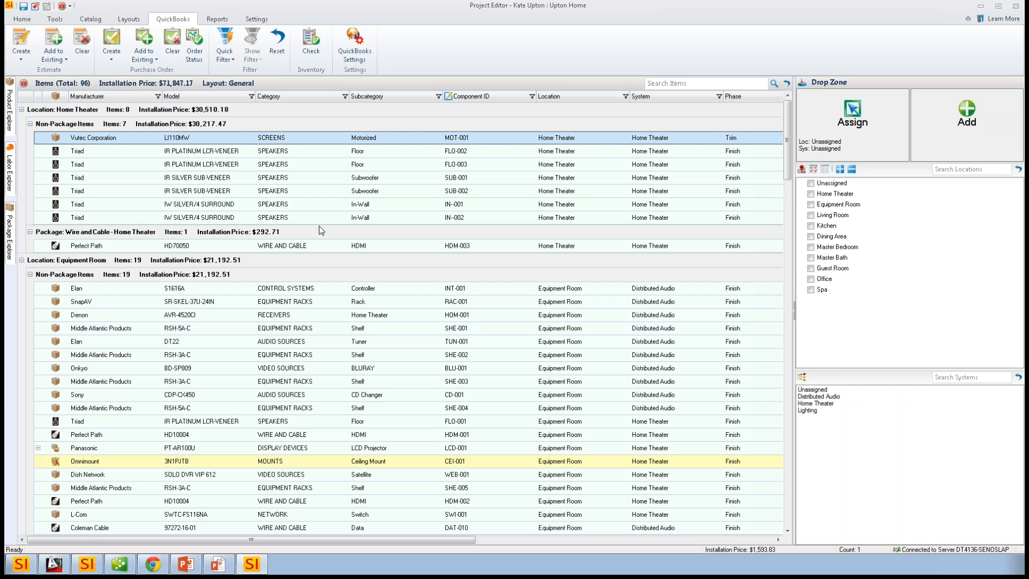
- Return to the Project Explorer and show all file categories of the Upton Home project
click(29, 22)
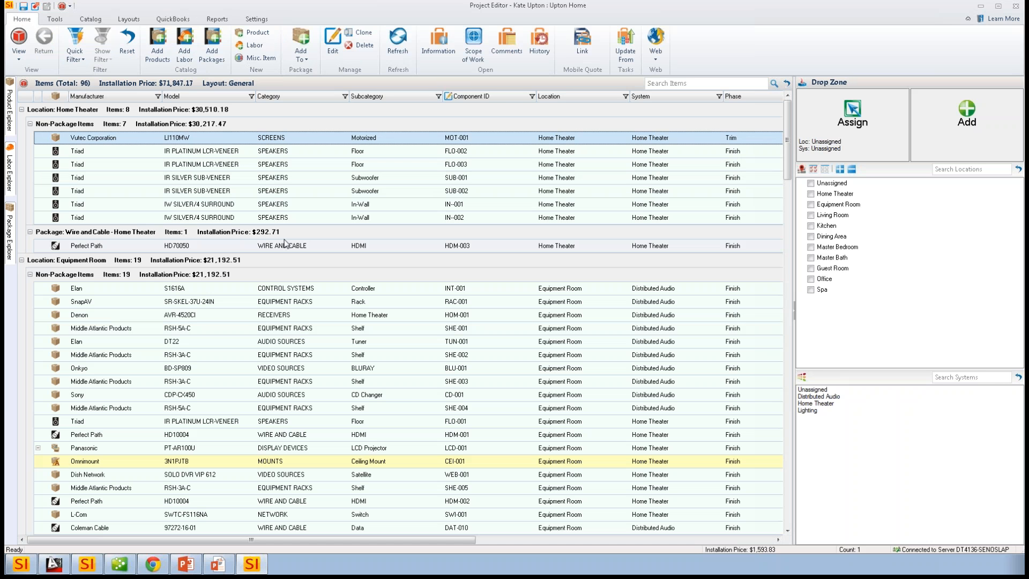
click(981, 7)
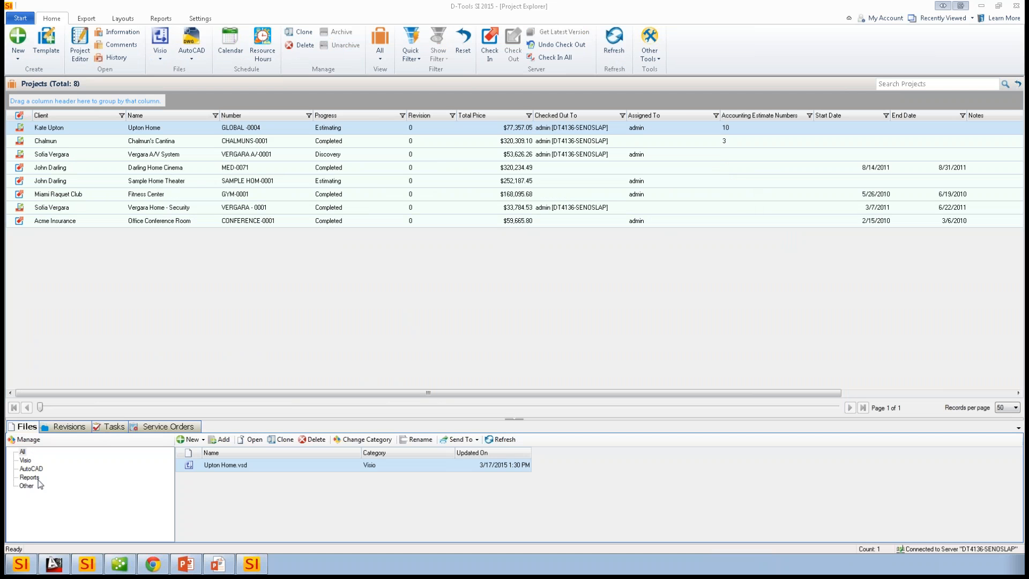
click(23, 452)
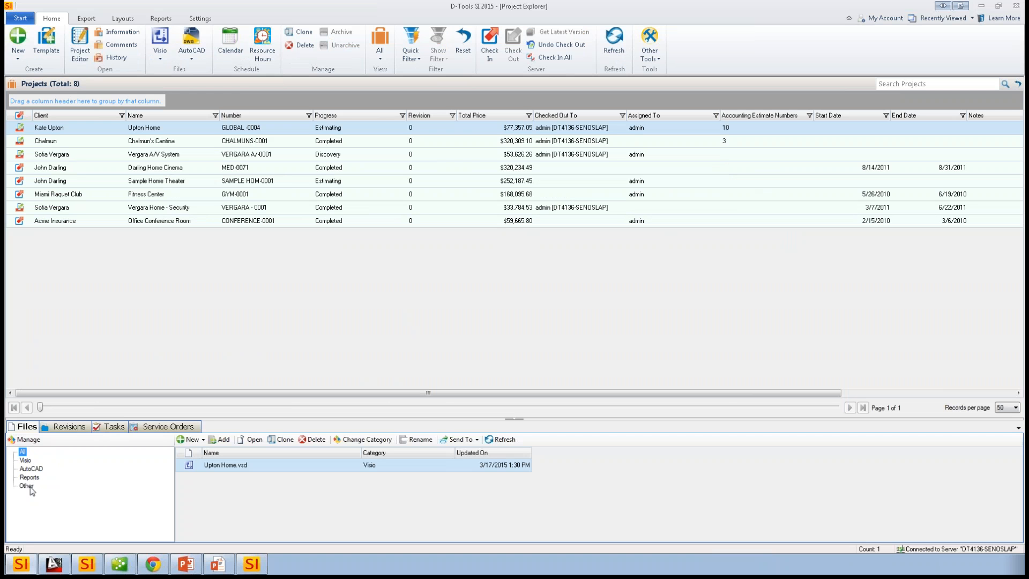
- Add an Xrefs subcategory under the AutoCAD file category and save the file categories
click(22, 441)
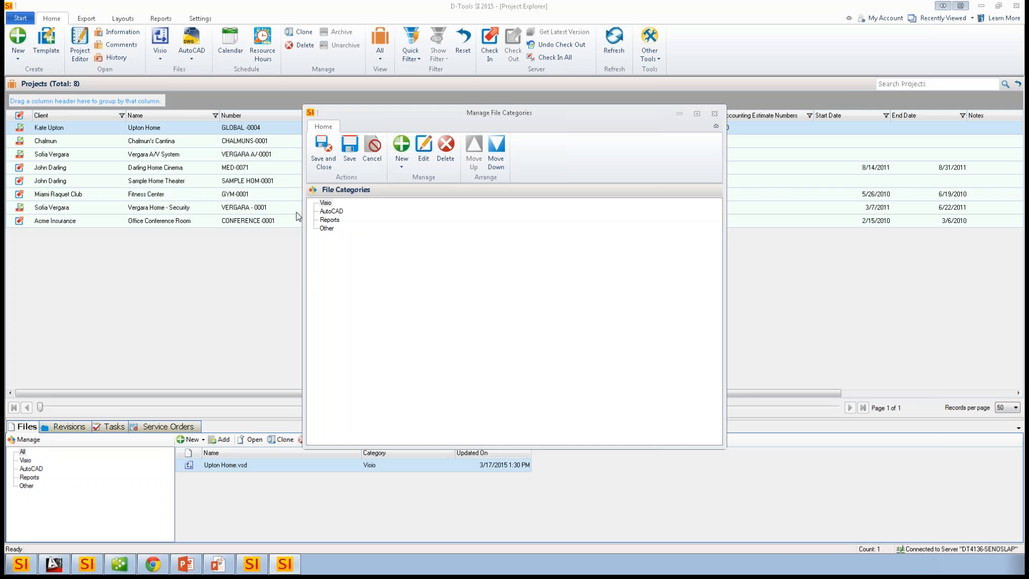
click(330, 211)
click(401, 167)
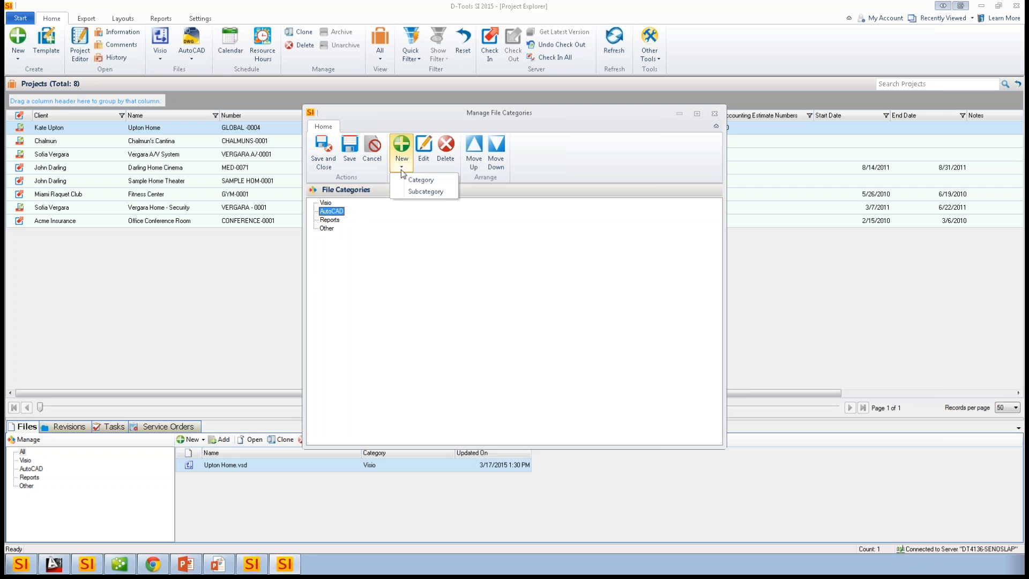
click(392, 257)
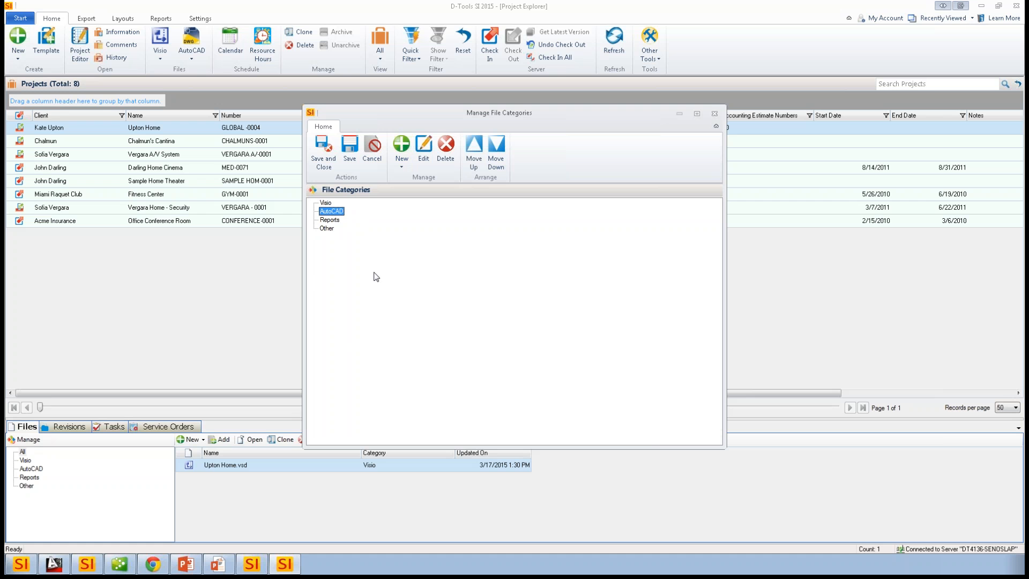
click(402, 169)
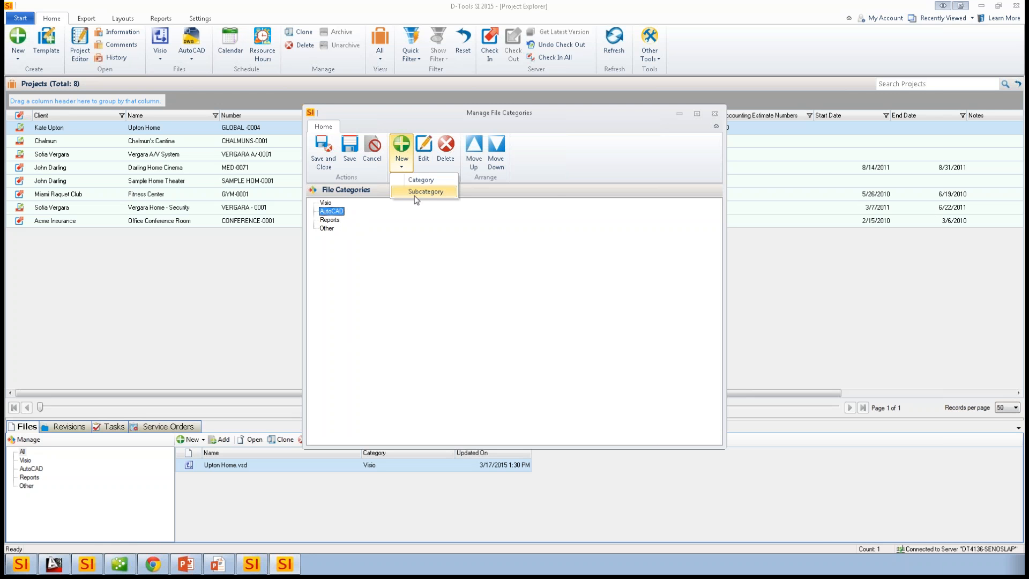
click(423, 193)
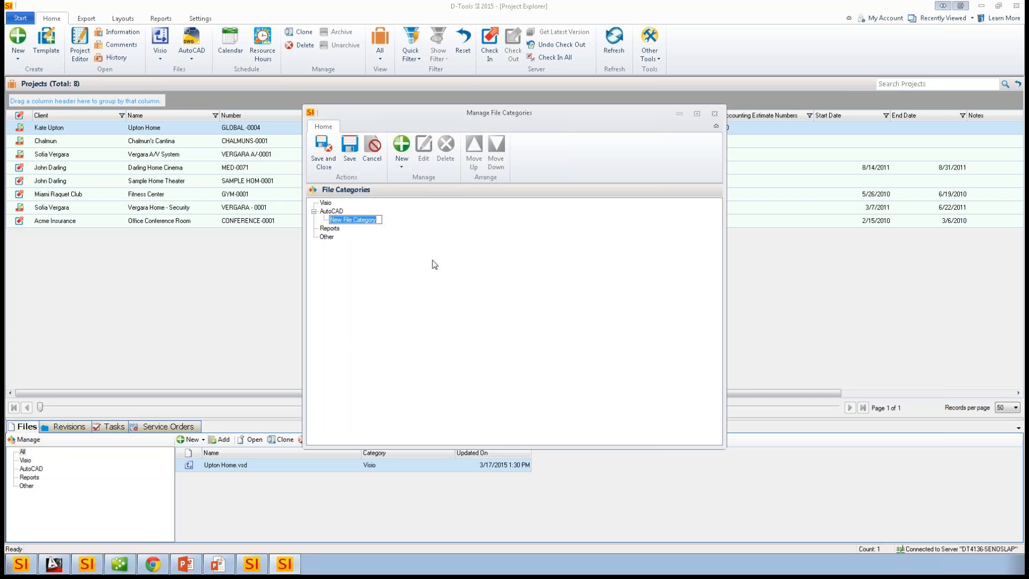
text(Xrefs)
key(Return)
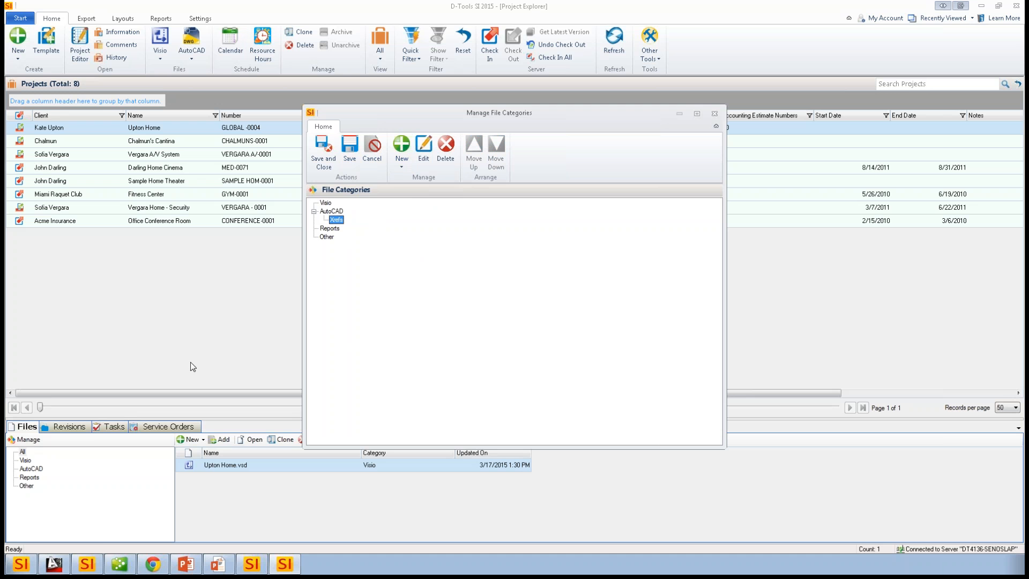
click(349, 148)
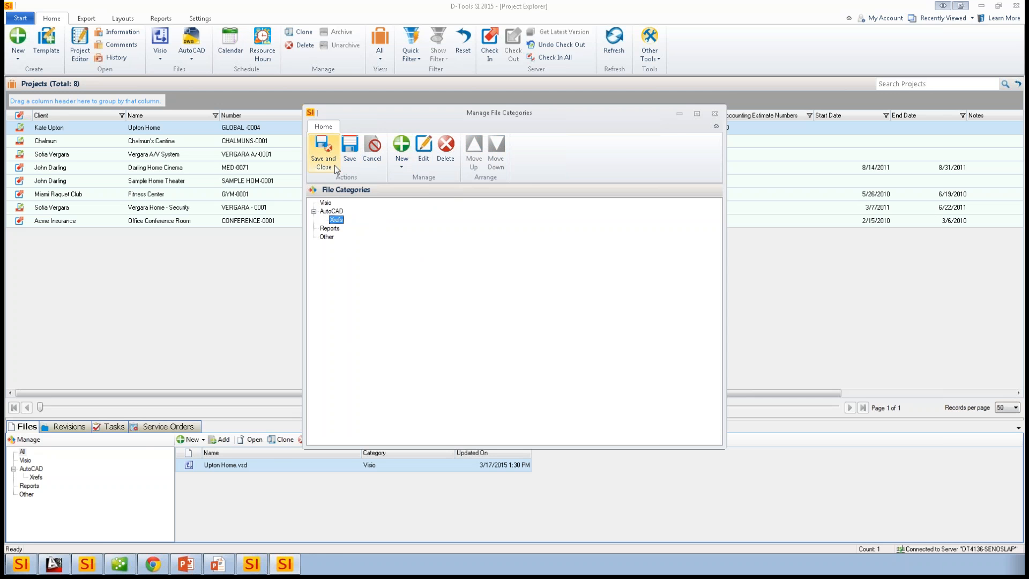
click(714, 113)
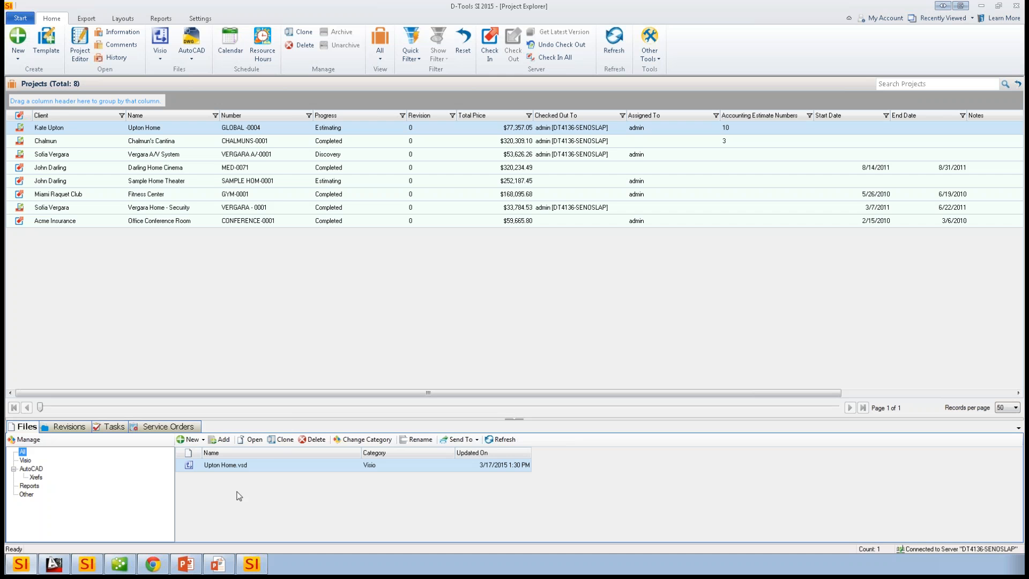
- Review the Upton Home project's revisions, tasks and service orders
click(255, 466)
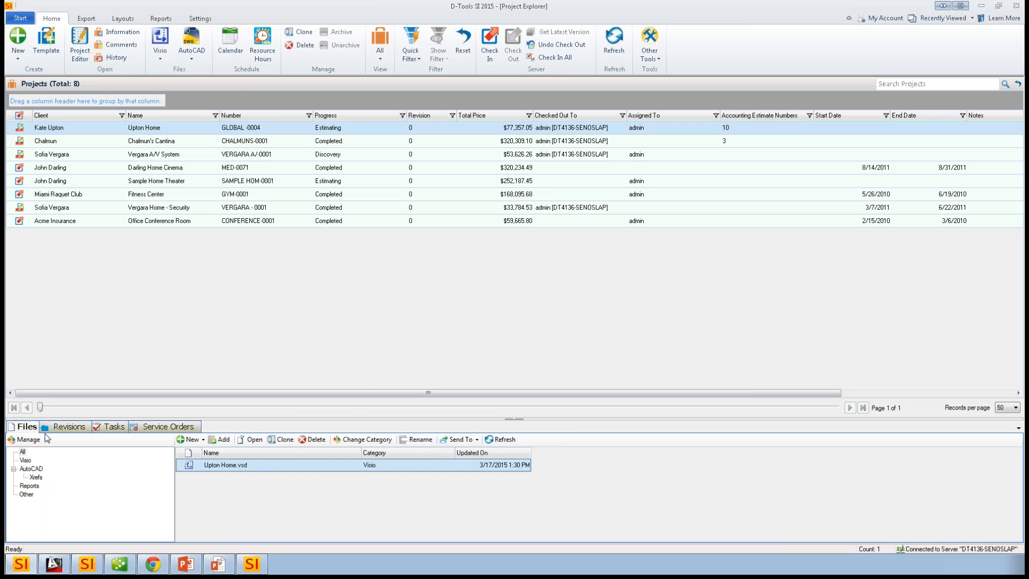
click(65, 427)
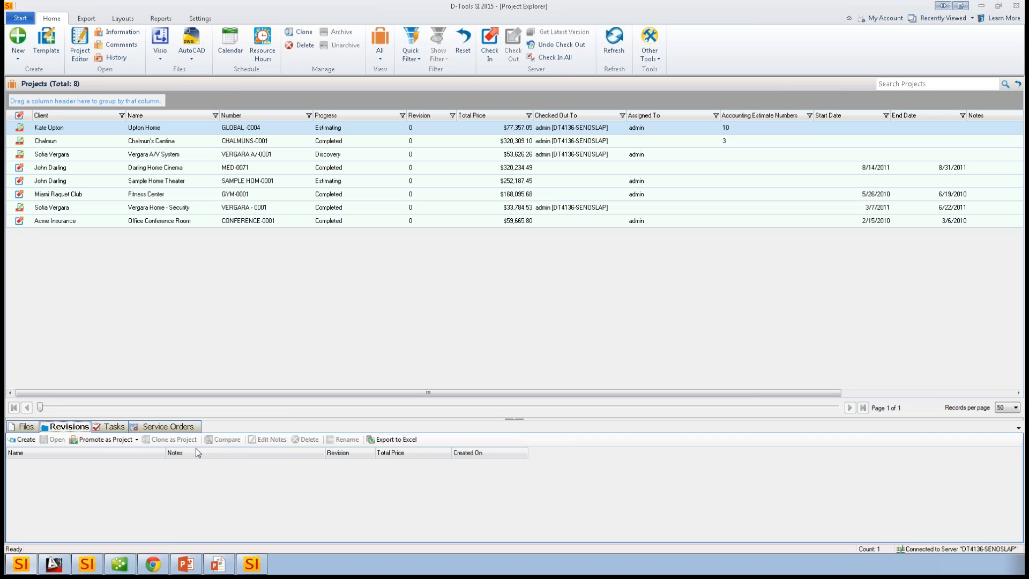
click(117, 428)
click(161, 428)
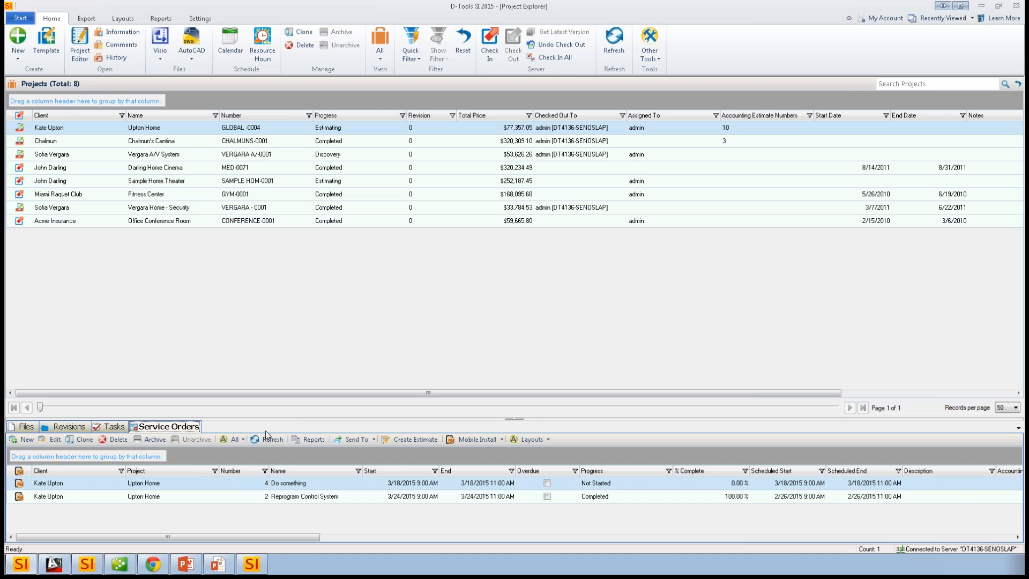
- Open the Upton Home service order "Do something" to review its general details, and close it without changes
click(305, 484)
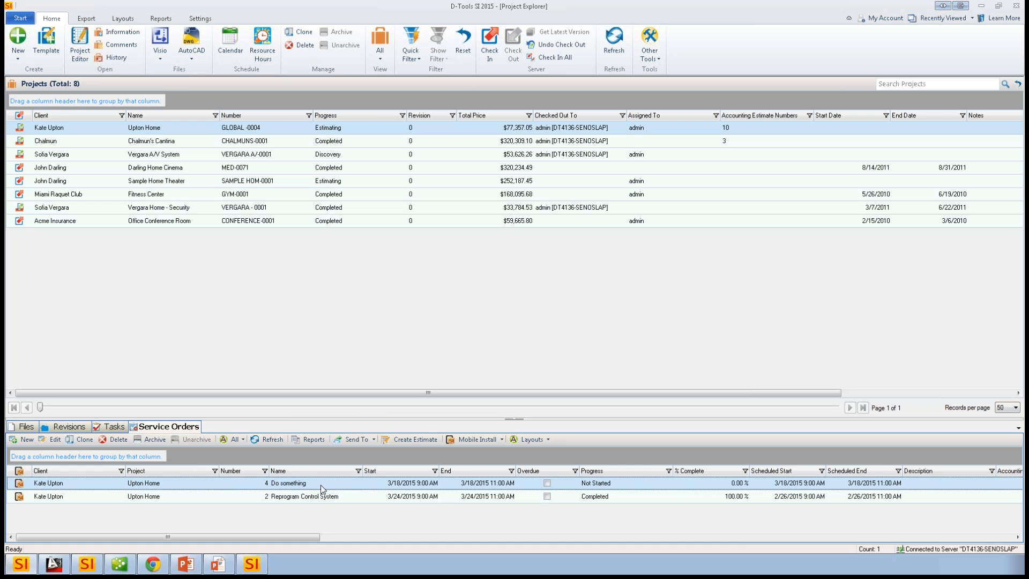
double_click(322, 489)
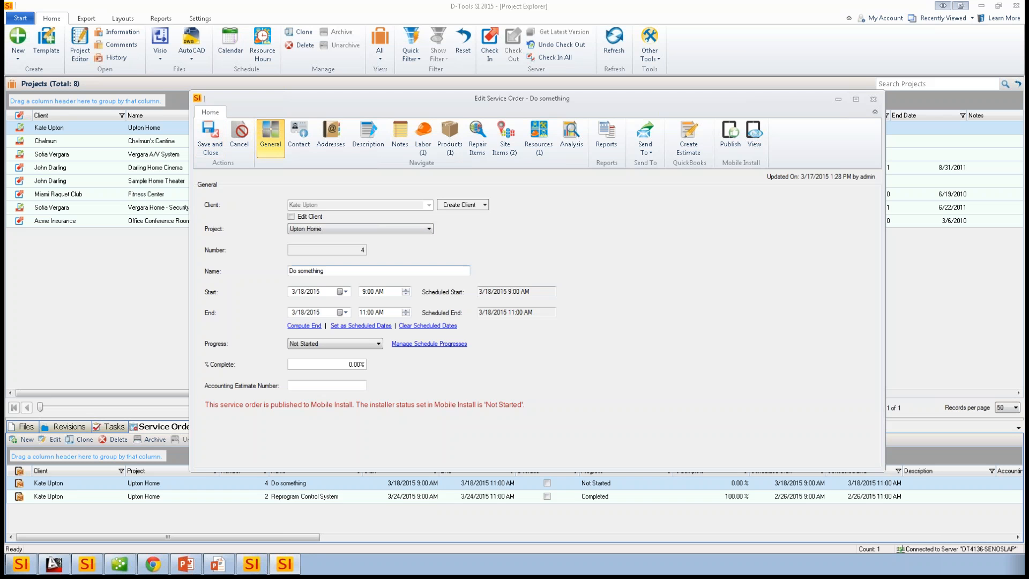
click(873, 99)
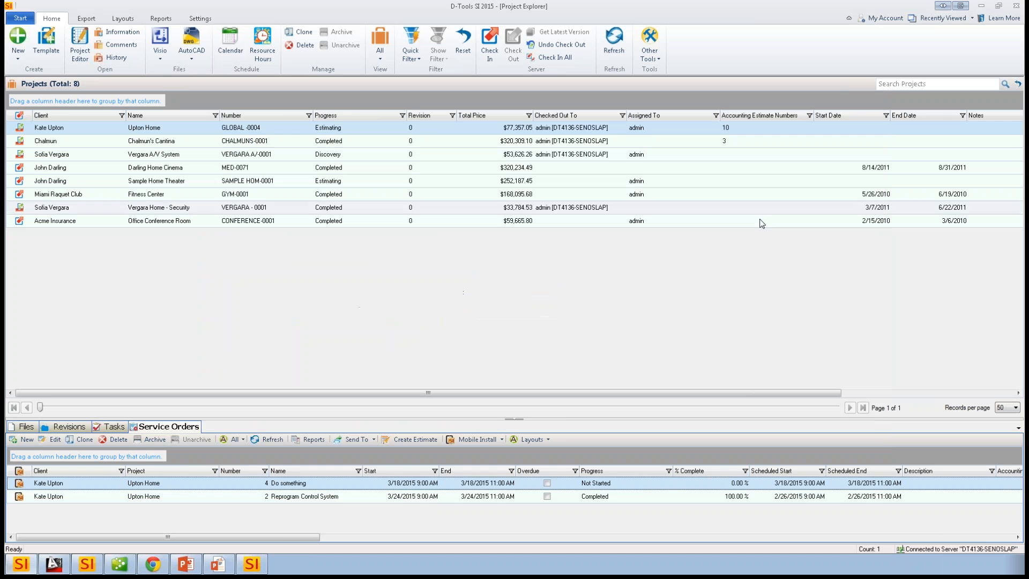
click(448, 290)
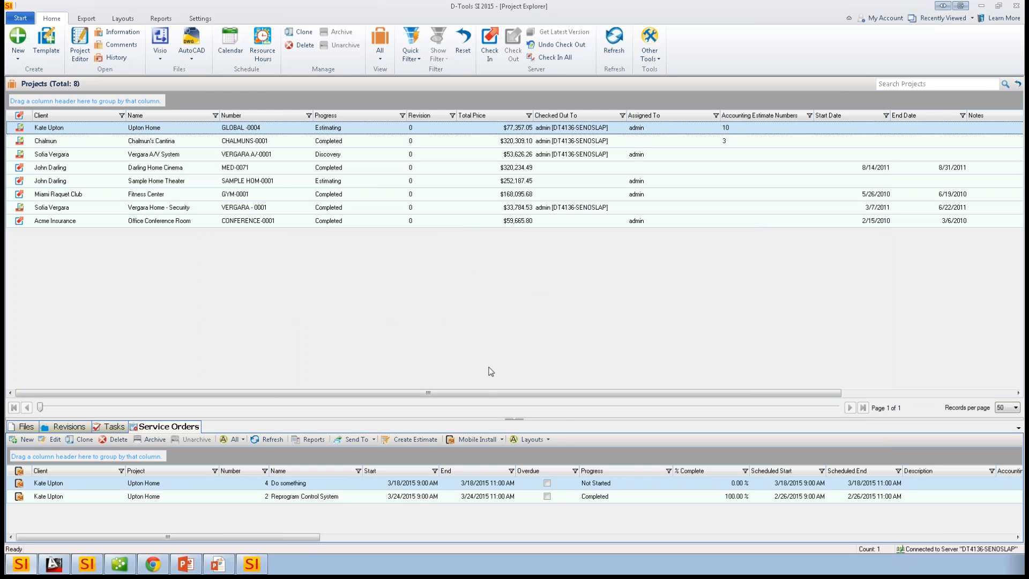
- Look over the Upton Home project's tasks and revisions again, and return to its file list
click(110, 427)
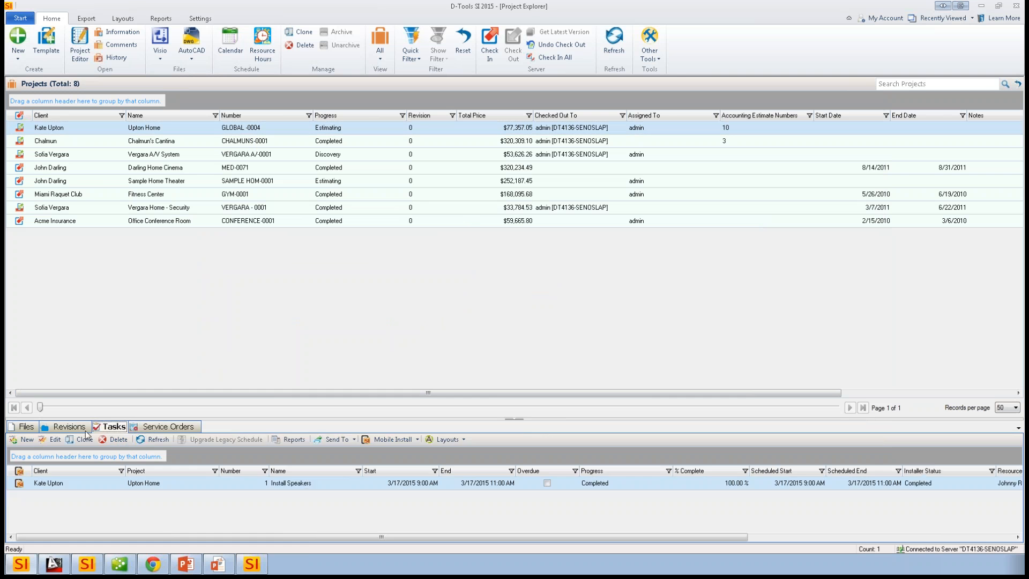
click(59, 427)
click(27, 427)
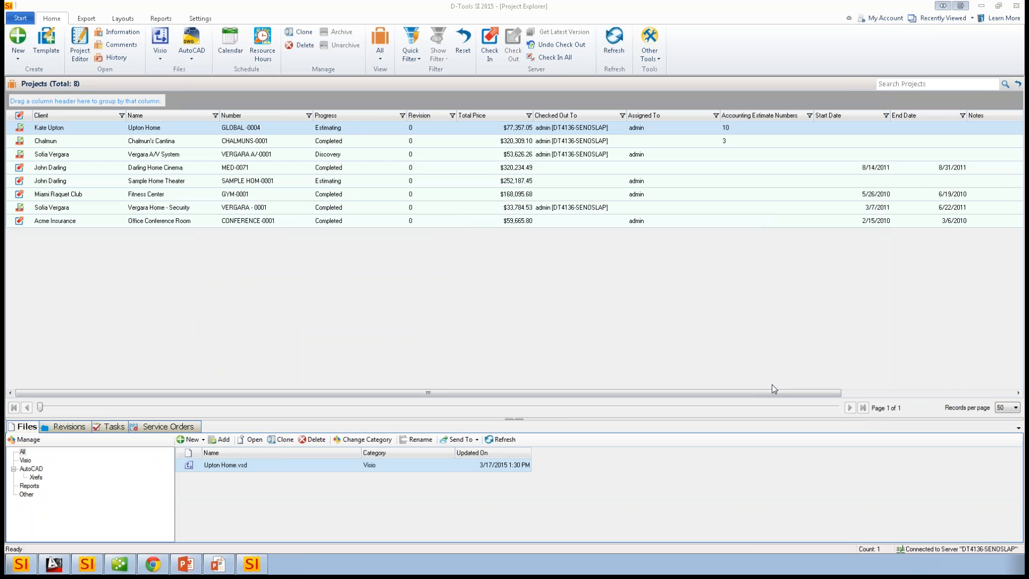
click(460, 290)
- Start a new project named "dfdfdf" for the client Acme Insurance, and continue to the site address
click(18, 56)
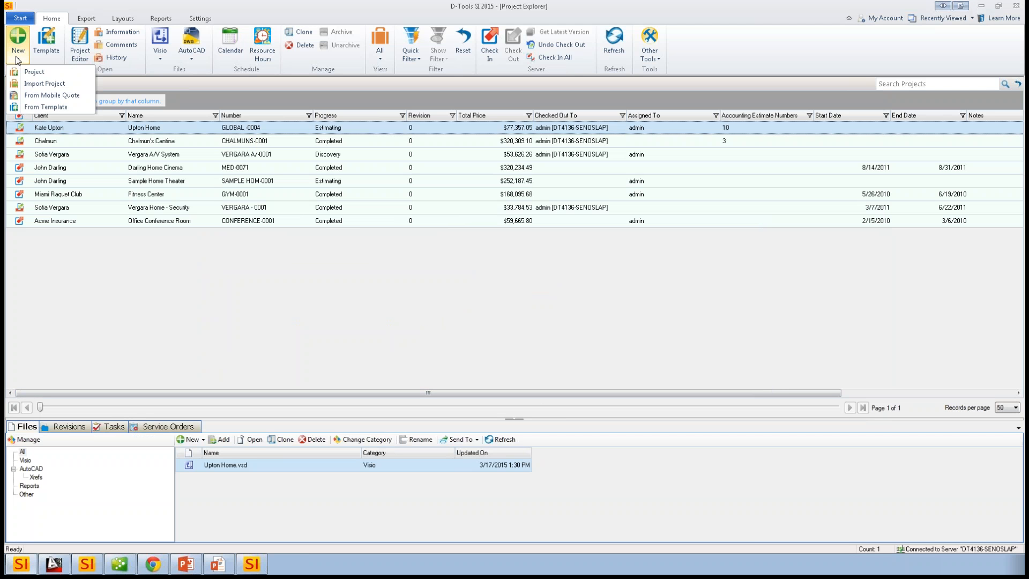
click(52, 75)
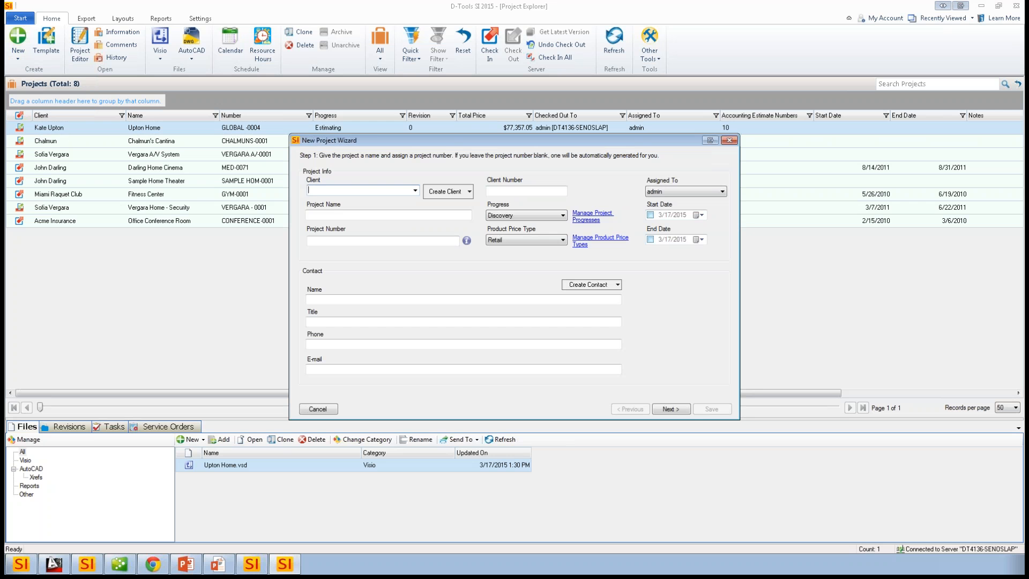
click(364, 190)
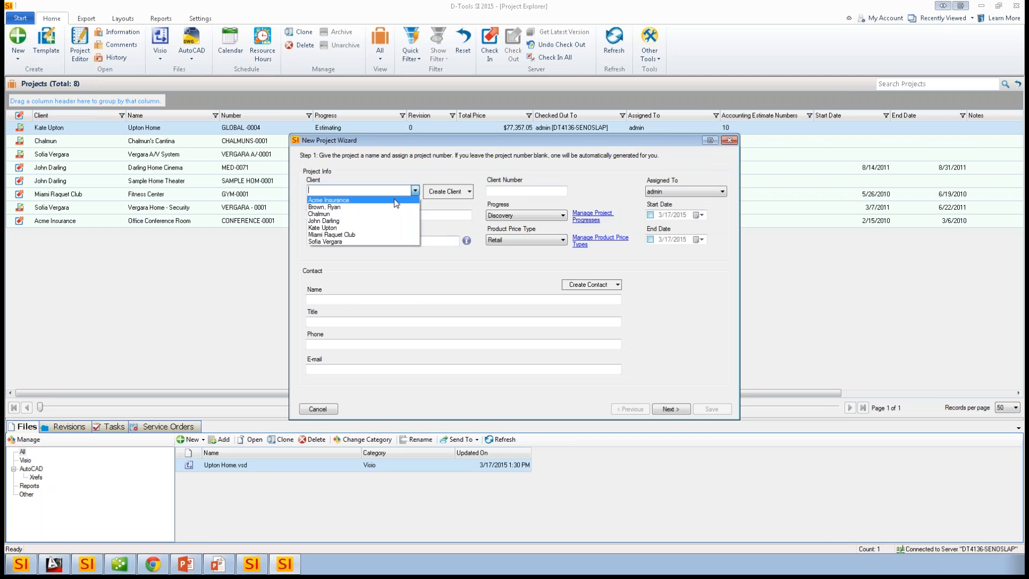
click(366, 200)
click(346, 215)
text(dfdfdf)
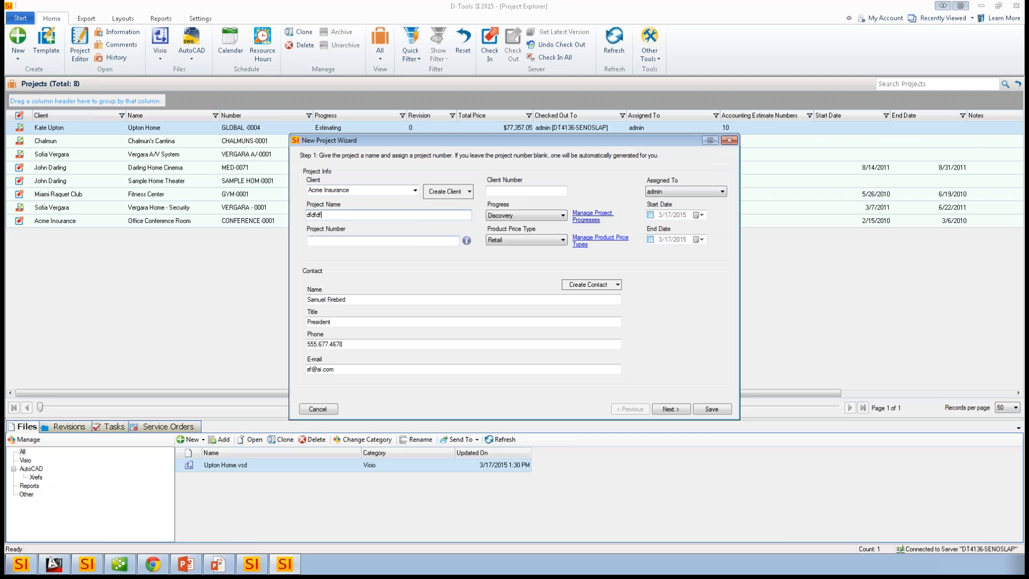
click(672, 409)
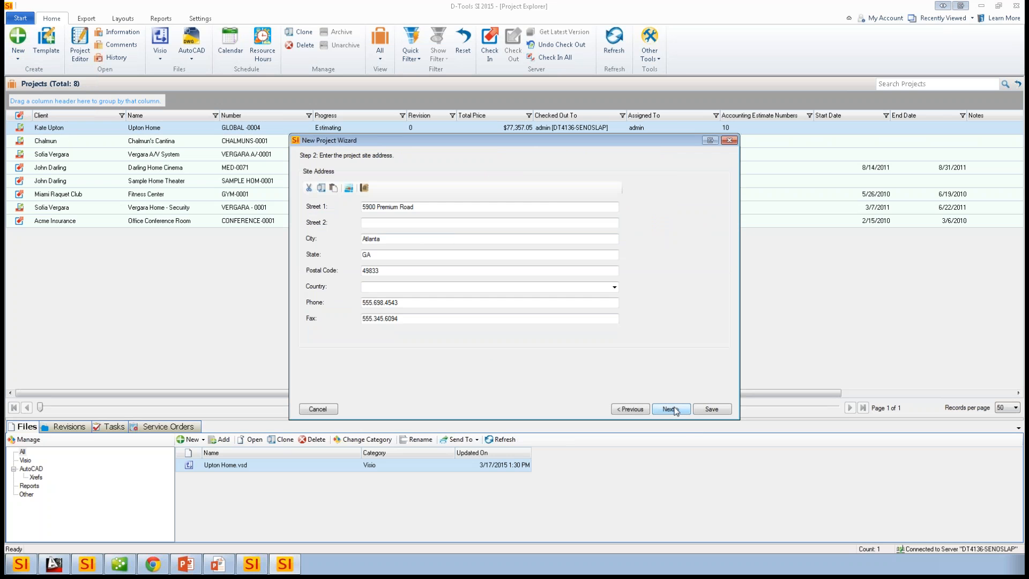
- Set the new project to apply a price rule when adding products, and continue to the tax settings
click(673, 410)
click(672, 410)
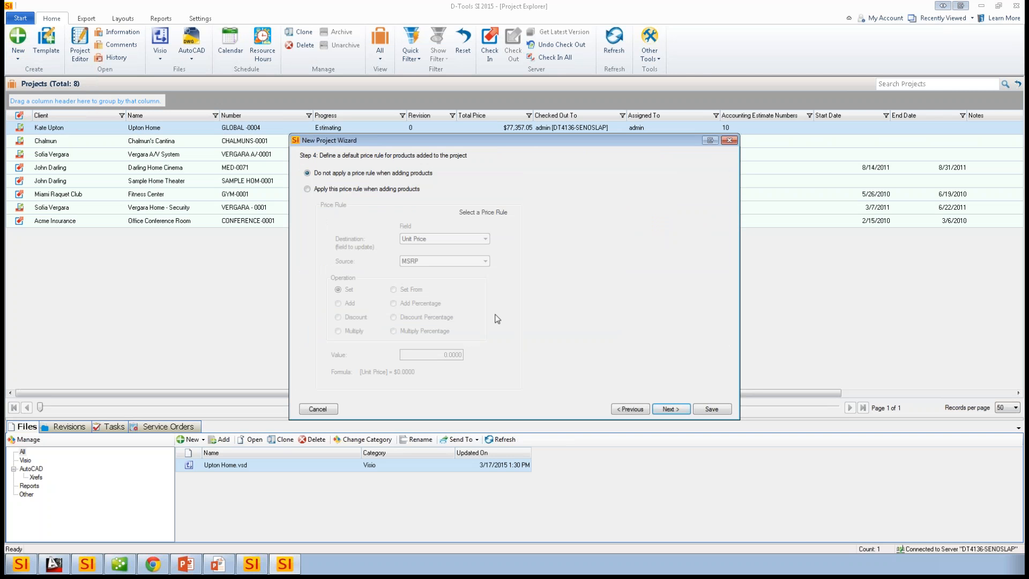
click(353, 189)
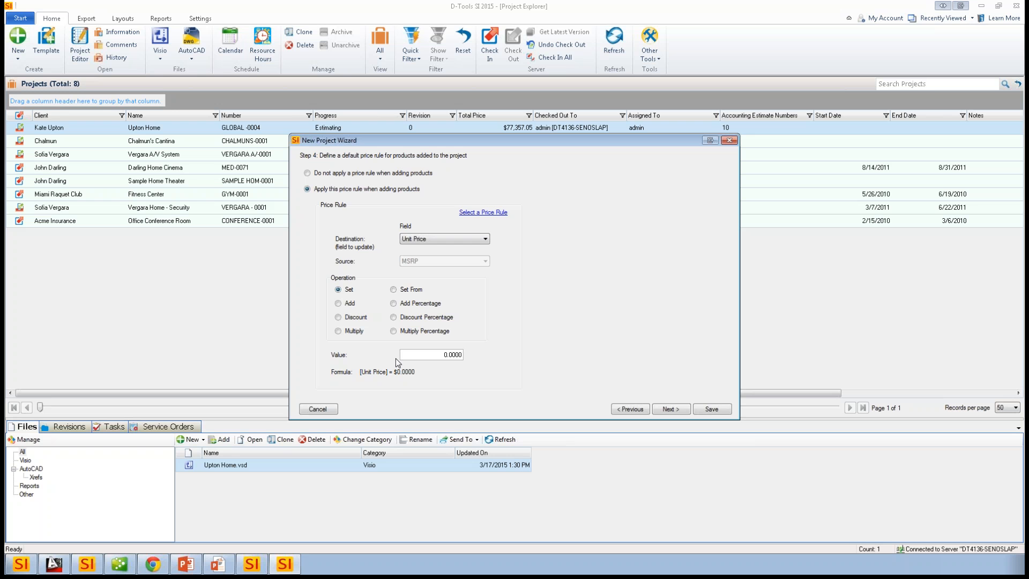
click(669, 409)
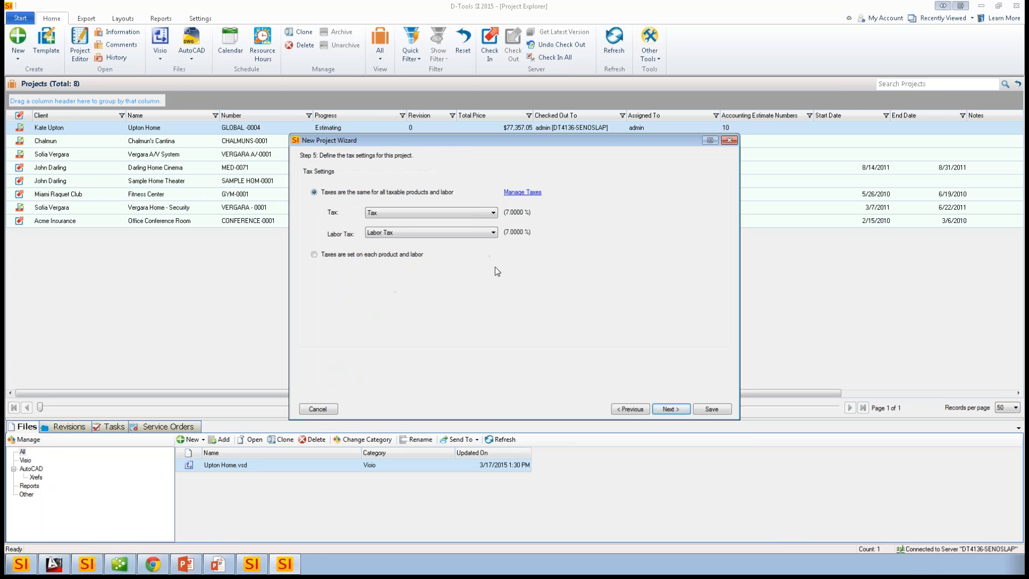
- Review the tax choices and the list of managed taxes, and cancel the new project's creation
click(491, 214)
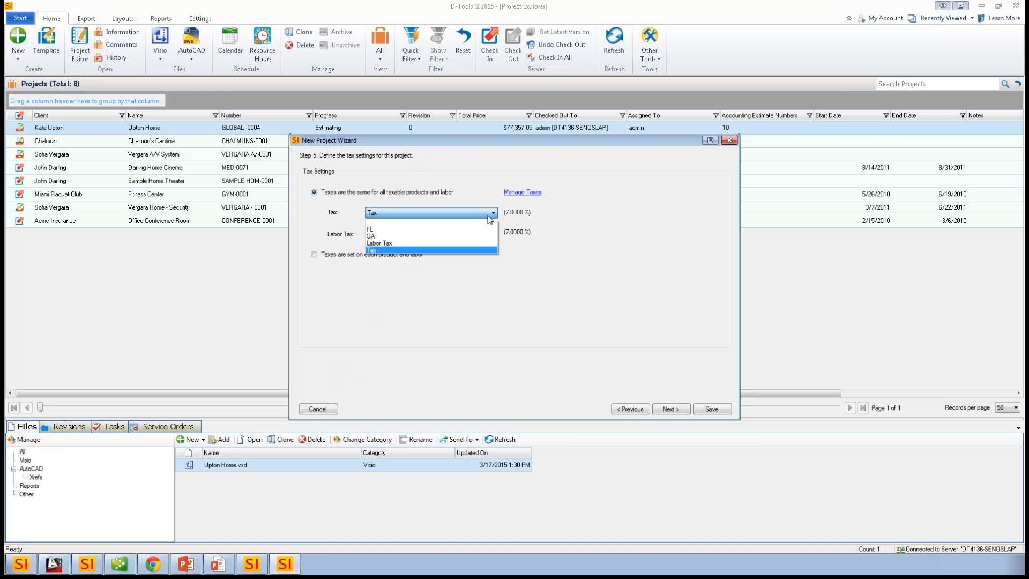
click(527, 194)
click(526, 193)
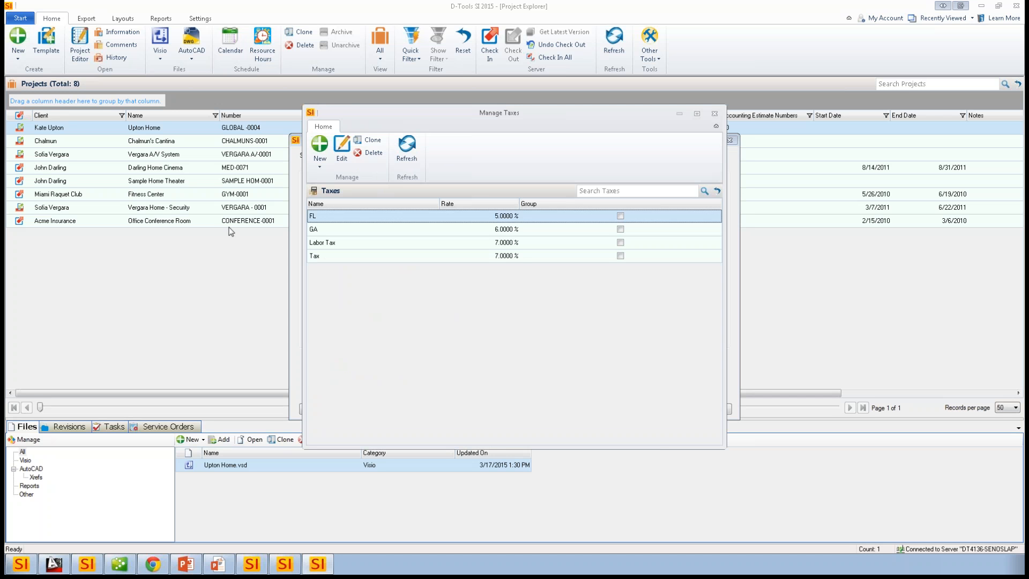
click(714, 113)
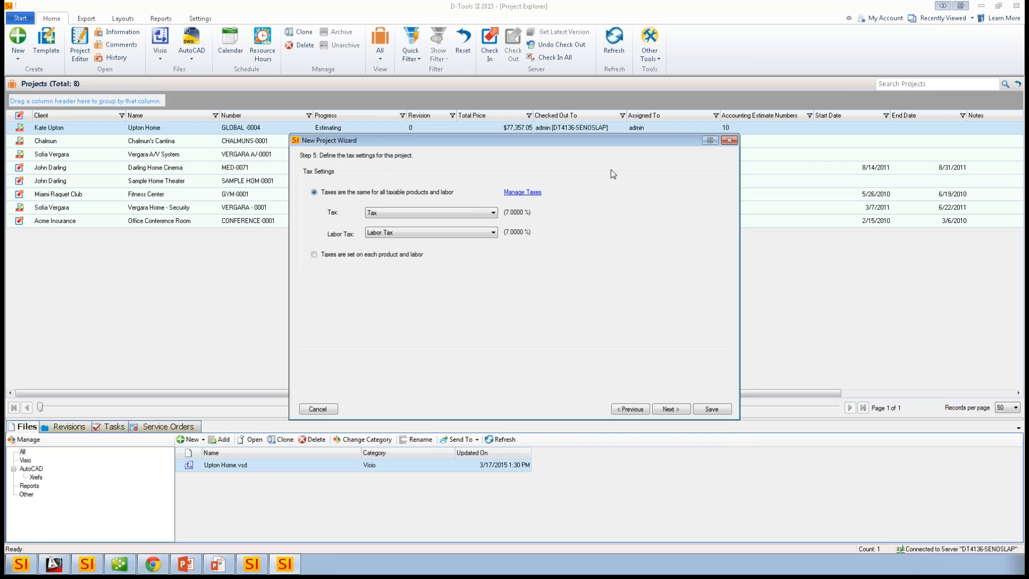
click(728, 141)
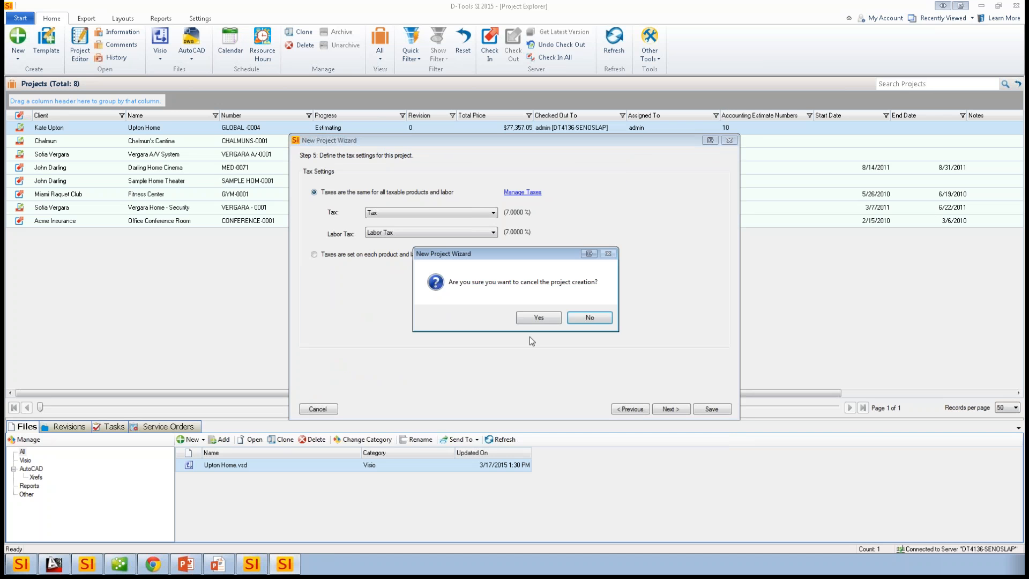
click(539, 318)
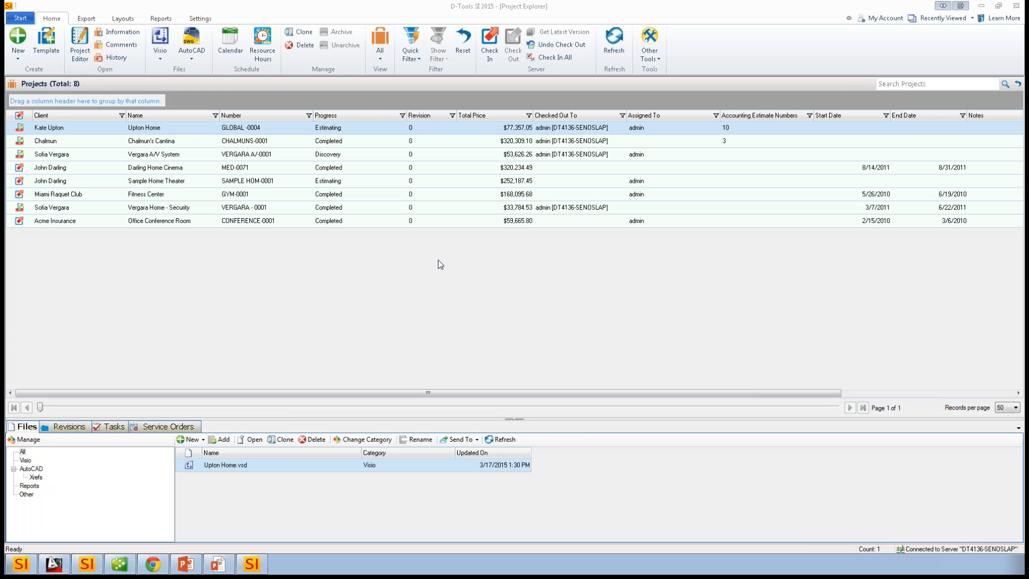
- Switch to AutoCAD with the Vergara AV System schematic and show the D-Tools block library
click(301, 335)
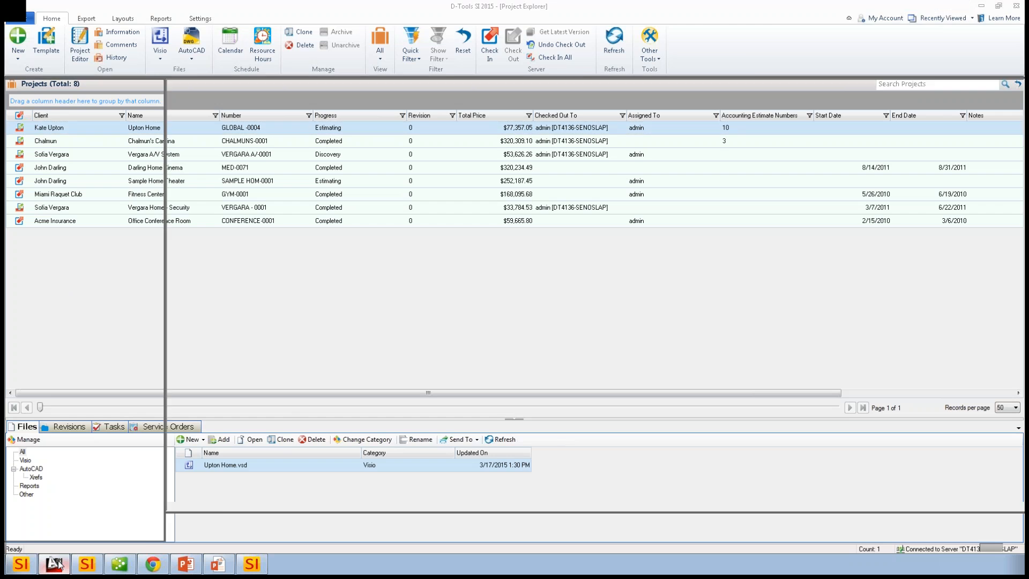
click(55, 563)
scroll(184, 303, down, 2)
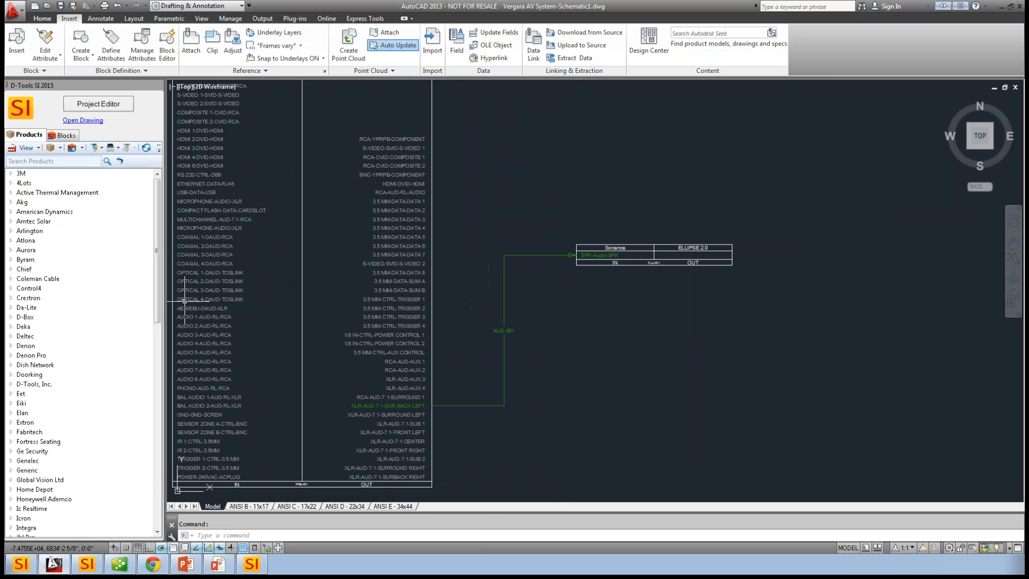
click(63, 136)
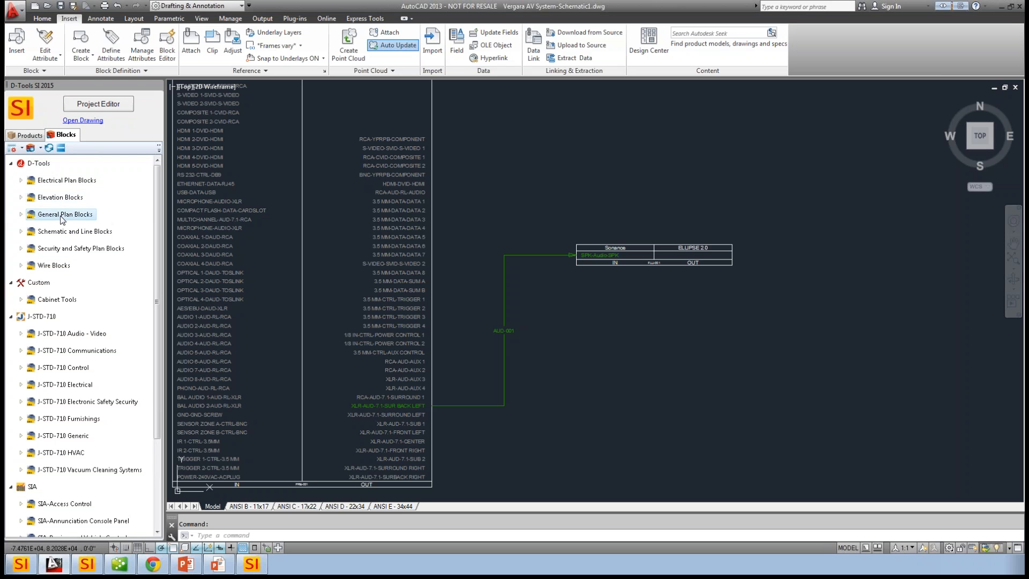
- Examine the block library's D-Tools, Custom, J-STD-710 and SIA categories
click(101, 234)
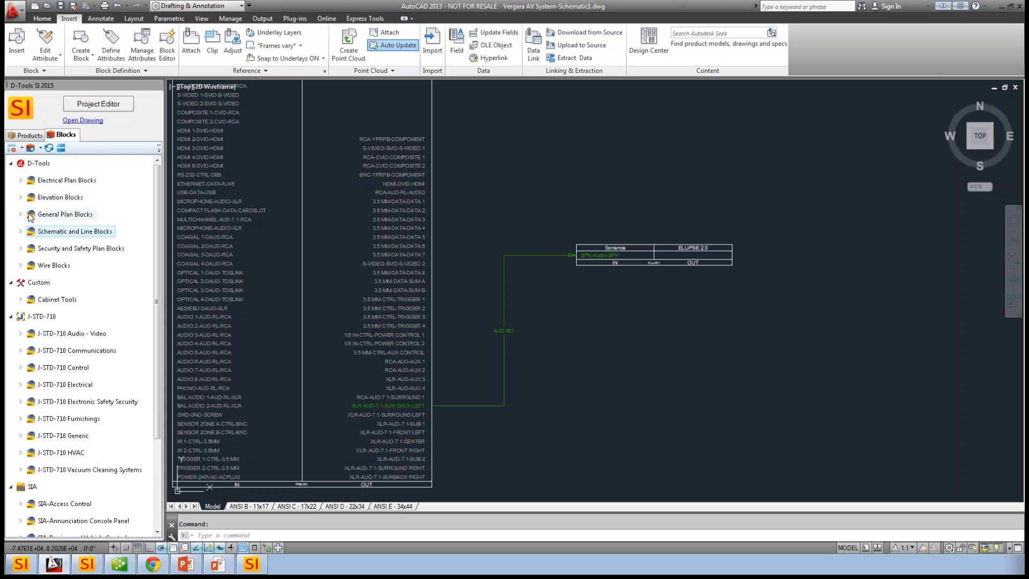
click(51, 268)
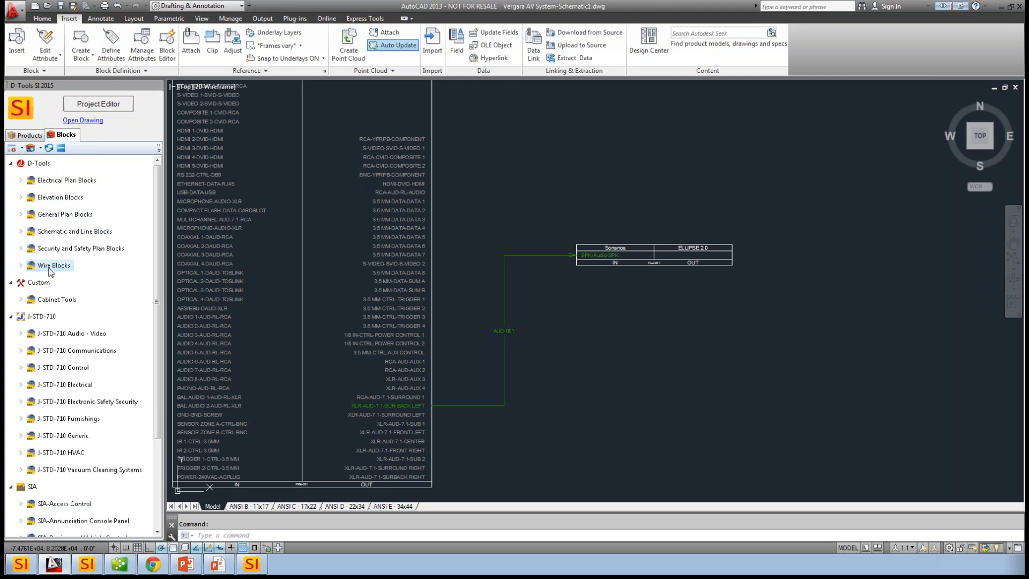
click(62, 250)
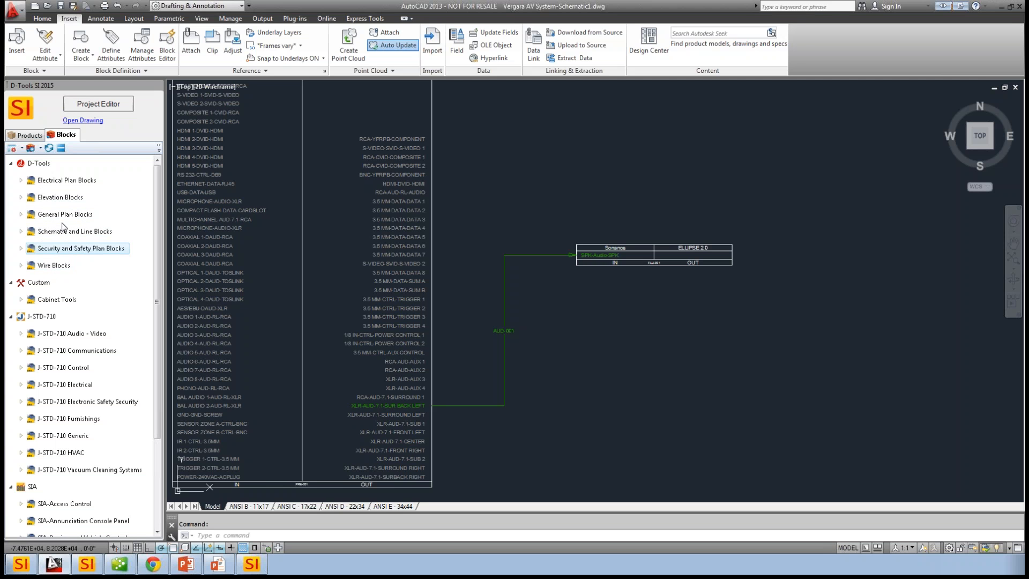
click(61, 182)
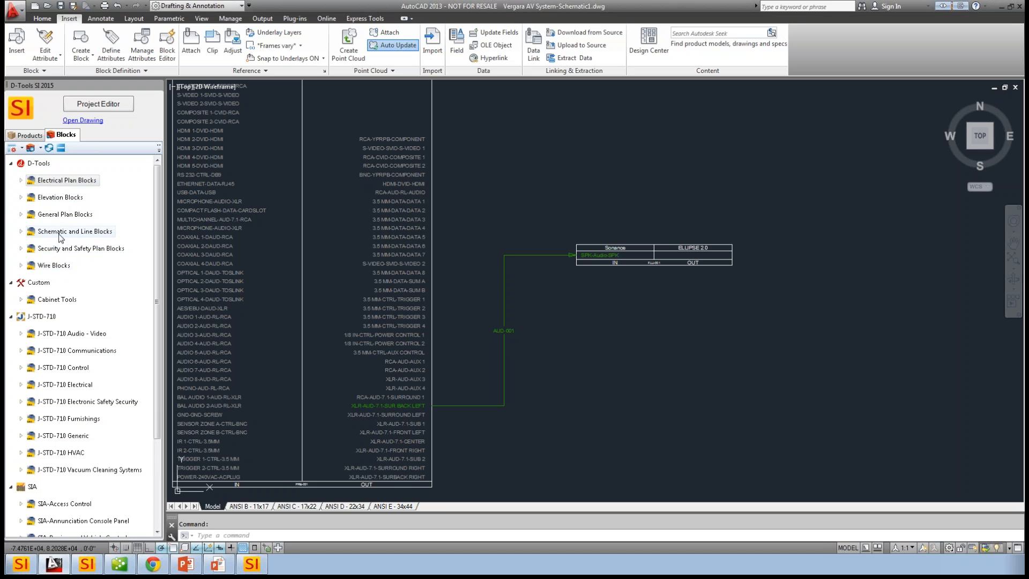
click(60, 299)
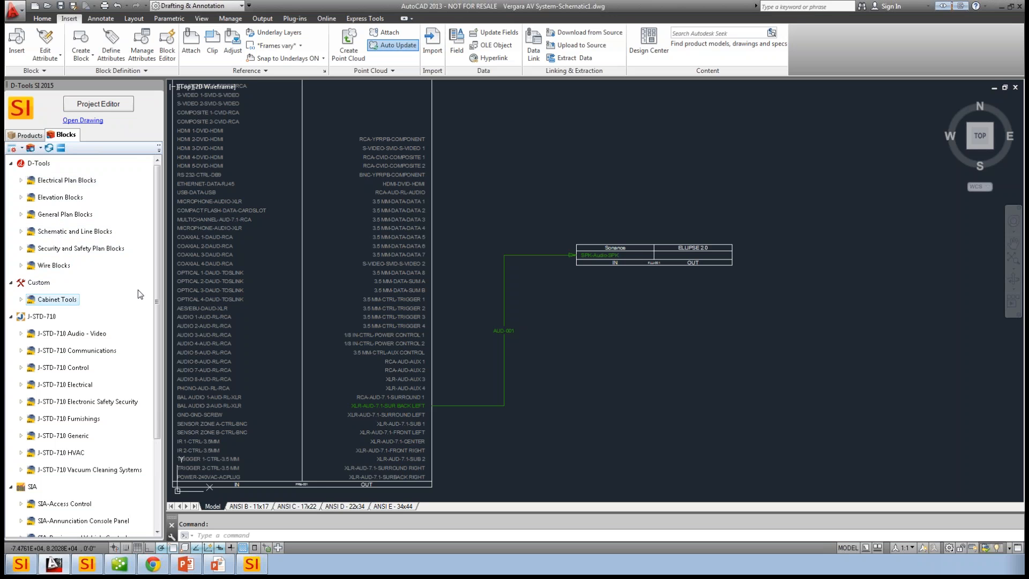
drag(155, 255, 156, 330)
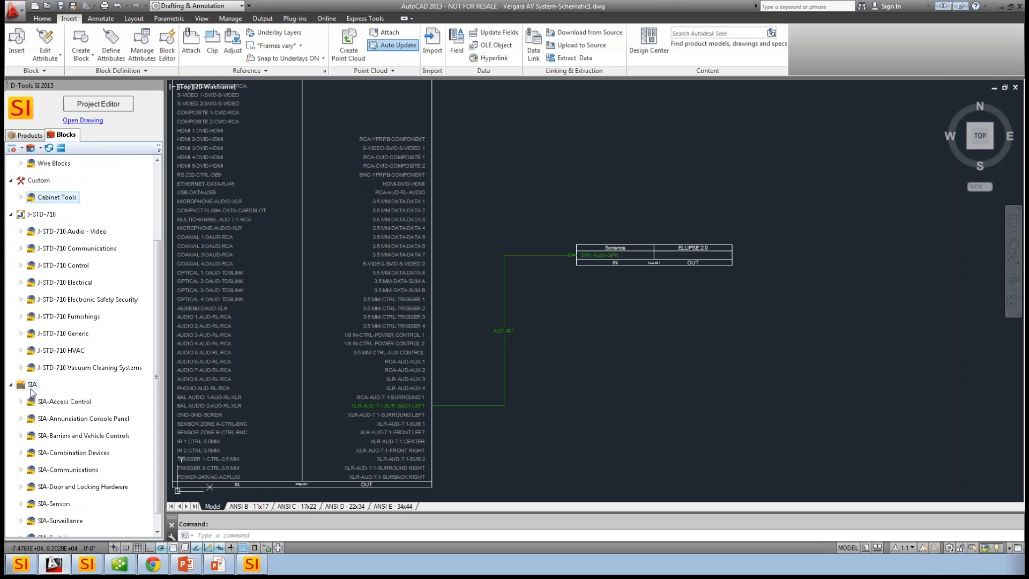
drag(156, 356, 156, 427)
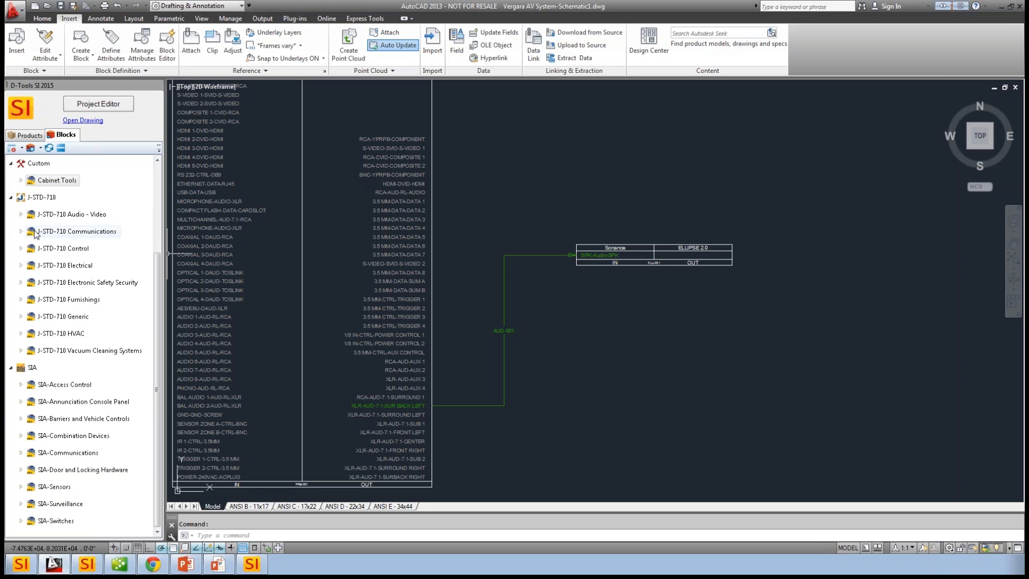
- Review the blocks in the J-STD-710 Audio - Video category, and close AutoCAD without saving the drawing
click(22, 215)
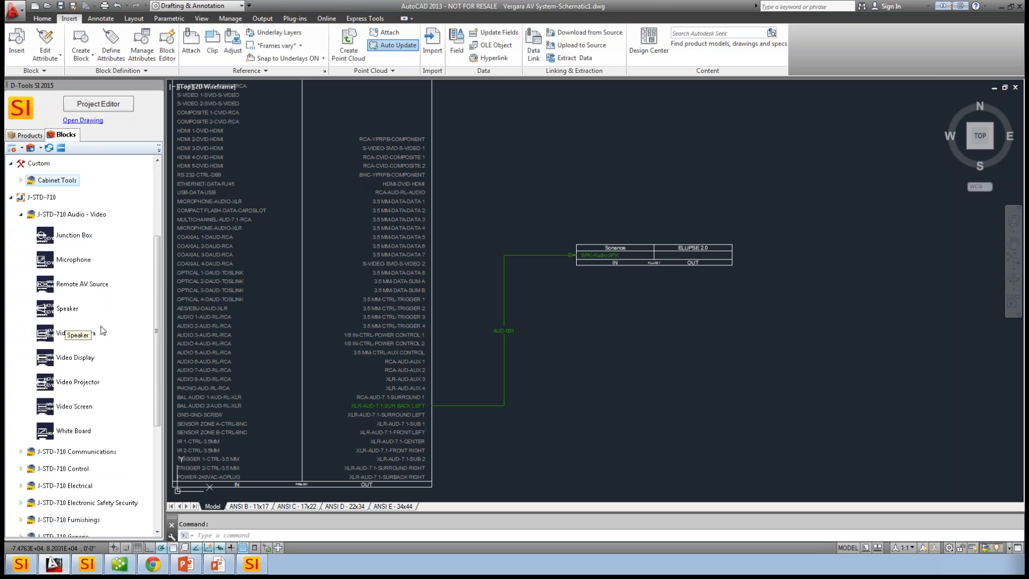
click(21, 215)
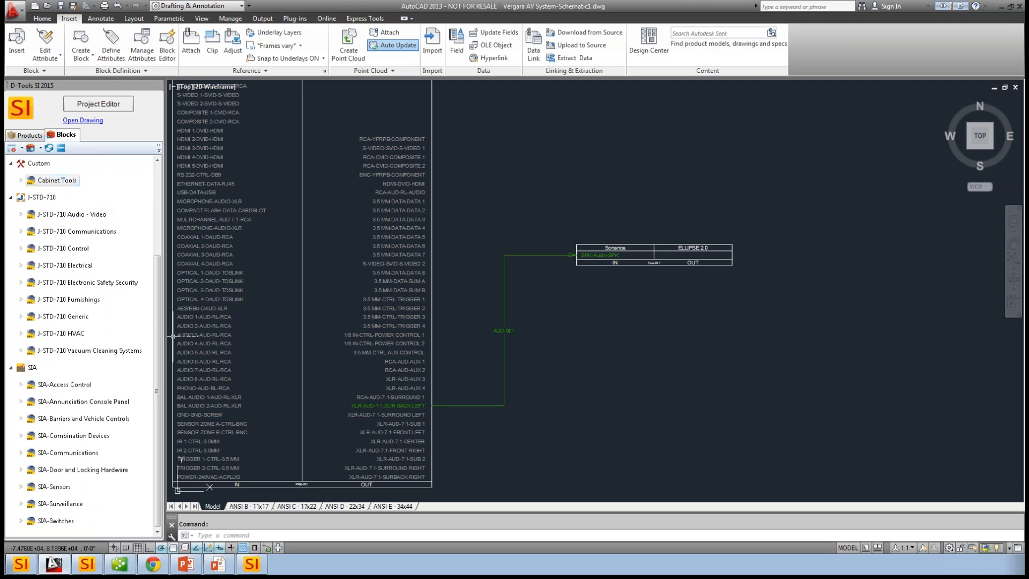
click(1021, 6)
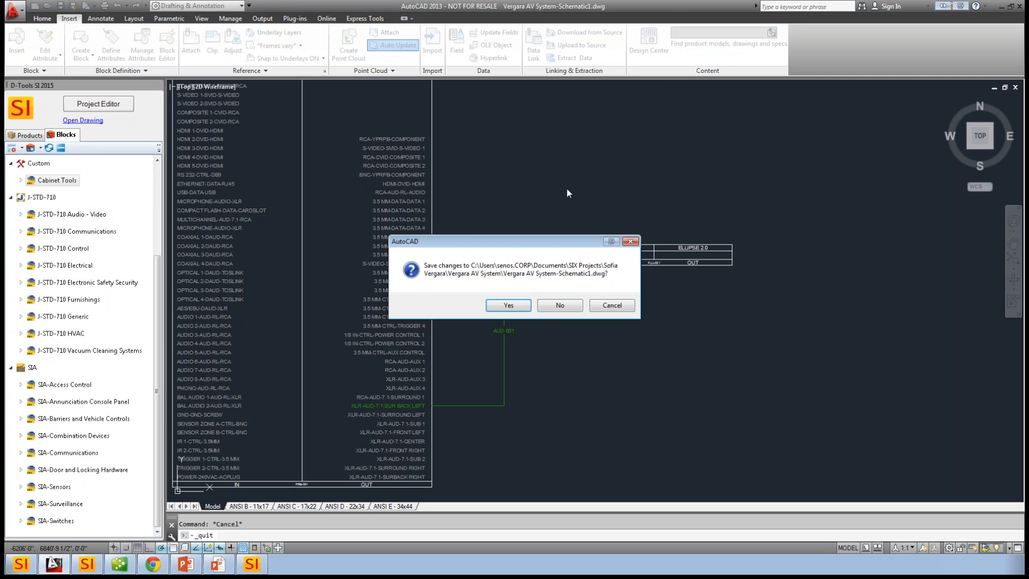
click(568, 306)
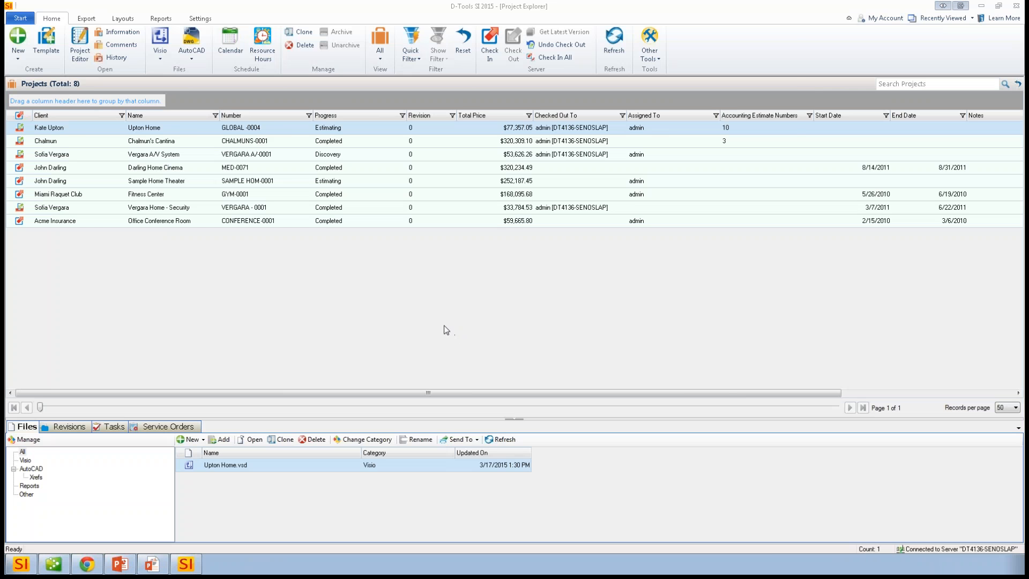
- Close the Upton Home project in Project Editor without checking it in, and open Upton Home.vsd in a full-size Visio window
double_click(268, 464)
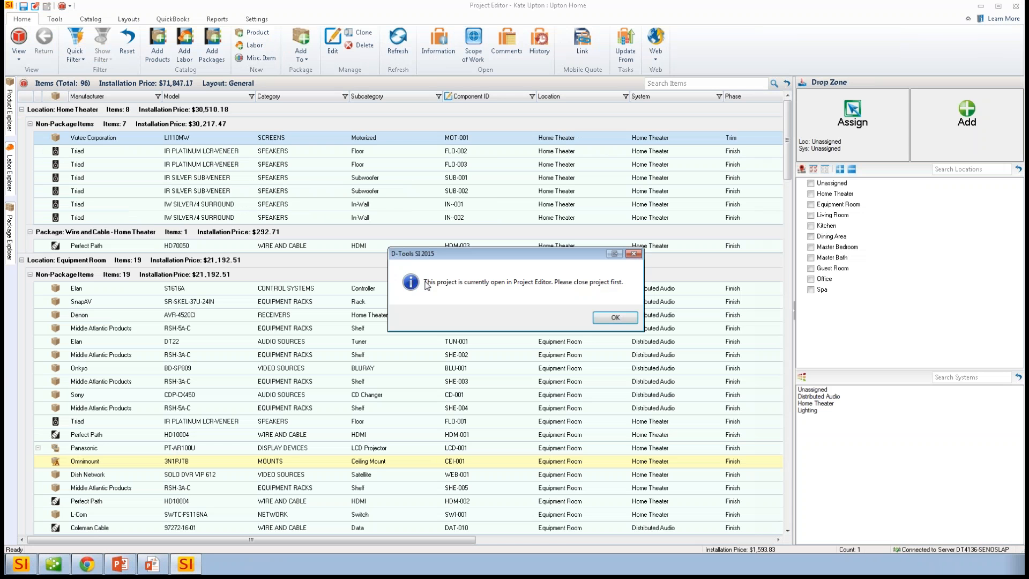
click(613, 320)
click(1015, 6)
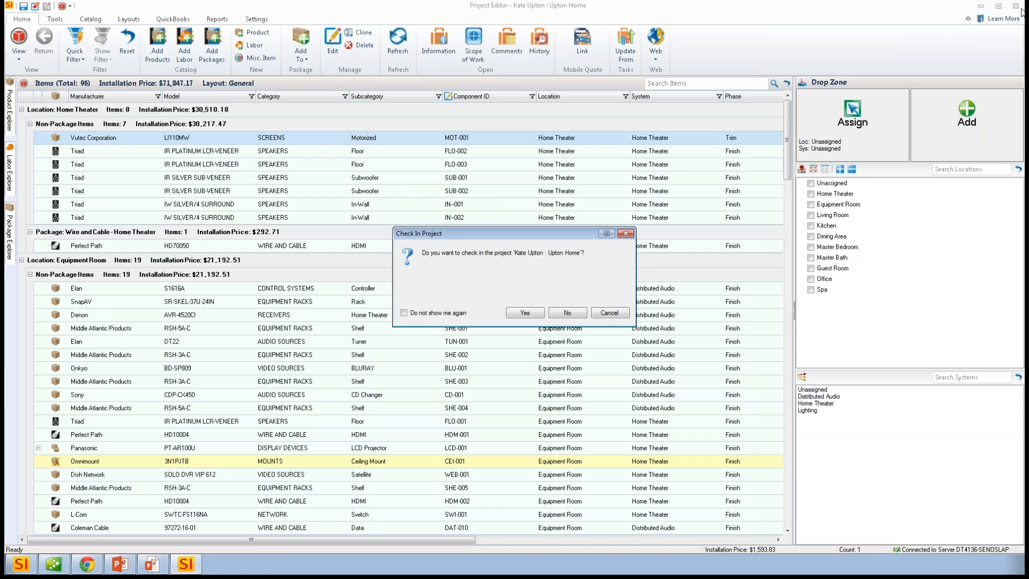
click(568, 315)
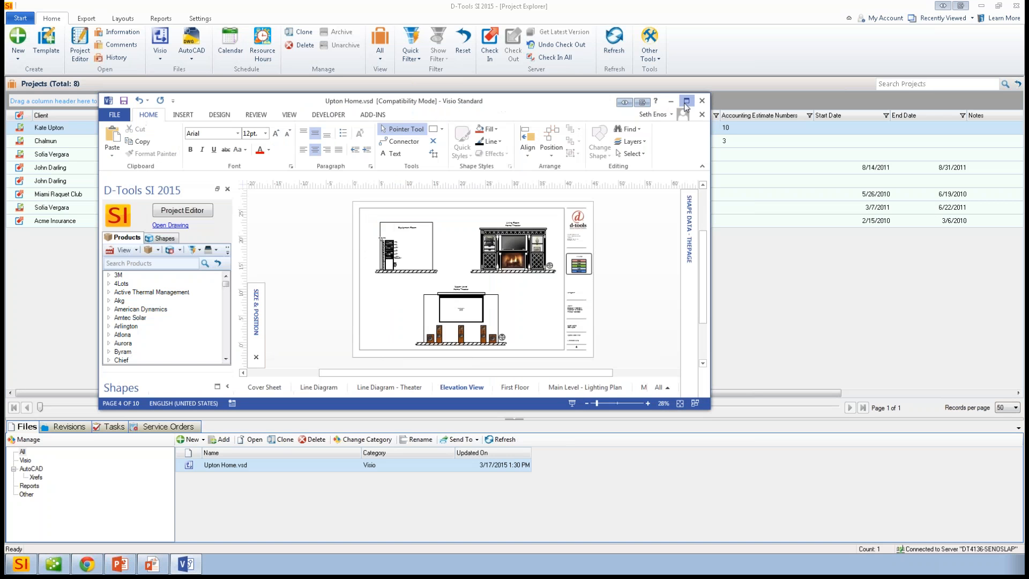
click(686, 101)
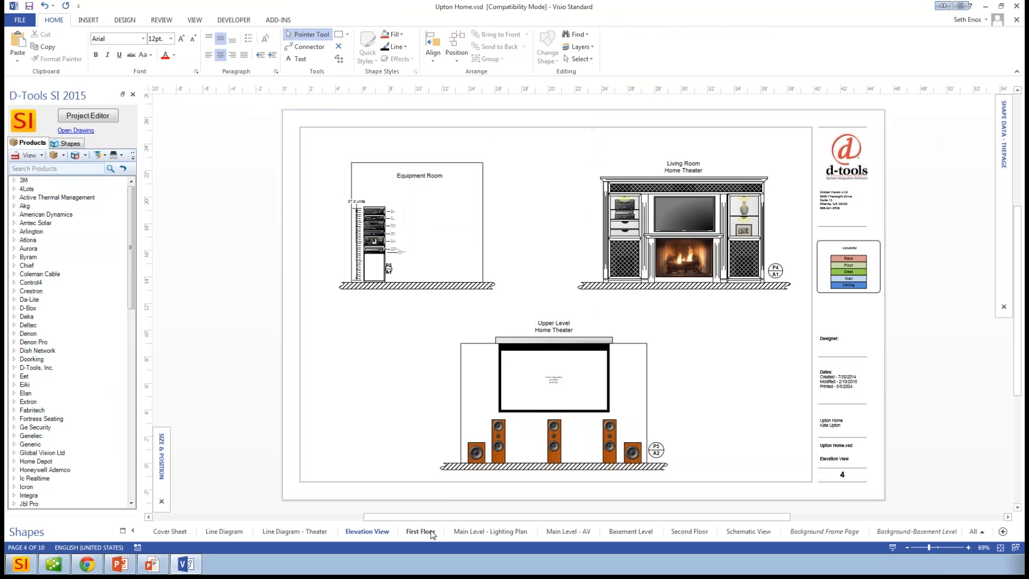
- Show the master bath area on the Main Level - Lighting Plan page, and briefly view the project's items in Project Editor
click(489, 532)
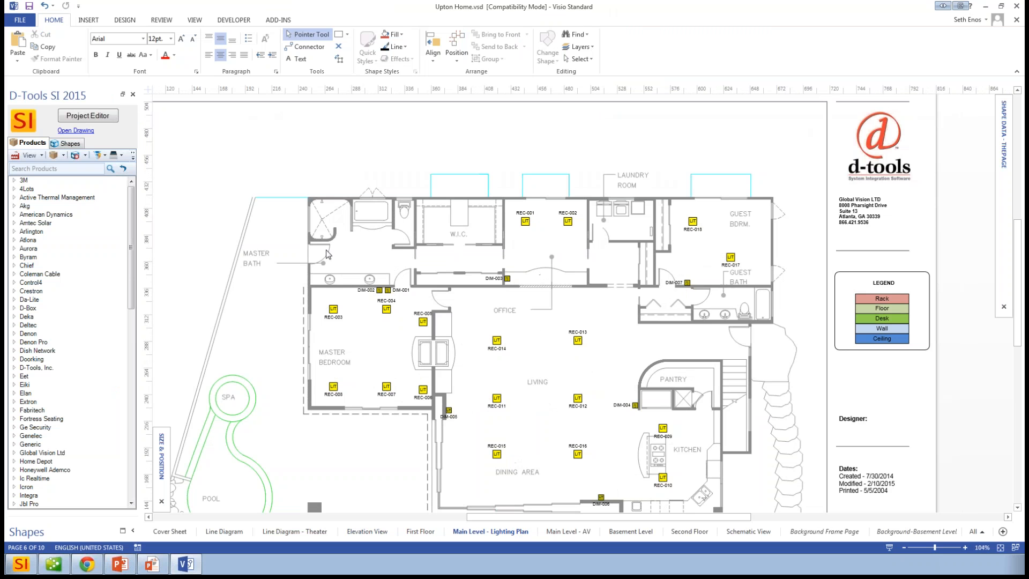
scroll(353, 242, up, 4)
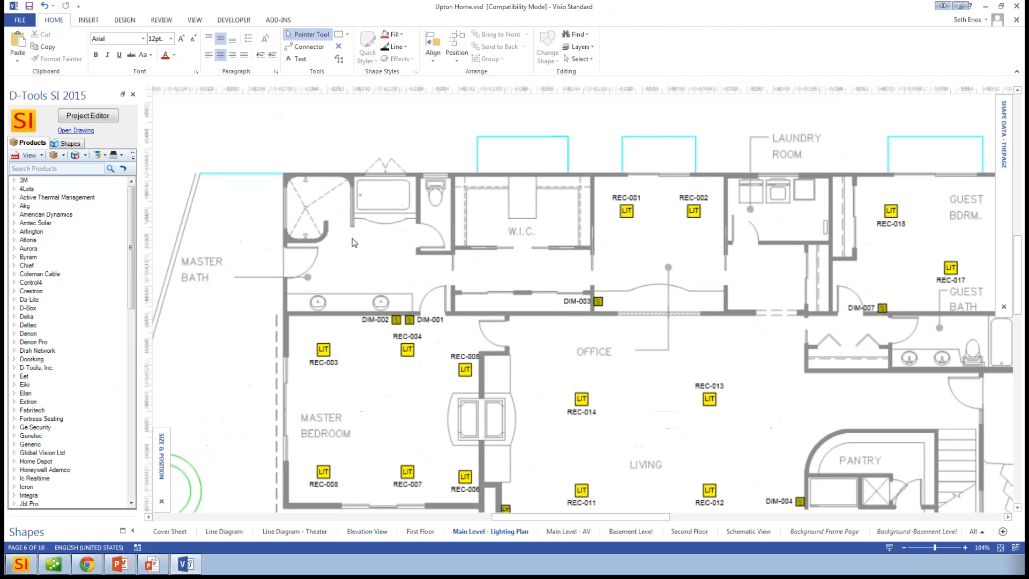
scroll(354, 242, up, 2)
scroll(336, 253, down, 1)
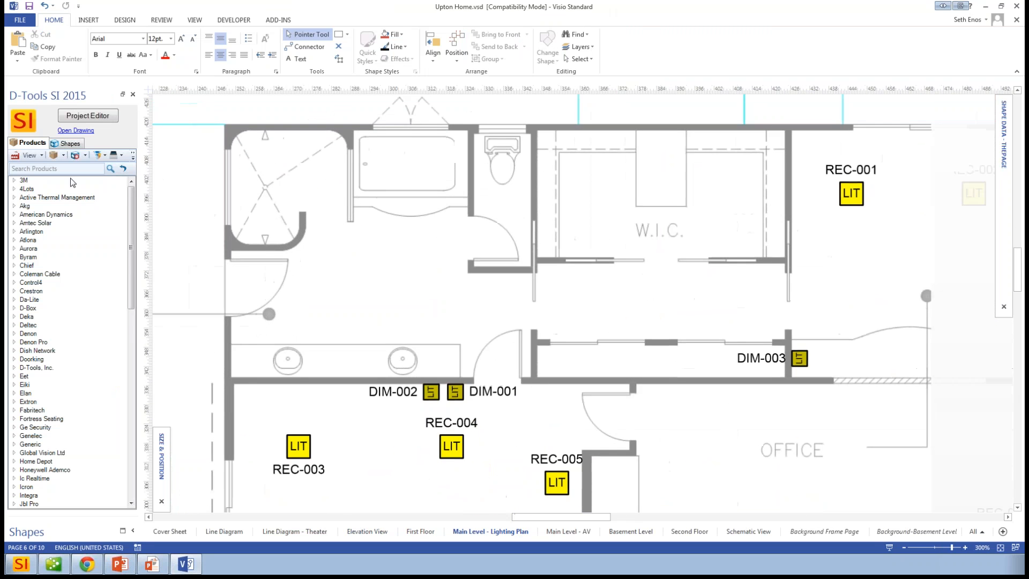
click(91, 120)
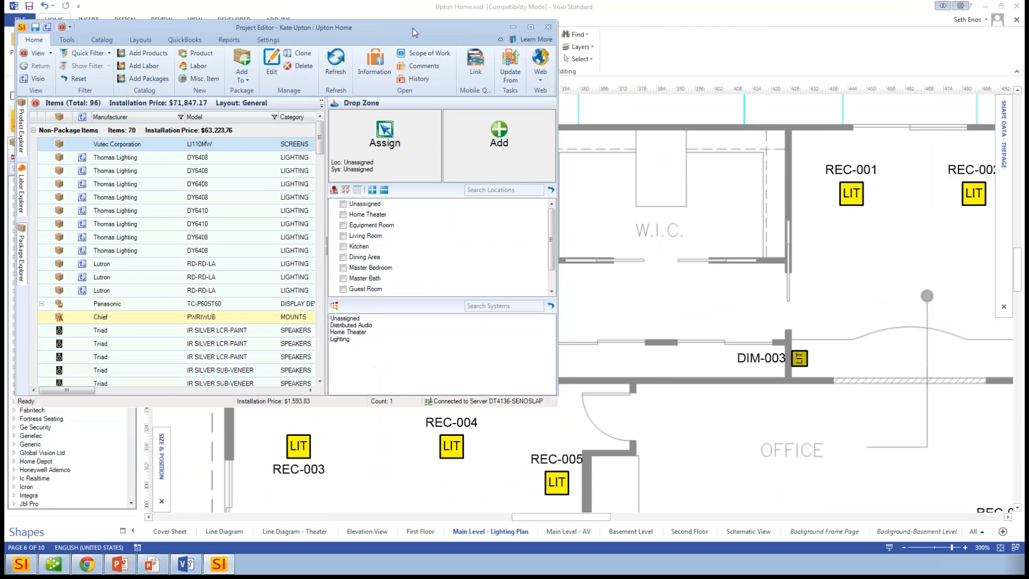
click(631, 218)
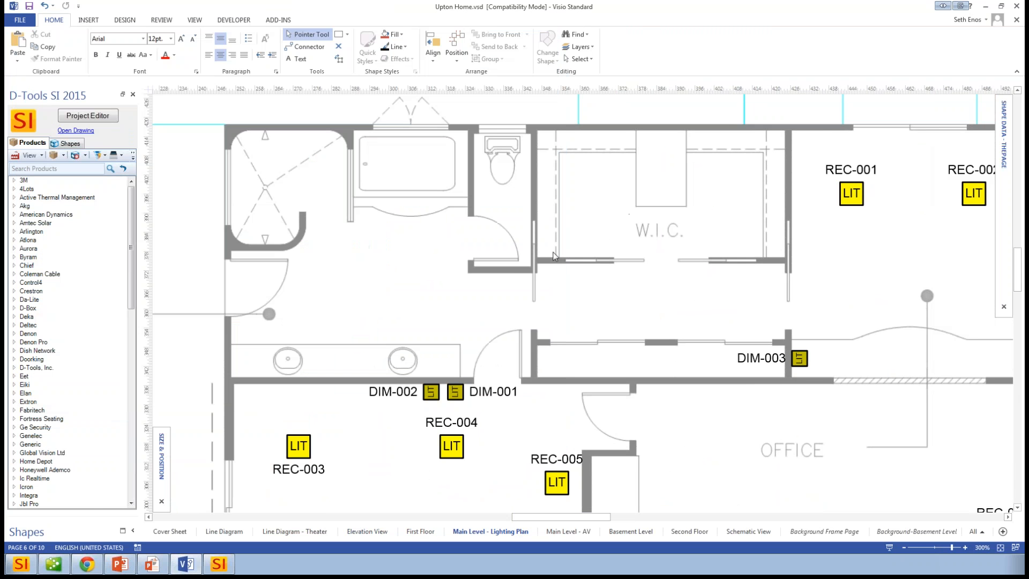
- Place a custom Location and System shape over the master bath and assign it to Master Bath and Distributed Audio
click(69, 145)
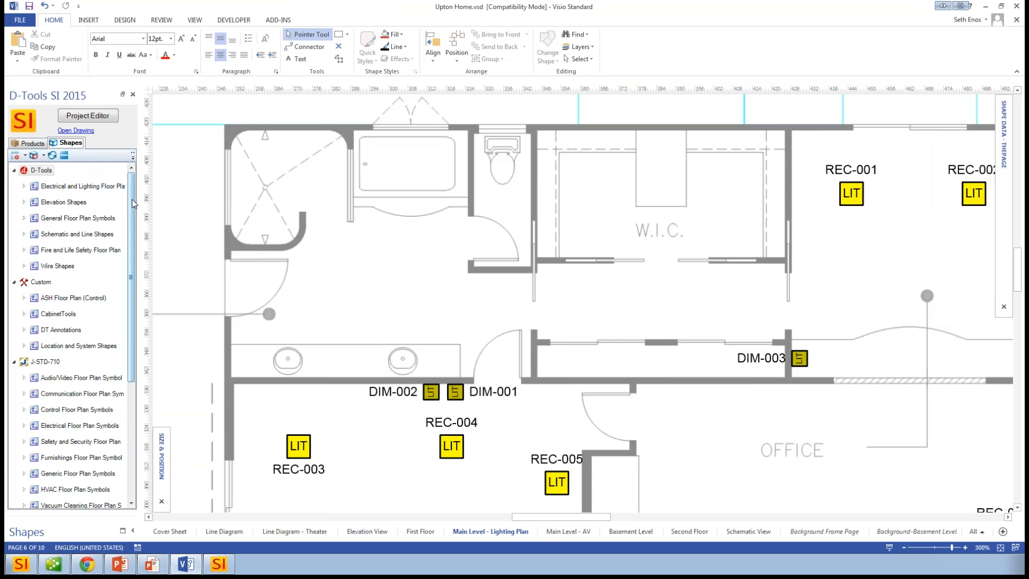
scroll(130, 232, down, 2)
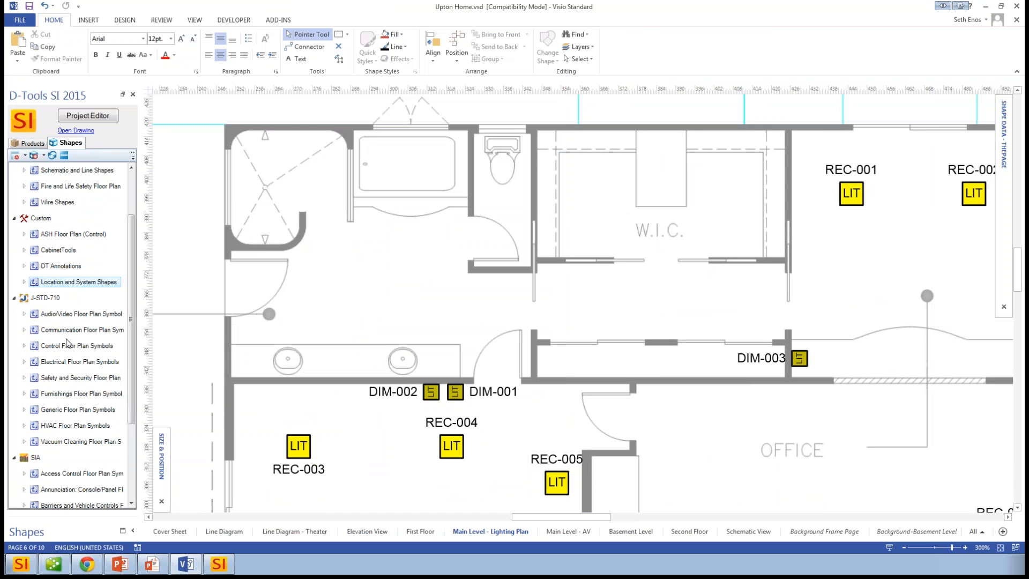
click(23, 282)
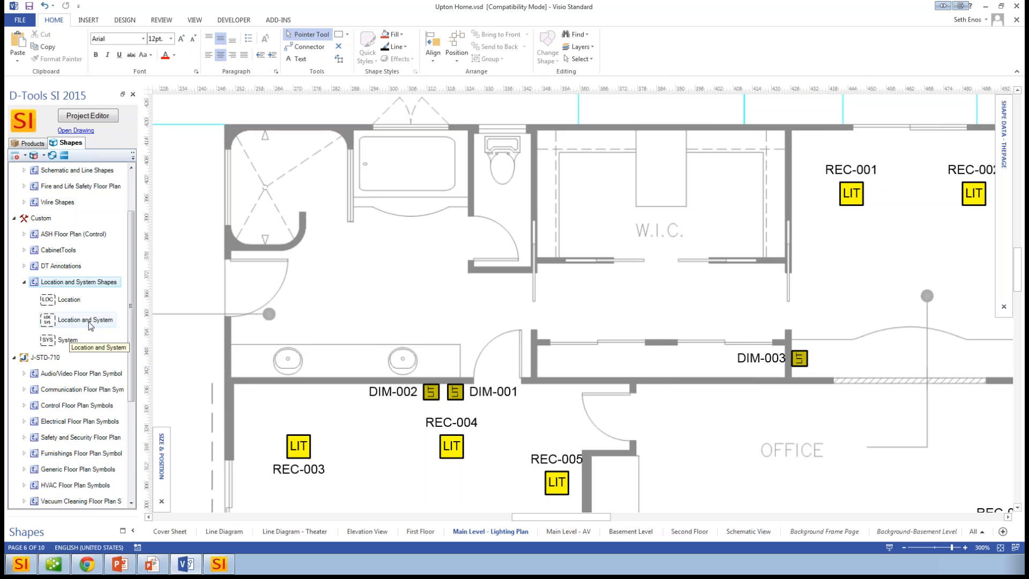
drag(77, 323, 528, 348)
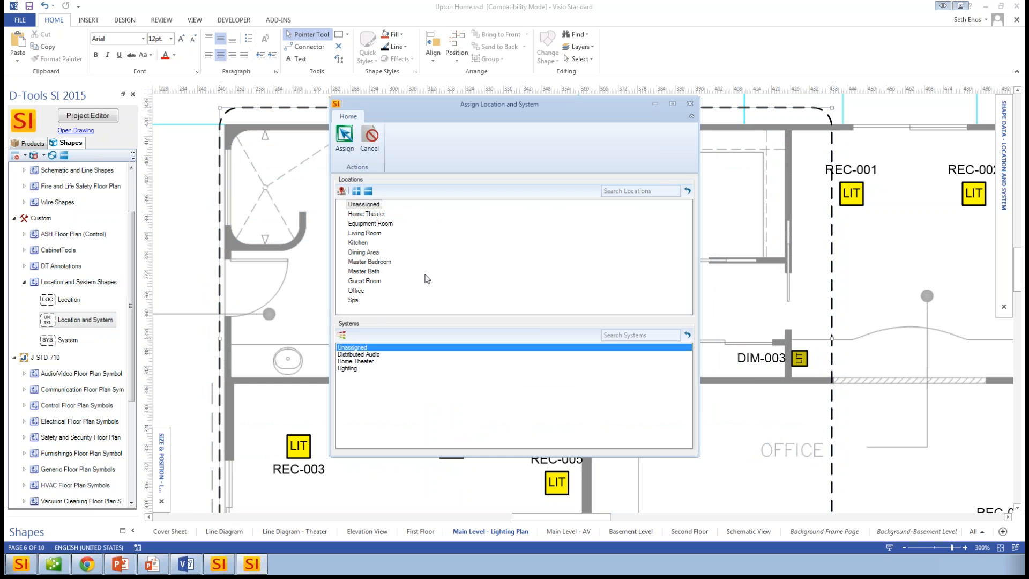
click(376, 271)
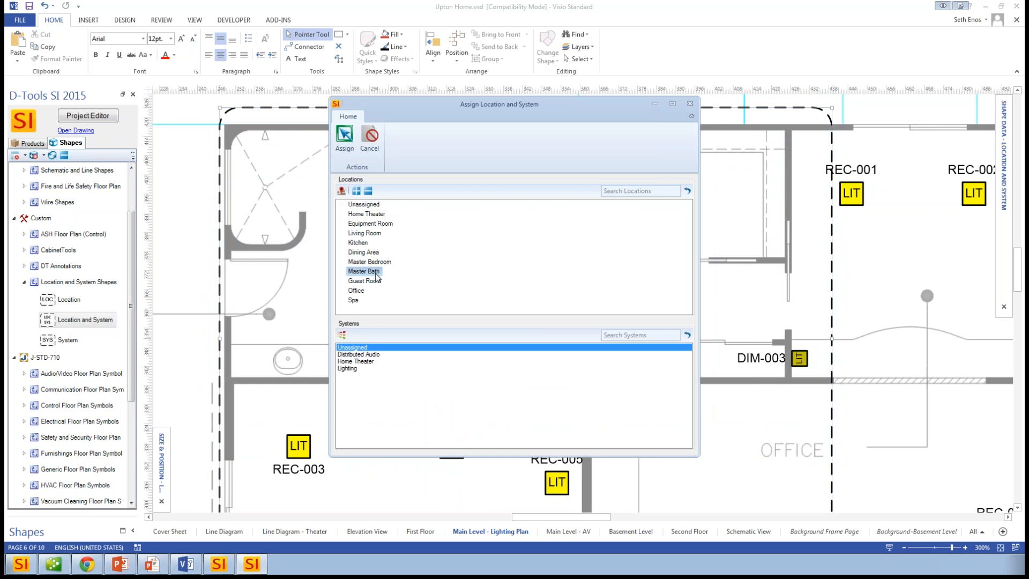
click(364, 355)
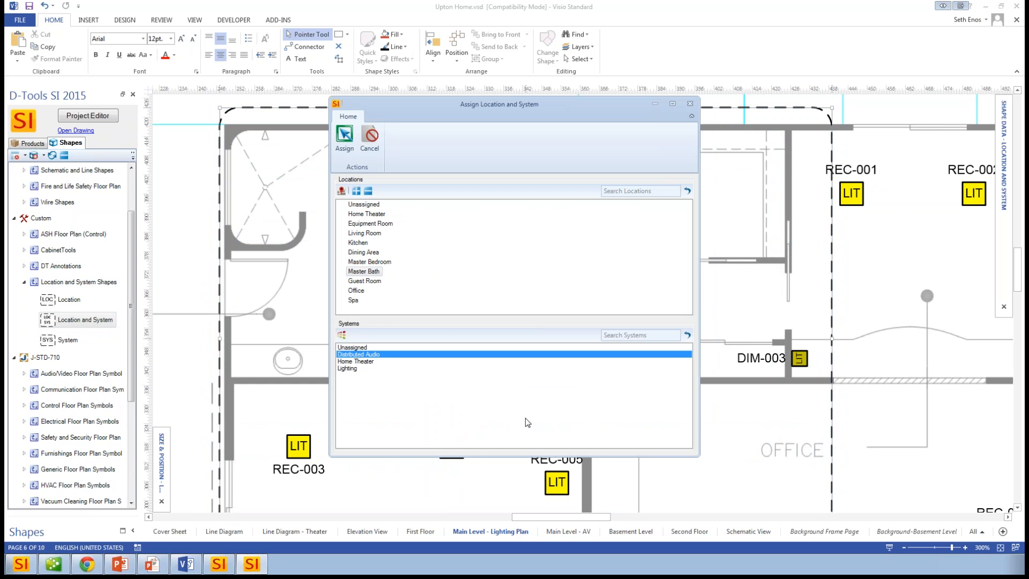
click(340, 148)
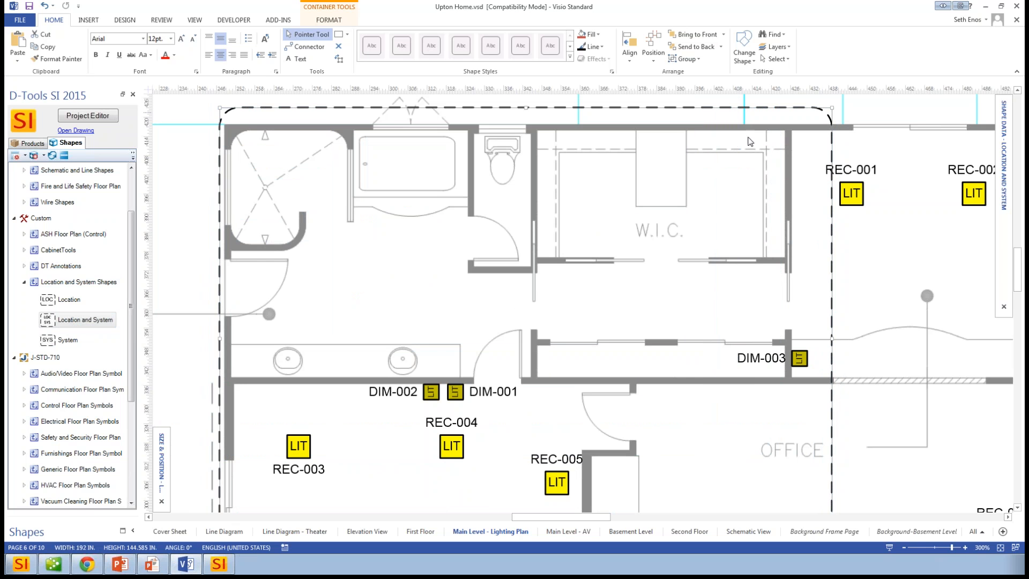
- Move and resize the location and system container to about 104.6 by 79.6 in so it surrounds the master bath
drag(738, 156, 695, 144)
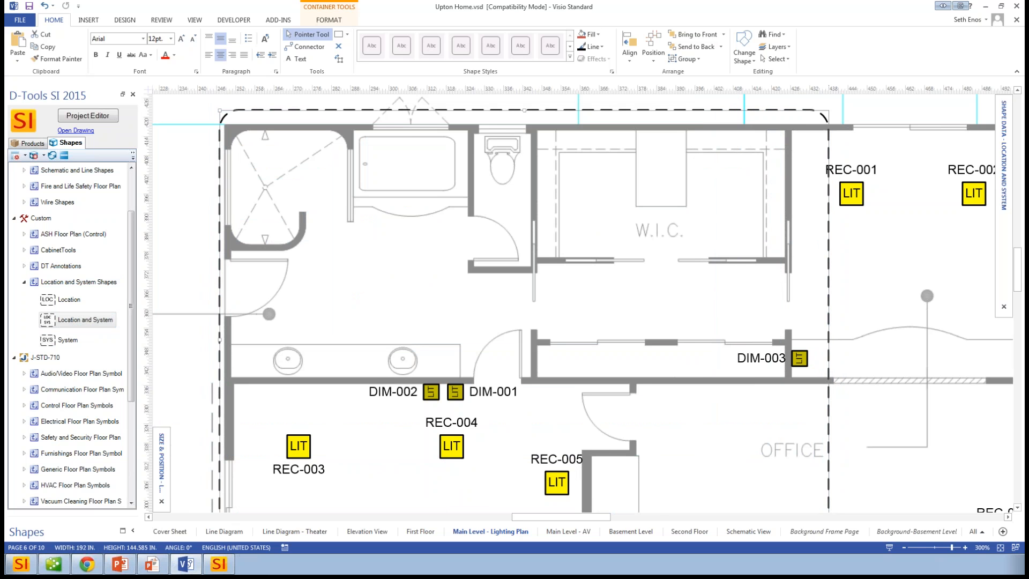
scroll(699, 159, down, 2)
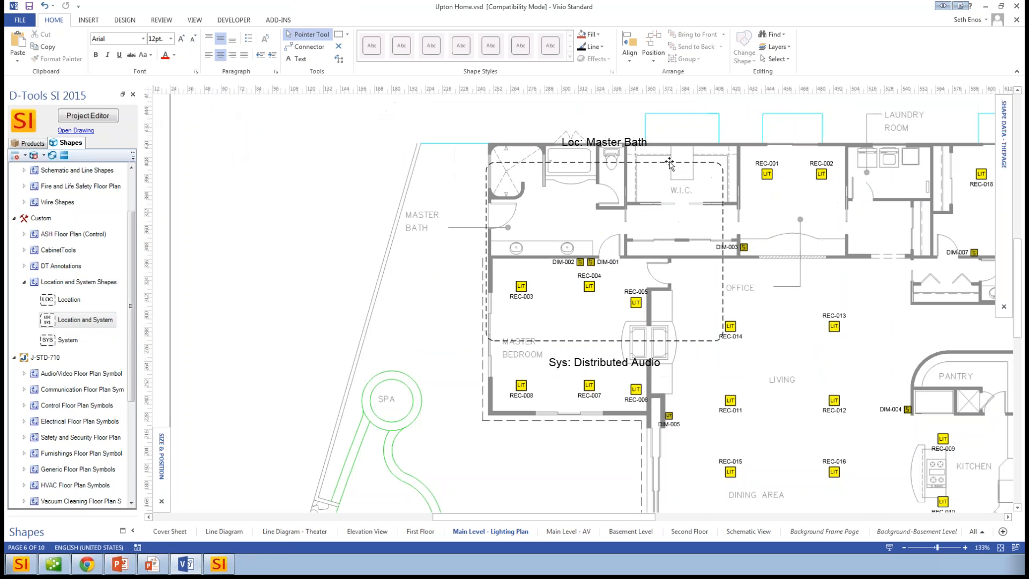
drag(643, 200, 579, 171)
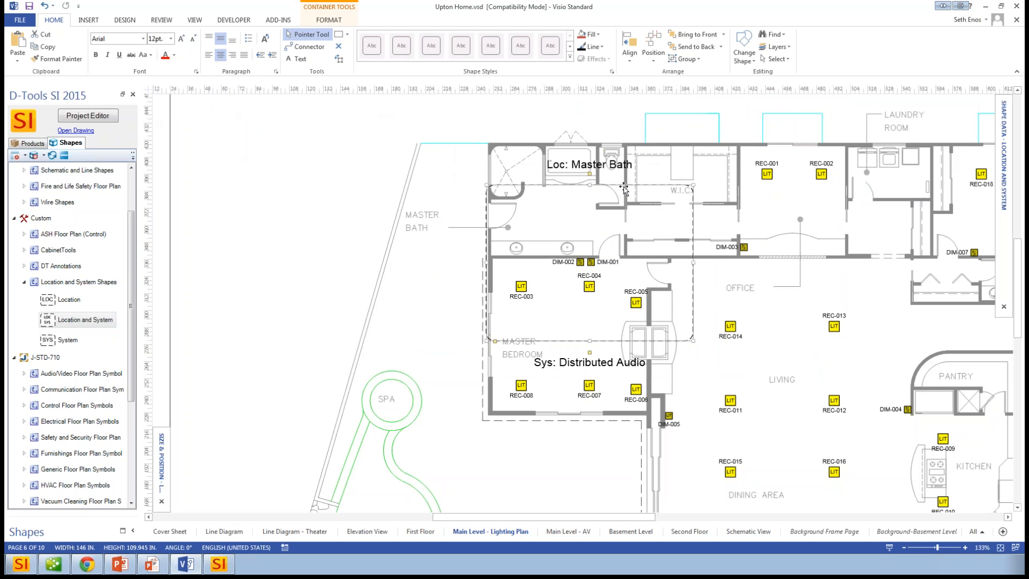
drag(624, 187, 613, 148)
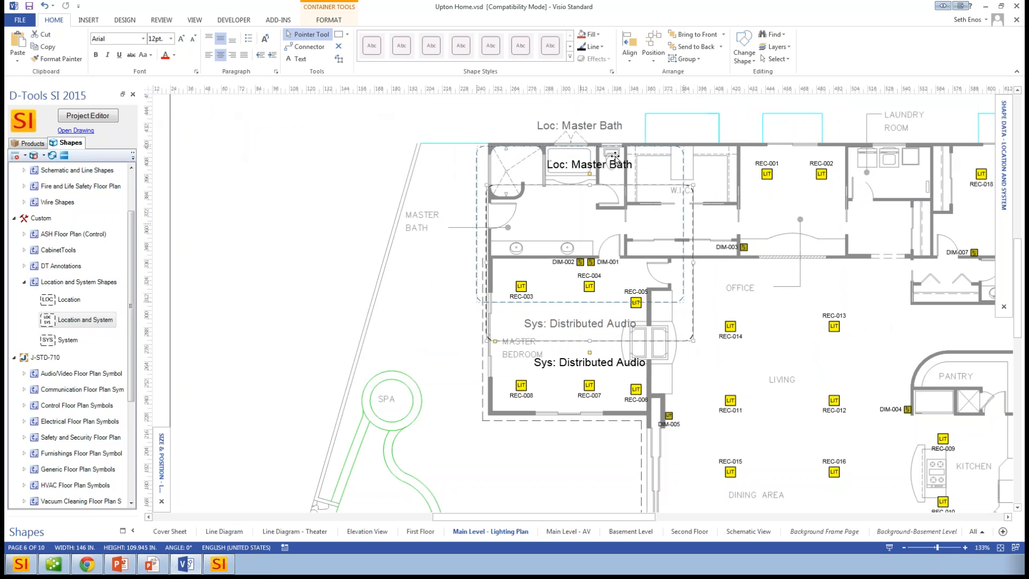
drag(600, 352, 600, 352)
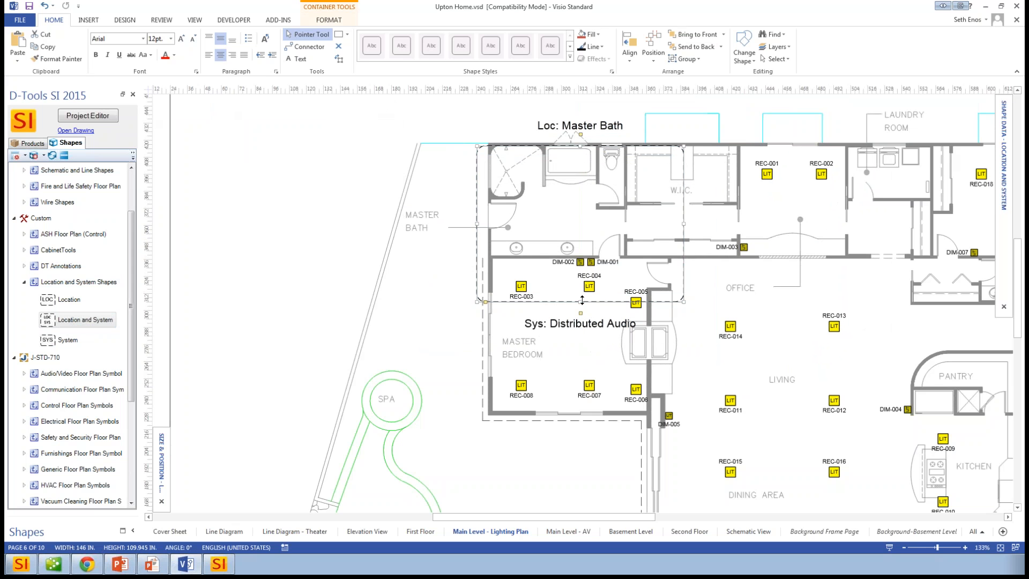
drag(585, 251, 585, 257)
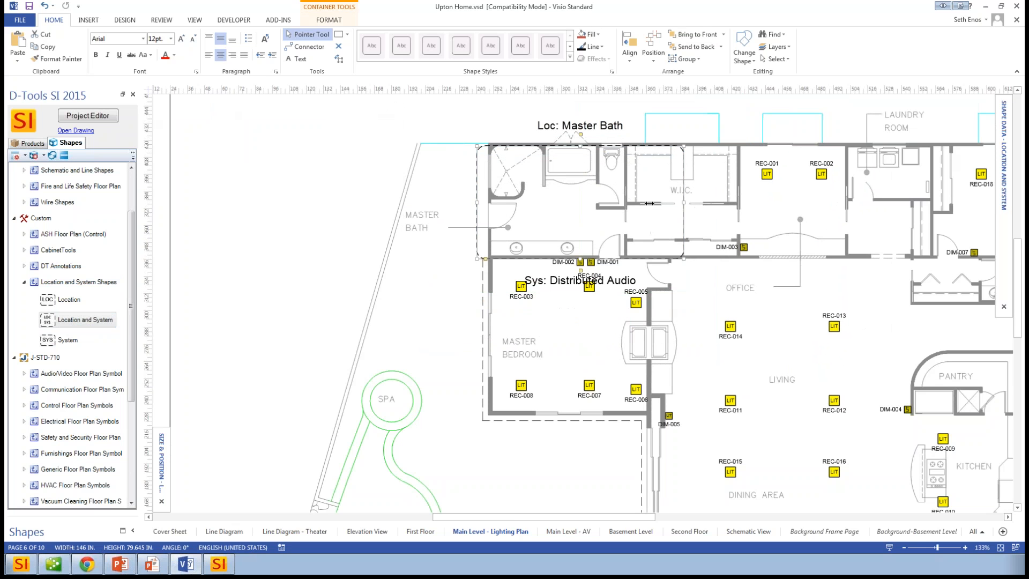
drag(616, 204, 623, 199)
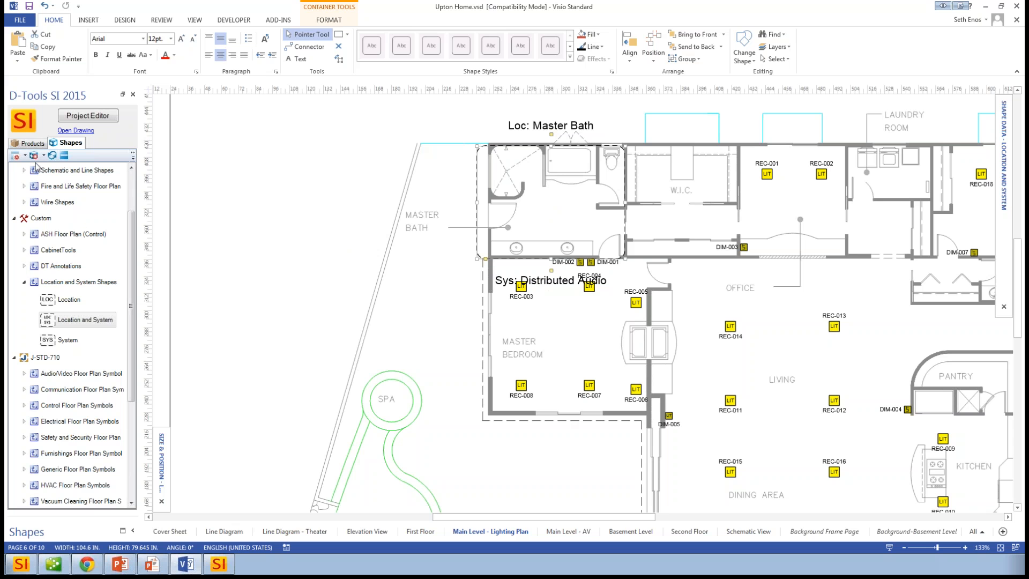
- Search the products for "leon" and place the Leon Speakers AXV5 inside the Master Bath container
click(25, 144)
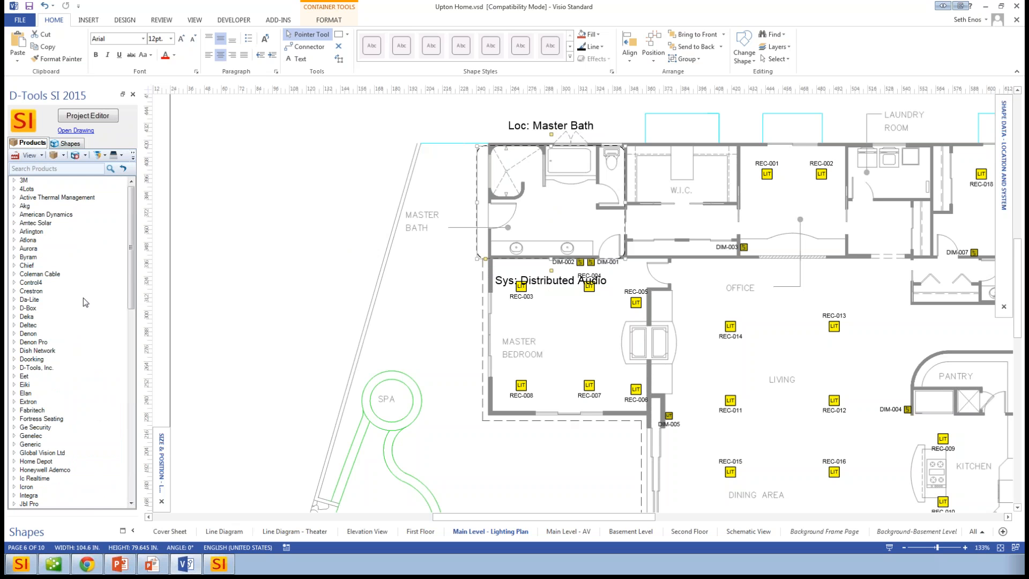
drag(132, 250, 132, 292)
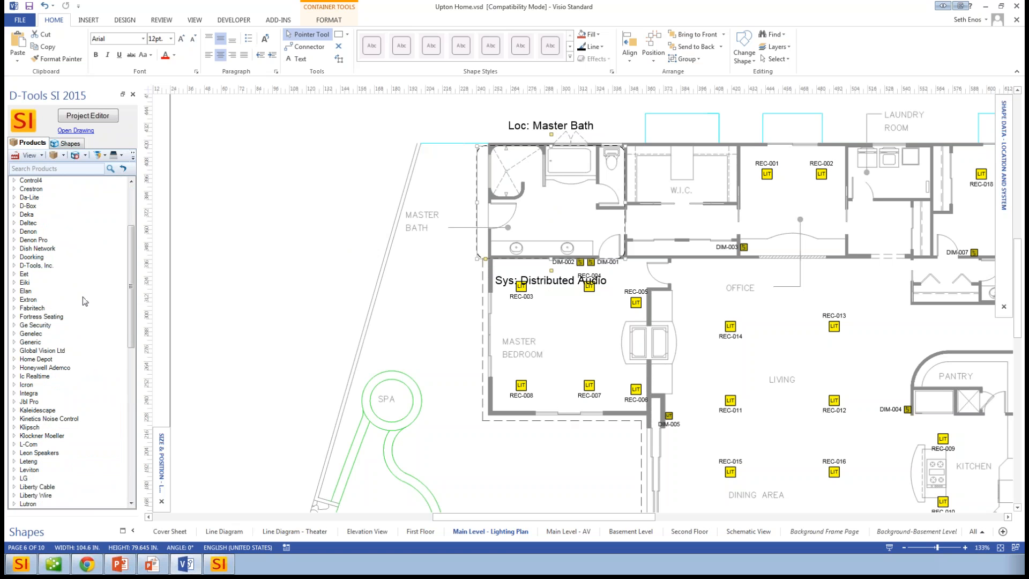
click(58, 169)
key(Return)
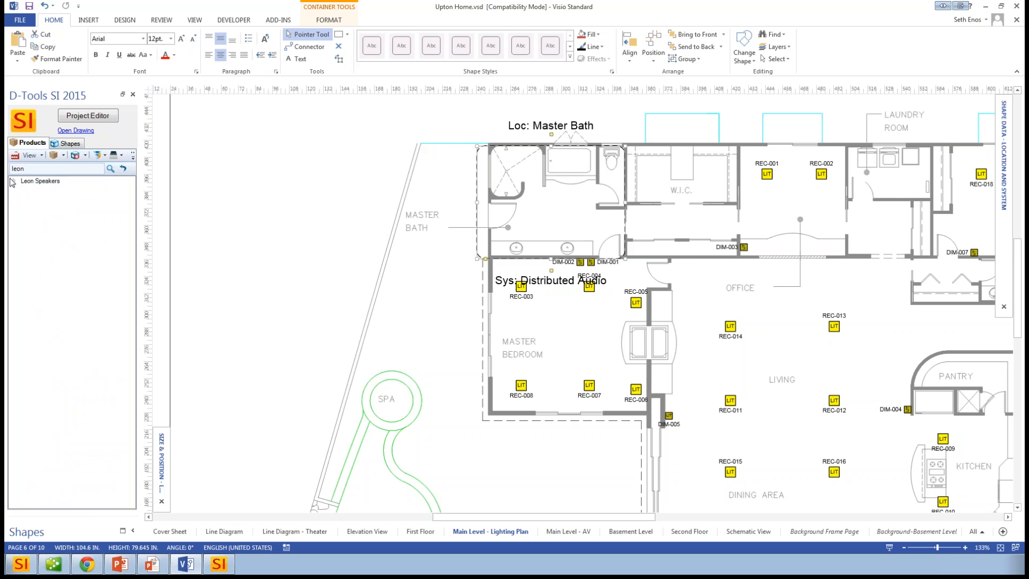
click(24, 191)
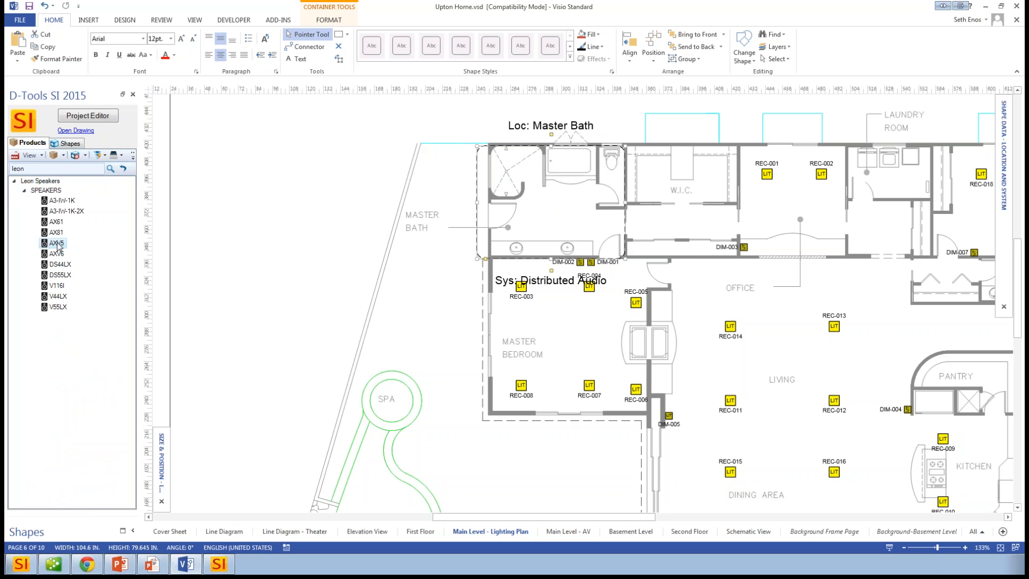
drag(58, 246, 555, 196)
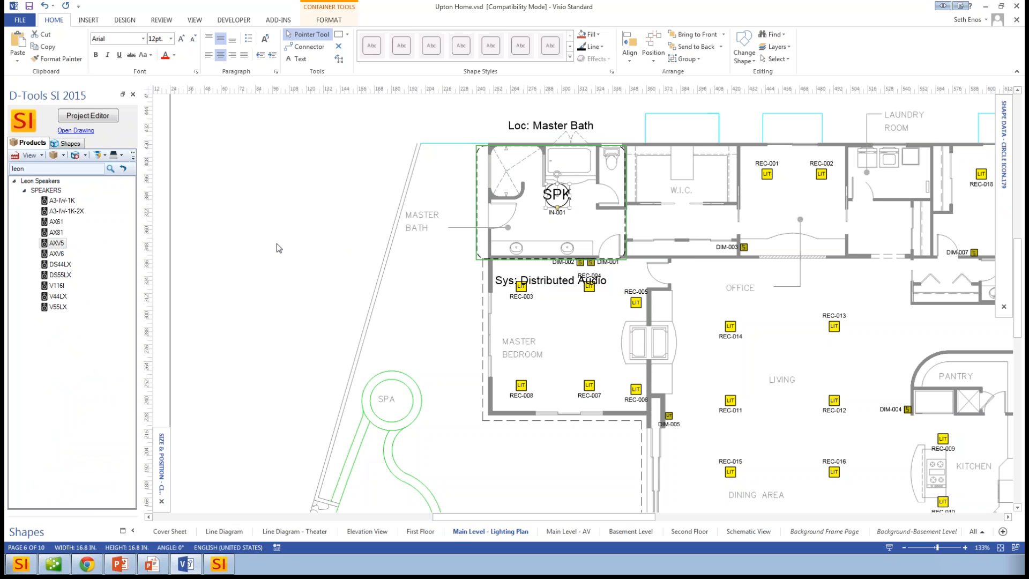
- Check the Leon Speakers AXV5 entry in Project Editor's item list, and return to the Visio drawing
click(90, 117)
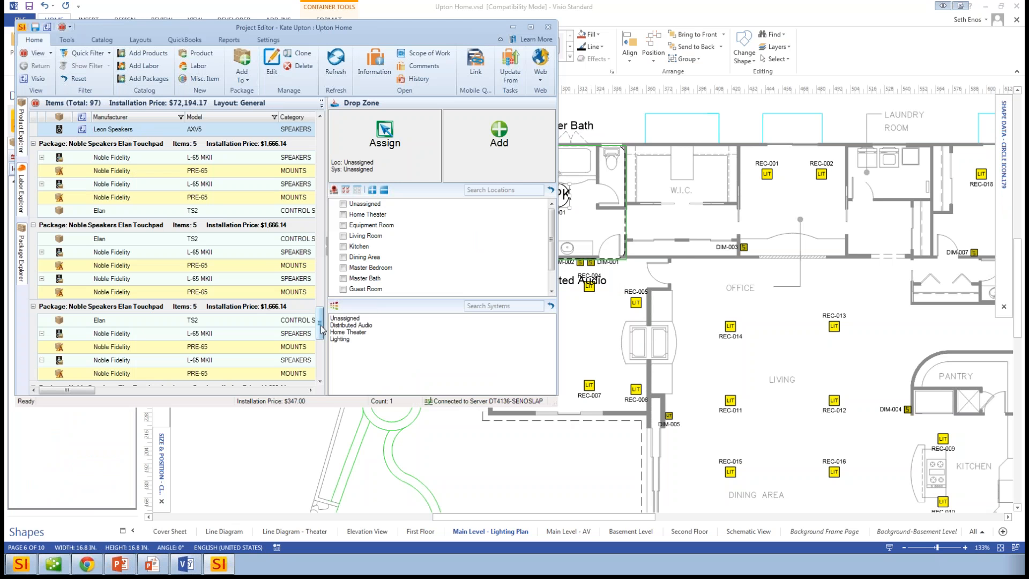
drag(320, 326, 328, 294)
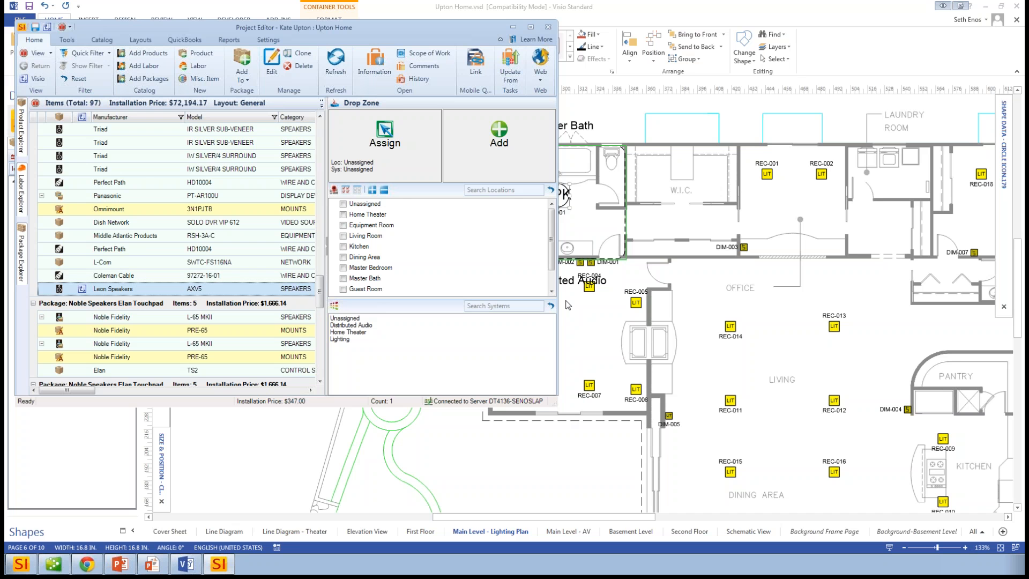
click(621, 304)
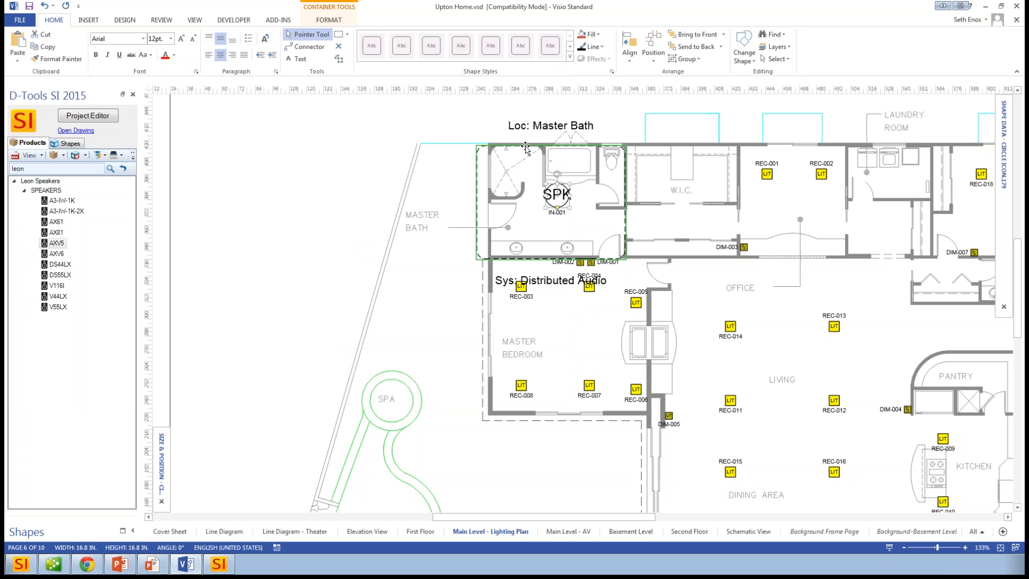
- Move the Master Bath container with its speaker over the W.I.C., and return it to the master bath
drag(525, 146, 625, 138)
drag(663, 199, 654, 200)
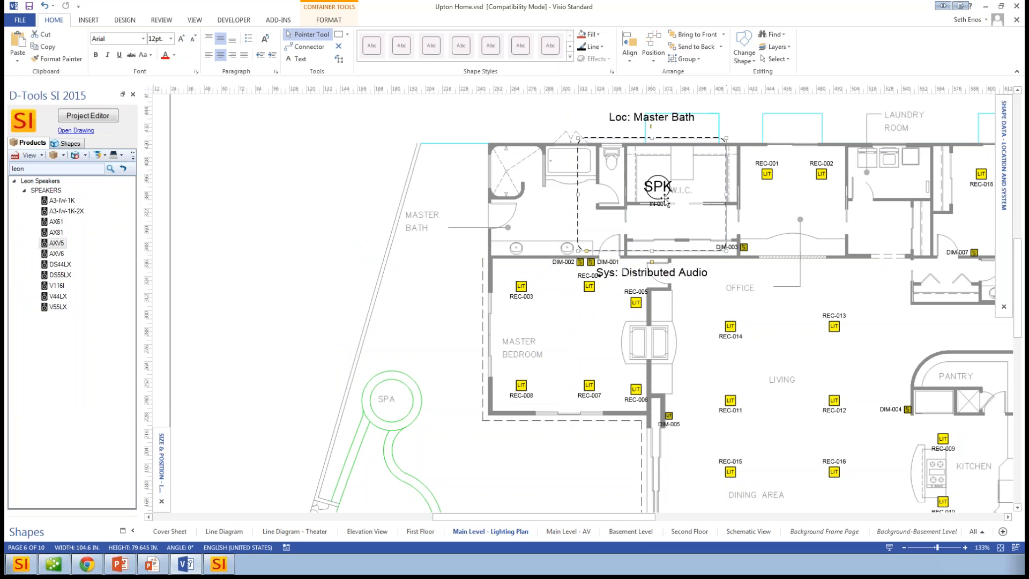
drag(630, 140, 529, 140)
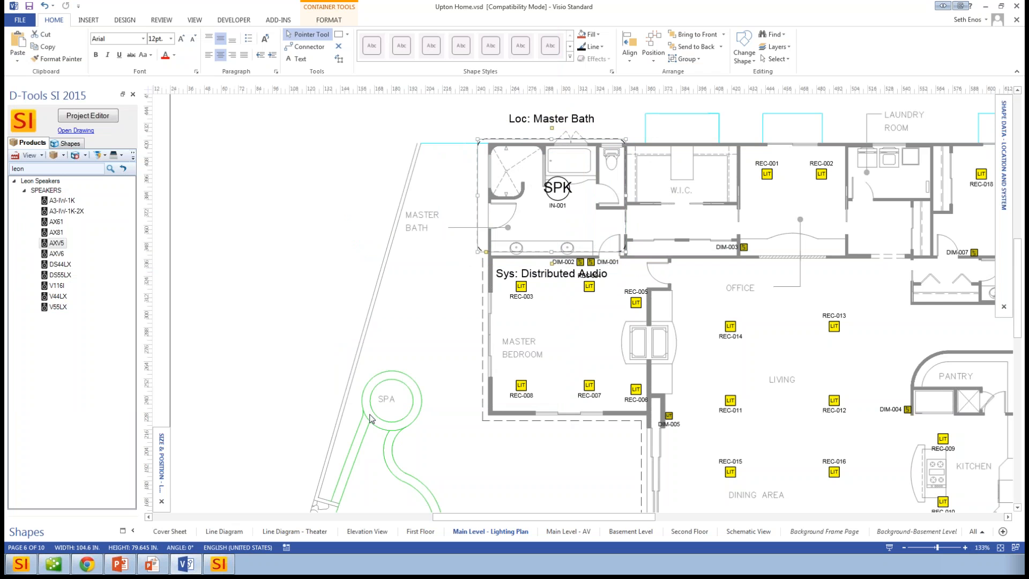
- On the Schematic View page, open the Elan S1616A product's inputs and outputs in I/O Studio
click(748, 531)
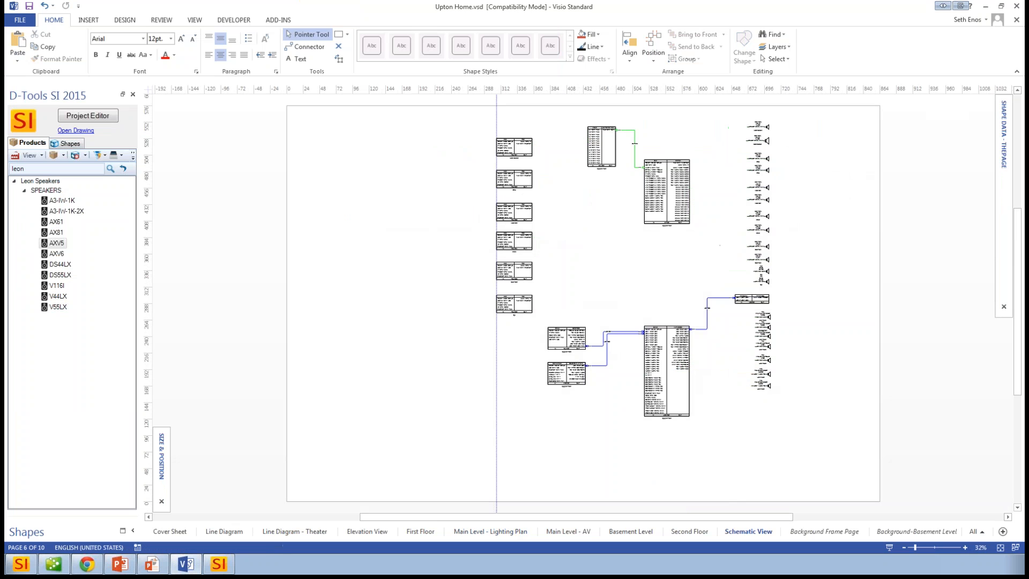
double_click(660, 198)
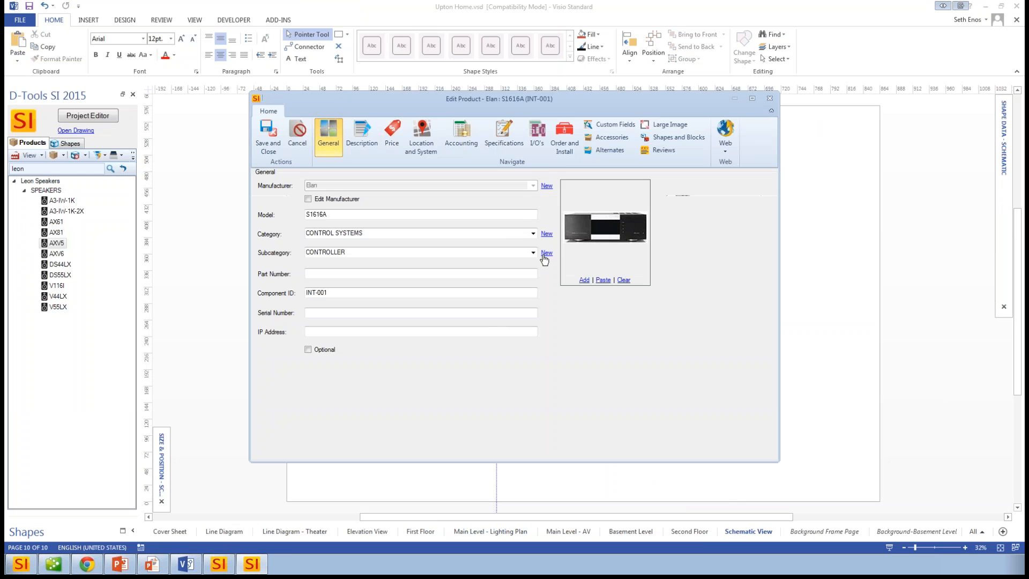
click(536, 141)
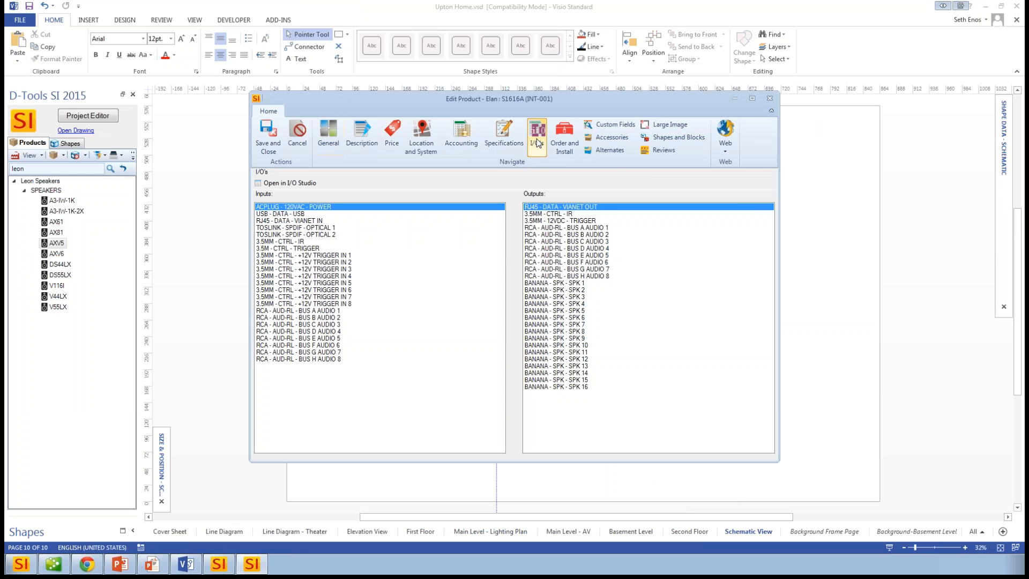
click(300, 185)
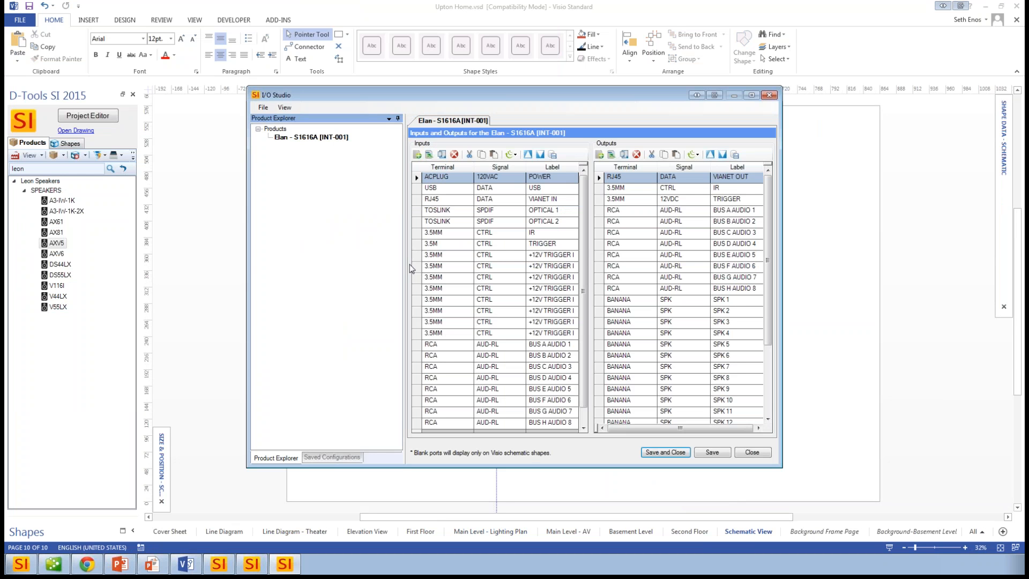
- Insert a blank port above the IR input of the Elan S1616A, and clone that blank port
click(418, 231)
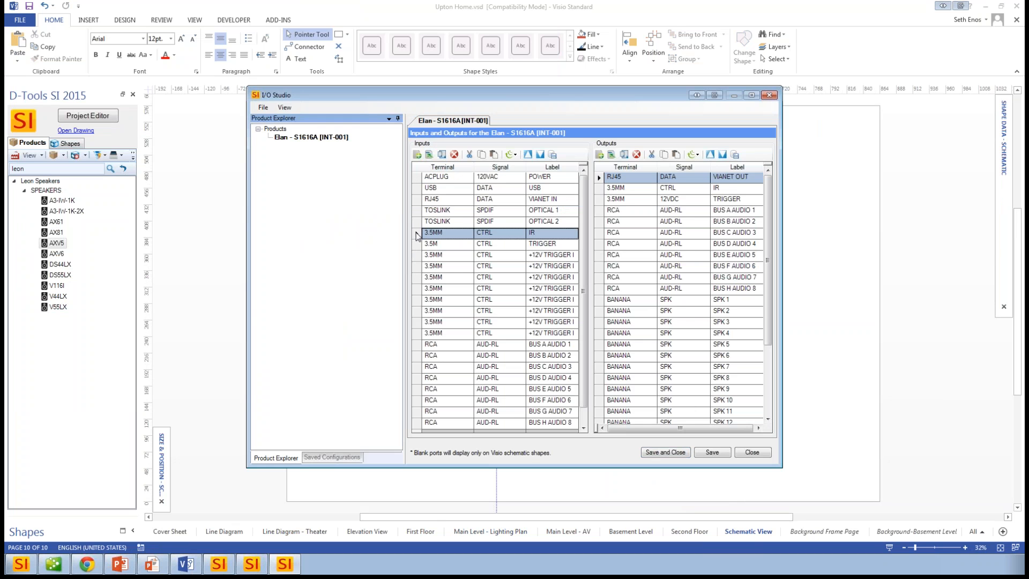
click(429, 155)
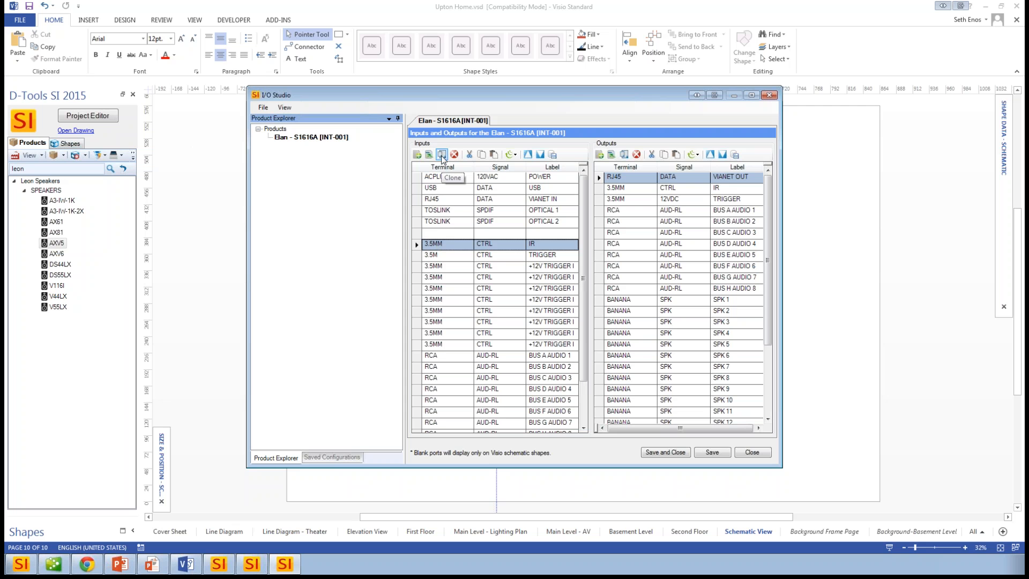
click(416, 234)
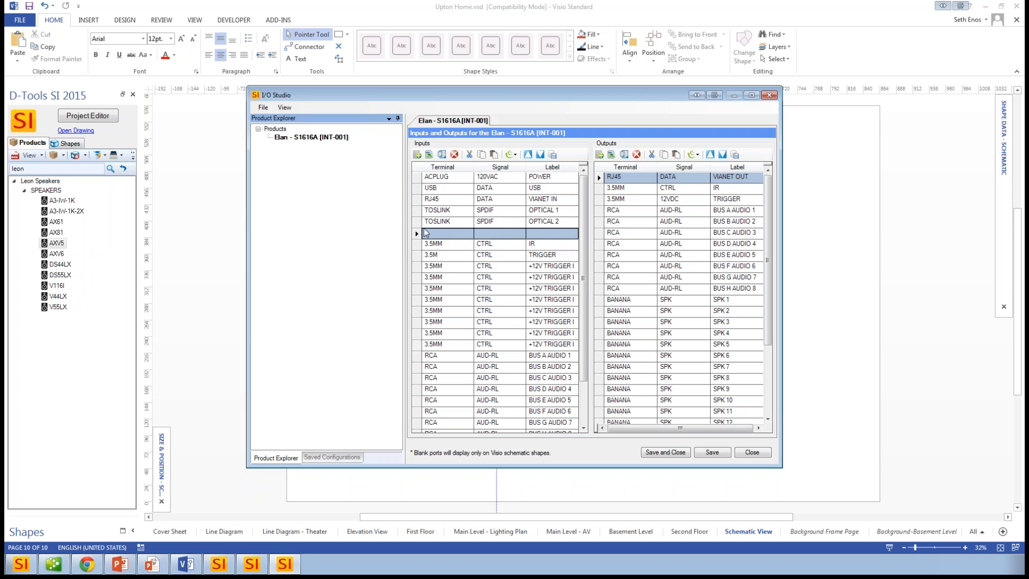
click(441, 155)
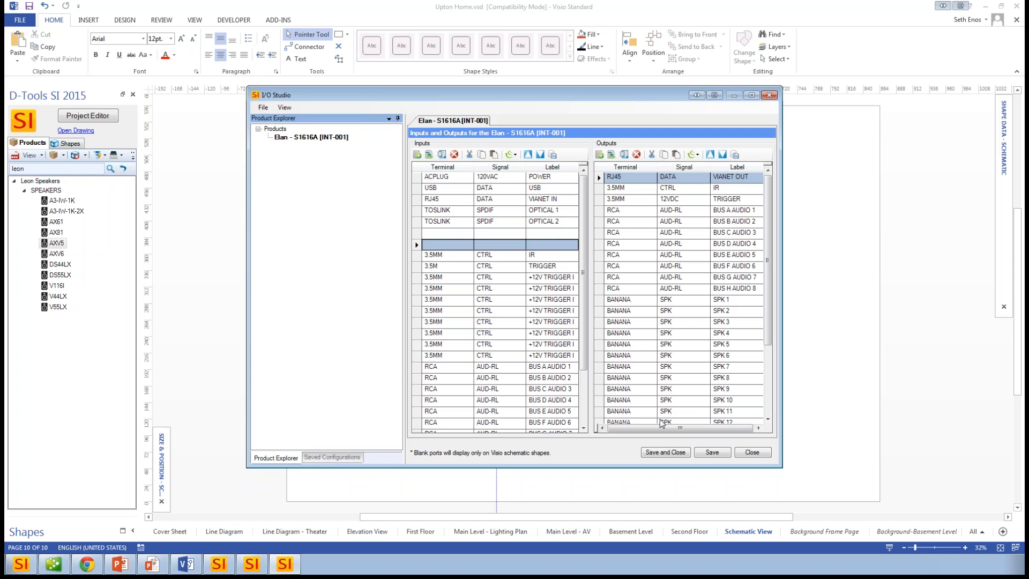
- Save the Elan S1616A's port changes and the product without updating the catalog, and inspect the block on the schematic
click(699, 456)
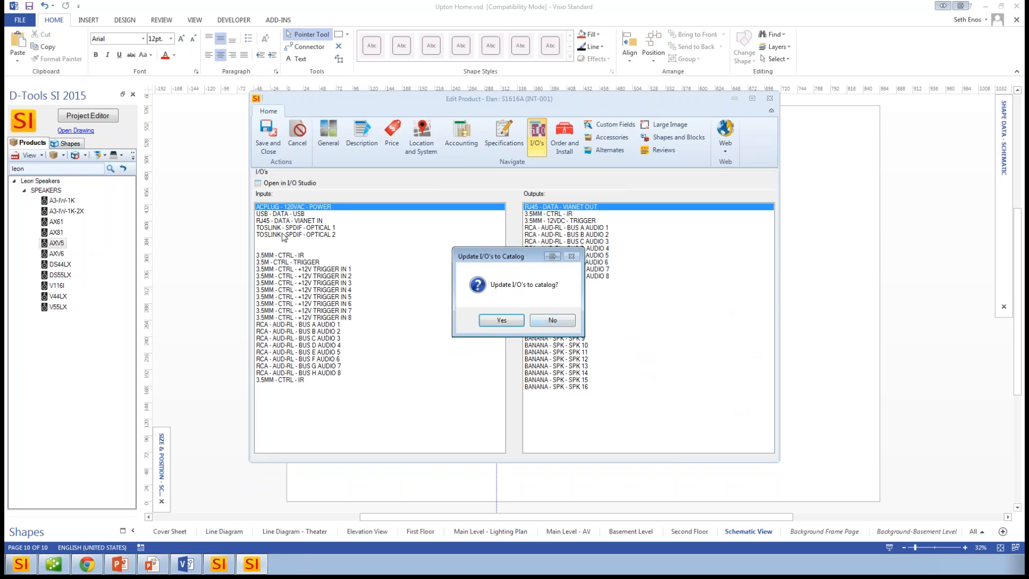
click(560, 320)
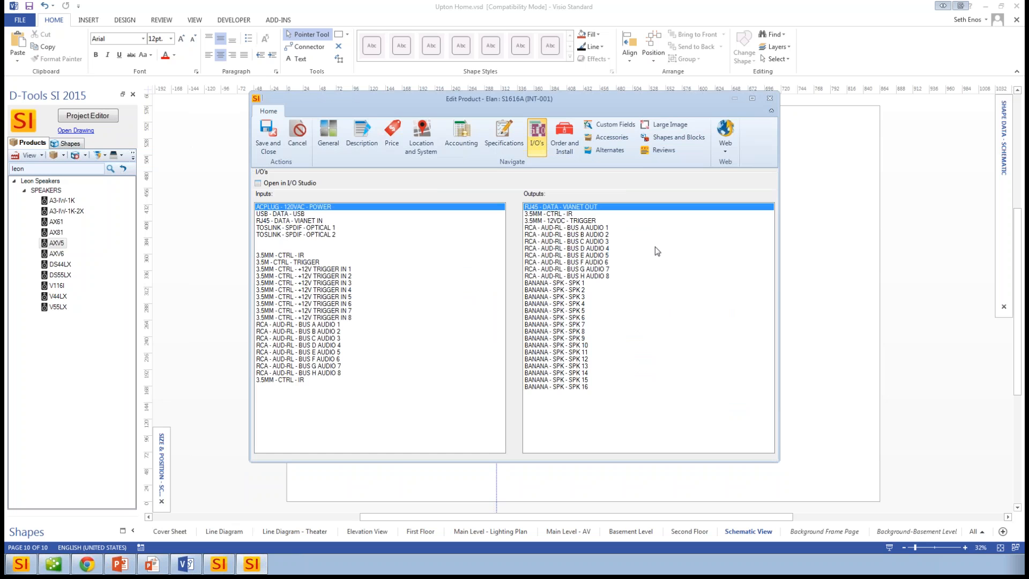
click(283, 150)
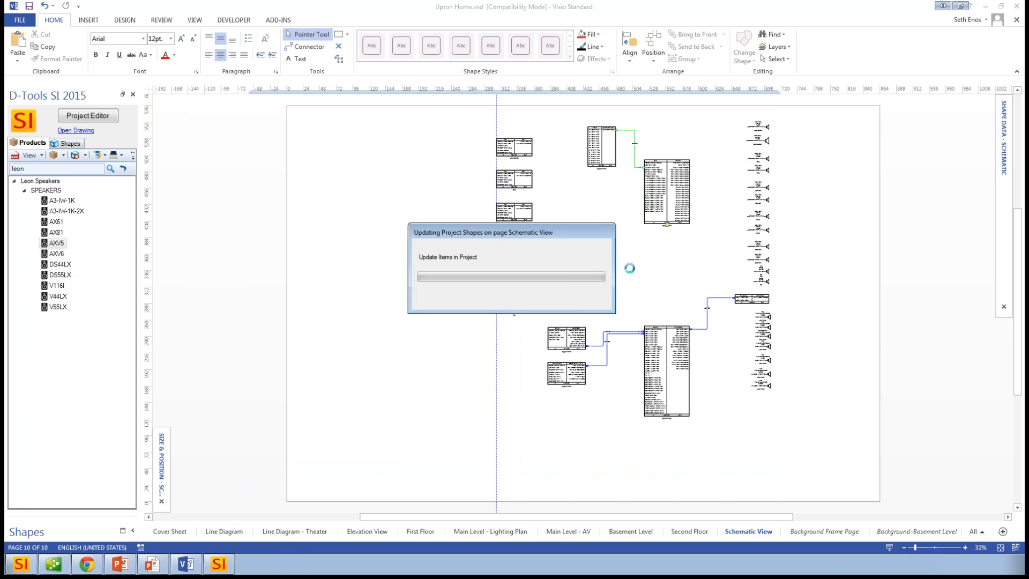
scroll(648, 185, up, 10)
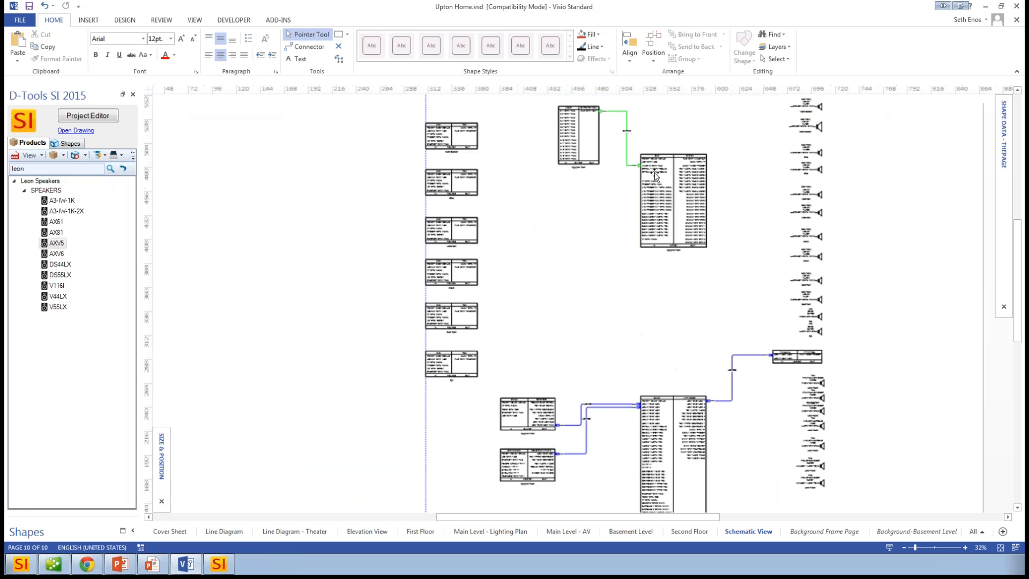
scroll(622, 249, down, 6)
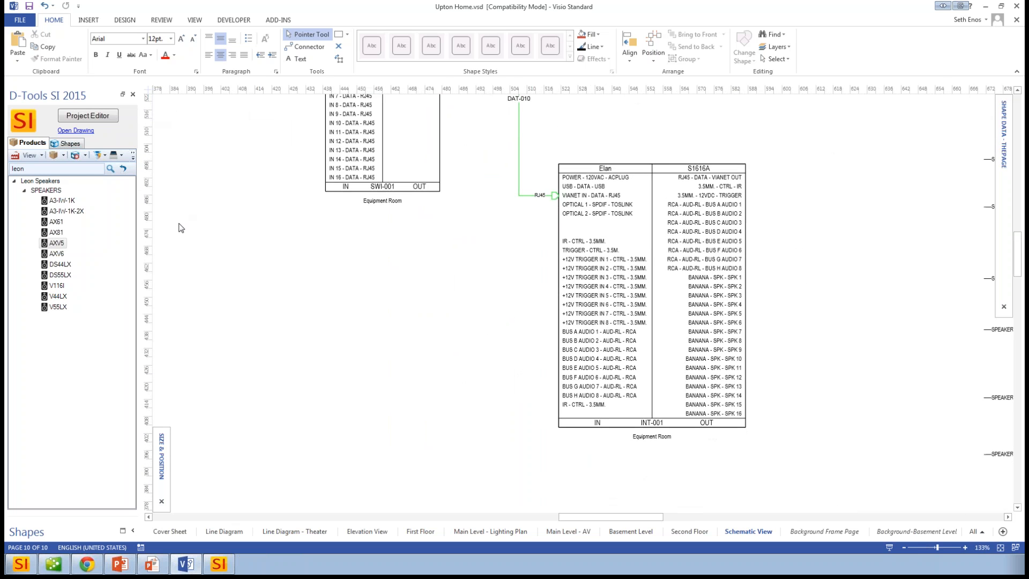
- Move the Elan S1616A schematic block closer to the SWI-001 switch block
key(alt+Tab)
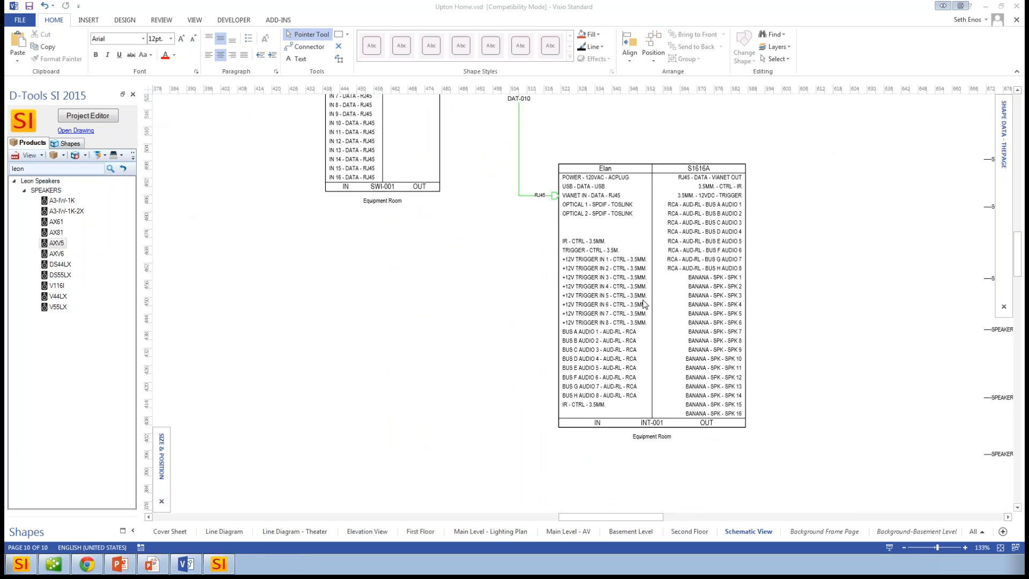
key(alt+Tab)
drag(605, 277, 520, 287)
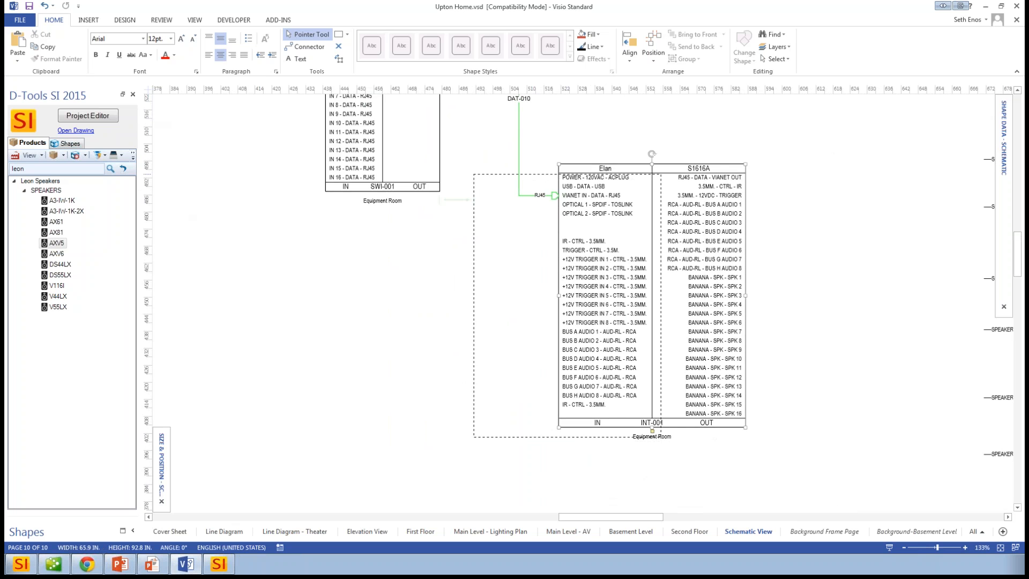
- Place a Smart Callout from the custom DT Annotations beside the Elan S1616A block and attach its leader line to the block
click(67, 142)
click(23, 281)
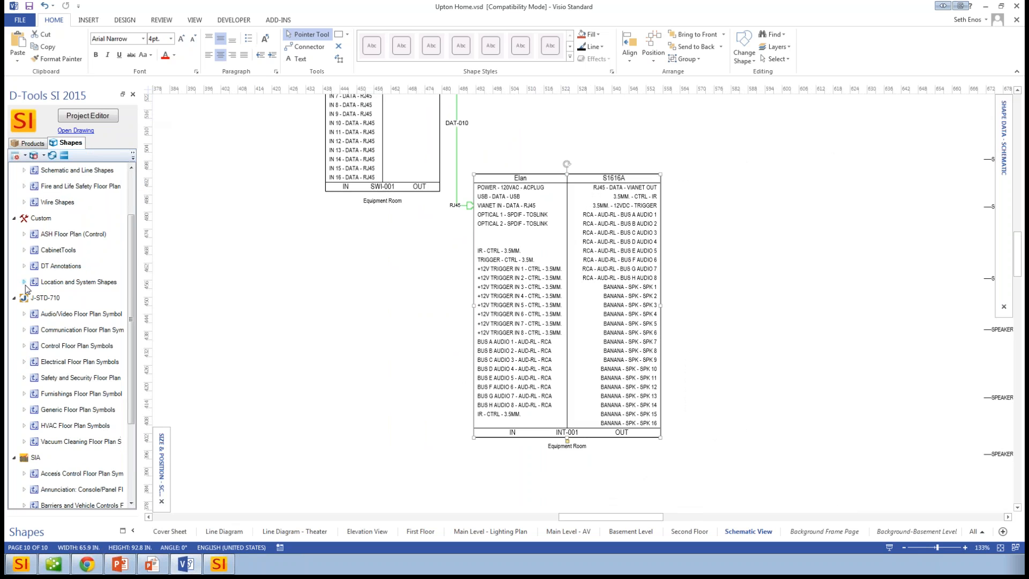
mouse_move(133, 279)
mouse_down()
mouse_move(133, 347)
mouse_move(133, 284)
mouse_up()
click(24, 250)
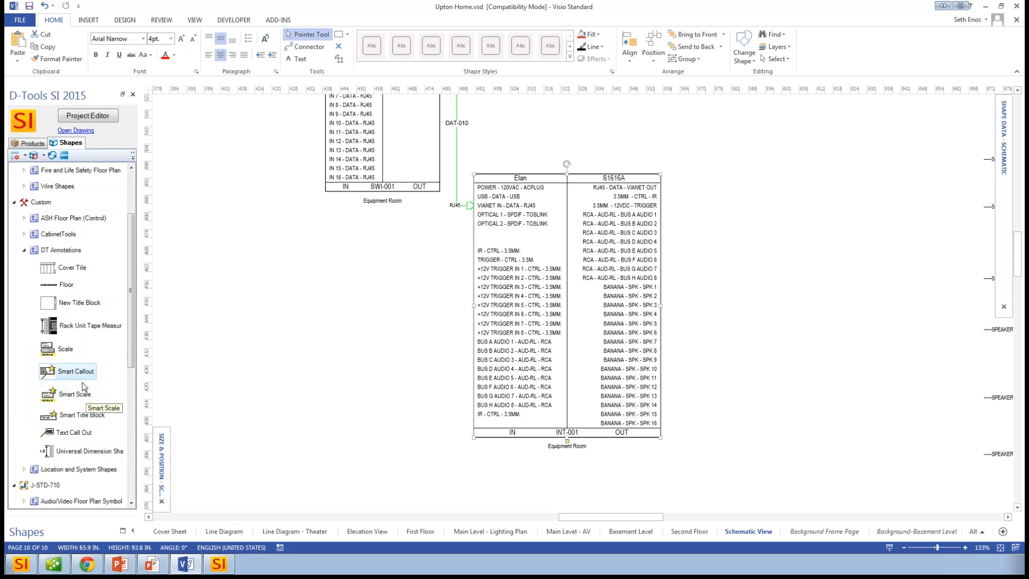
drag(76, 374, 782, 259)
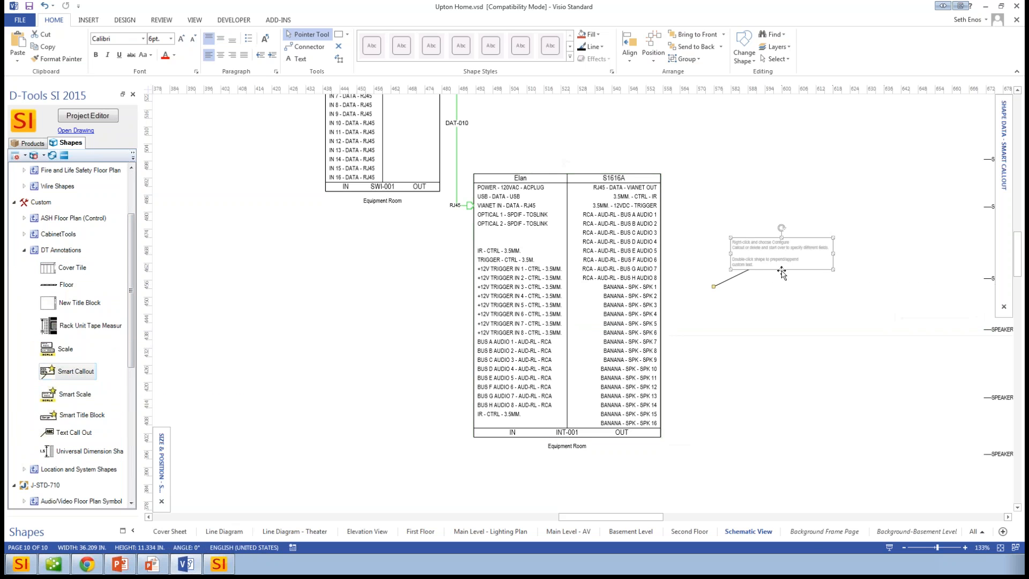
drag(714, 287, 594, 278)
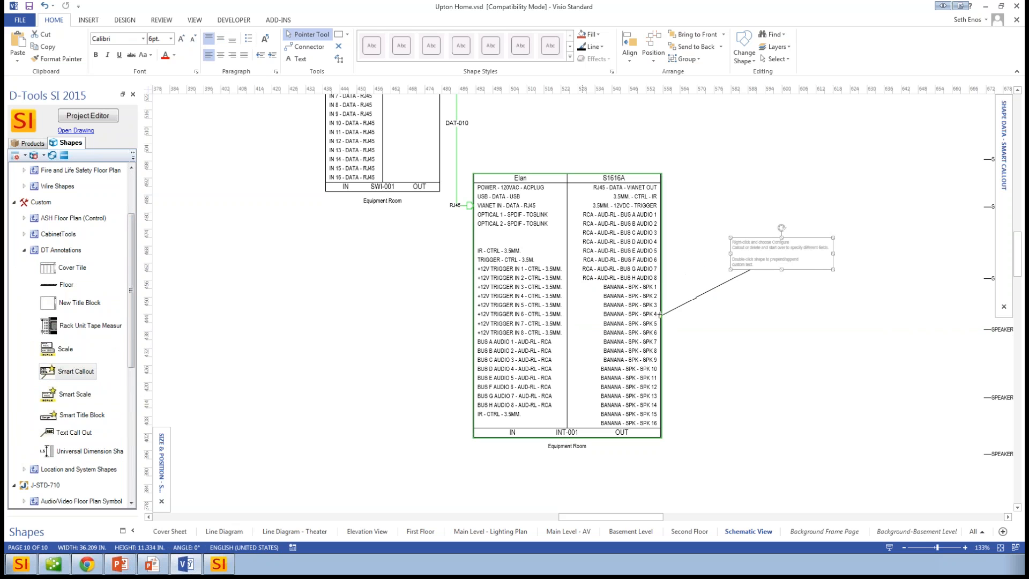
- Open the Smart Callout's configuration, examine the available properties through the custom fields, and close it without changes
right_click(835, 250)
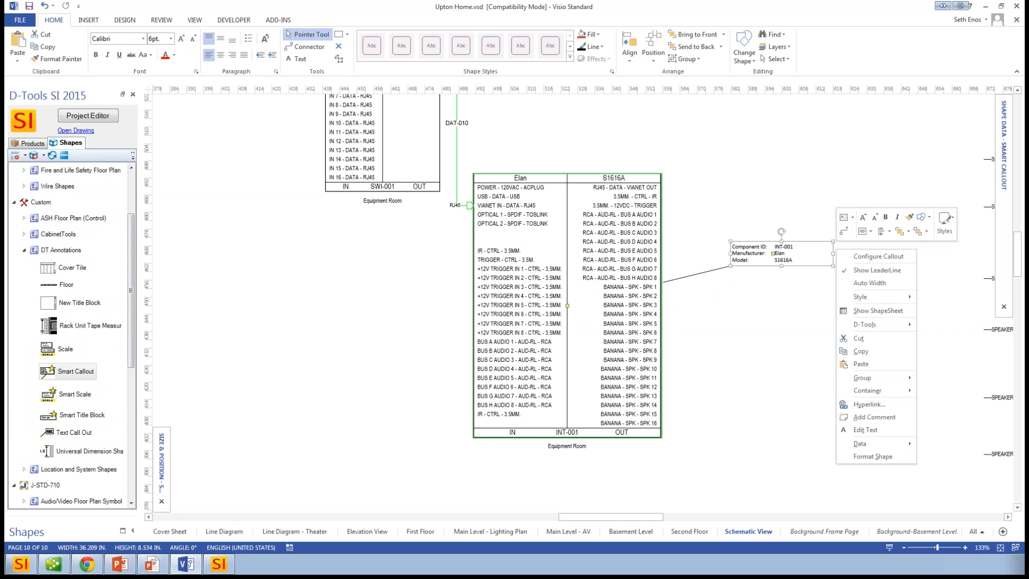
click(865, 257)
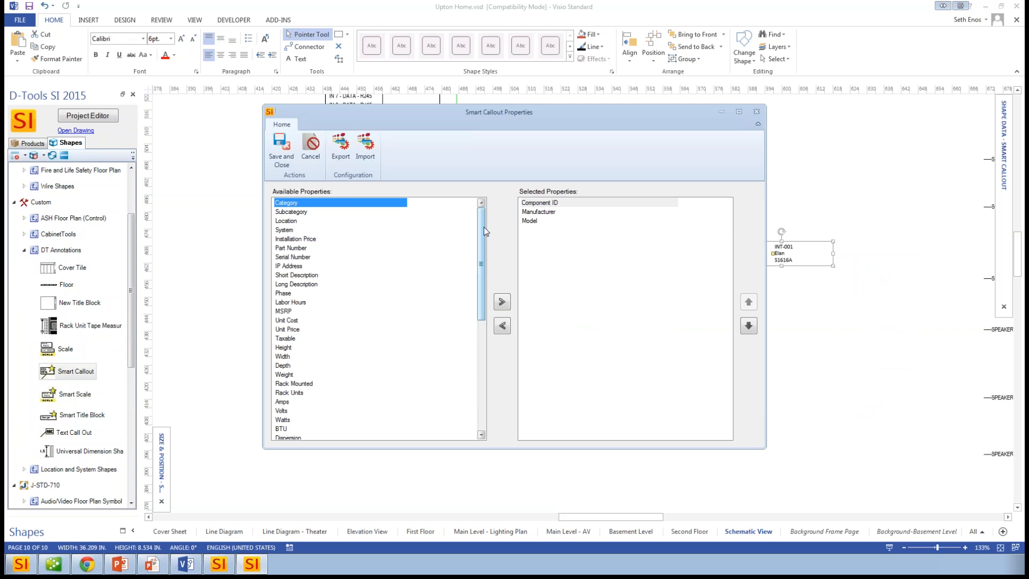
drag(484, 222, 488, 366)
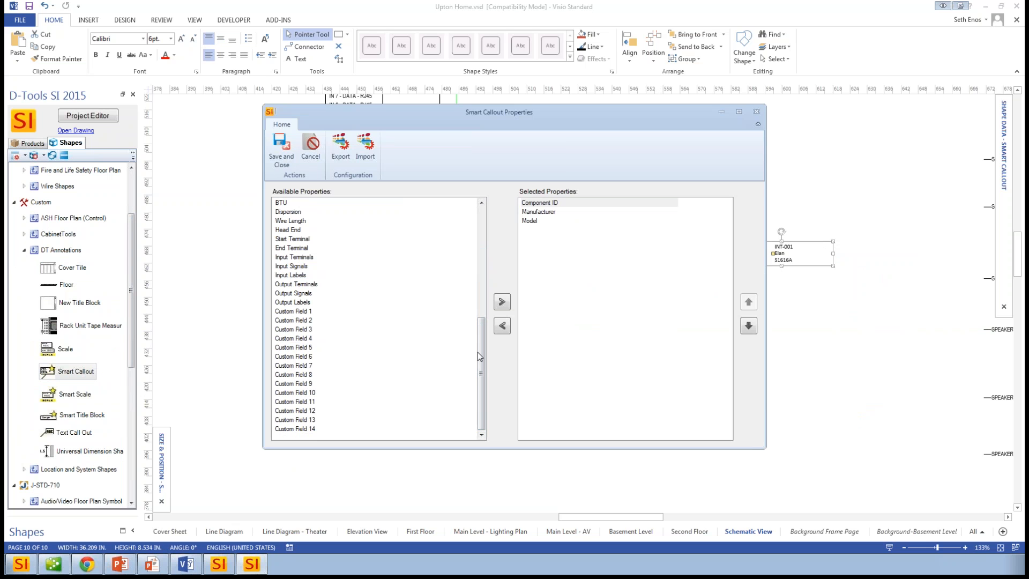
drag(480, 355, 490, 251)
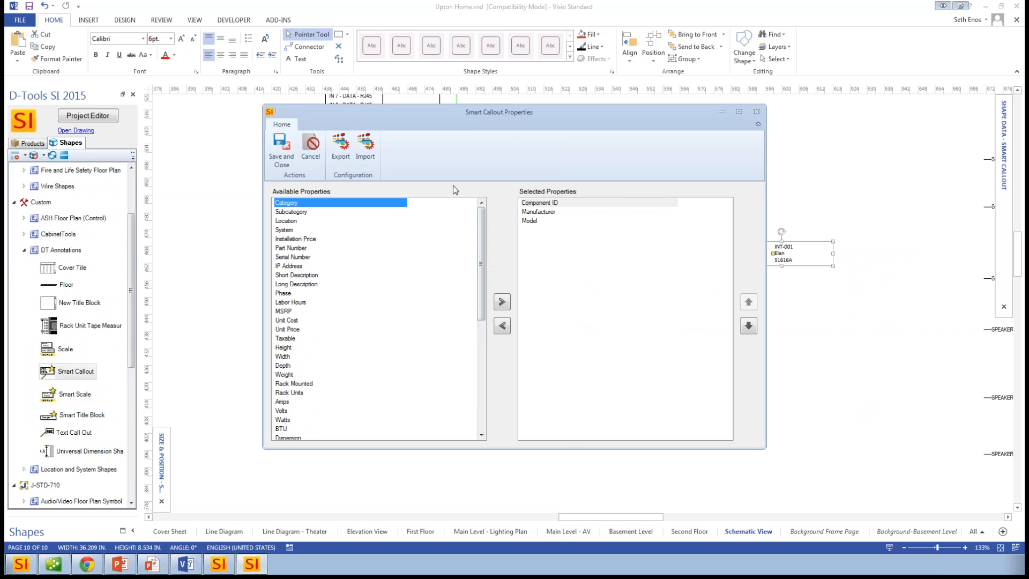
click(756, 112)
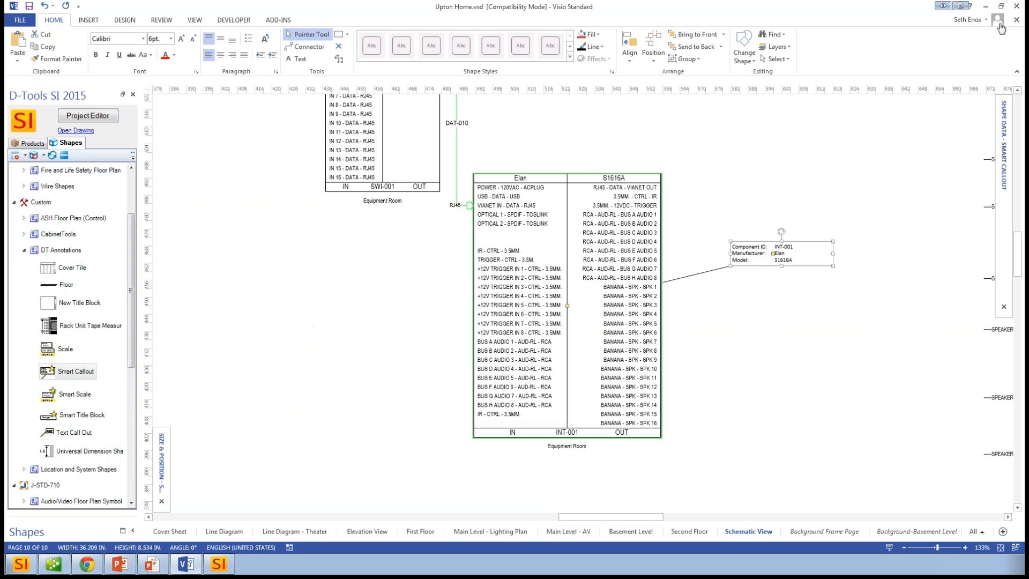
- Close the Upton Home drawing with its changes saved, and open the product catalog in D-Tools SI
click(1014, 7)
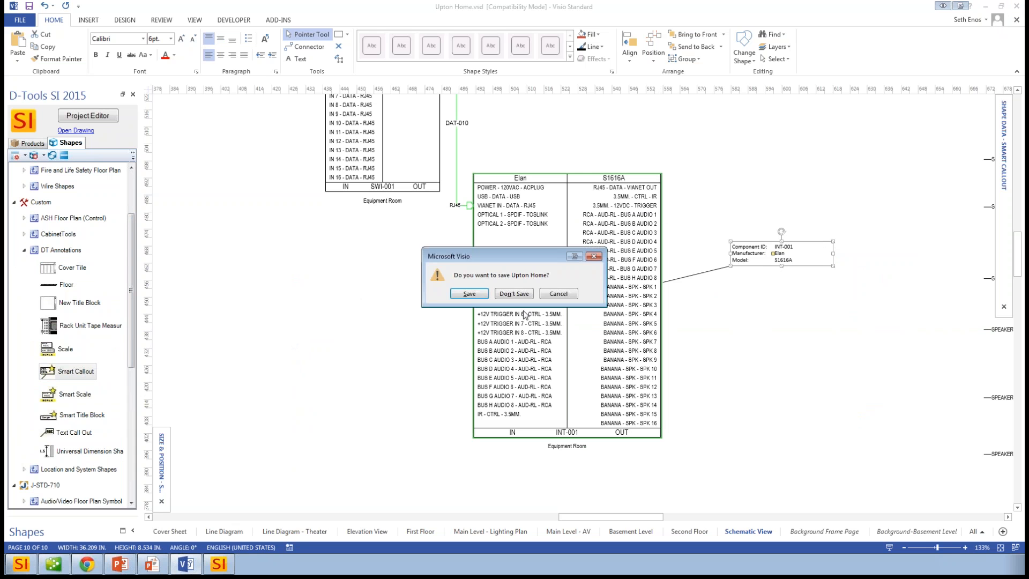
click(473, 295)
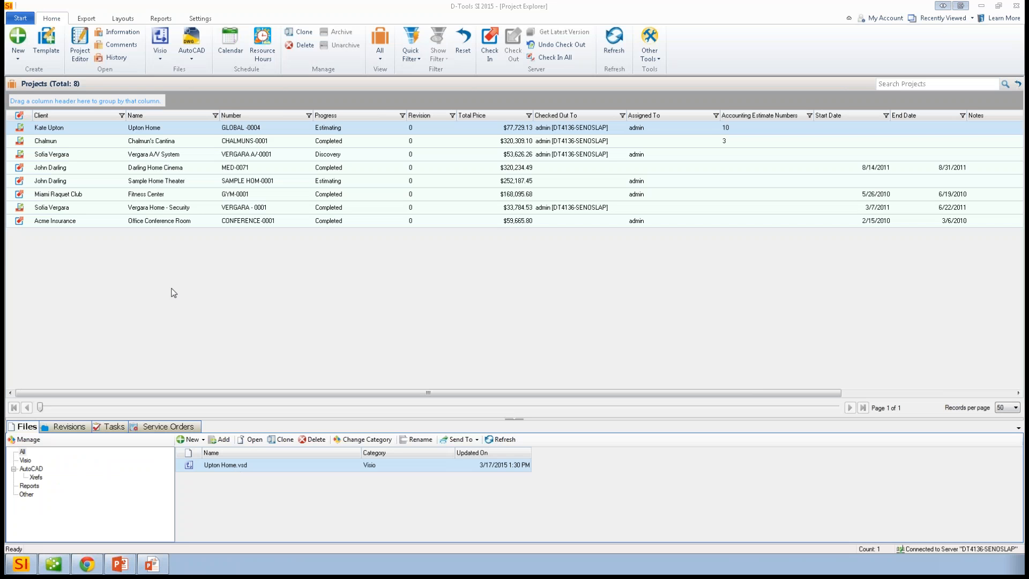
click(20, 18)
mouse_move(66, 95)
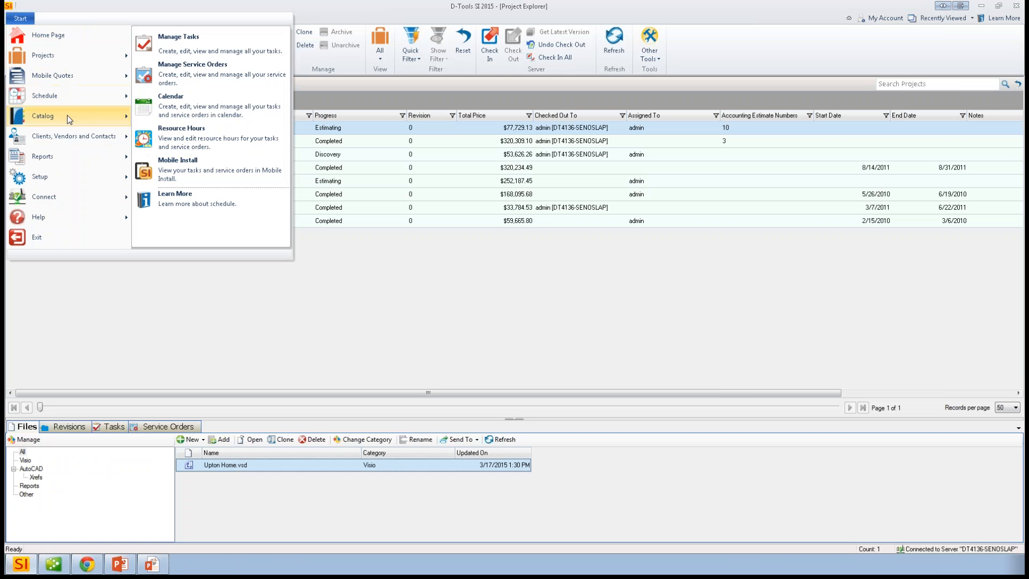
mouse_move(66, 117)
click(172, 37)
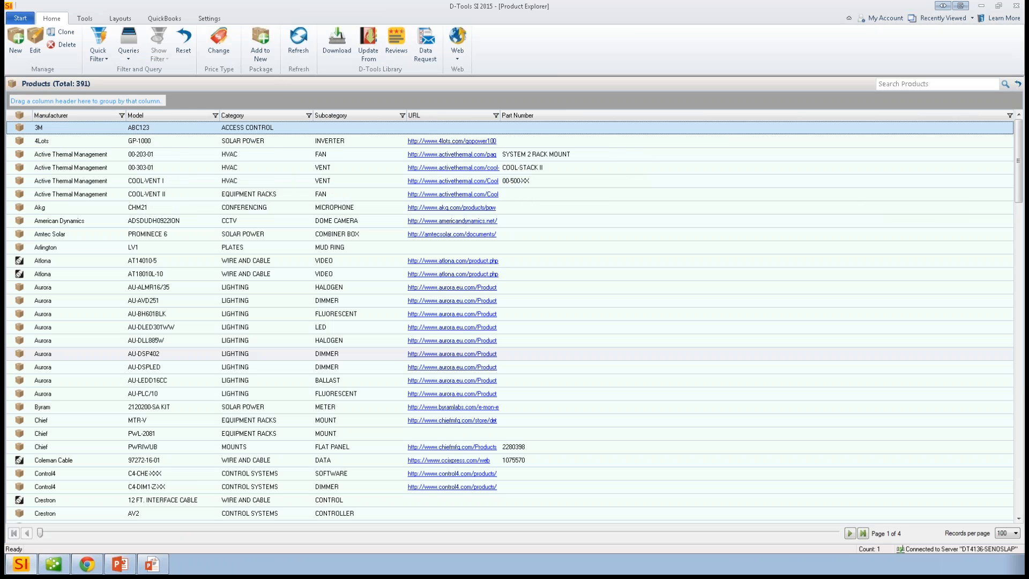
- Examine the bulk alternates update for the selected Aurora products AU-ALMR16/35 through AU-DSP402, and close it without saving
click(265, 218)
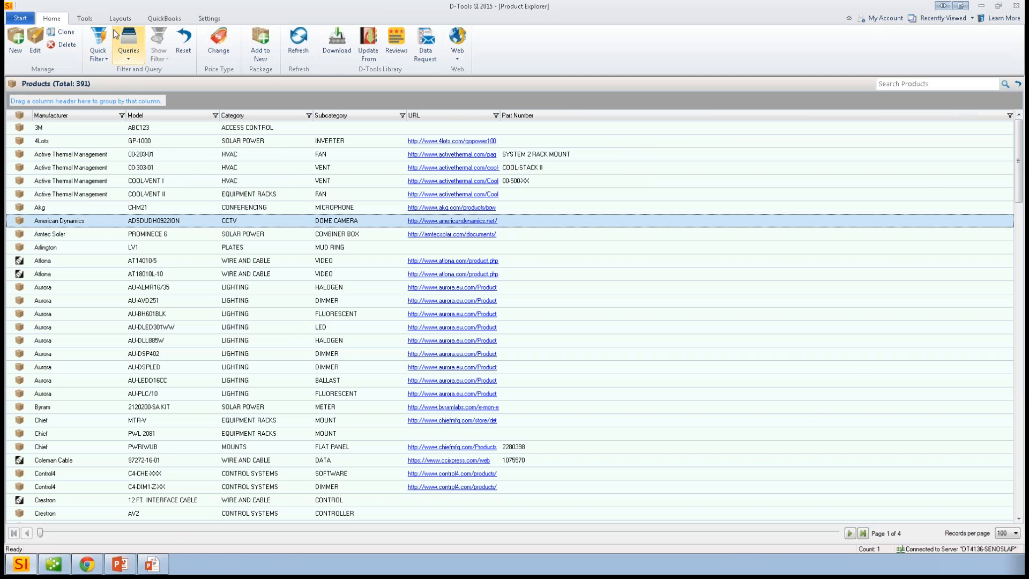
click(89, 21)
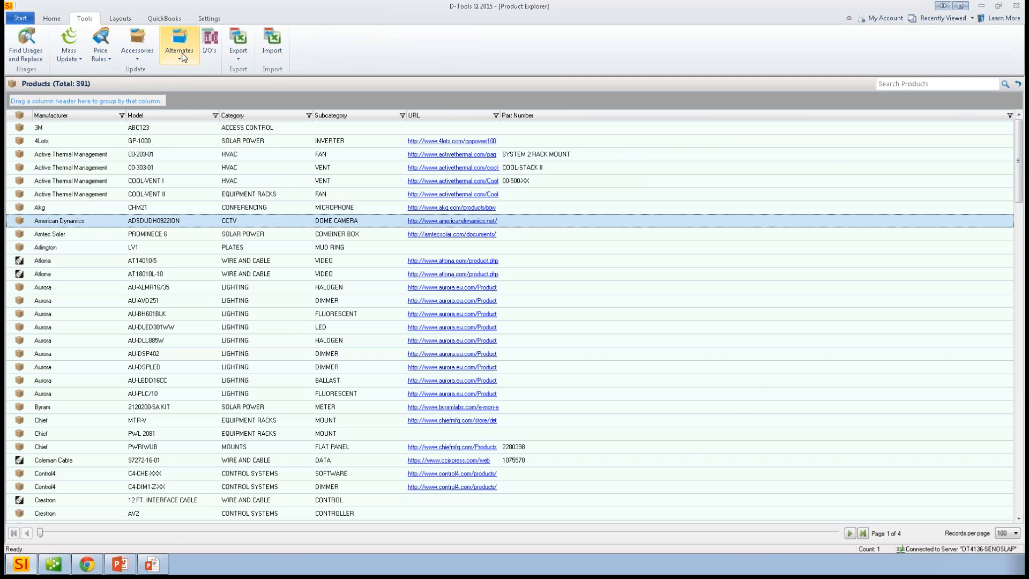
click(237, 289)
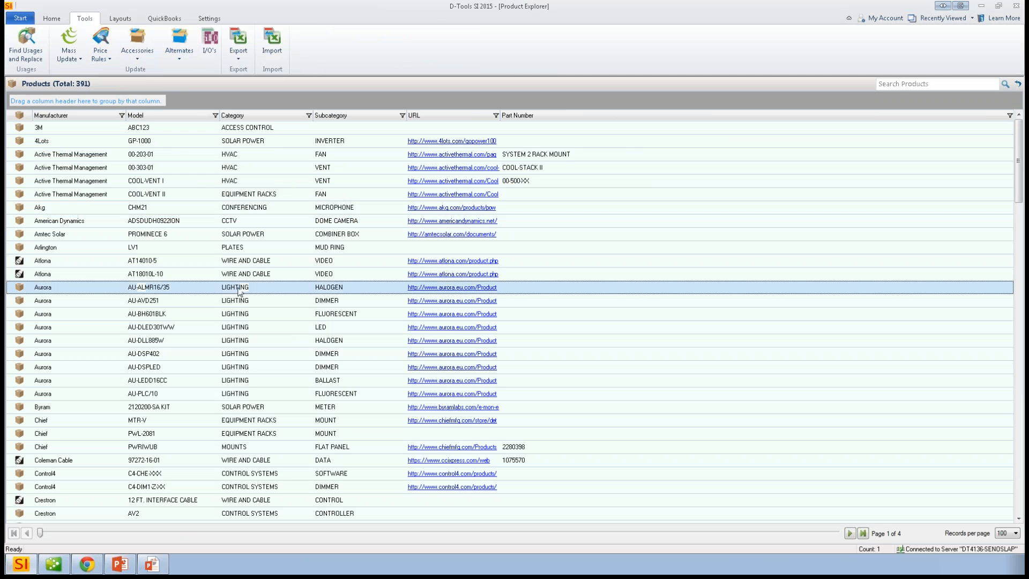
shift+click(241, 354)
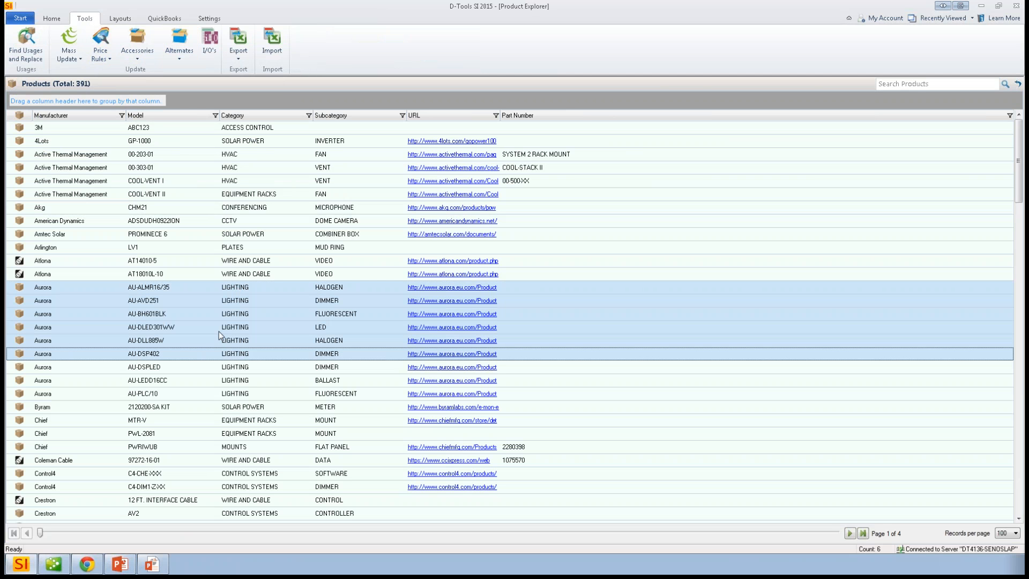
click(179, 49)
click(190, 72)
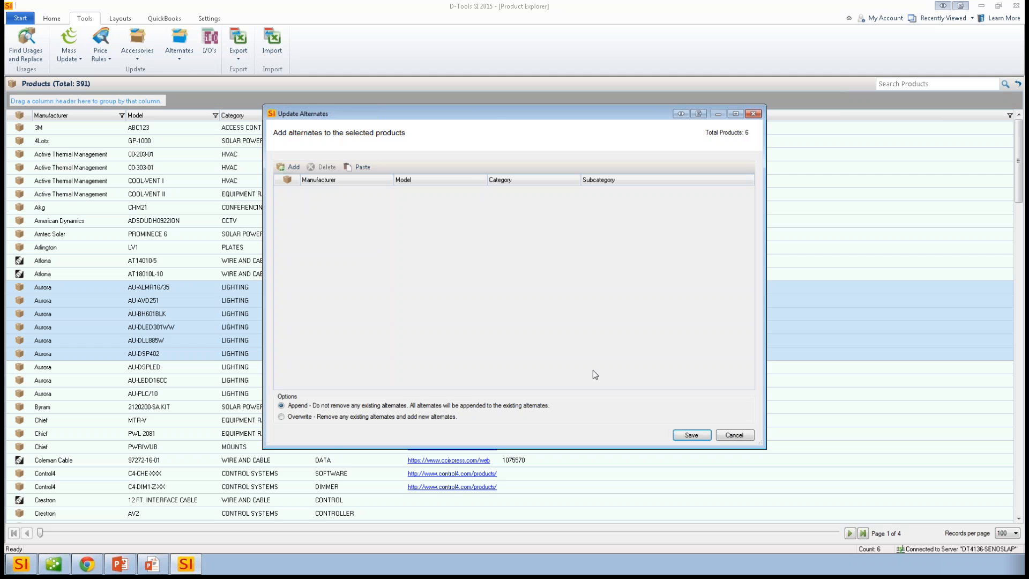
click(734, 436)
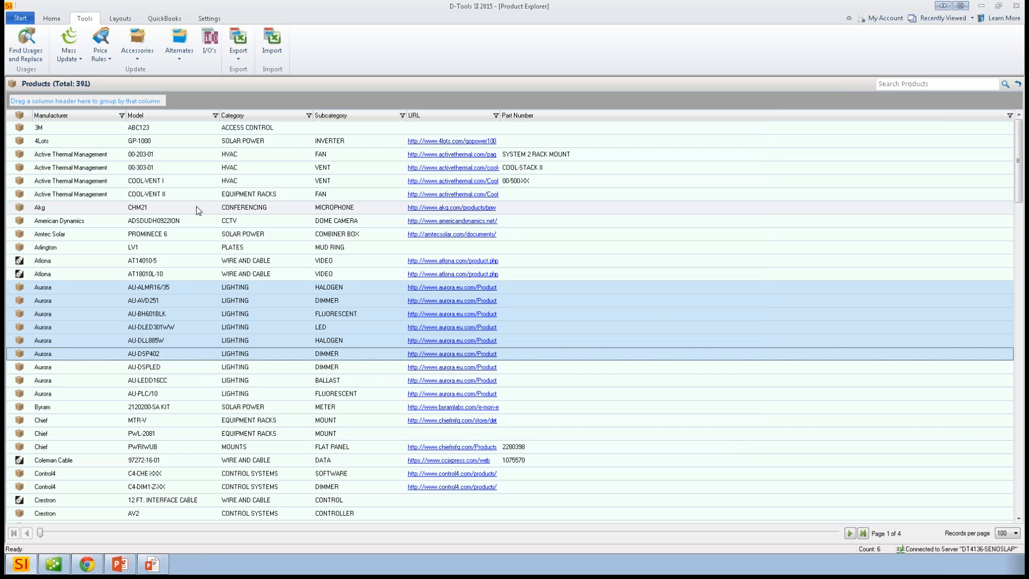
- Start a bulk accessories update for the selected Aurora products and add the four Active Thermal Management products as accessories
click(143, 49)
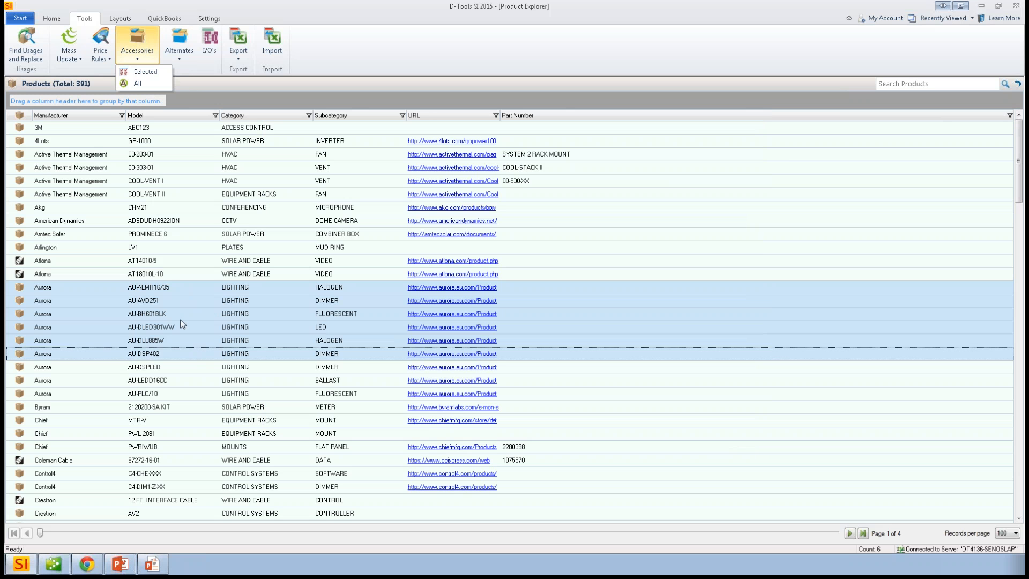
click(146, 71)
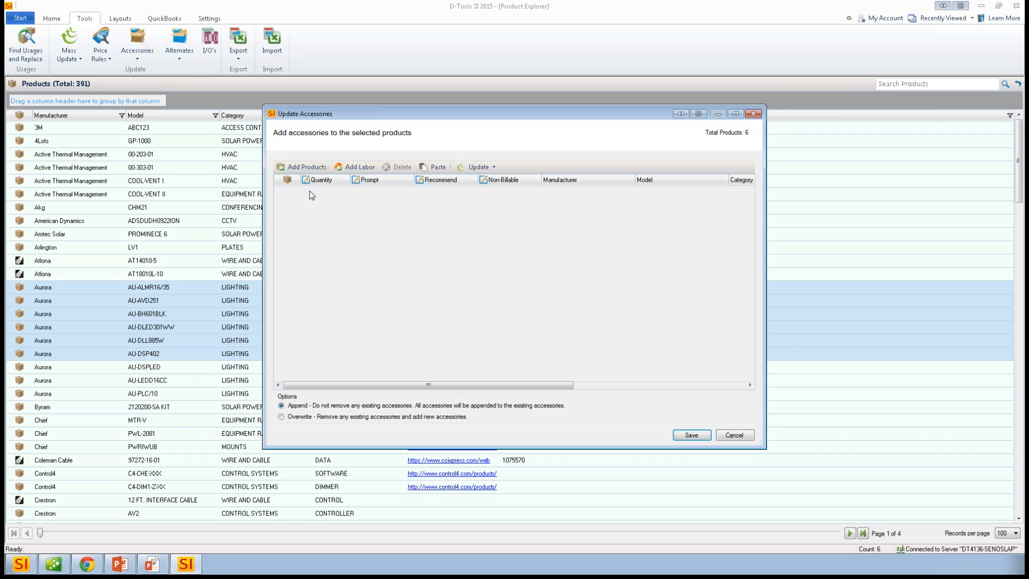
click(303, 167)
click(392, 243)
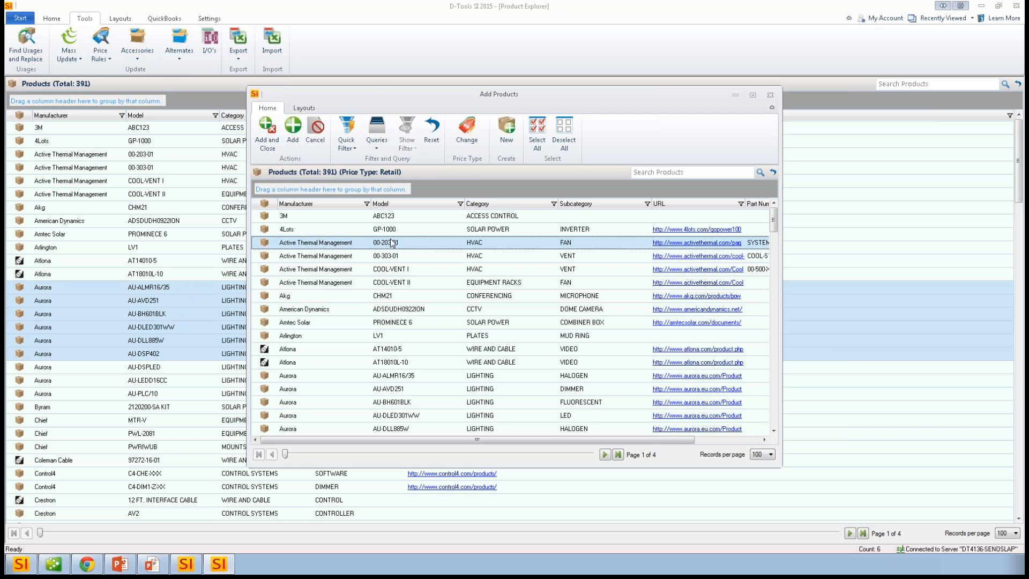
shift+click(412, 283)
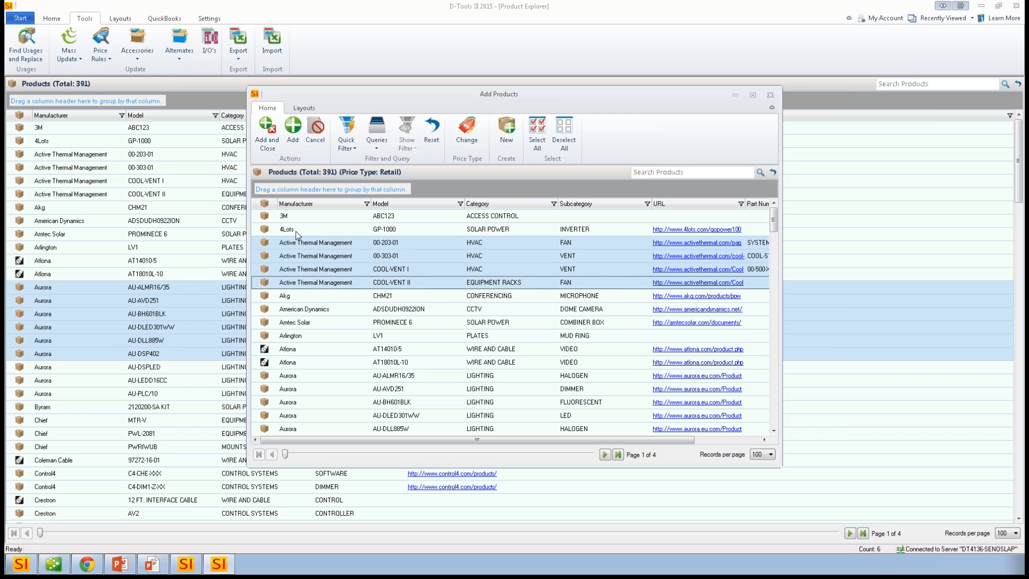
click(267, 132)
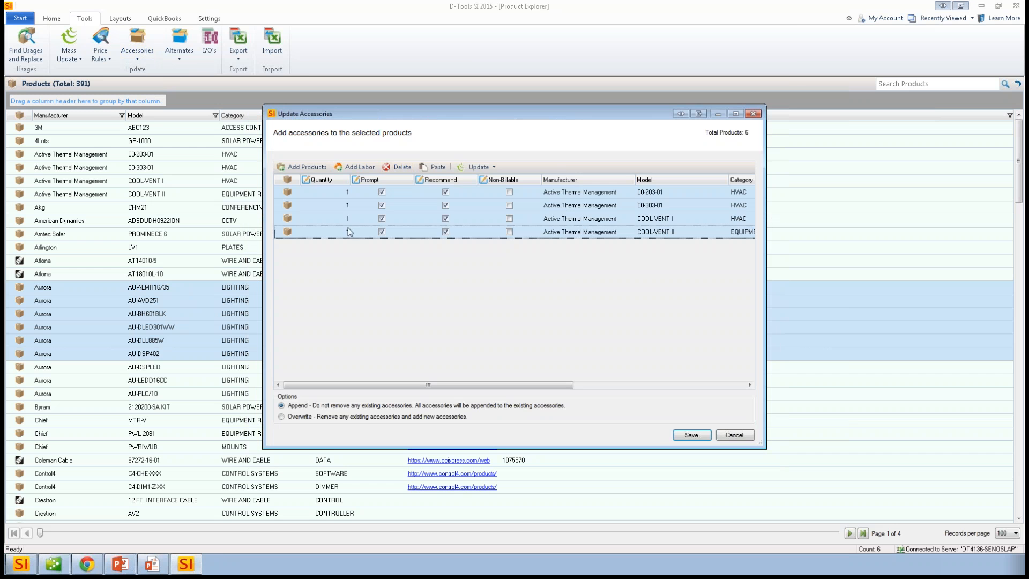
- Clear the Recommend option for accessories 00-303-01, COOL-VENT I and COOL-VENT II, and cancel the accessories update
click(446, 219)
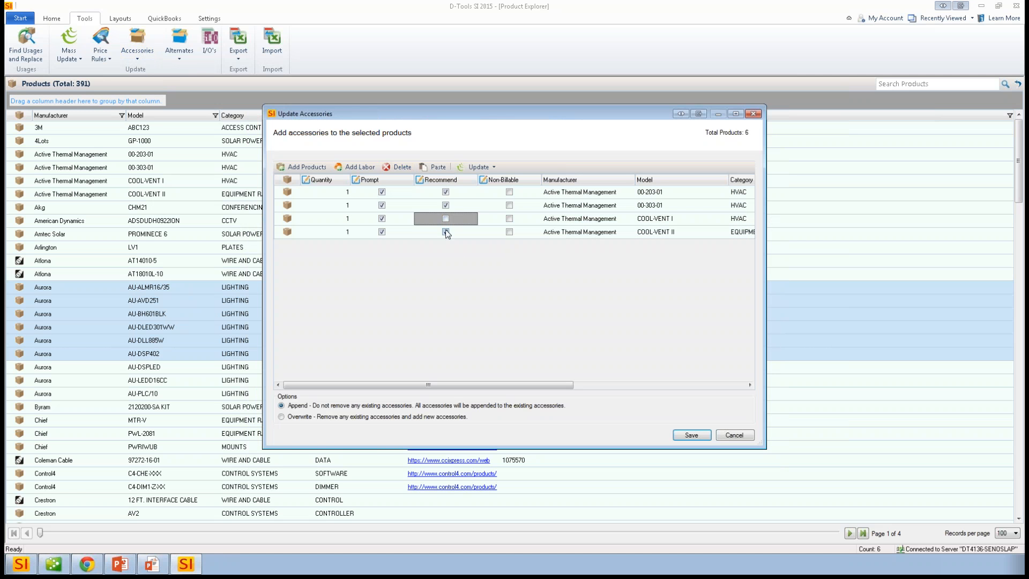
click(446, 232)
click(446, 205)
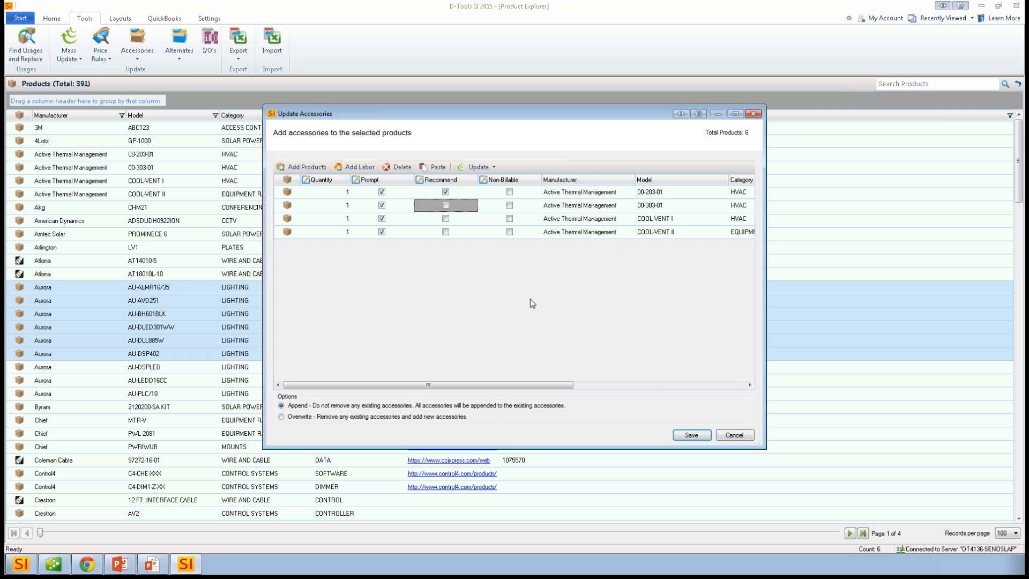
click(734, 436)
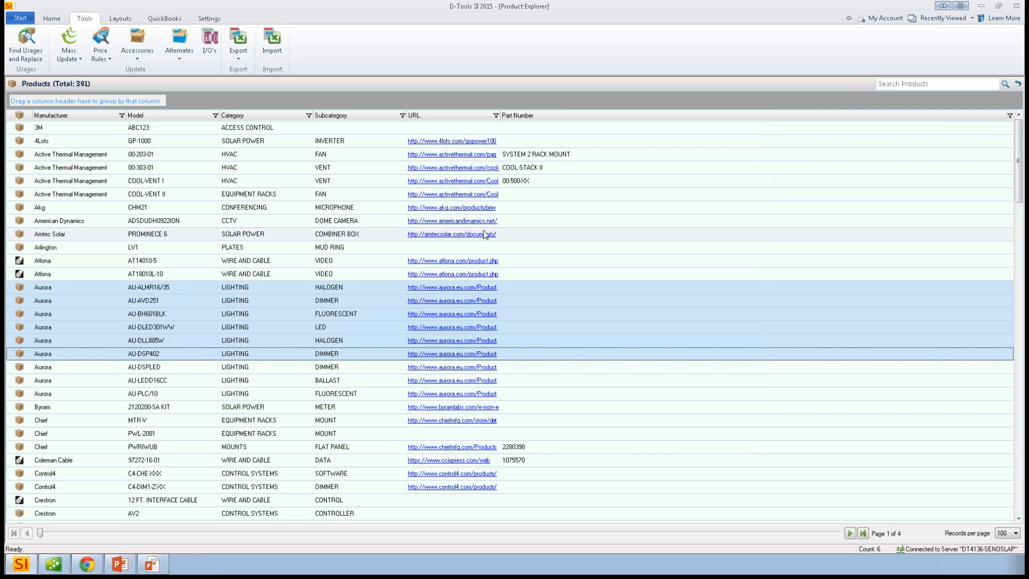
- Leave the product catalog and open the Project Explorer
click(185, 248)
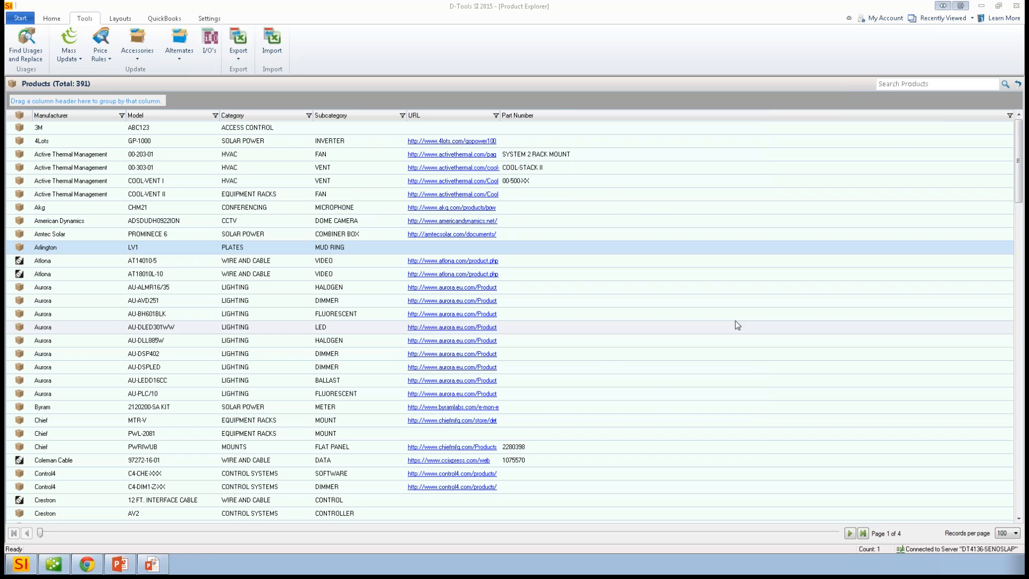
click(213, 21)
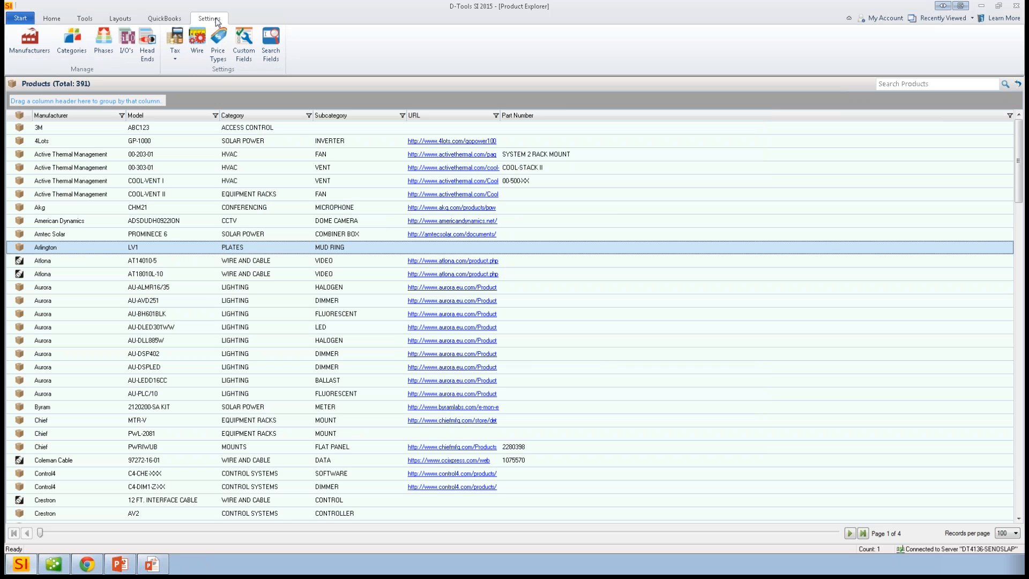
click(20, 18)
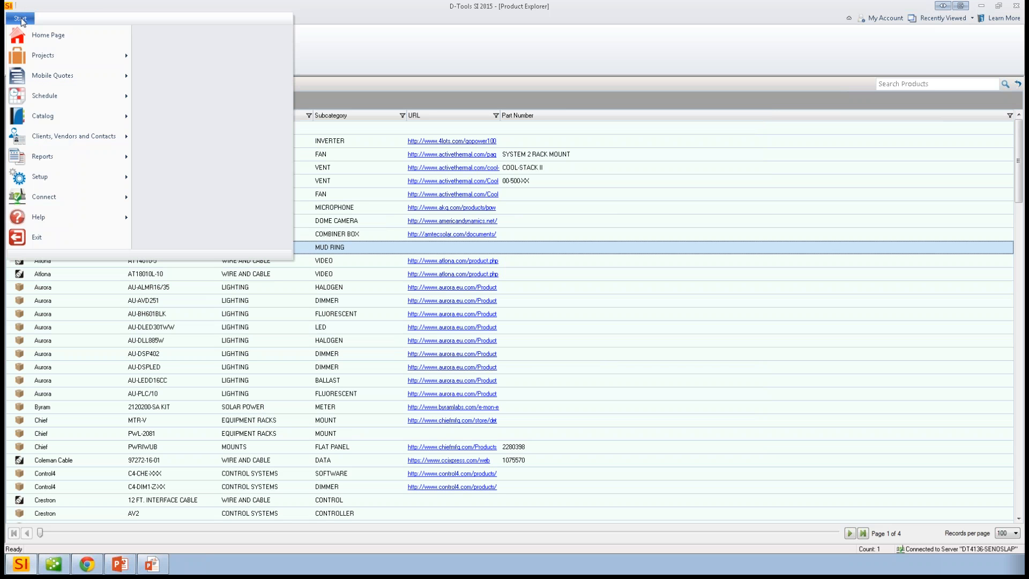
mouse_move(56, 64)
click(193, 35)
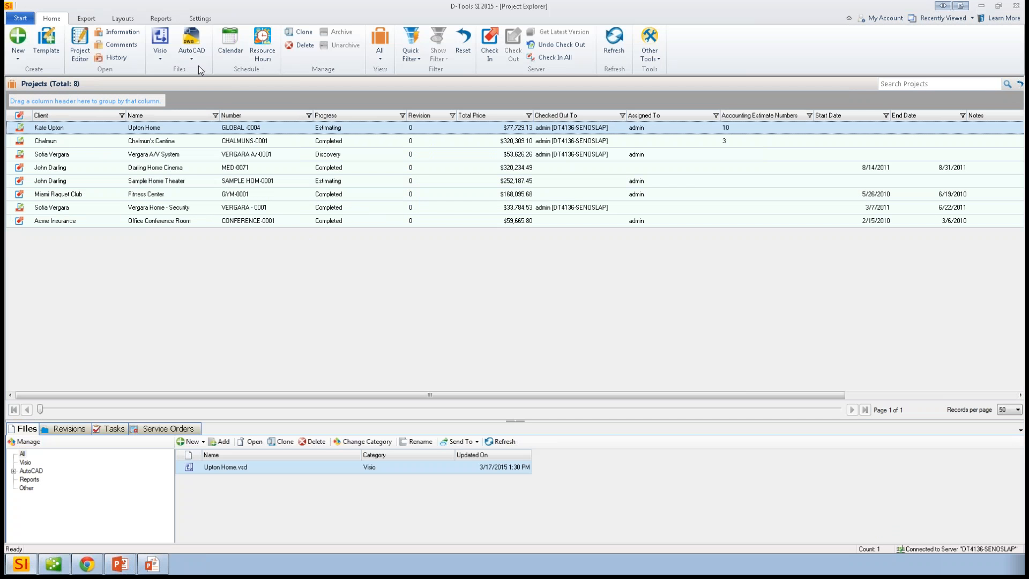
- Try a dot as the separator in the default Component ID format, and close the format settings without saving
click(201, 19)
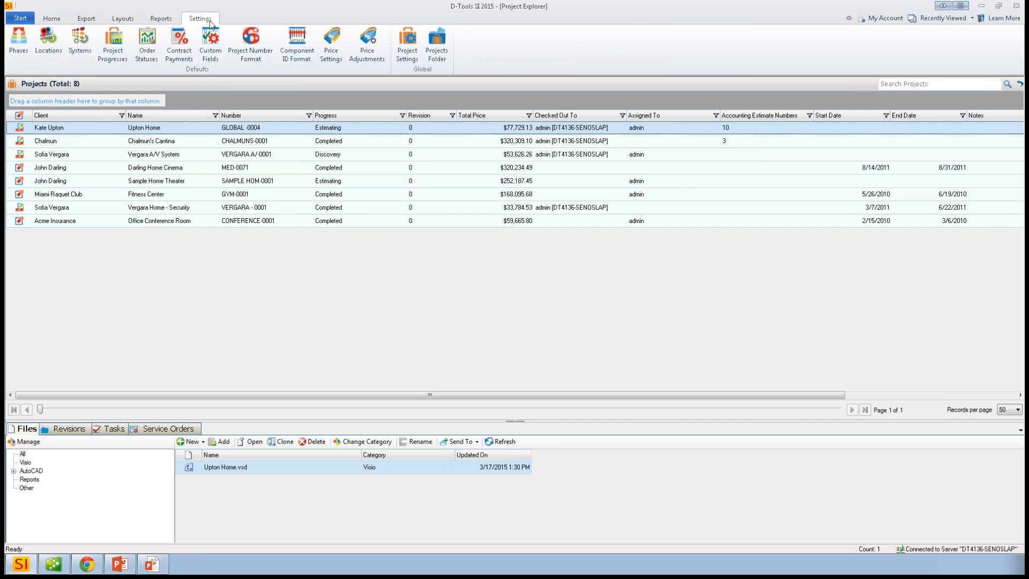
click(289, 44)
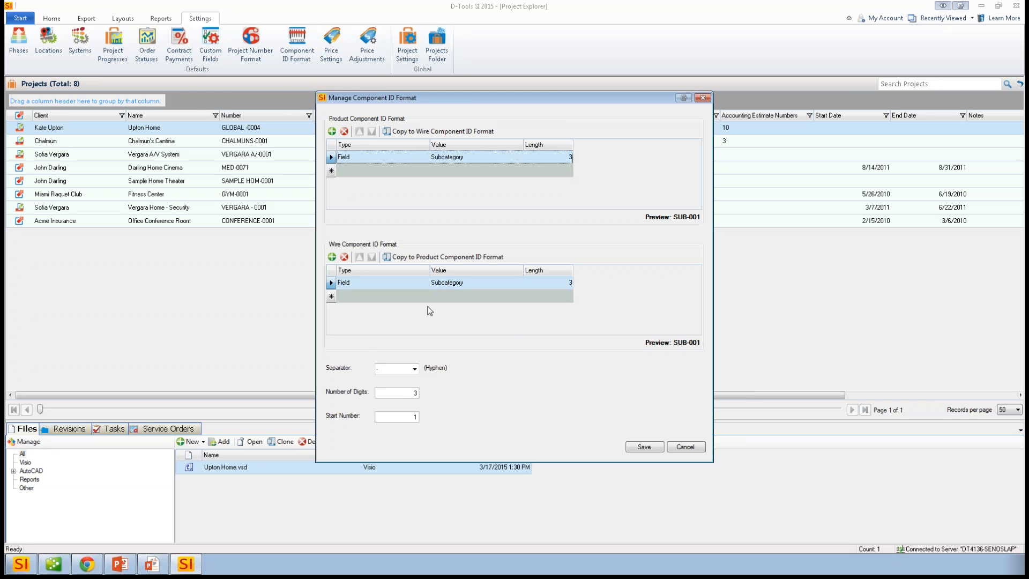
click(388, 395)
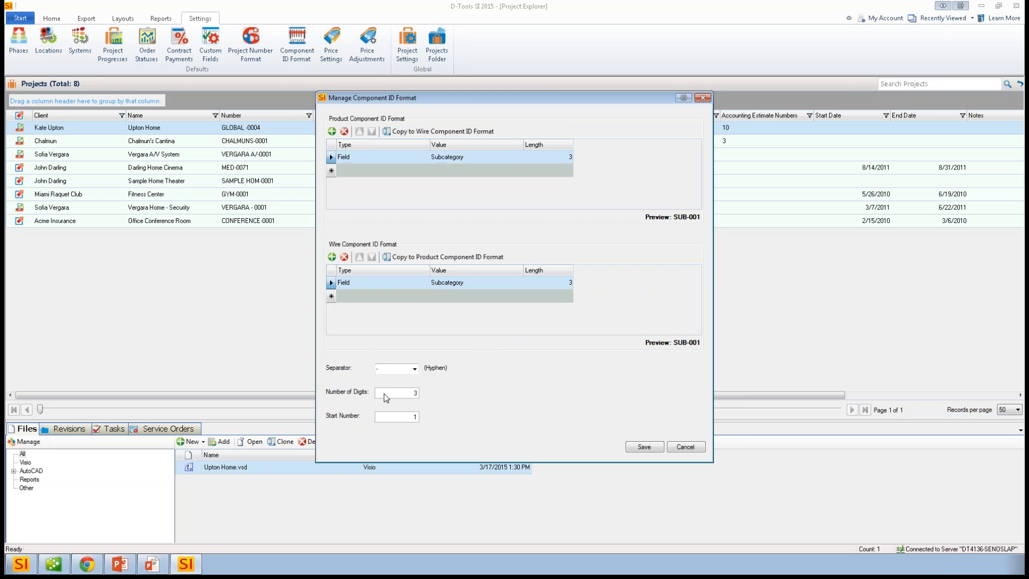
click(414, 368)
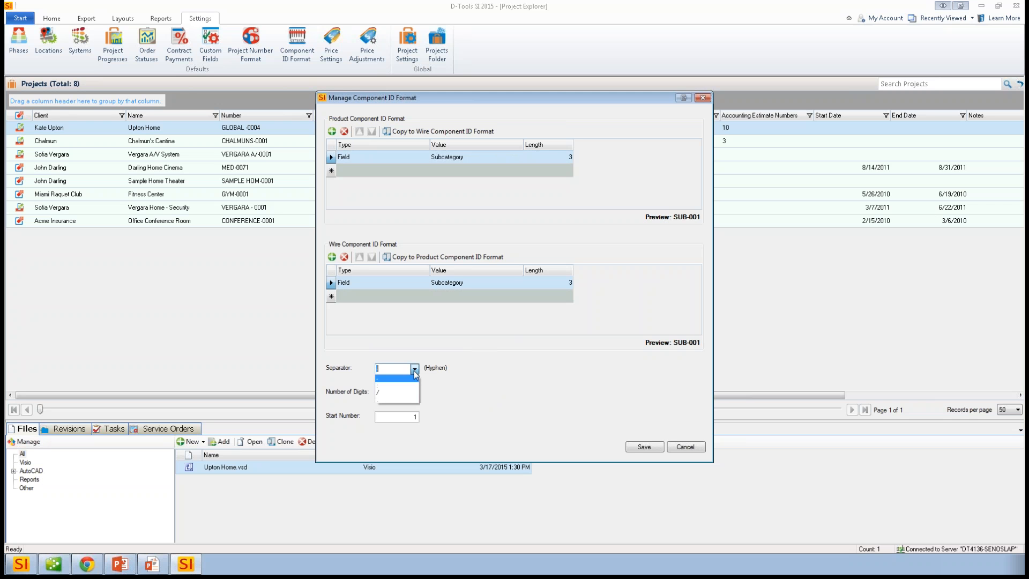
click(381, 399)
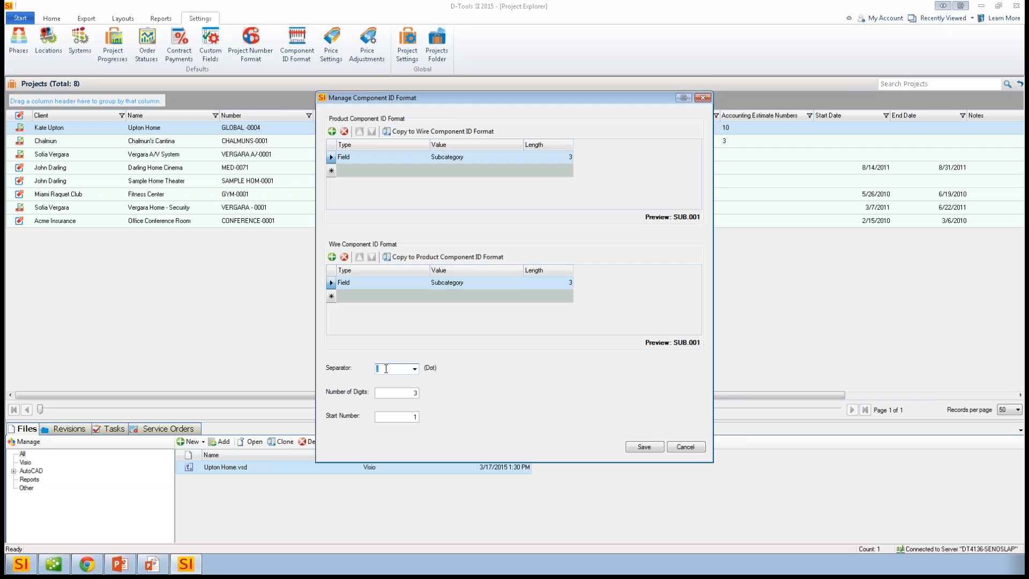
click(670, 445)
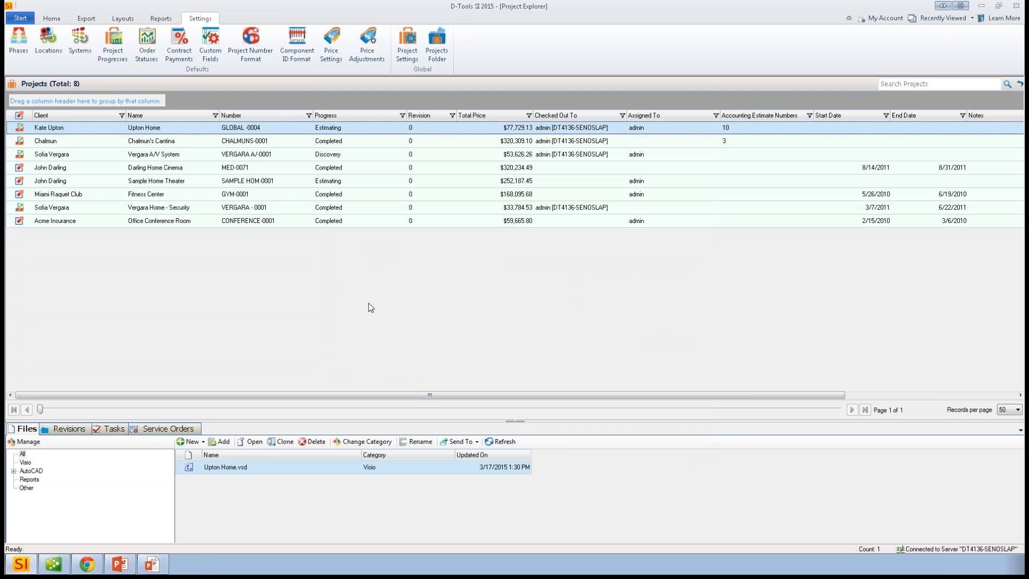
- Return from the project list to the D-Tools SI home page
click(51, 18)
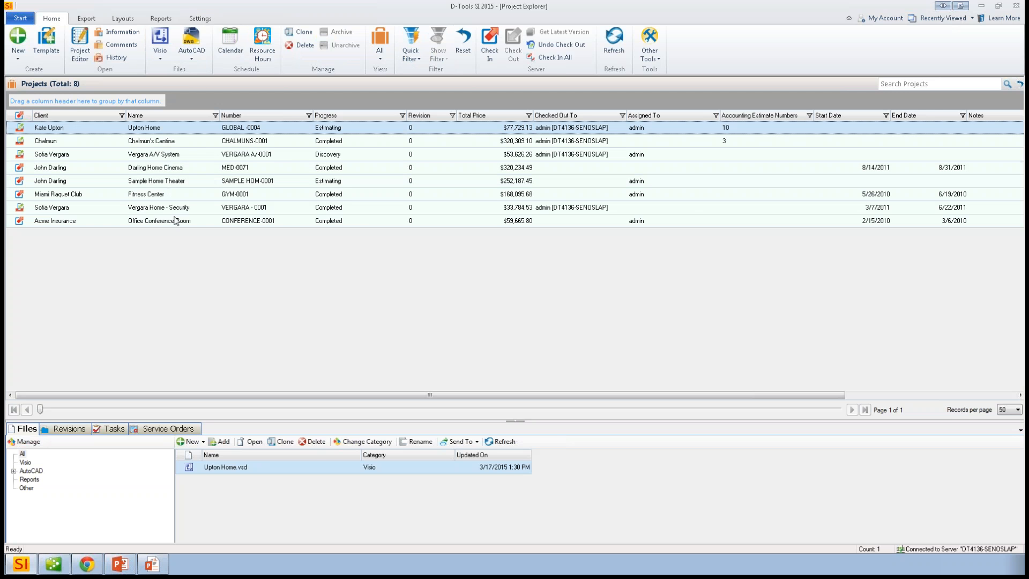
click(22, 19)
click(55, 35)
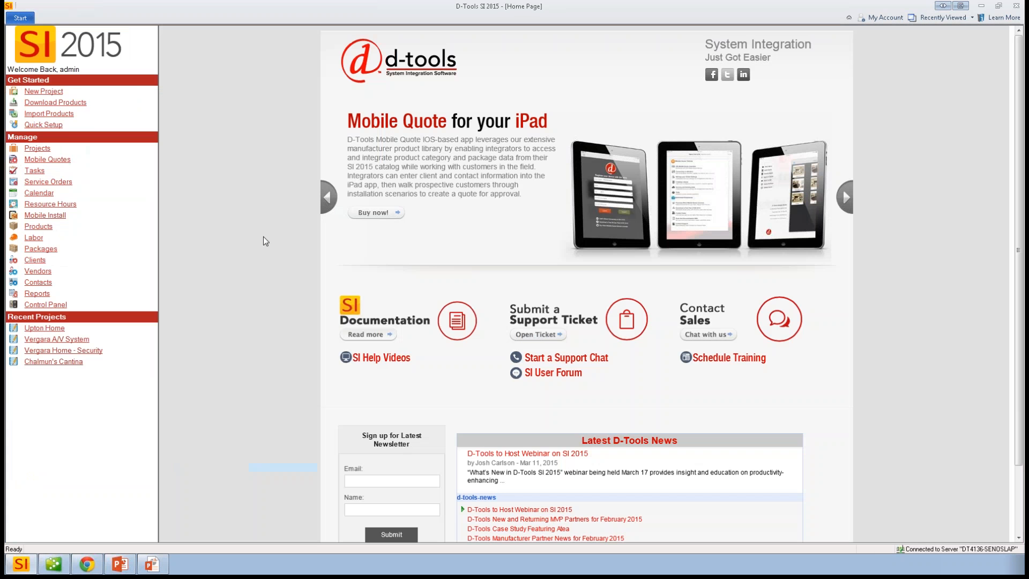